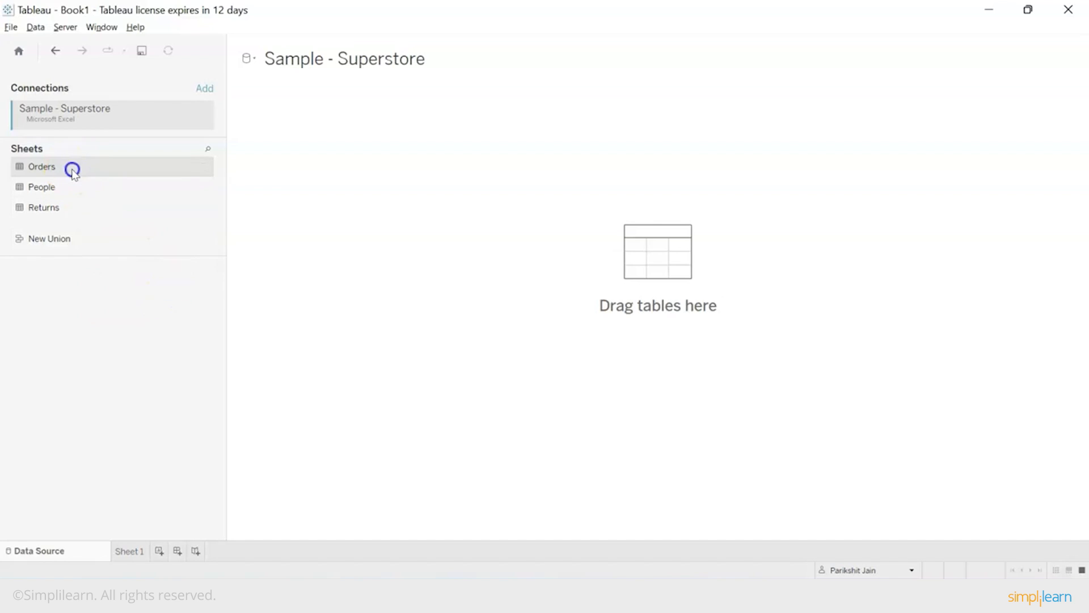
# Step: Add the Orders sheet to the data source canvas and collapse its table details
pyautogui.moveTo(372, 179); pyautogui.dragTo(373, 181)
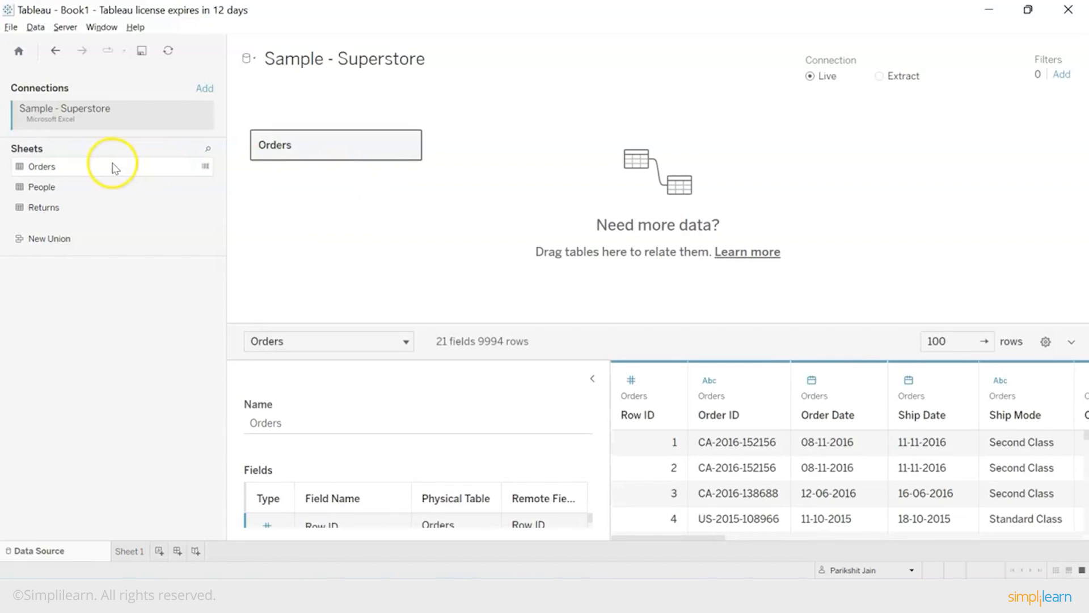
pyautogui.moveTo(114, 166); pyautogui.dragTo(552, 177)
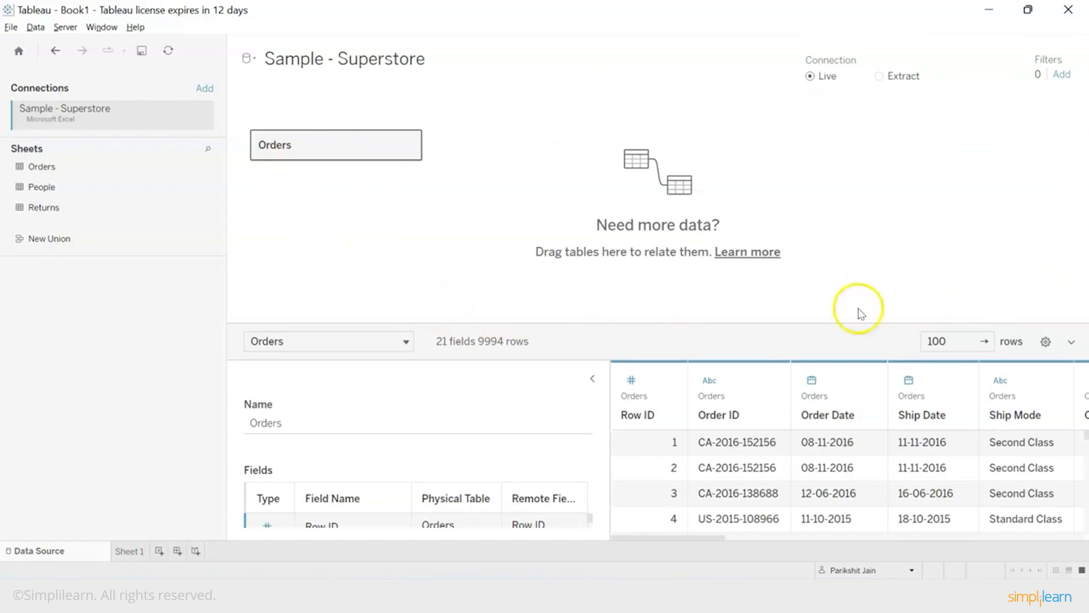
pyautogui.click(592, 379)
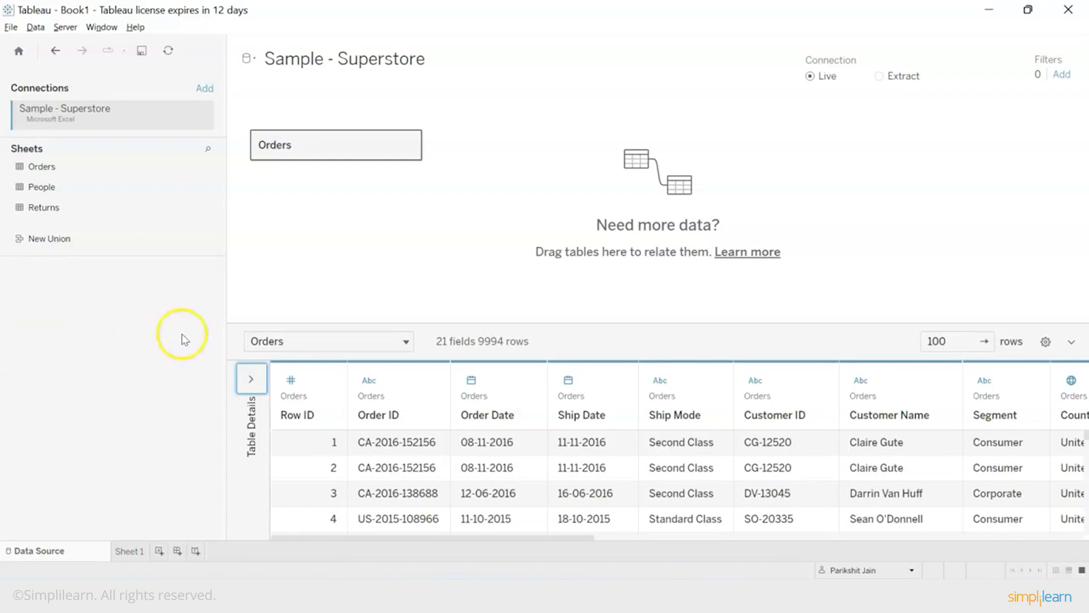
# Step: Open the Orders table's physical layer and join the People sheet to it
pyautogui.rightClick(351, 137)
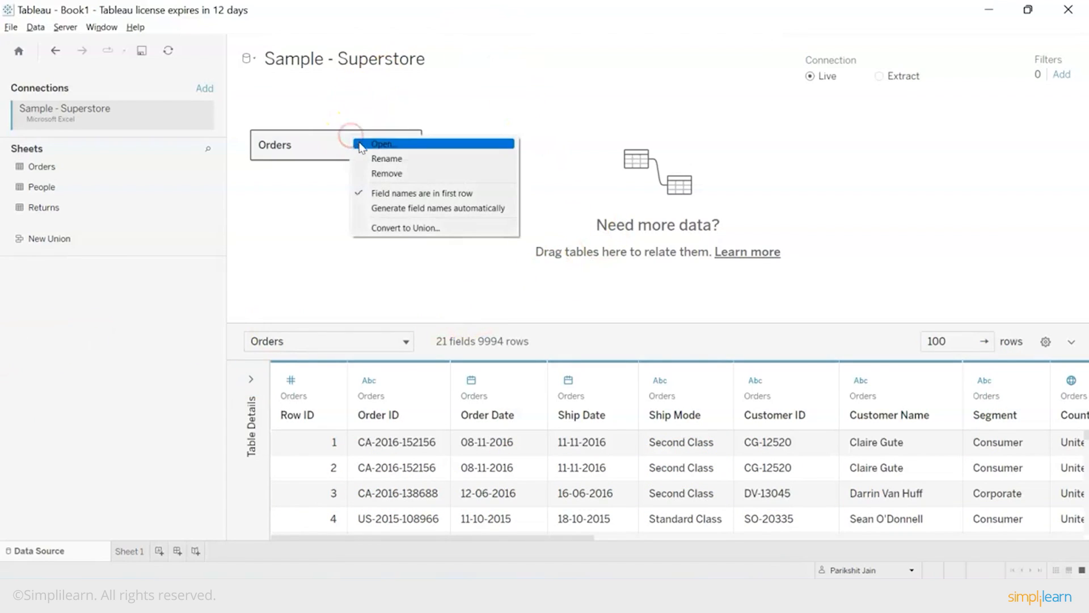
pyautogui.click(361, 144)
pyautogui.moveTo(62, 187); pyautogui.dragTo(574, 163)
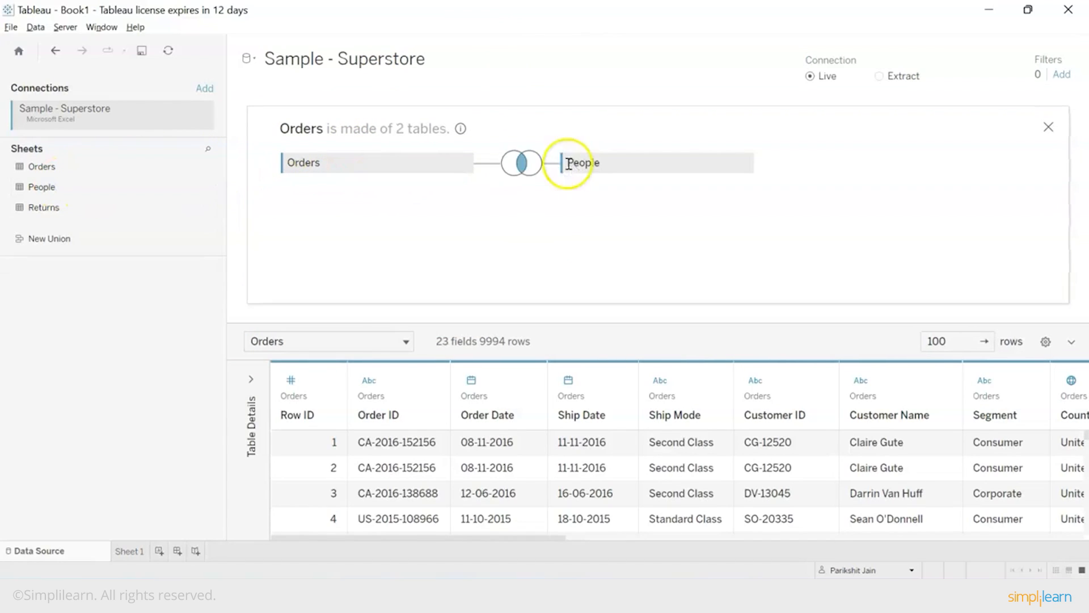
# Step: Set an inner join of Orders and People matching Region to Region (People), and close the join view
pyautogui.click(524, 166)
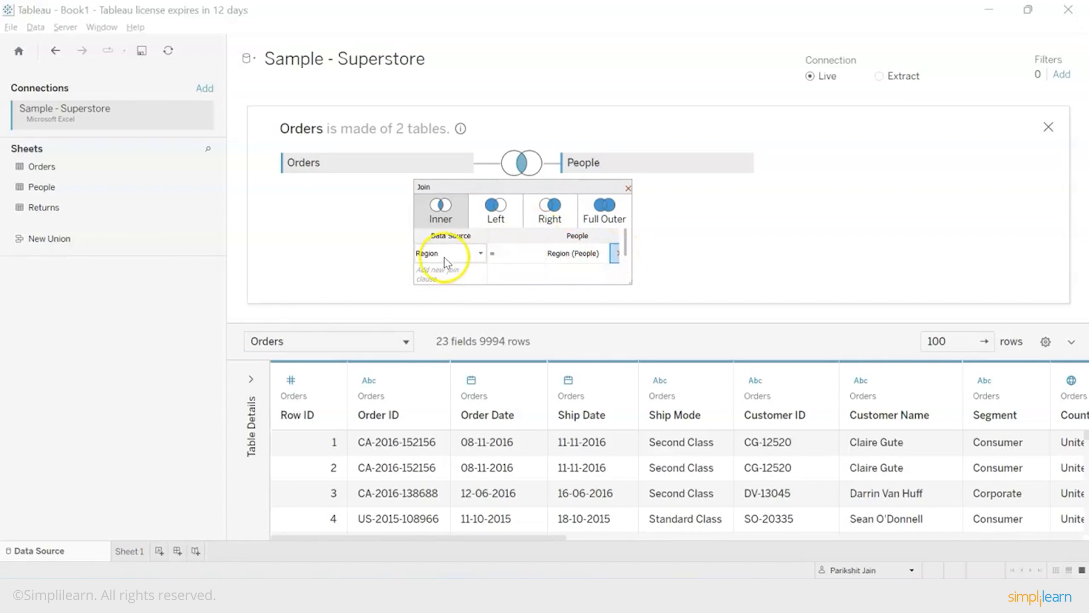
pyautogui.click(483, 255)
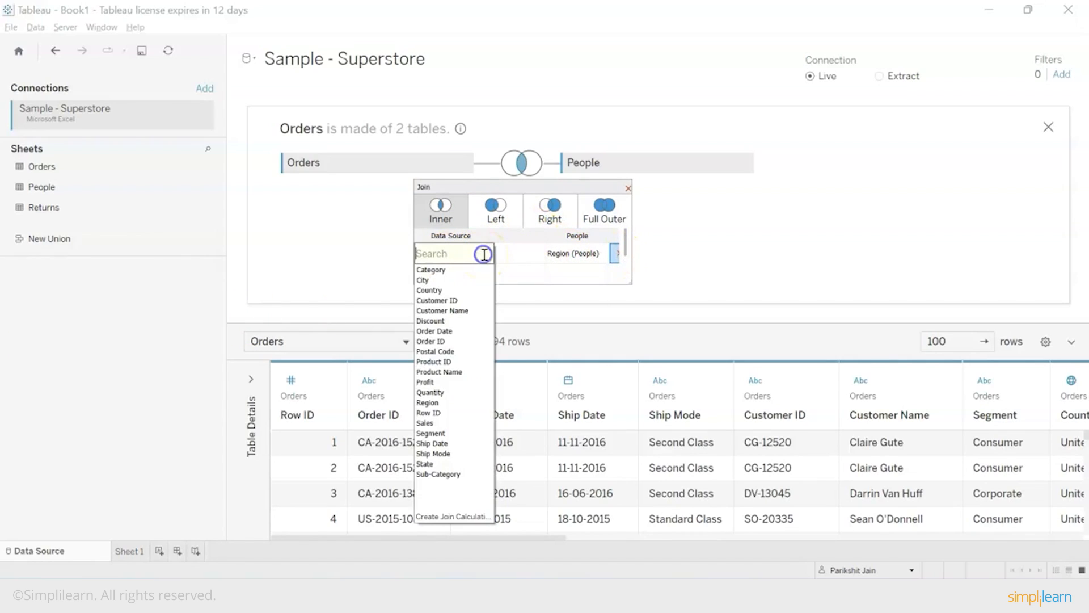
pyautogui.click(430, 403)
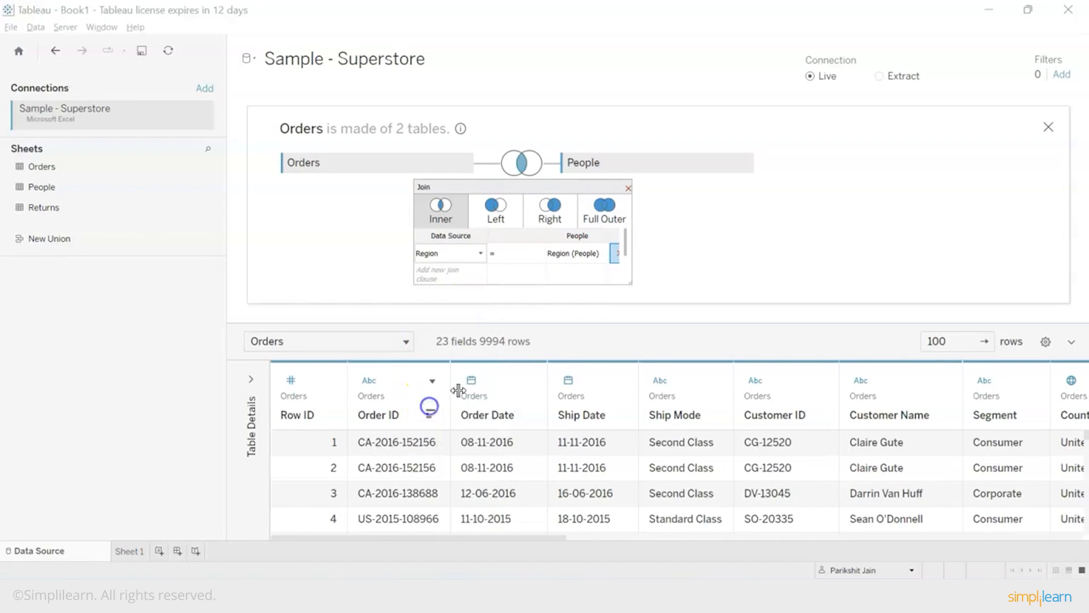
pyautogui.click(576, 252)
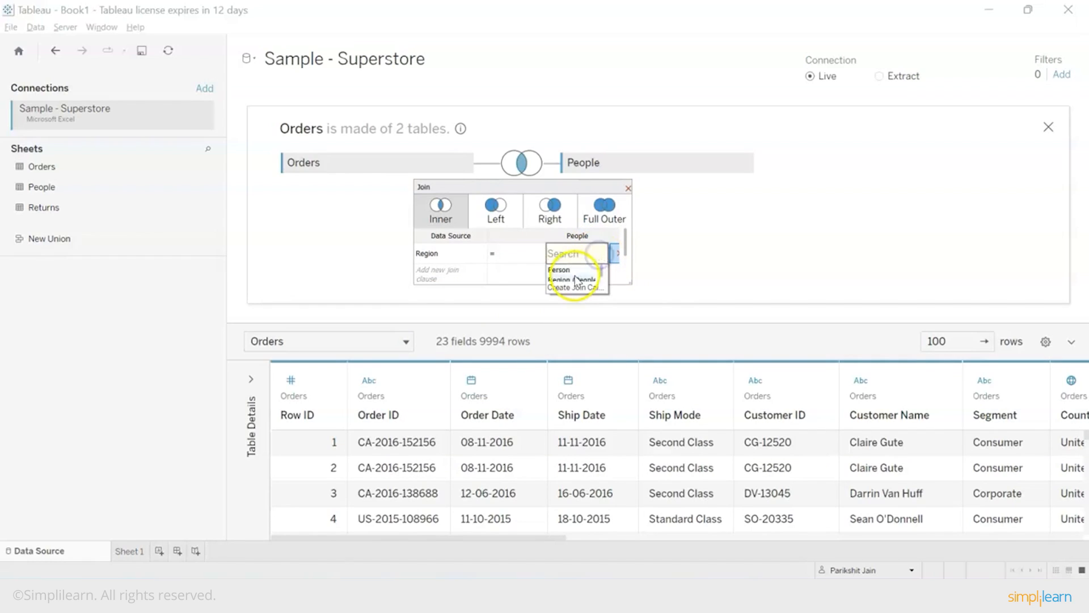
pyautogui.scroll(-1, 588, 281)
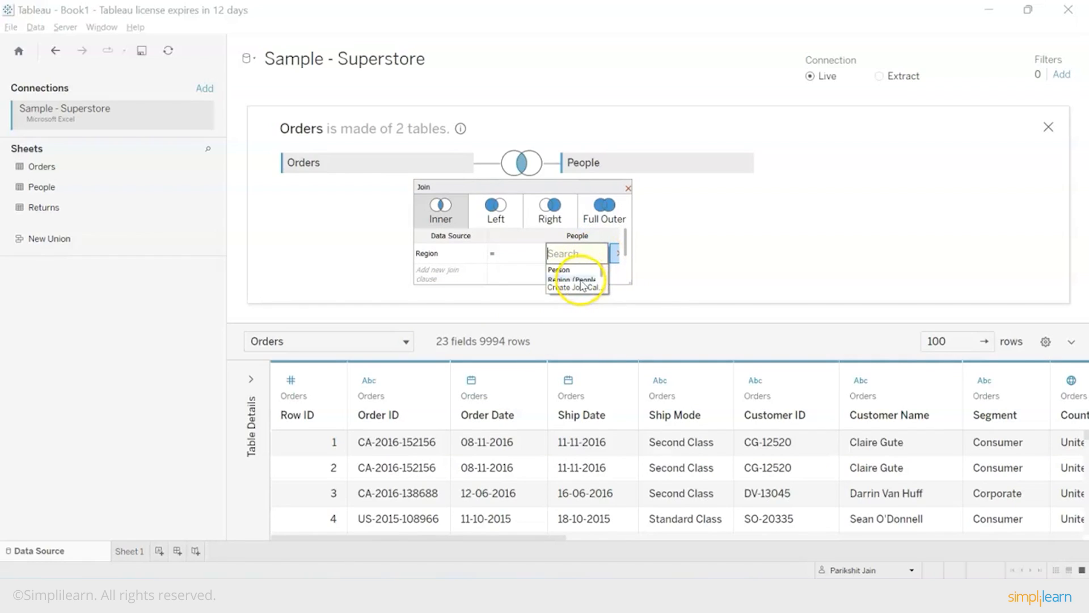
pyautogui.click(580, 280)
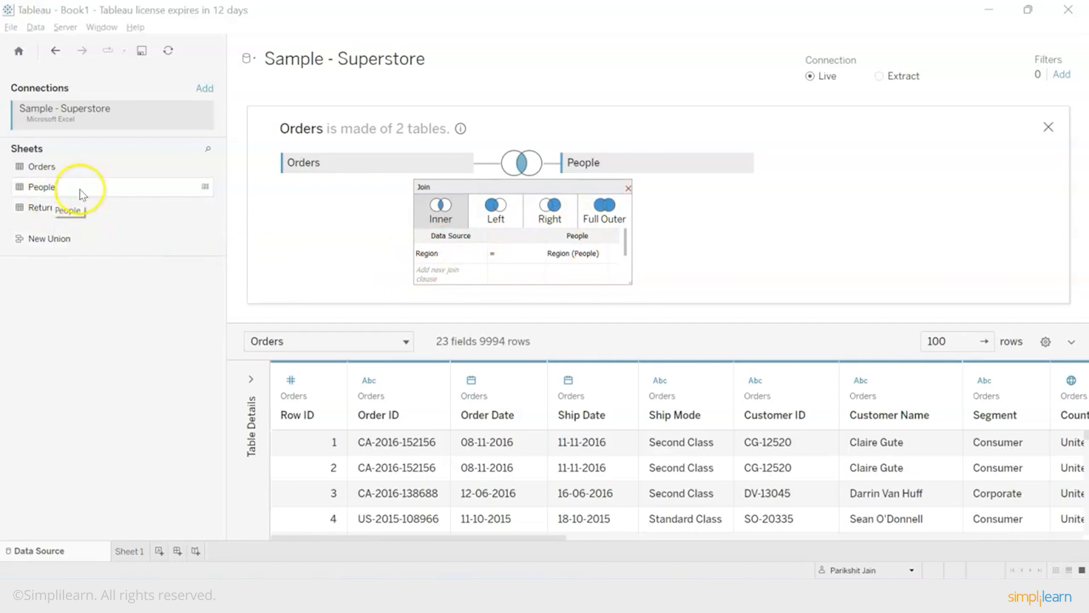
pyautogui.click(722, 232)
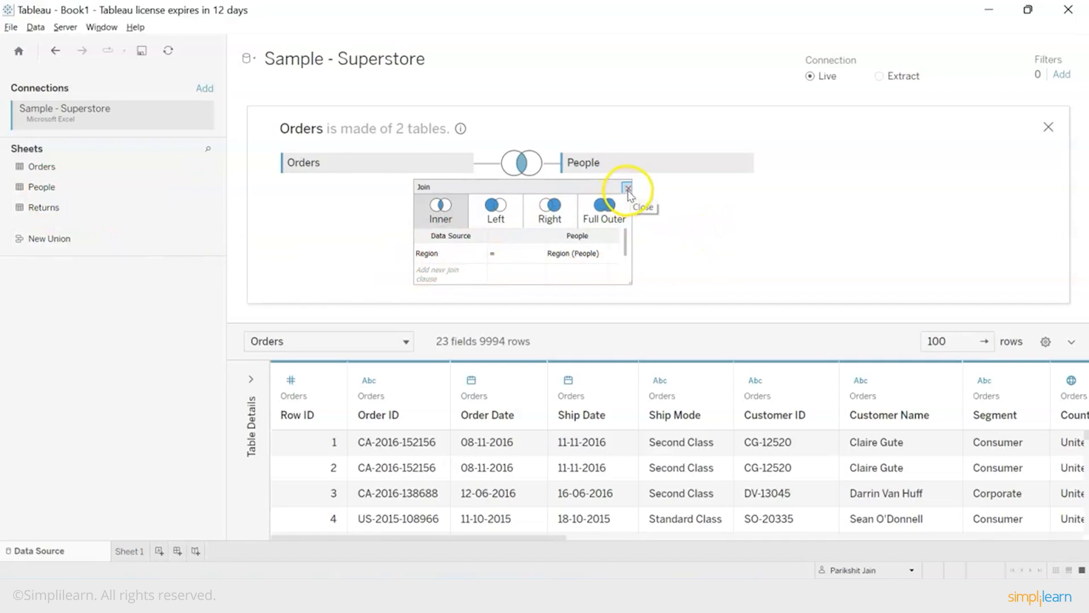
pyautogui.click(628, 187)
pyautogui.click(95, 183)
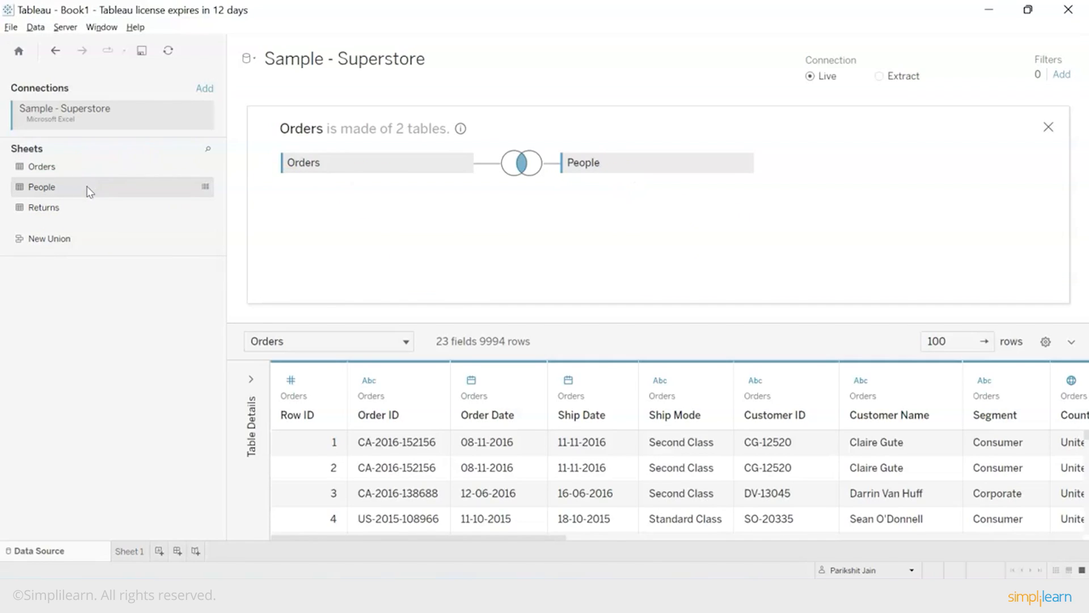
pyautogui.click(1049, 126)
pyautogui.click(143, 182)
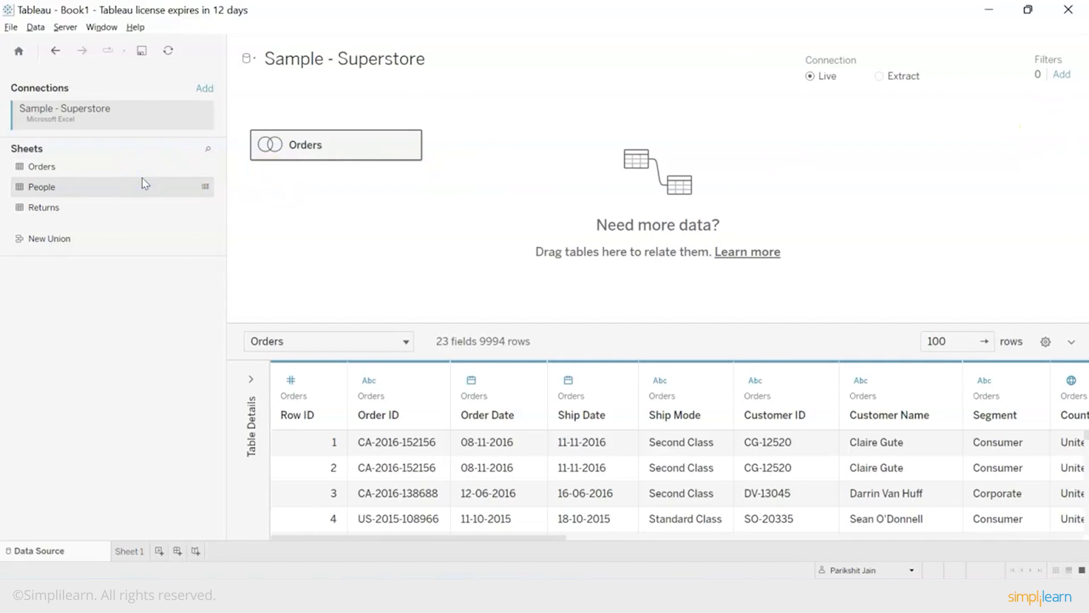
pyautogui.click(49, 211)
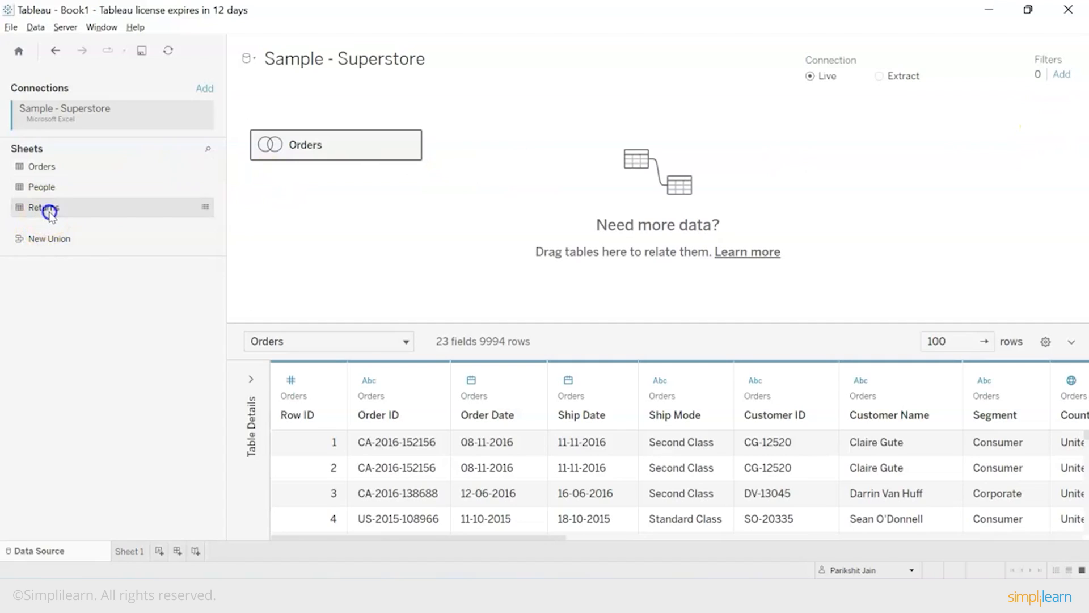
pyautogui.moveTo(41, 185); pyautogui.dragTo(14, 181)
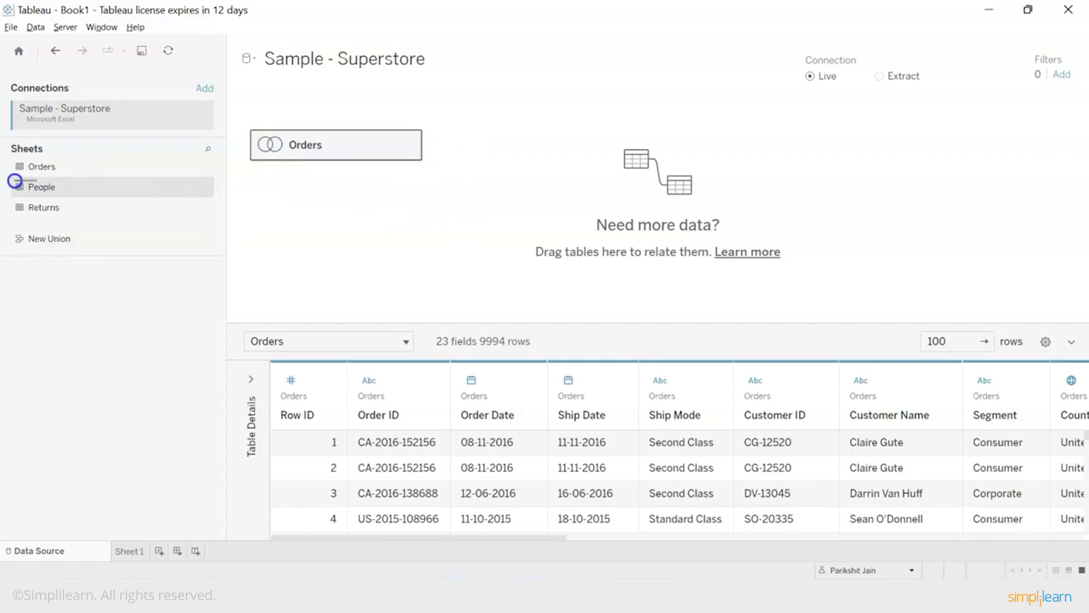
pyautogui.click(32, 168)
pyautogui.click(32, 180)
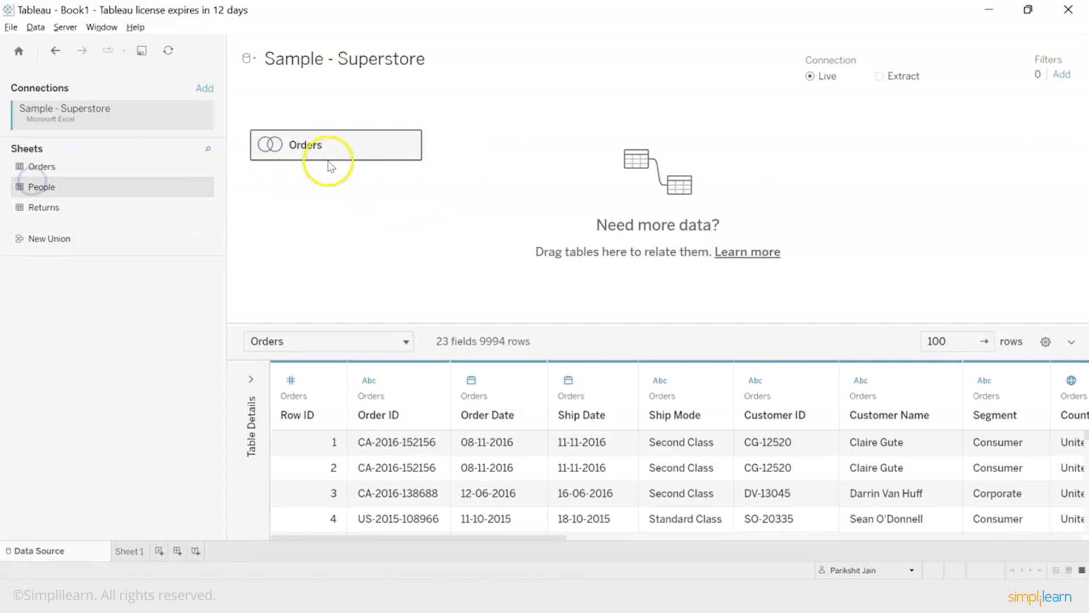
# Step: Reopen the Orders table to review its join with People, and close the join view
pyautogui.moveTo(331, 146)
pyautogui.click(409, 145)
pyautogui.click(414, 156)
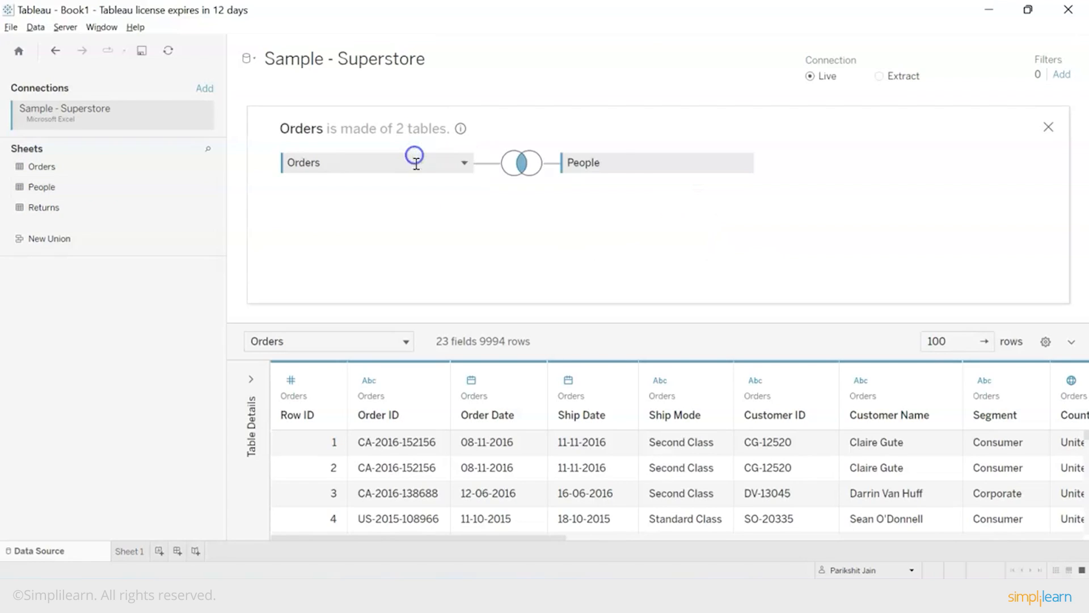
pyautogui.click(620, 169)
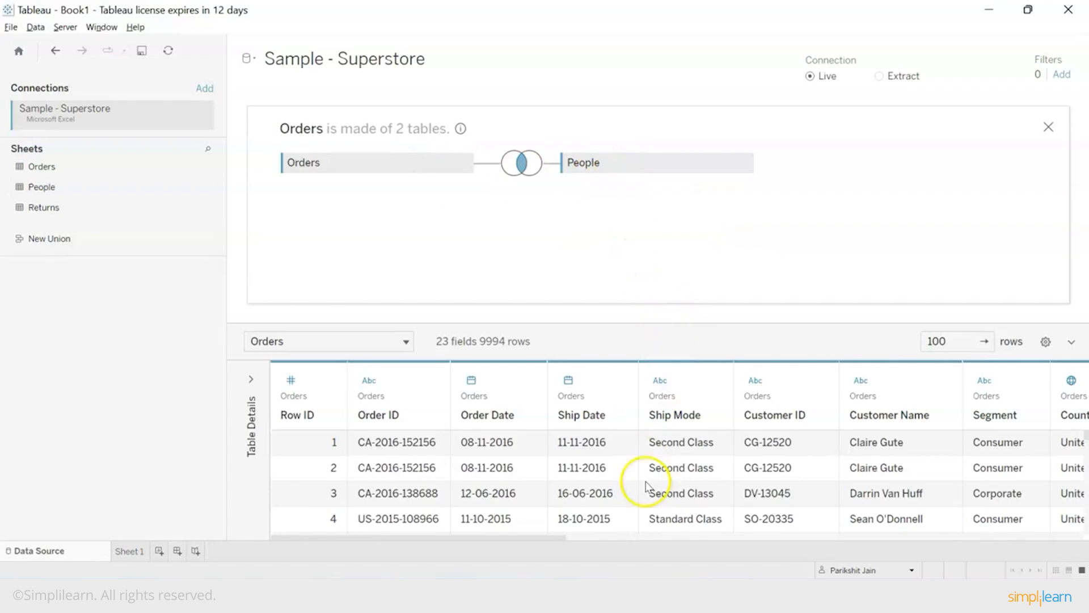
pyautogui.click(532, 199)
pyautogui.click(520, 164)
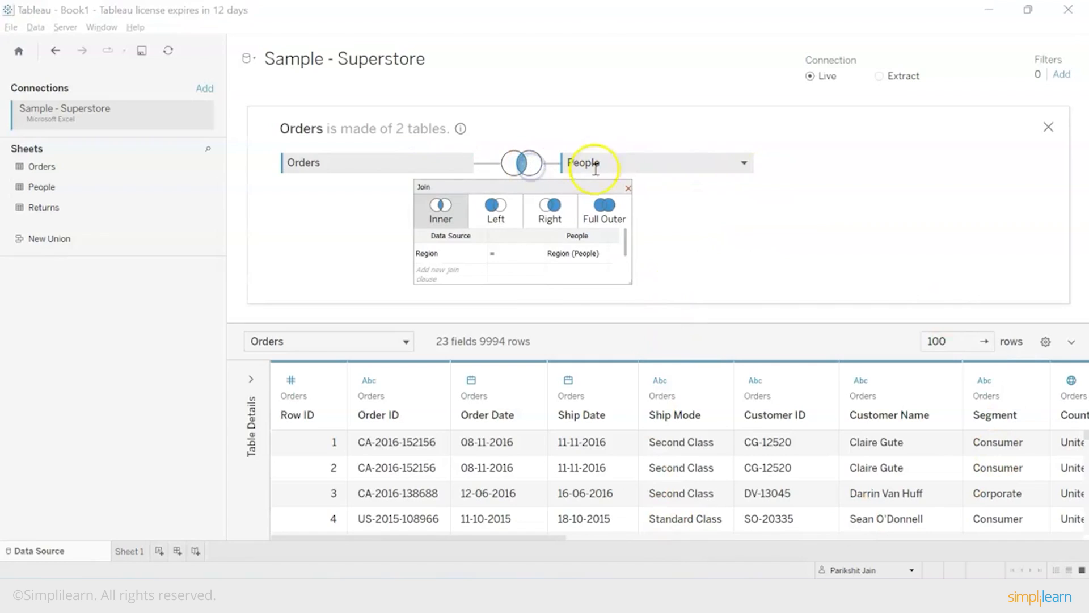
pyautogui.click(349, 161)
pyautogui.click(1048, 126)
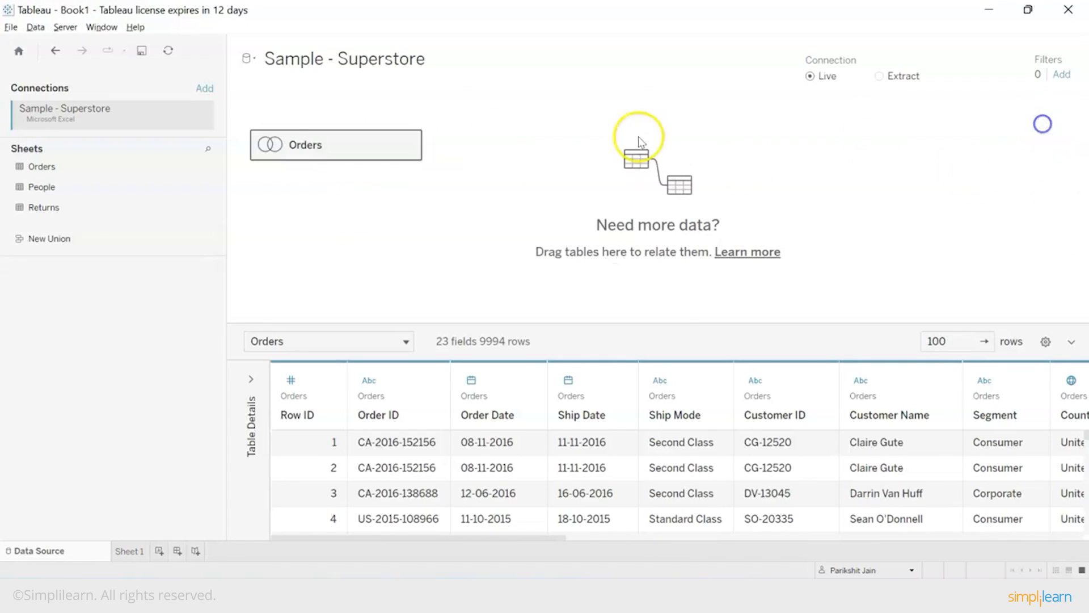
# Step: Try to relate the People sheet directly to the joined Orders table, and remove it from the canvas
pyautogui.moveTo(86, 185)
pyautogui.mouseDown()
pyautogui.moveTo(547, 209)
pyautogui.moveTo(579, 243)
pyautogui.moveTo(596, 127)
pyautogui.mouseUp()
pyautogui.click(587, 142)
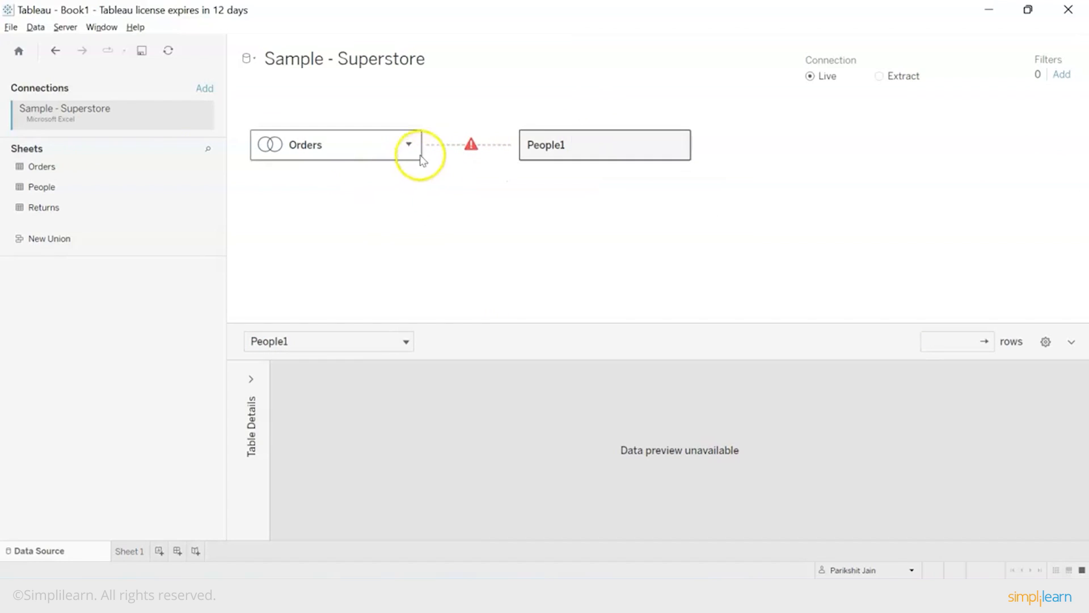
pyautogui.moveTo(470, 152)
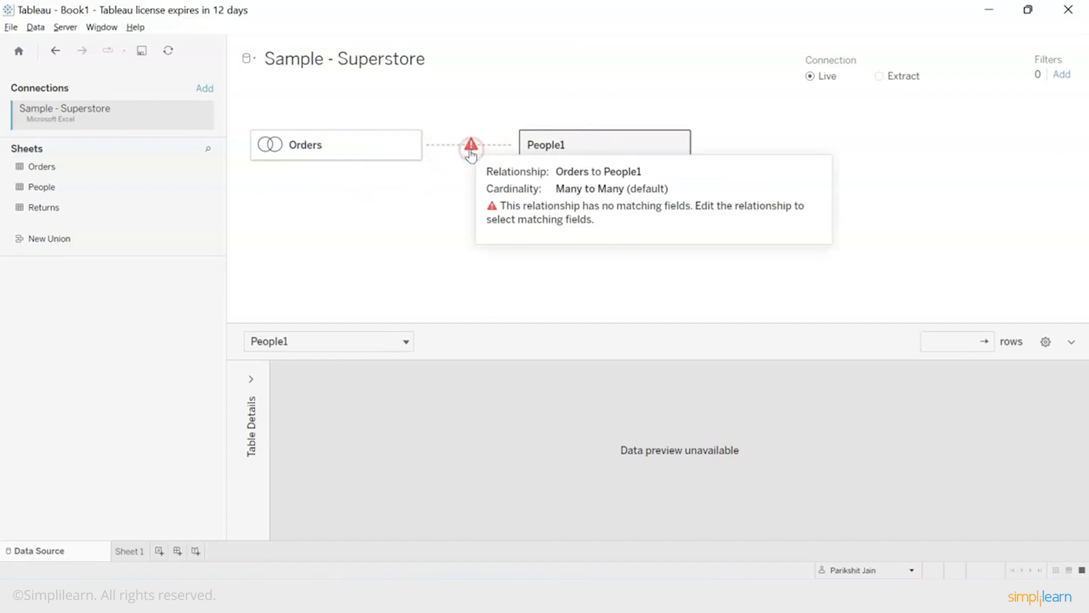
pyautogui.rightClick(552, 136)
pyautogui.click(567, 204)
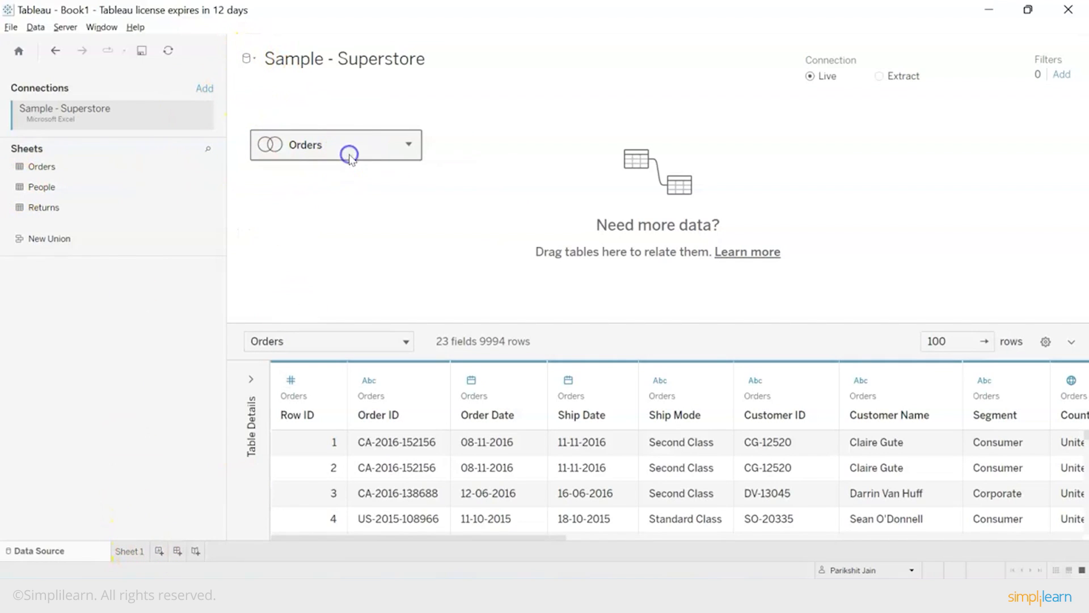
# Step: Examine the last columns of the joined data preview, including Person and Region (People)
pyautogui.moveTo(349, 159)
pyautogui.moveTo(447, 536); pyautogui.dragTo(968, 537)
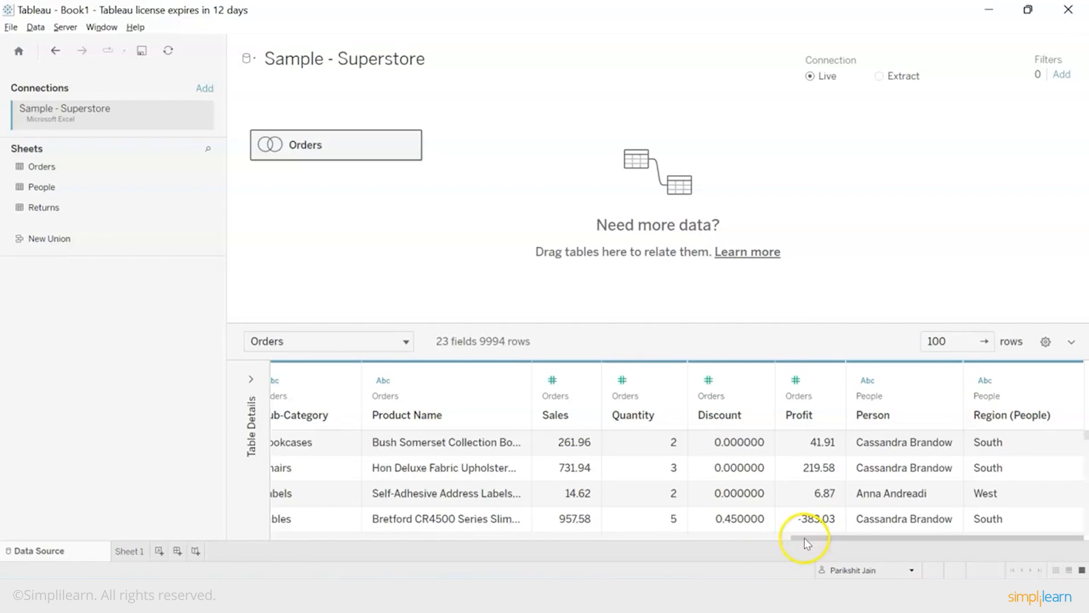
pyautogui.moveTo(804, 538); pyautogui.dragTo(879, 570)
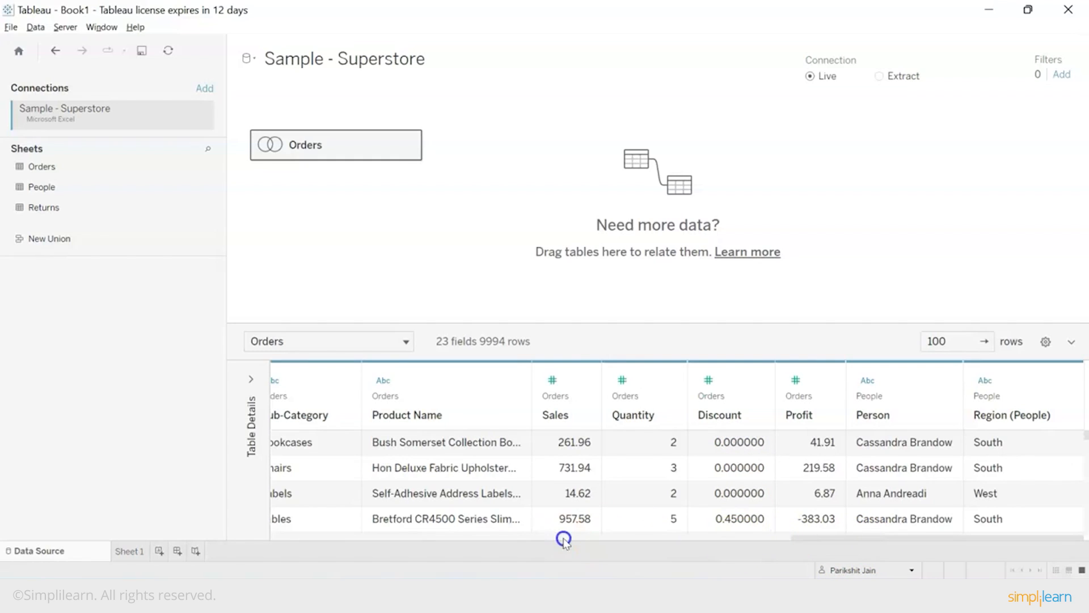
pyautogui.moveTo(825, 538); pyautogui.dragTo(793, 538)
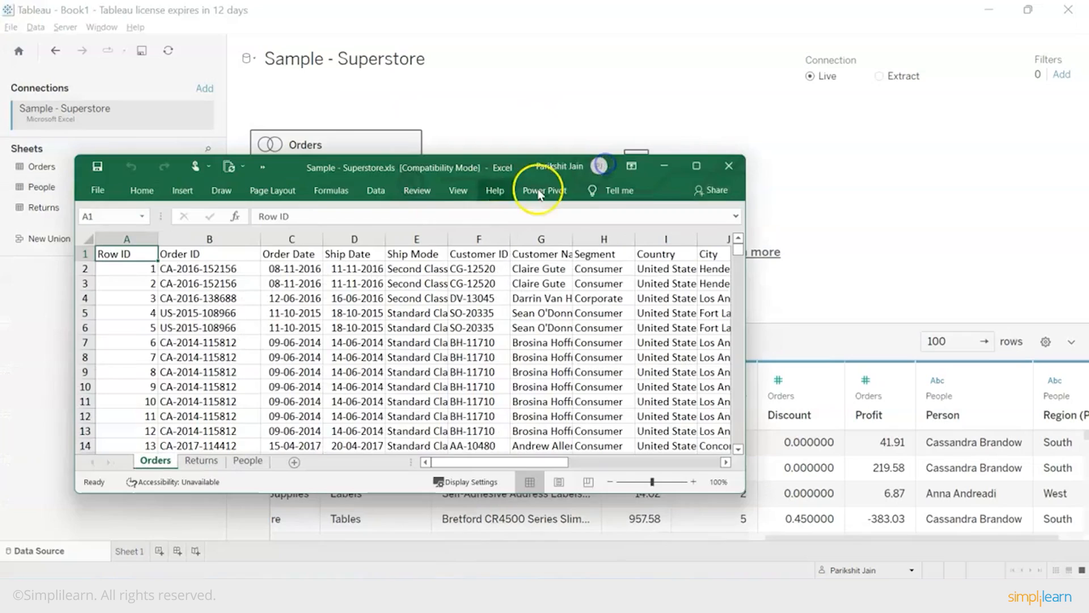
# Step: Maximize the Sample - Superstore.xls workbook in Excel and examine the State, Postal Code and Region columns of the Orders sheet
pyautogui.click(697, 165)
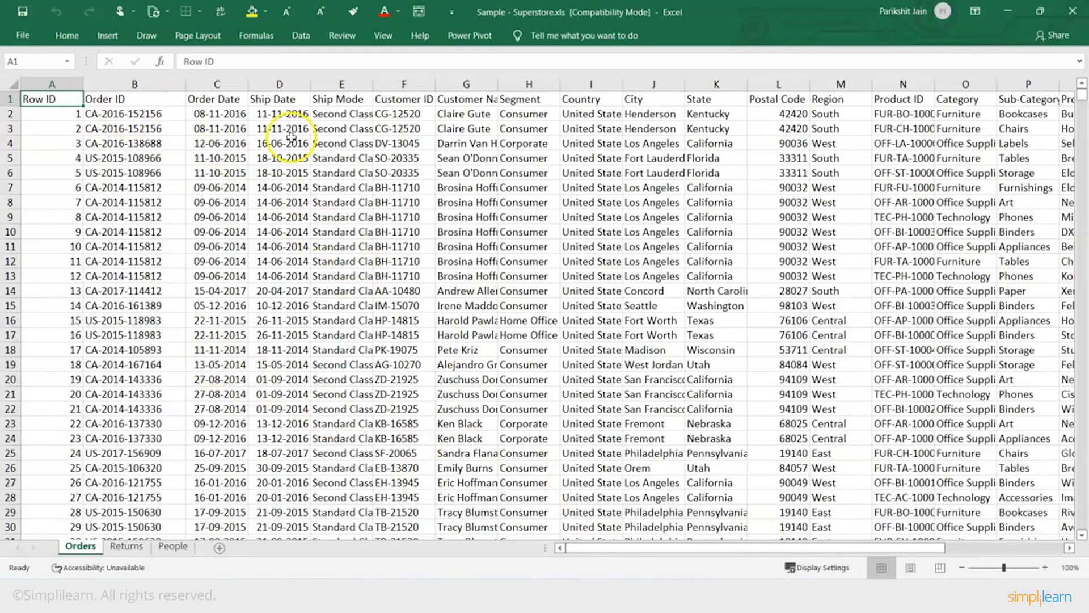
pyautogui.moveTo(638, 547); pyautogui.dragTo(763, 547)
pyautogui.click(492, 114)
pyautogui.click(493, 173)
pyautogui.click(495, 186)
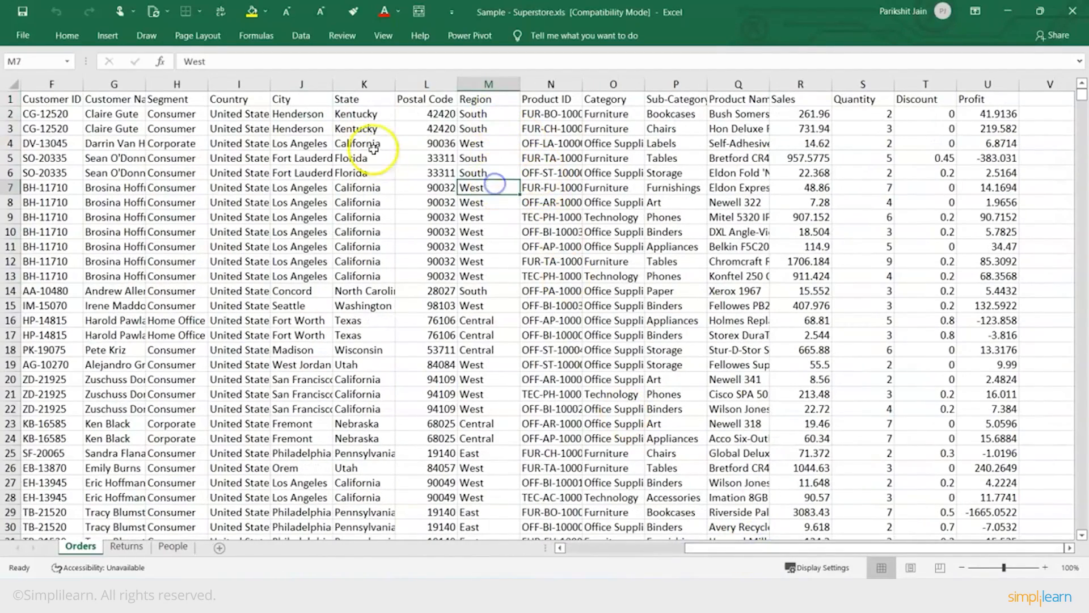
pyautogui.moveTo(364, 115); pyautogui.dragTo(376, 487)
pyautogui.click(473, 110)
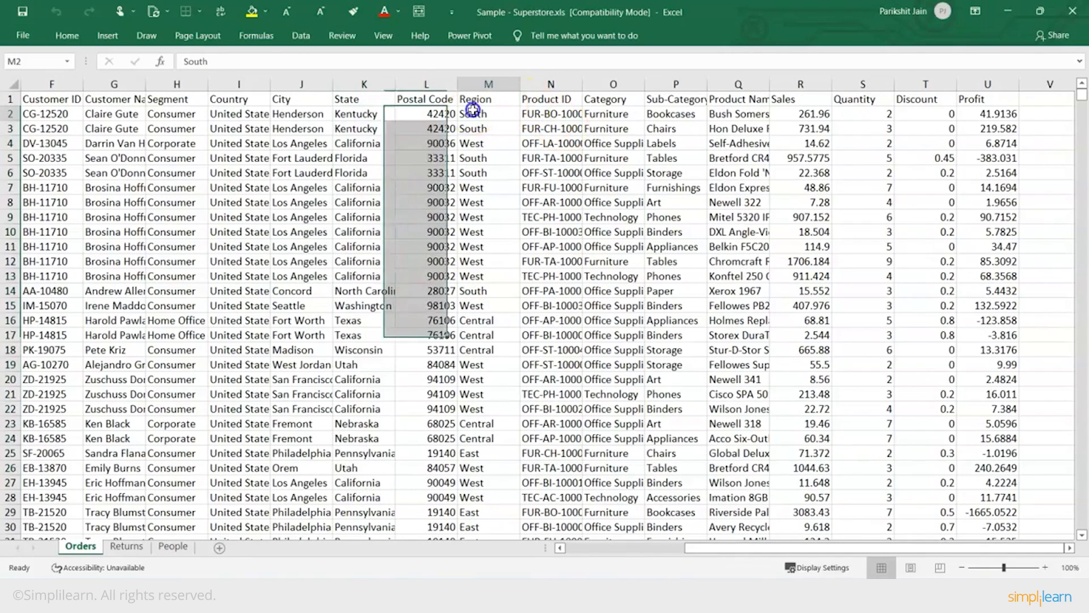
pyautogui.moveTo(485, 160); pyautogui.dragTo(486, 190)
# Step: Compare the Returned and Order ID columns of the Returns sheet with the Order ID column of the Orders sheet
pyautogui.click(120, 549)
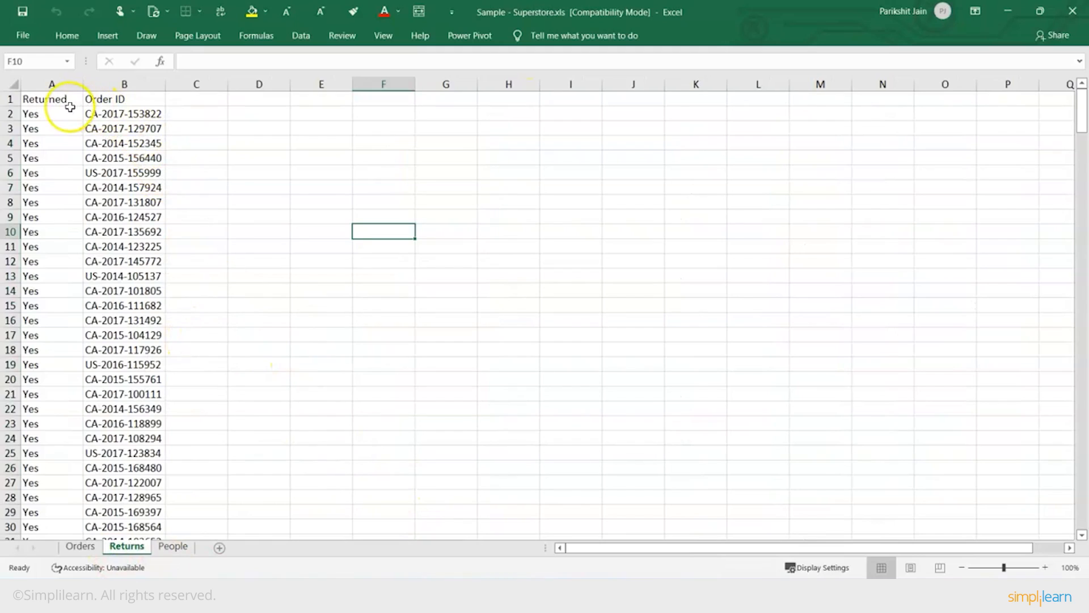
pyautogui.moveTo(70, 109); pyautogui.dragTo(107, 499)
pyautogui.click(81, 546)
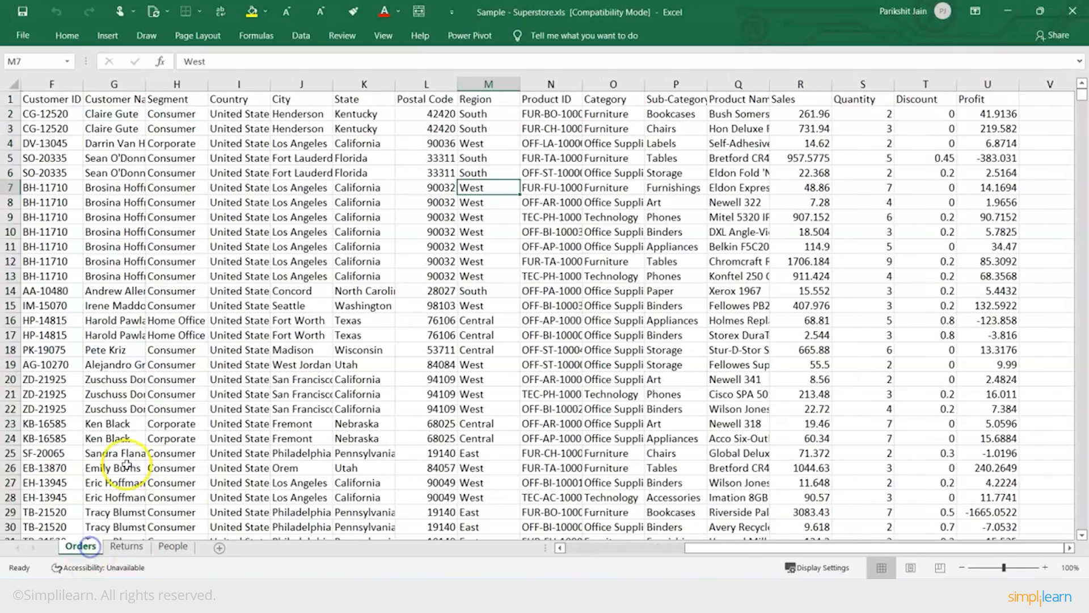
pyautogui.moveTo(695, 548); pyautogui.dragTo(556, 549)
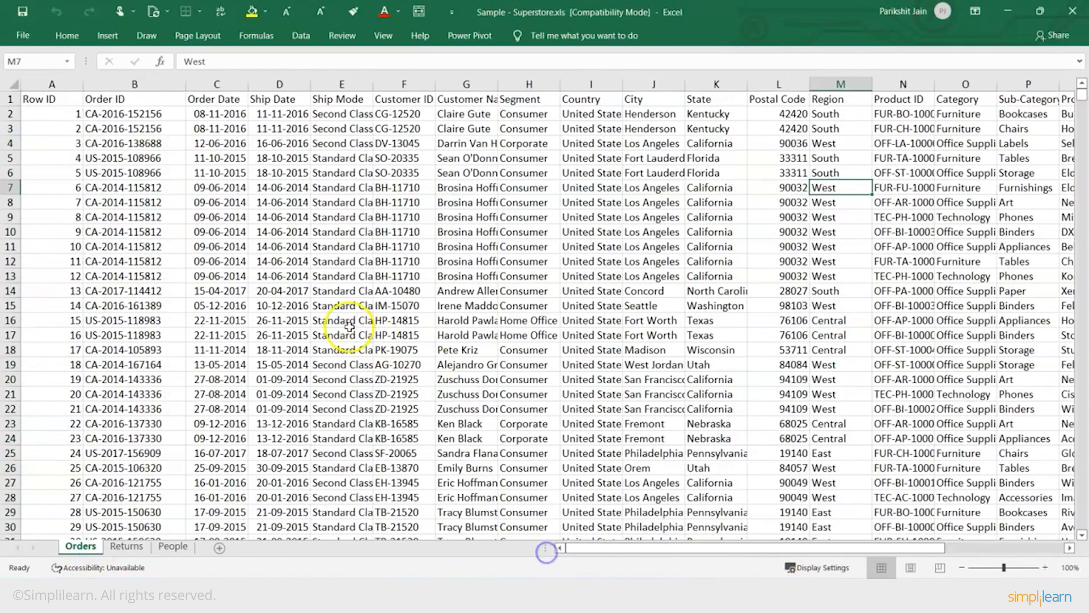
pyautogui.click(111, 547)
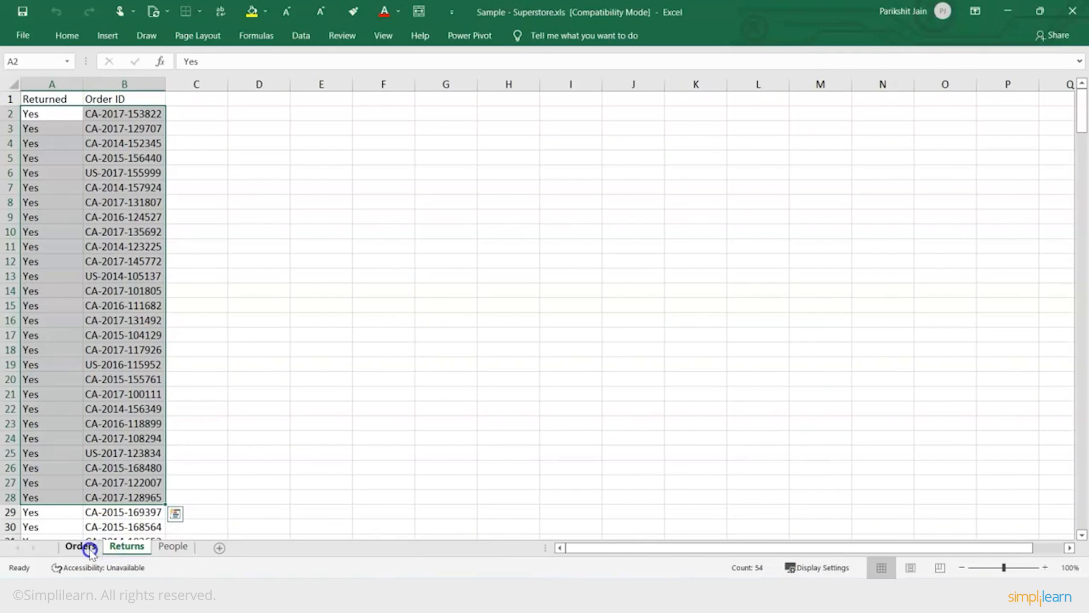
pyautogui.click(89, 548)
pyautogui.moveTo(136, 102); pyautogui.dragTo(154, 527)
# Step: Compare the Person and Region columns of the People sheet with the Region column of the Orders sheet, widening the Person column
pyautogui.click(173, 547)
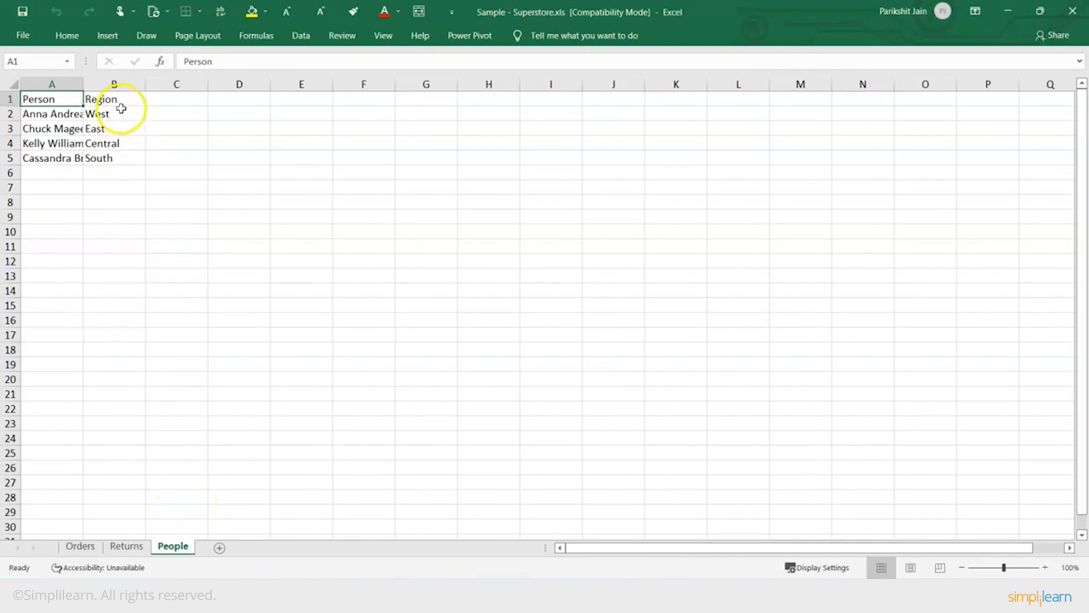
pyautogui.moveTo(116, 113); pyautogui.dragTo(126, 158)
pyautogui.moveTo(83, 89); pyautogui.dragTo(108, 89)
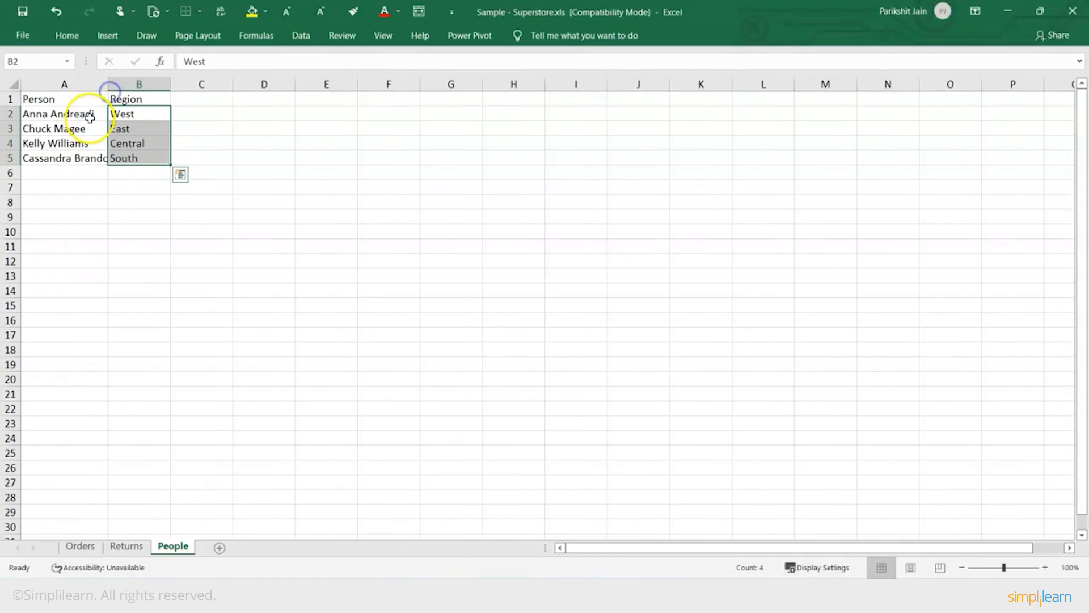
pyautogui.click(91, 546)
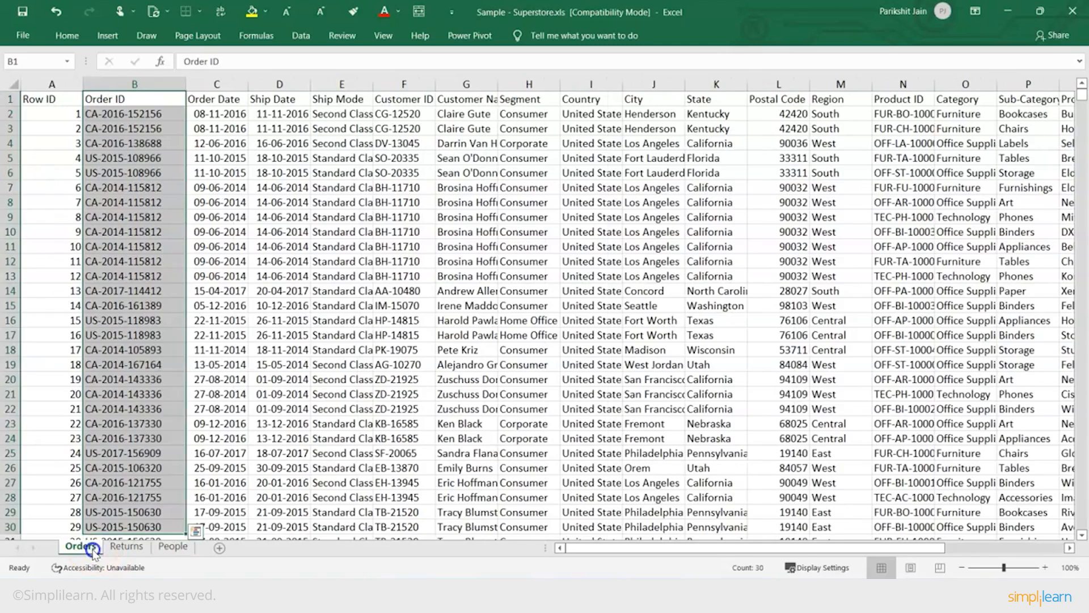
pyautogui.moveTo(665, 548); pyautogui.dragTo(769, 551)
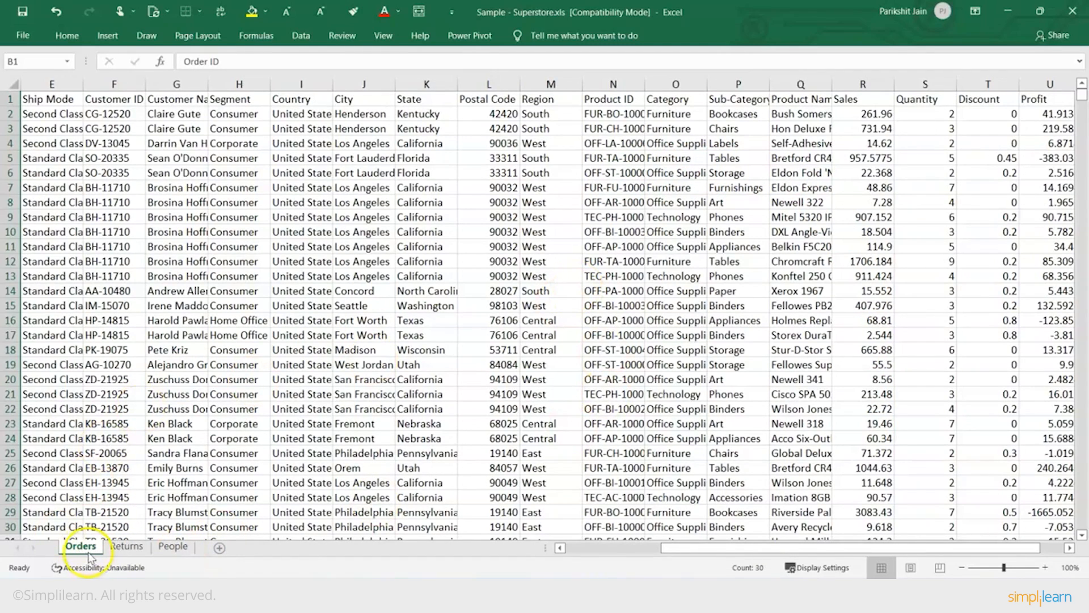
pyautogui.click(172, 546)
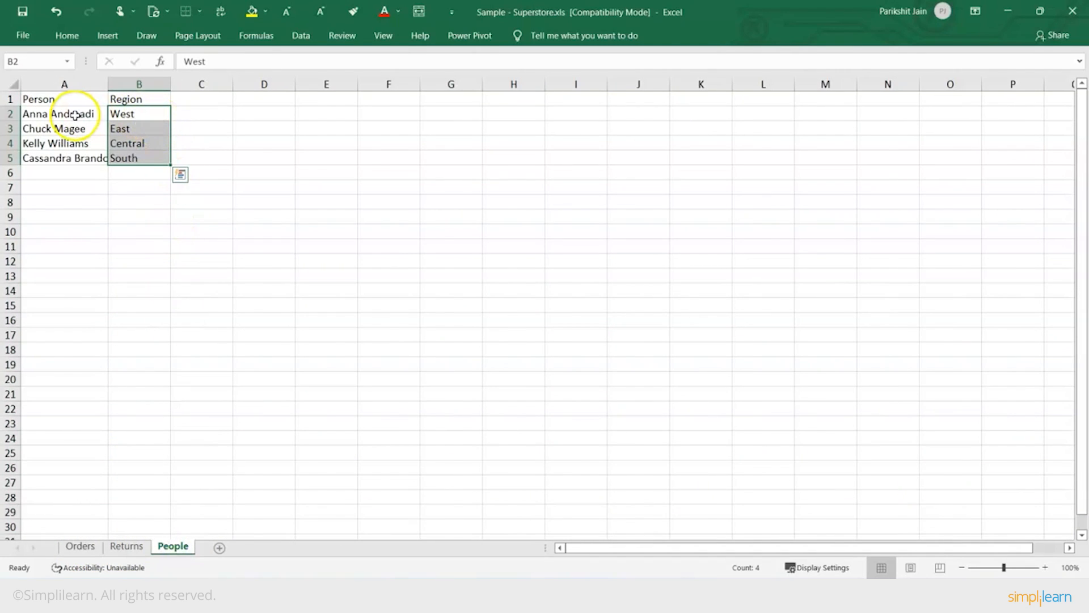
# Step: Switch to Tableau and open the joined Orders table on the canvas to show its underlying Orders and People tables
pyautogui.click(709, 586)
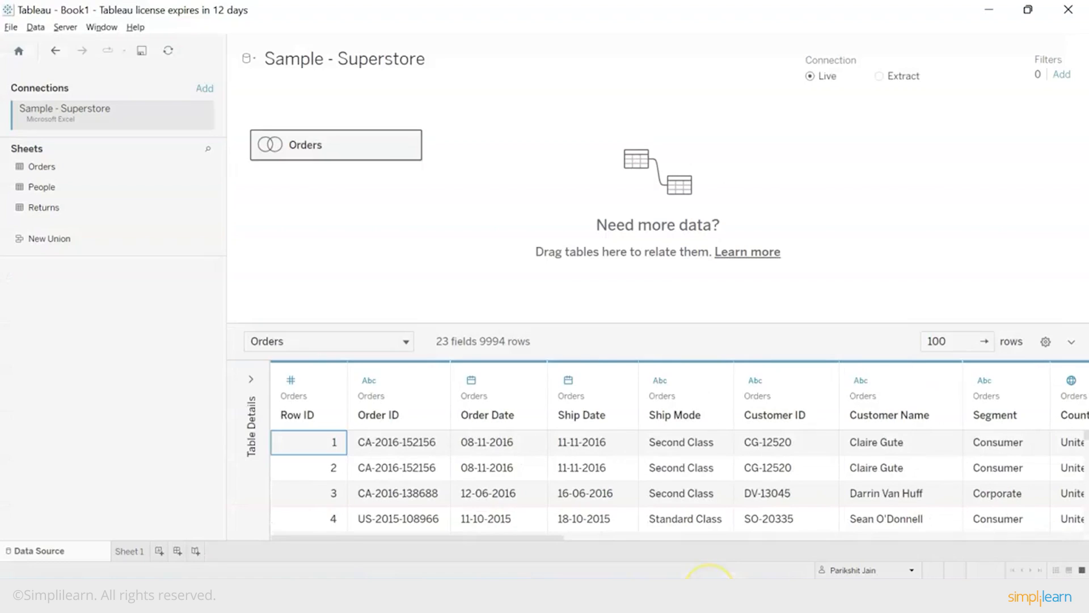
pyautogui.rightClick(352, 149)
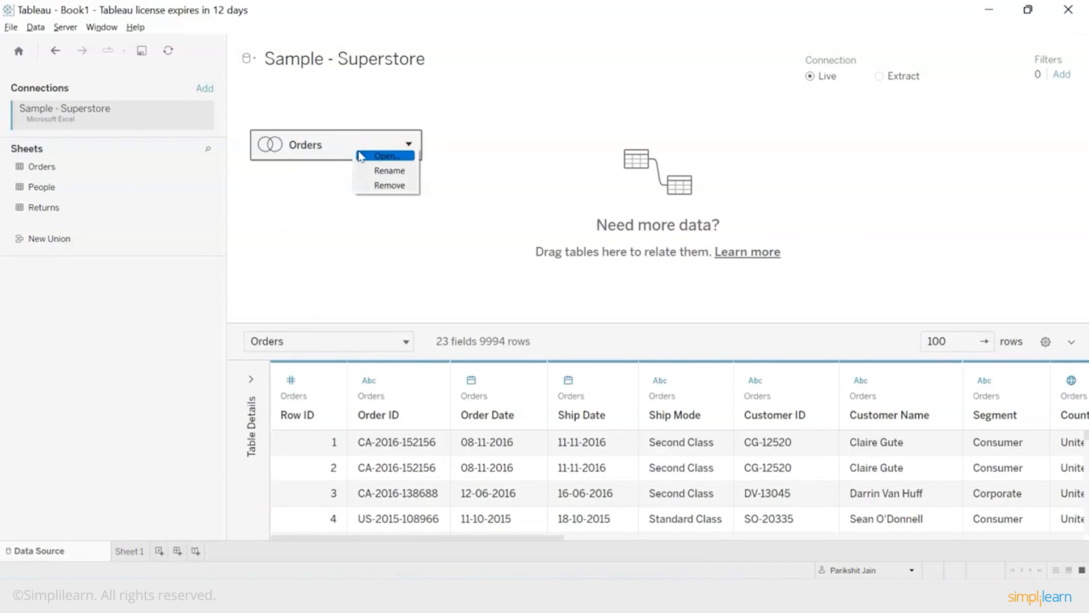
pyautogui.click(359, 153)
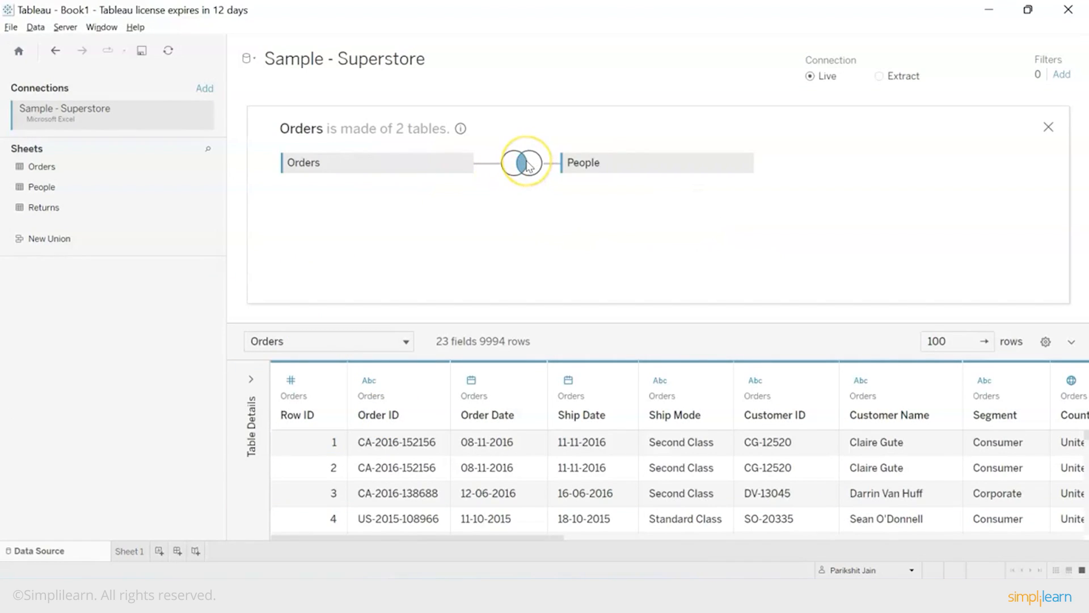
pyautogui.moveTo(527, 165)
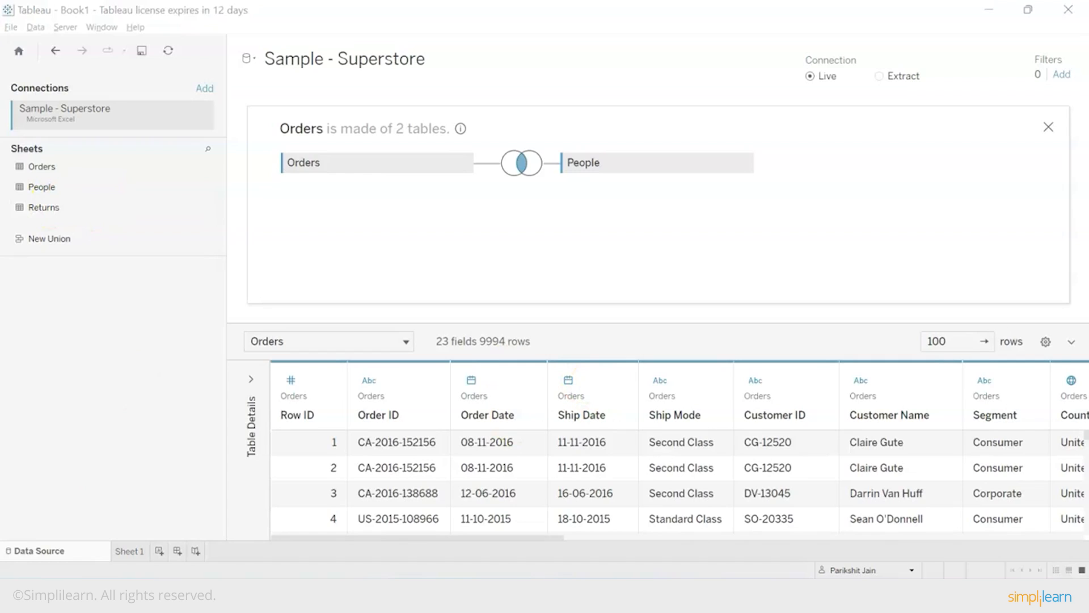
pyautogui.rightClick(428, 163)
pyautogui.click(504, 205)
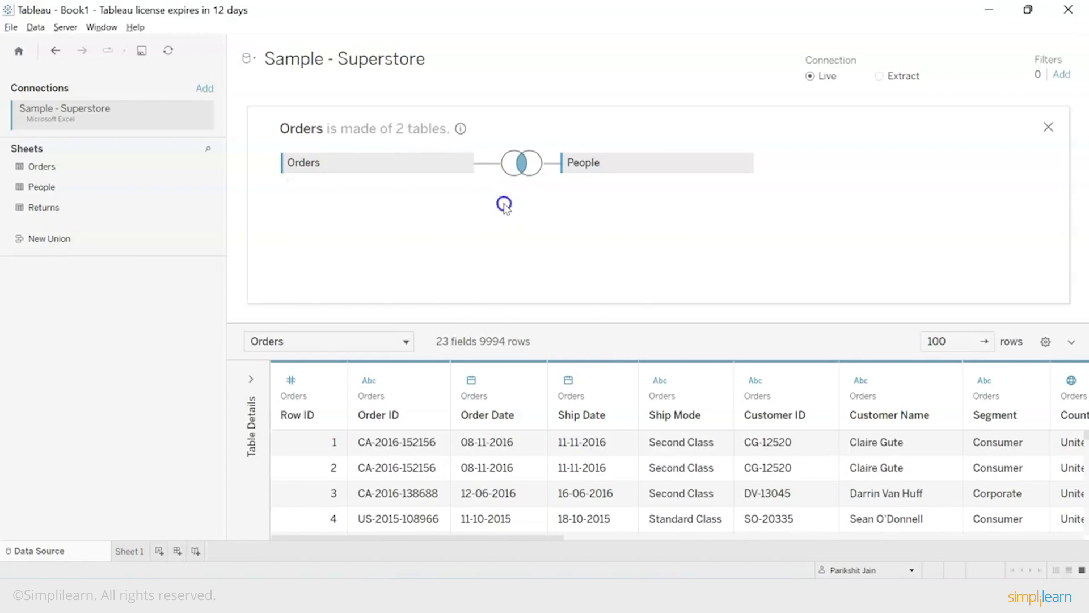
pyautogui.moveTo(150, 207); pyautogui.dragTo(369, 171)
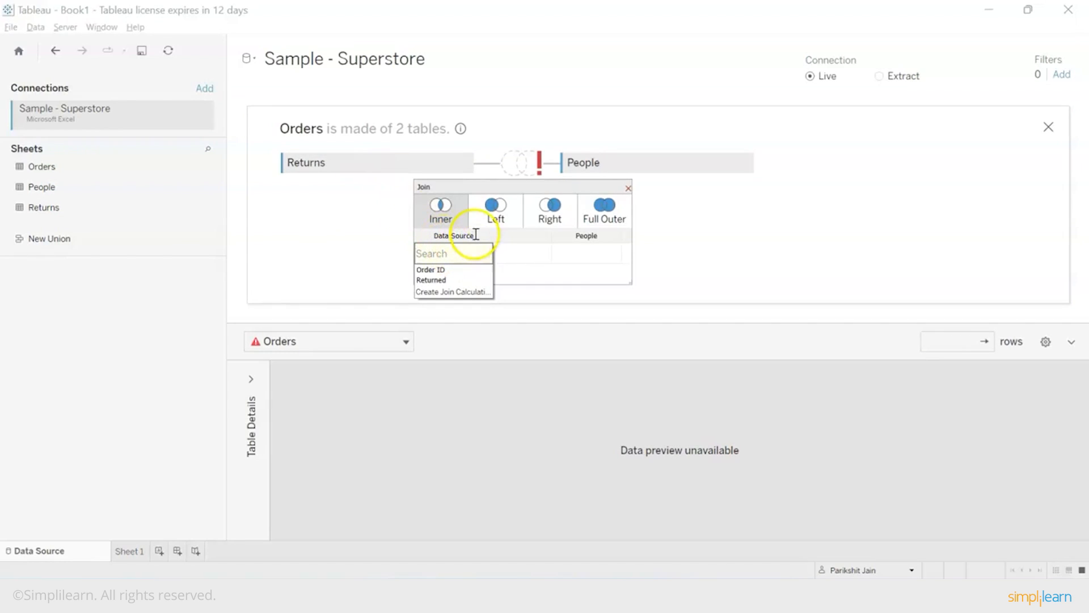
pyautogui.click(495, 211)
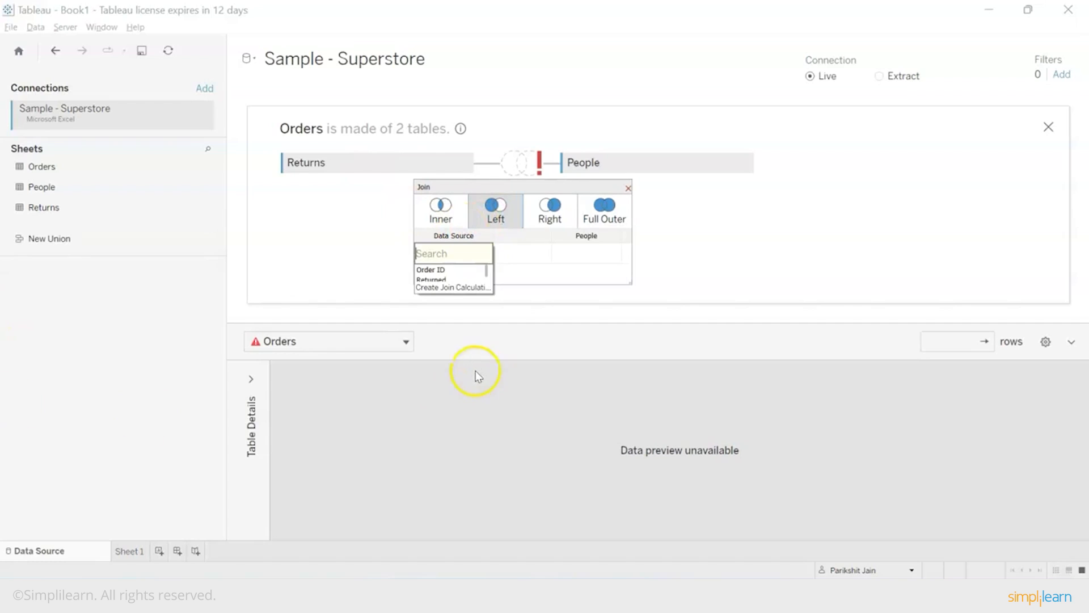
pyautogui.click(446, 272)
pyautogui.click(570, 256)
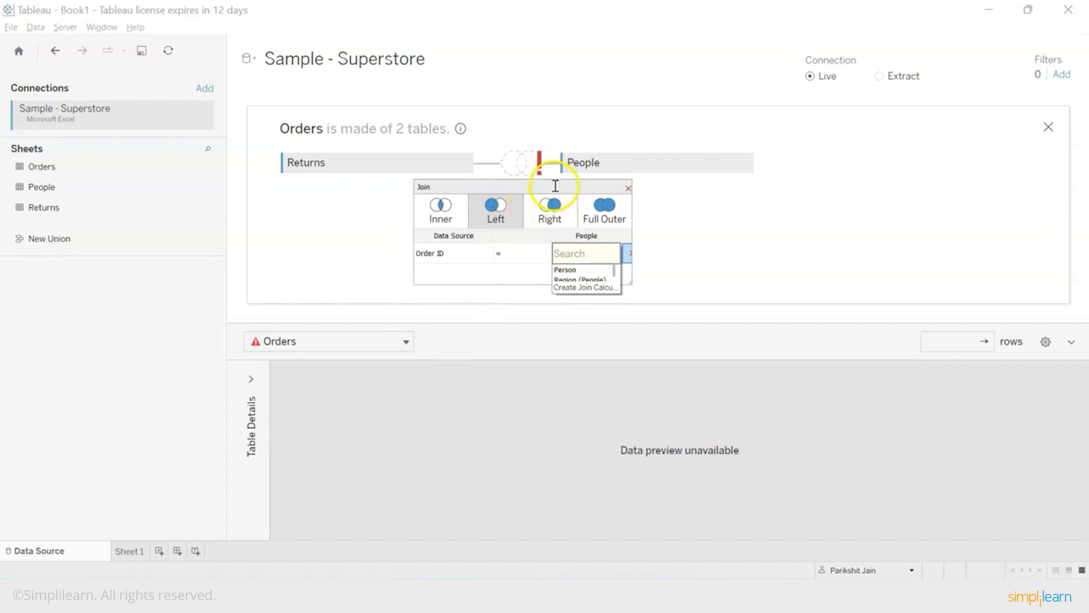
pyautogui.click(628, 188)
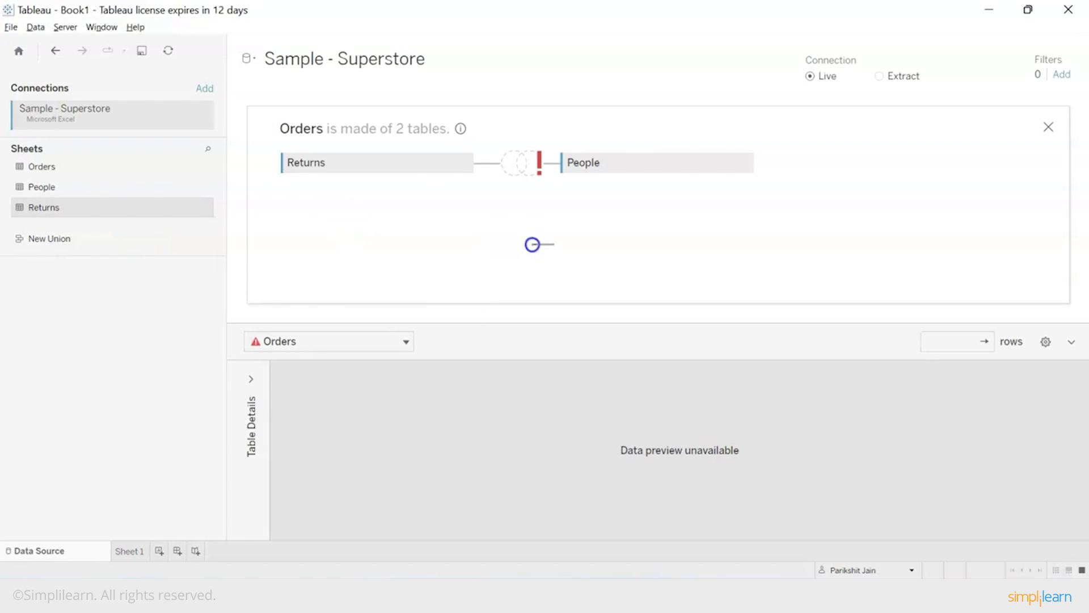
pyautogui.click(426, 187)
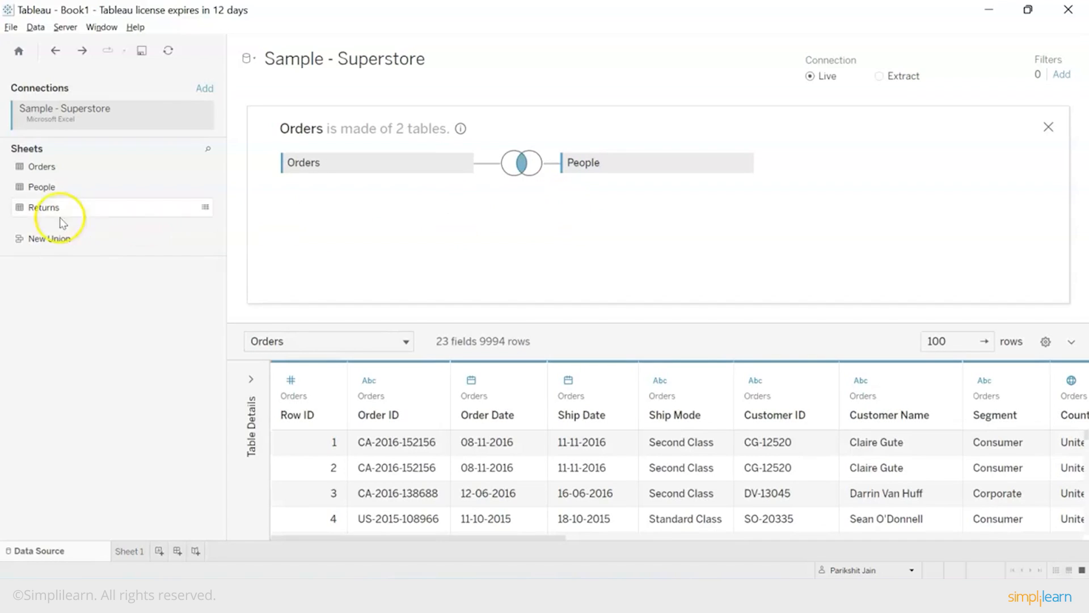
# Step: Add the Returns sheet to the Orders join as a left join on Order ID = Order ID (Returns)
pyautogui.moveTo(58, 212); pyautogui.dragTo(594, 262)
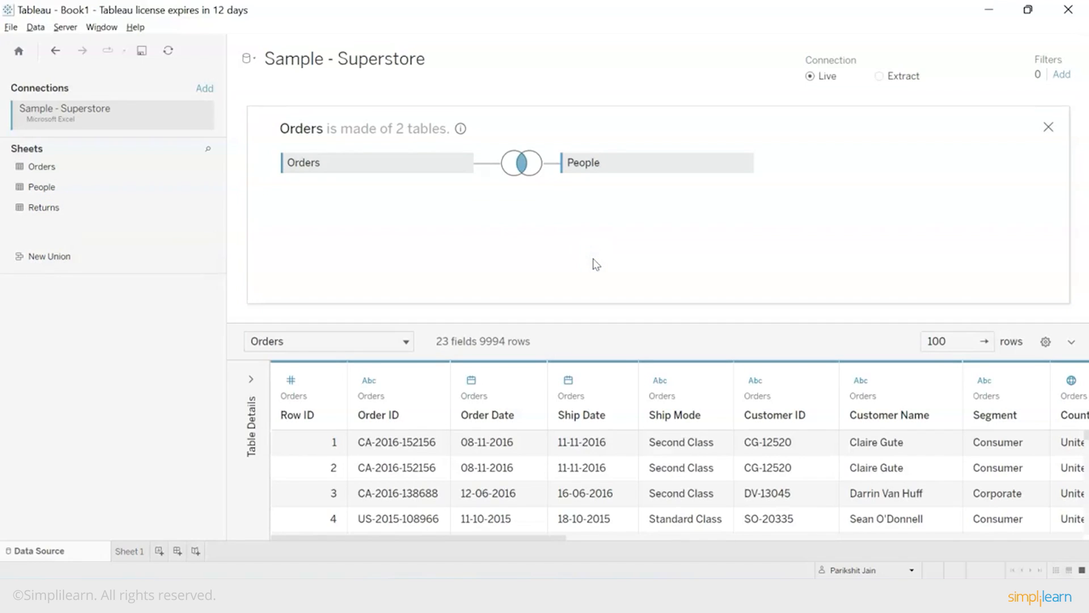
pyautogui.click(527, 224)
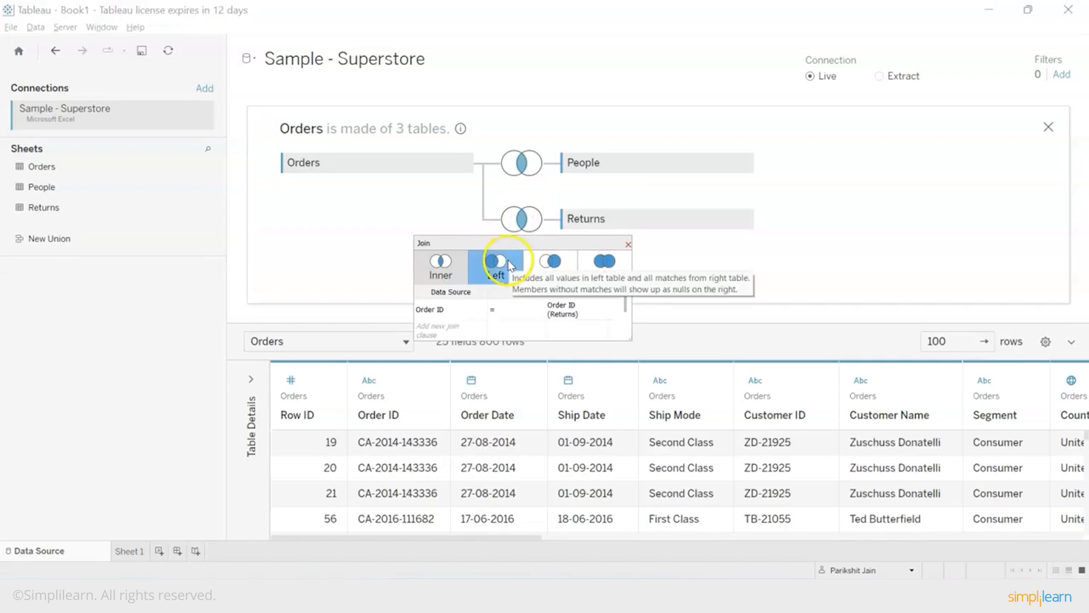
pyautogui.click(509, 265)
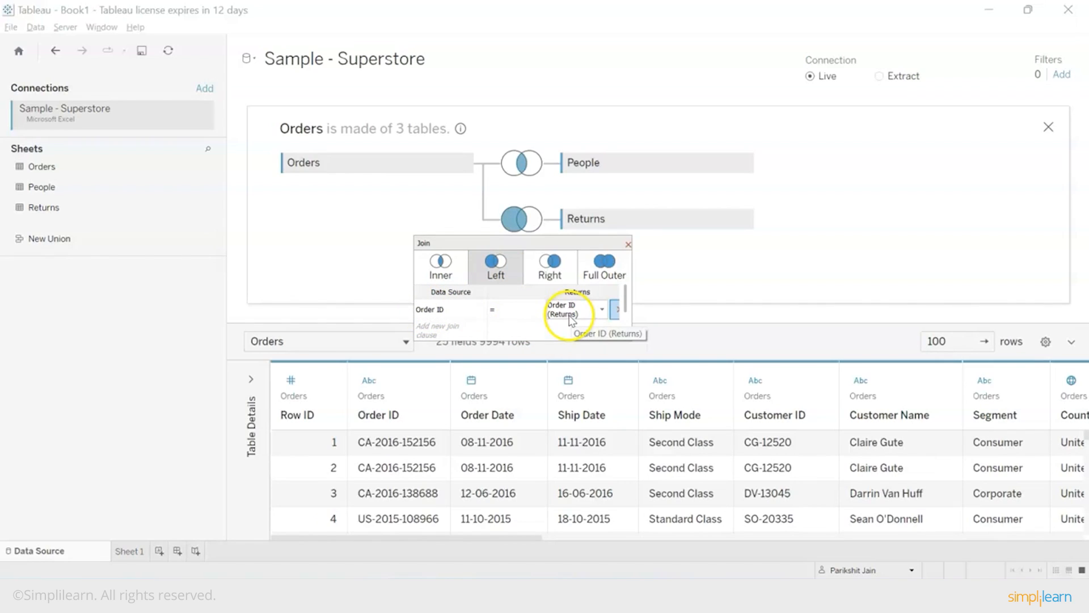
pyautogui.click(629, 244)
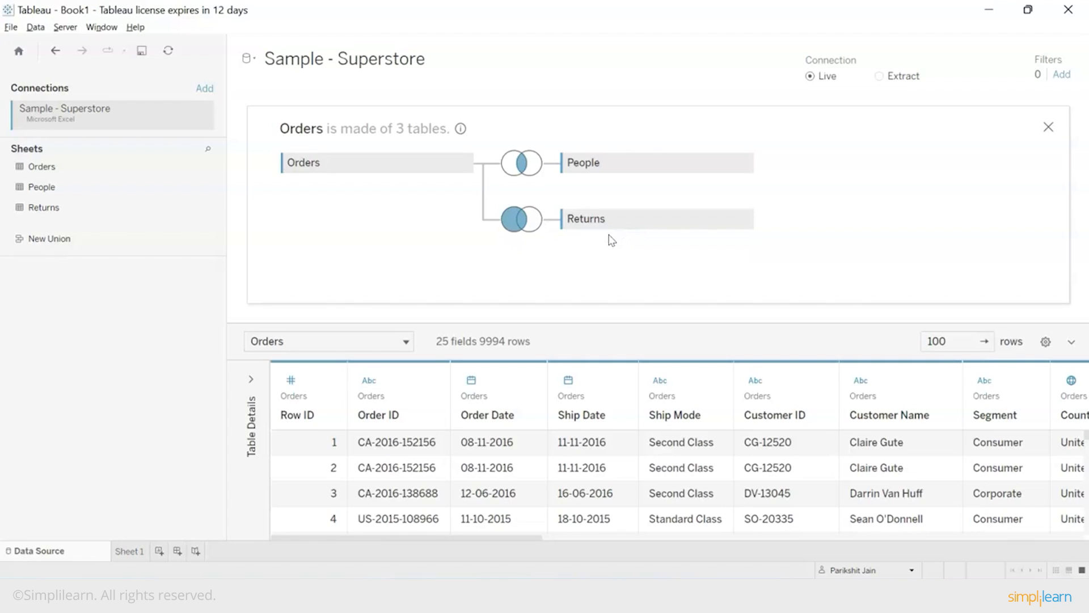
# Step: Examine the Returned and Order ID (Returns) columns at the end of the joined data preview, including rows further down
pyautogui.click(545, 480)
pyautogui.click(438, 549)
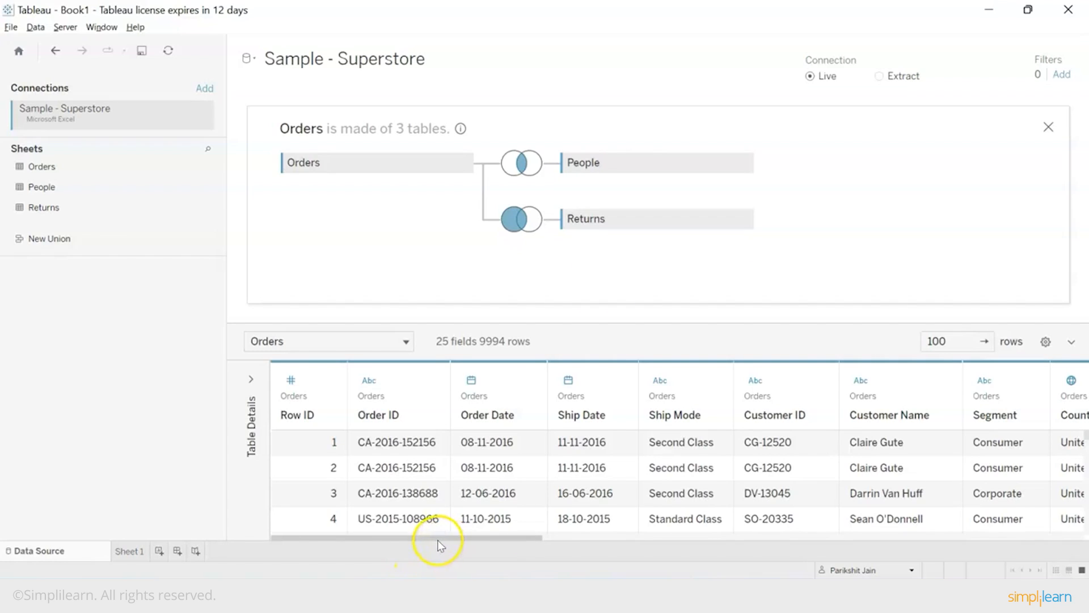
pyautogui.moveTo(436, 538); pyautogui.dragTo(1063, 561)
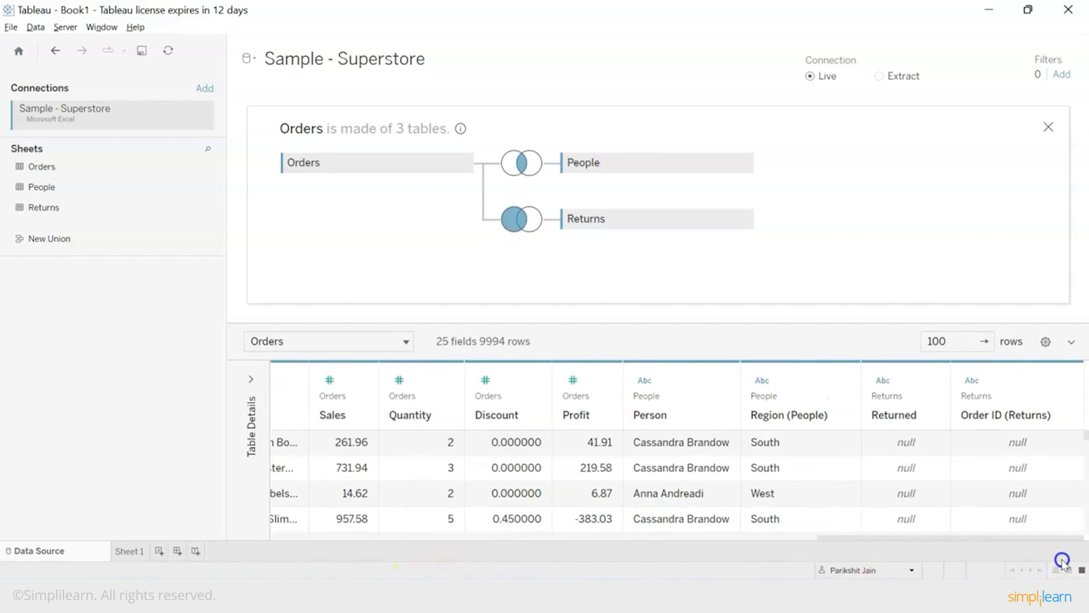
pyautogui.moveTo(899, 389)
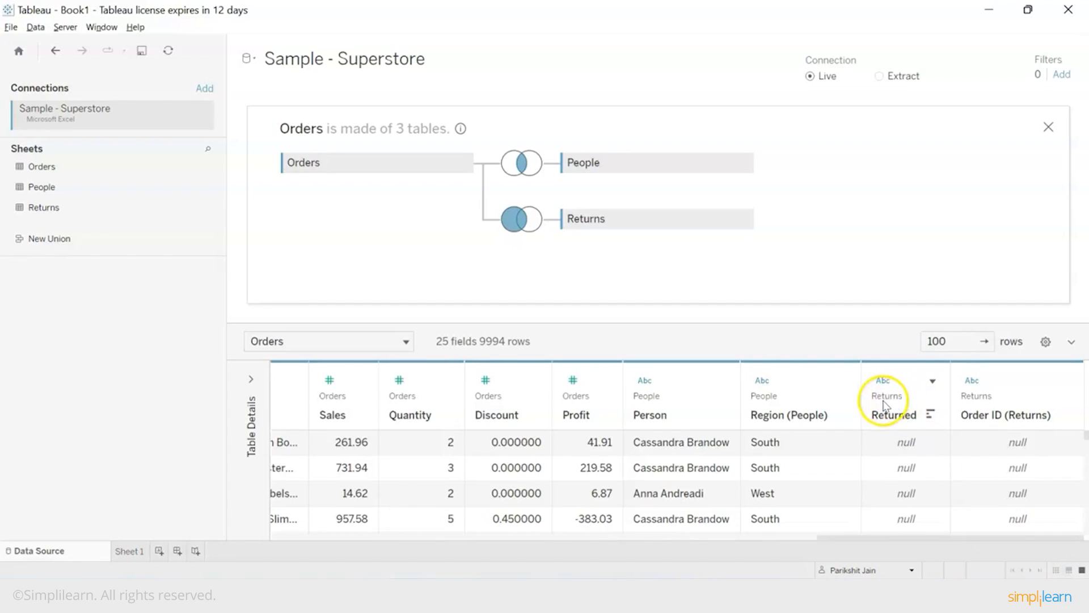
pyautogui.scroll(-4, 919, 448)
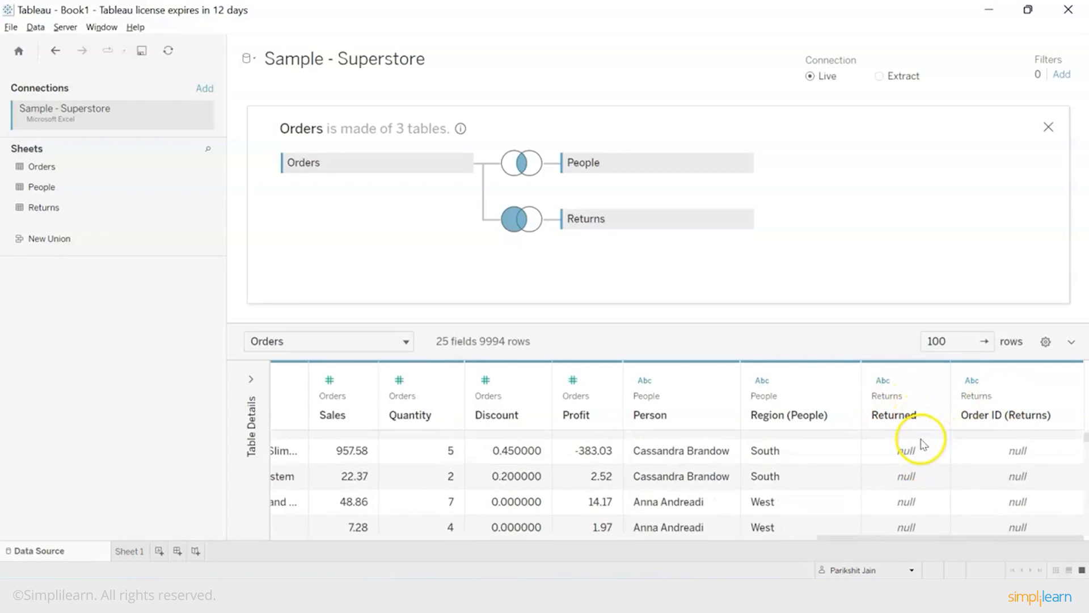
pyautogui.scroll(-2, 922, 450)
pyautogui.scroll(1, 920, 449)
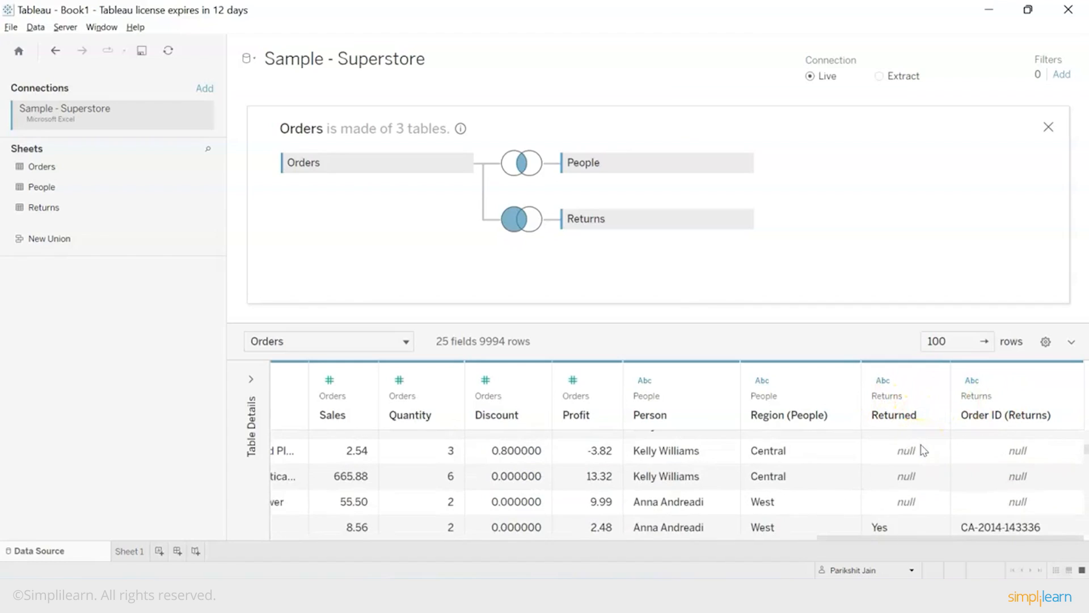
pyautogui.click(887, 538)
pyautogui.scroll(-1, 907, 498)
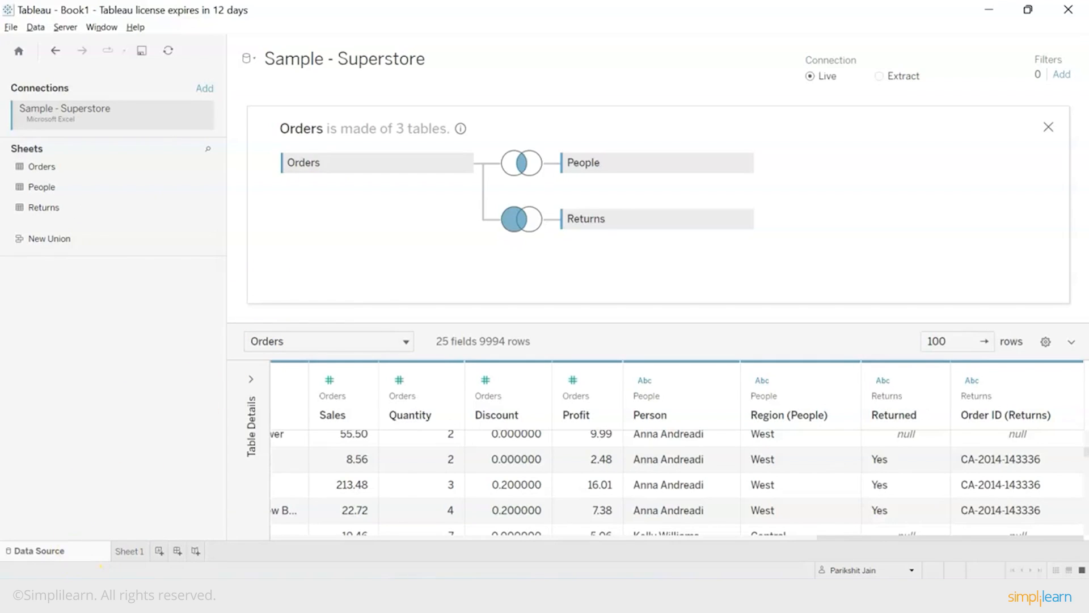
# Step: Open Sheet 1 and place State from Orders and Person from People on the rows of the view
pyautogui.click(130, 551)
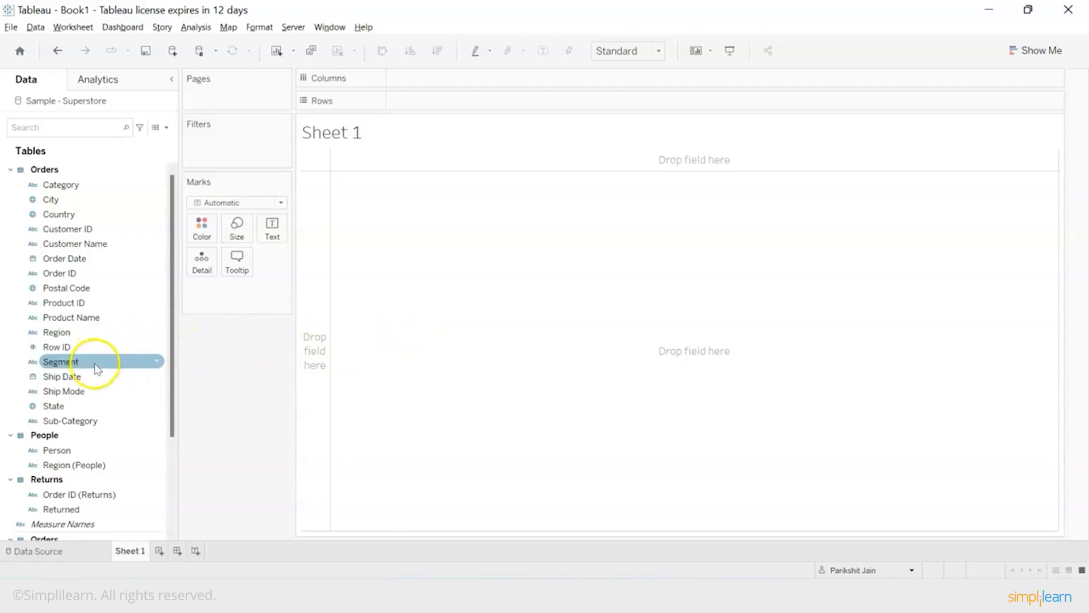
pyautogui.moveTo(80, 399)
pyautogui.mouseDown()
pyautogui.moveTo(319, 305)
pyautogui.moveTo(471, 100)
pyautogui.mouseUp()
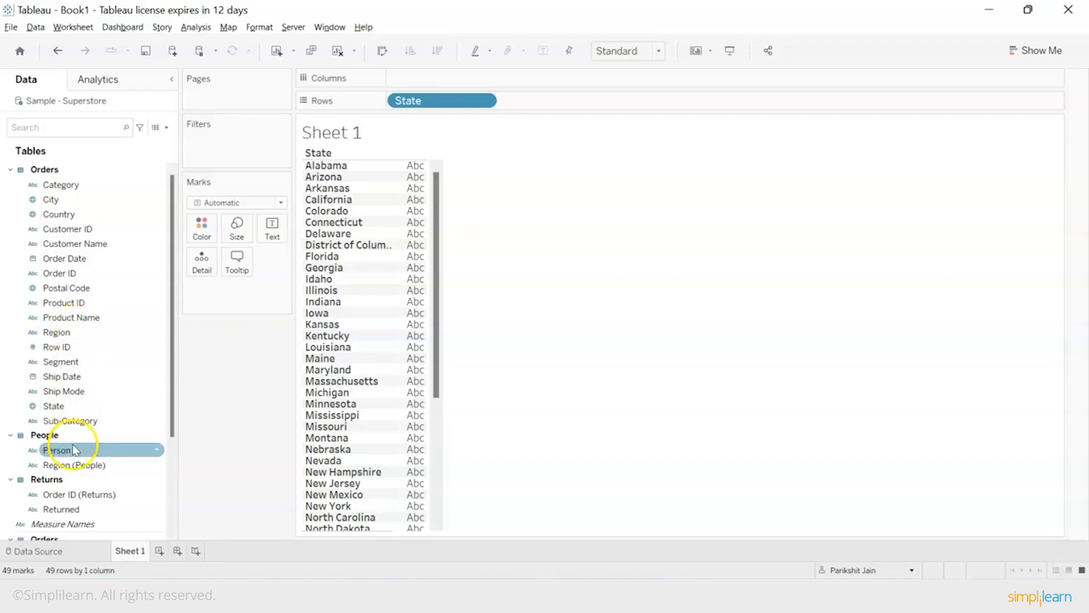
pyautogui.moveTo(59, 450); pyautogui.dragTo(596, 102)
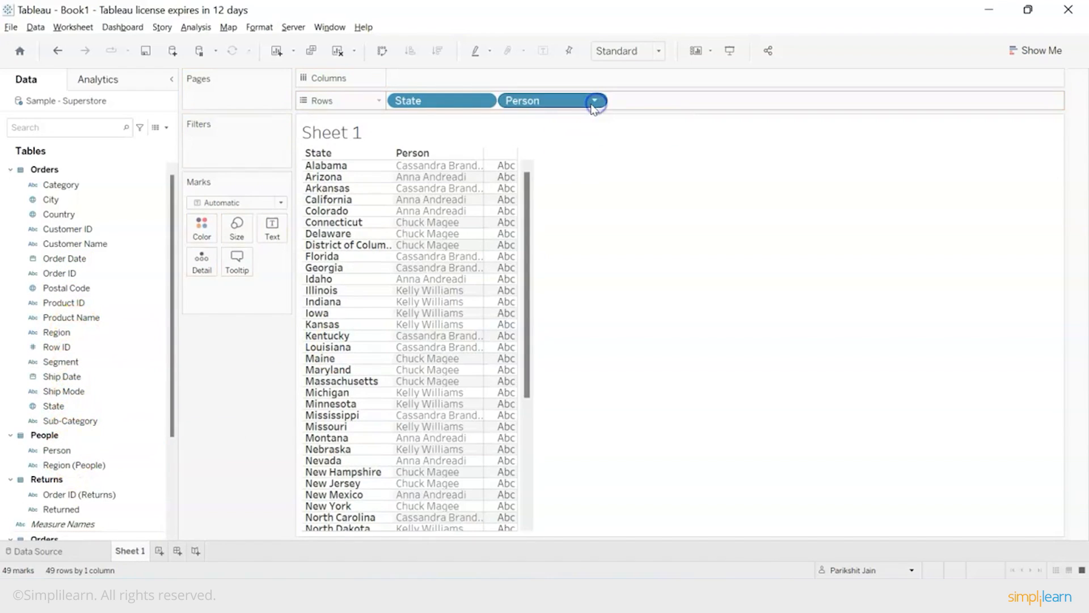
pyautogui.click(586, 111)
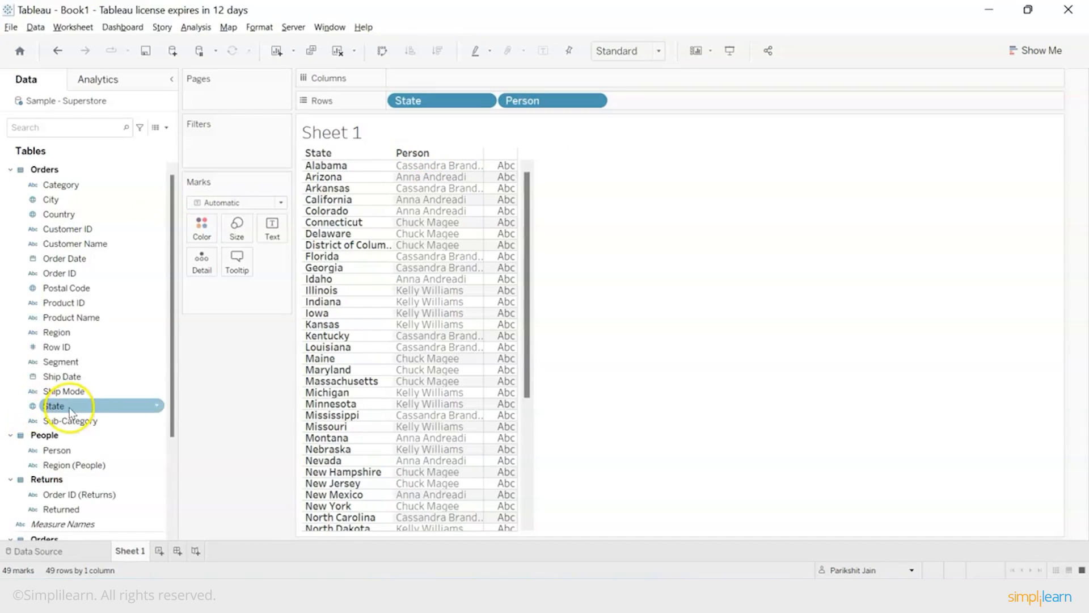
# Step: Plot Profit across the columns and sort the states by profit in descending order
pyautogui.scroll(-3, 102, 411)
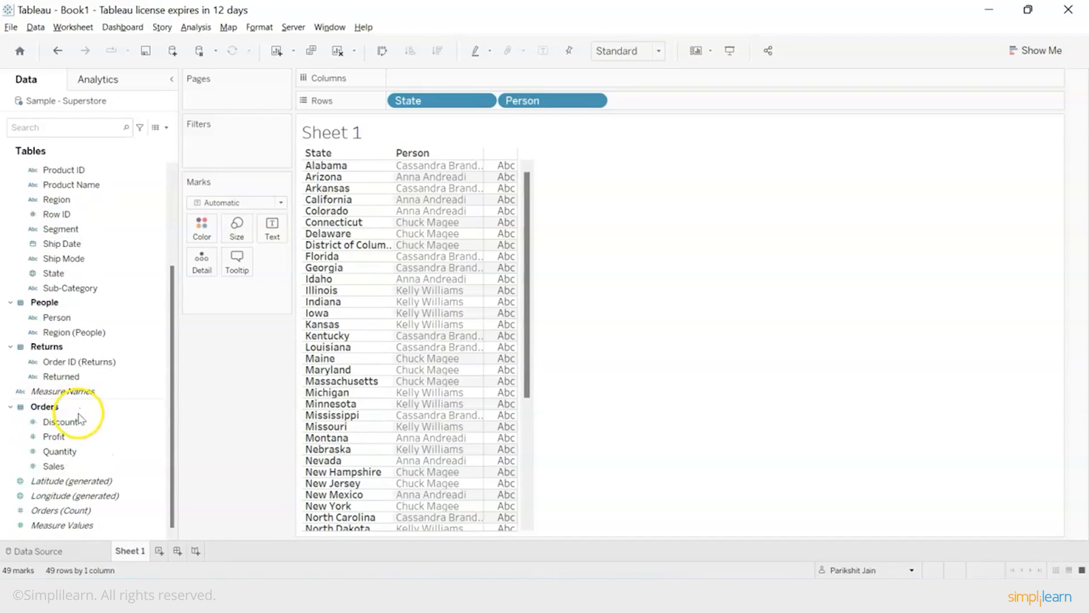
pyautogui.scroll(2, 82, 412)
pyautogui.scroll(-2, 82, 411)
pyautogui.click(73, 421)
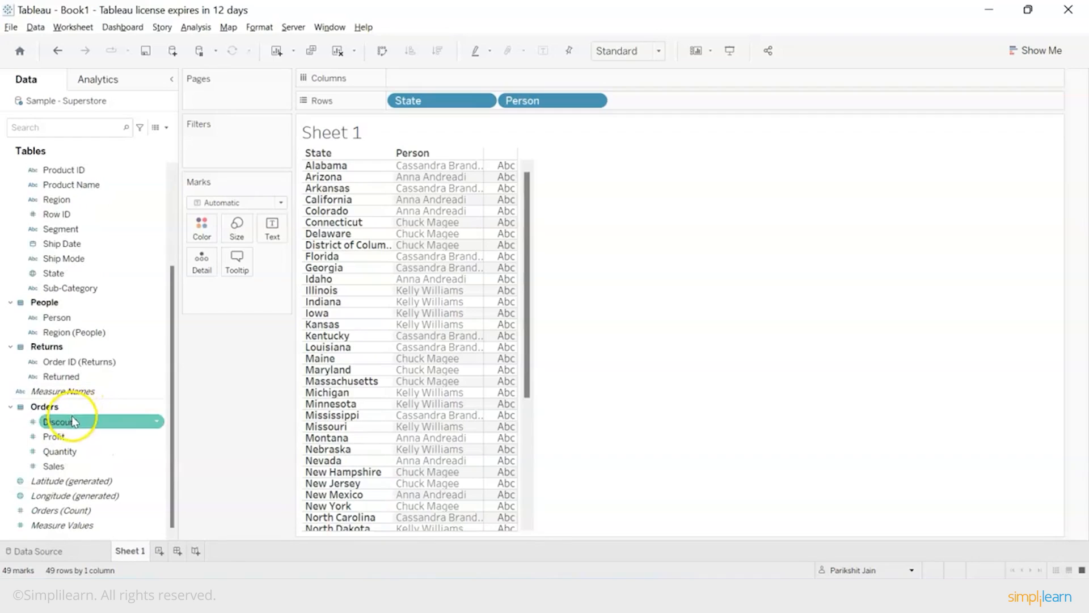
pyautogui.click(75, 440)
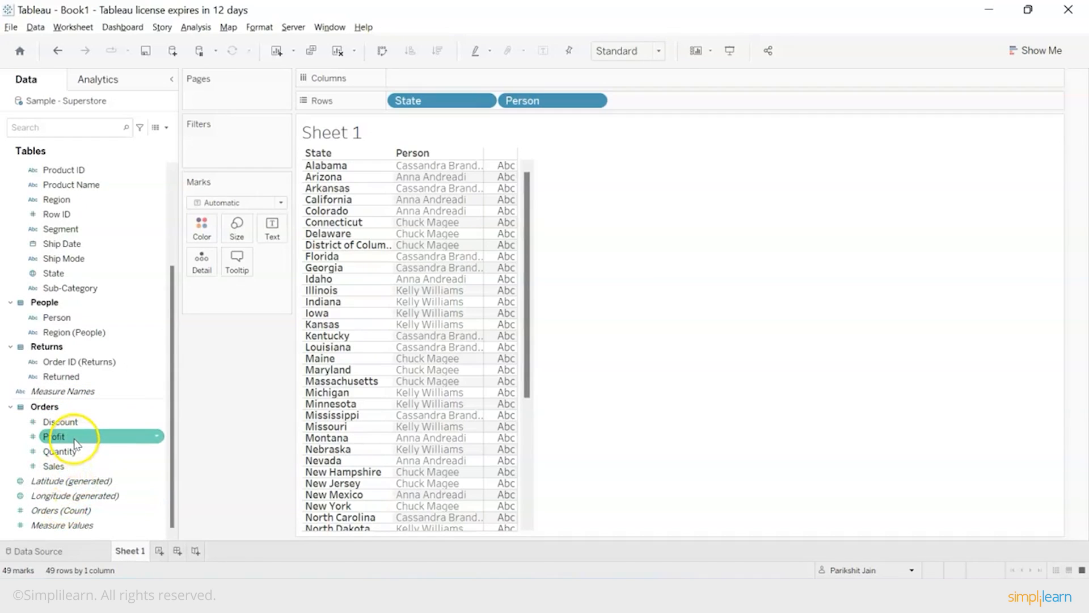
pyautogui.moveTo(75, 441); pyautogui.dragTo(473, 84)
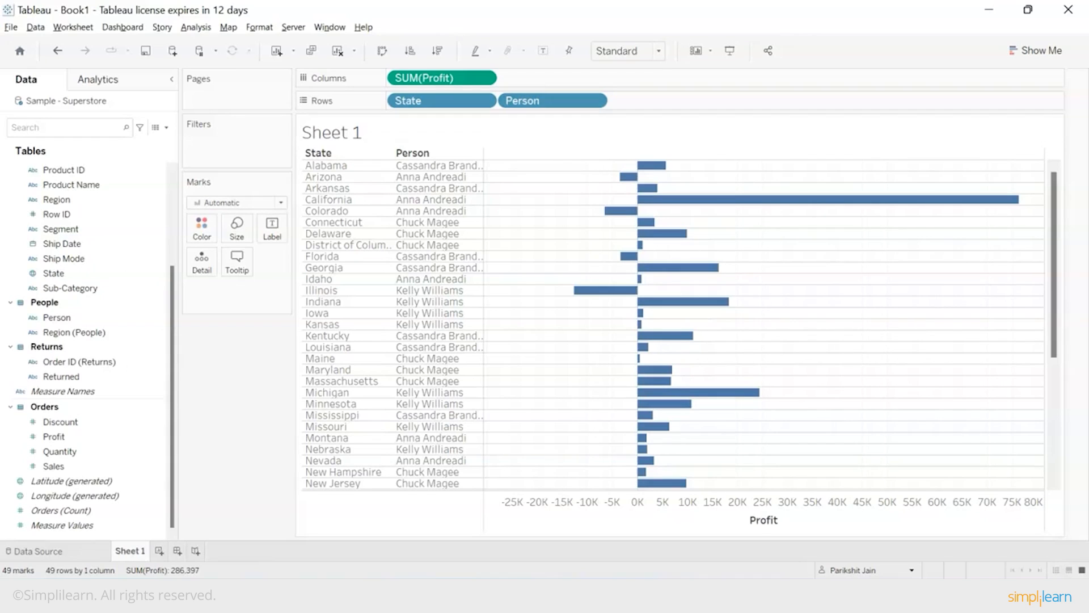
pyautogui.click(437, 53)
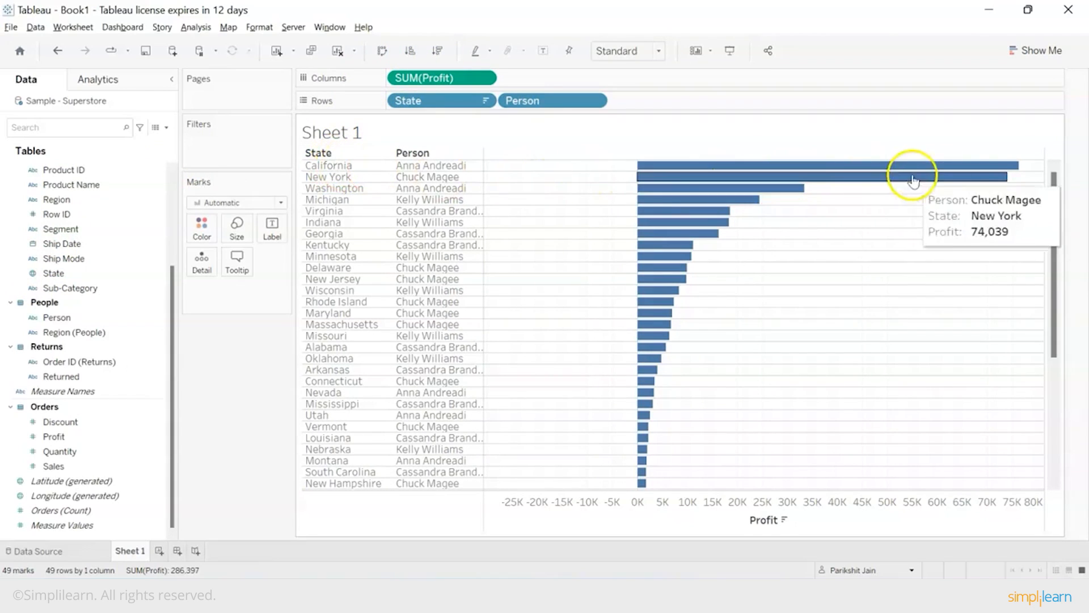
pyautogui.moveTo(999, 168)
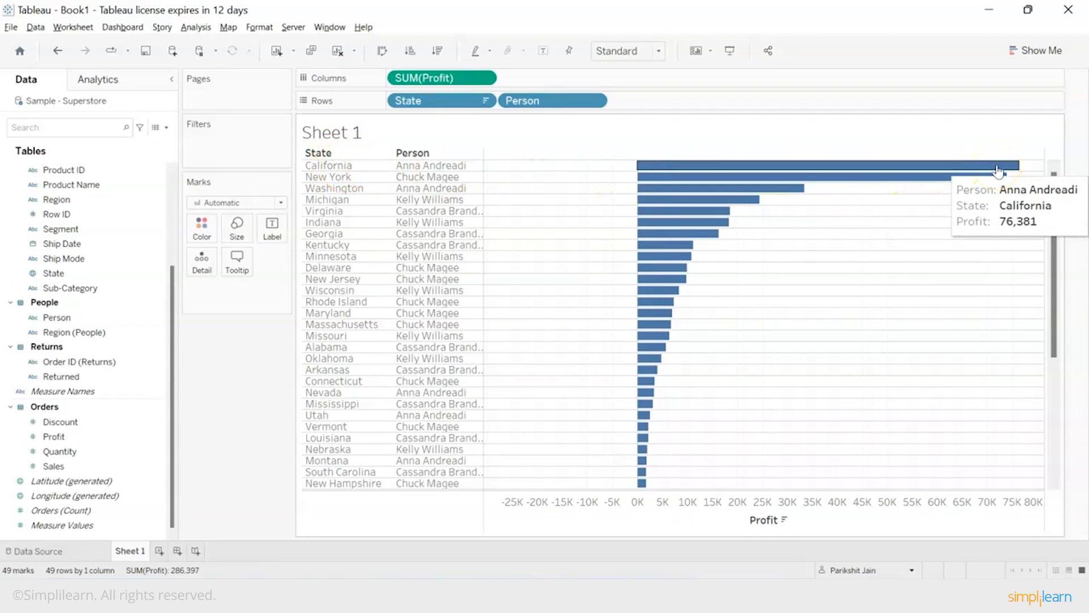
# Step: Add Order ID (Returns) to the columns ahead of Profit and aggregate it as Count (Distinct)
pyautogui.moveTo(932, 182)
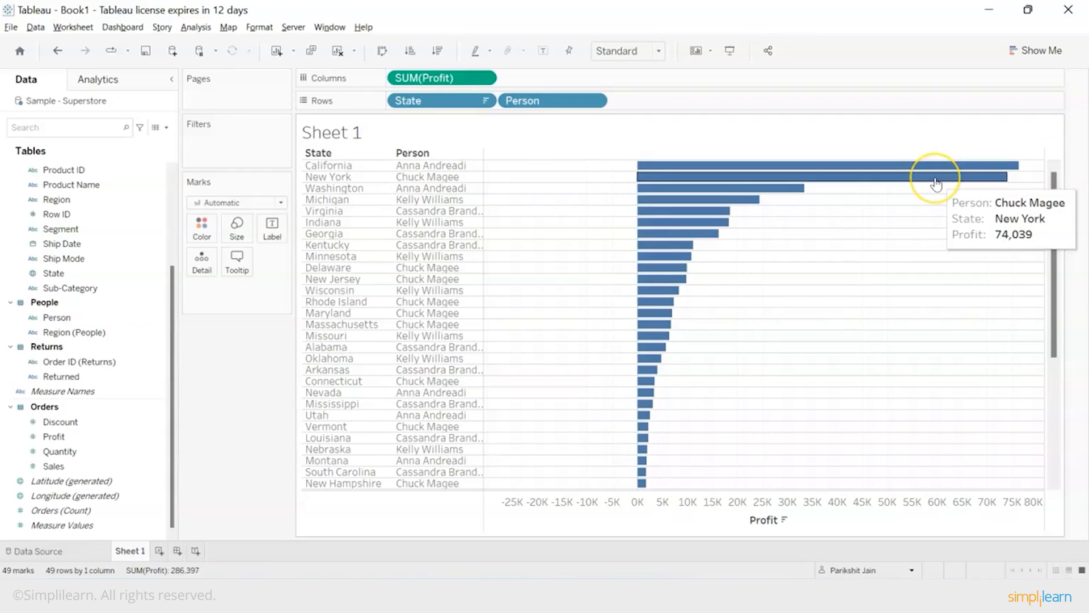
pyautogui.moveTo(801, 195)
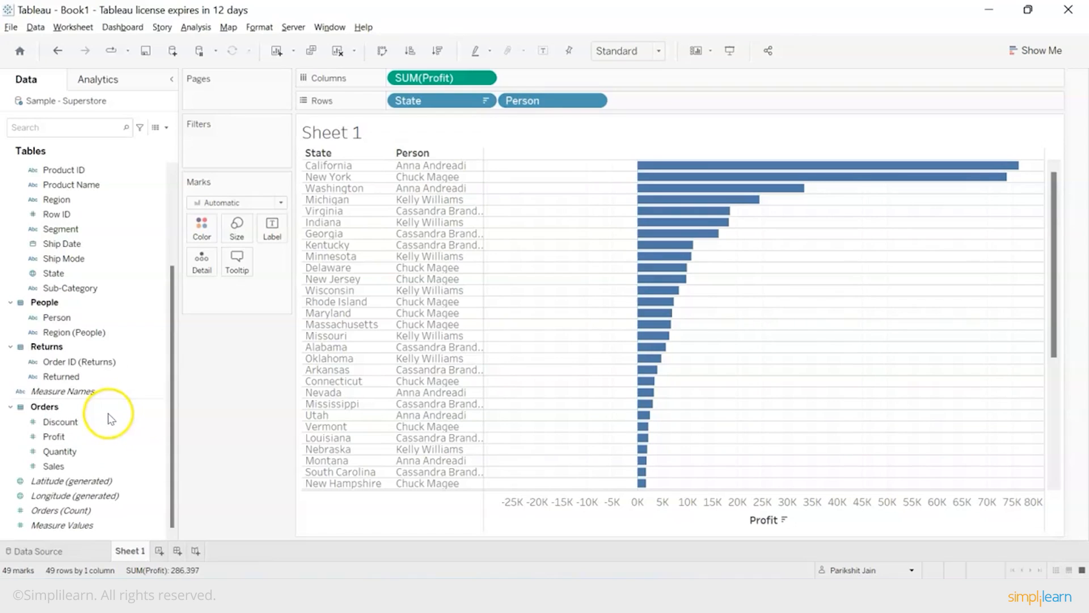
pyautogui.moveTo(85, 362); pyautogui.dragTo(382, 85)
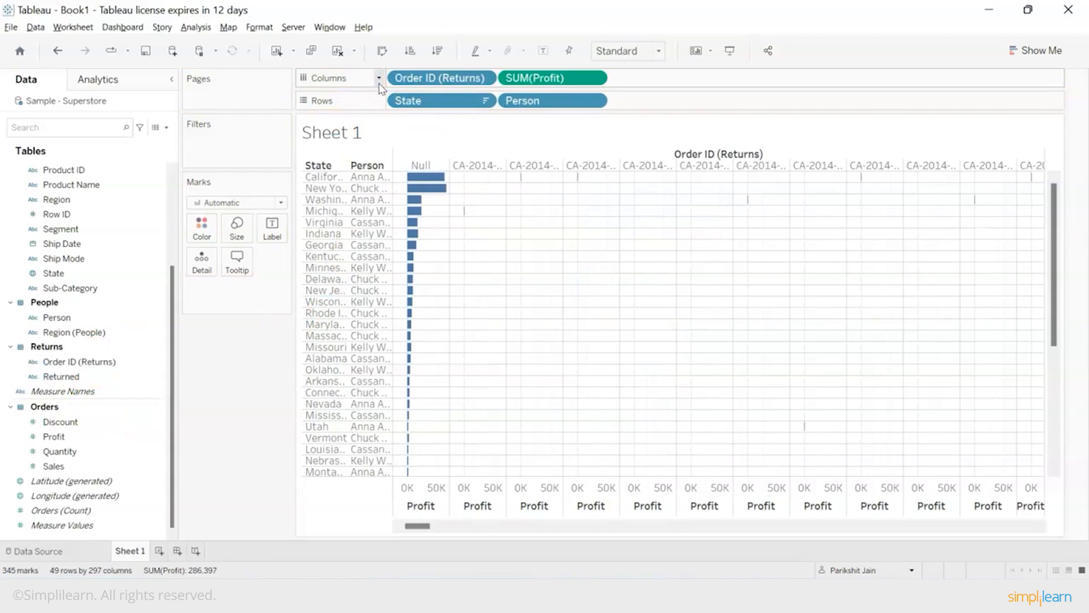
pyautogui.rightClick(452, 80)
pyautogui.moveTo(500, 257)
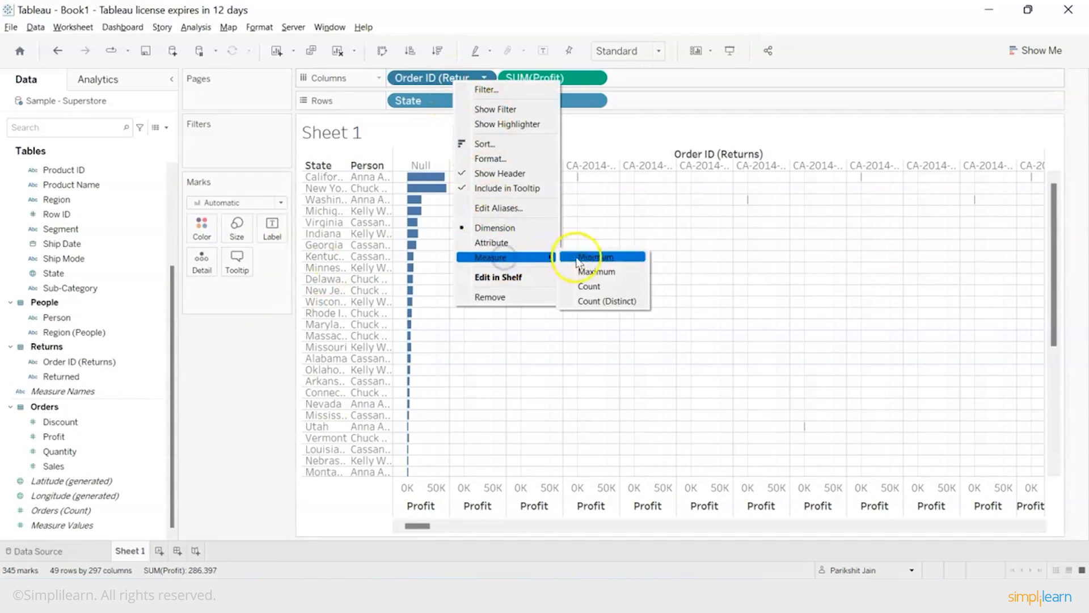
pyautogui.click(596, 301)
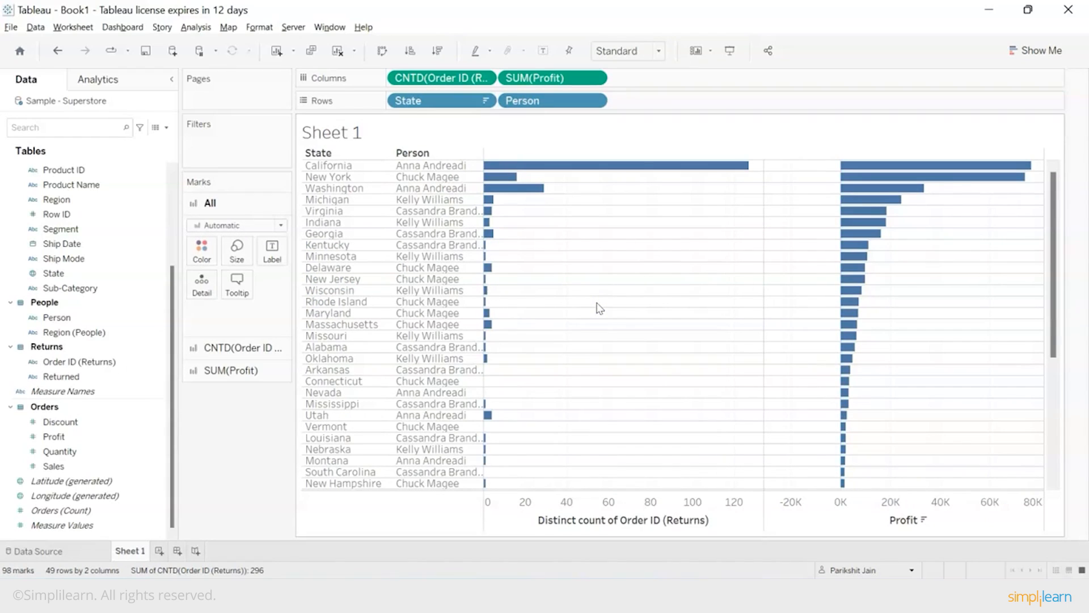
# Step: Compare the distinct count of returned orders and the profit for California, New York, Washington and states further down the chart
pyautogui.moveTo(573, 169)
pyautogui.click(716, 170)
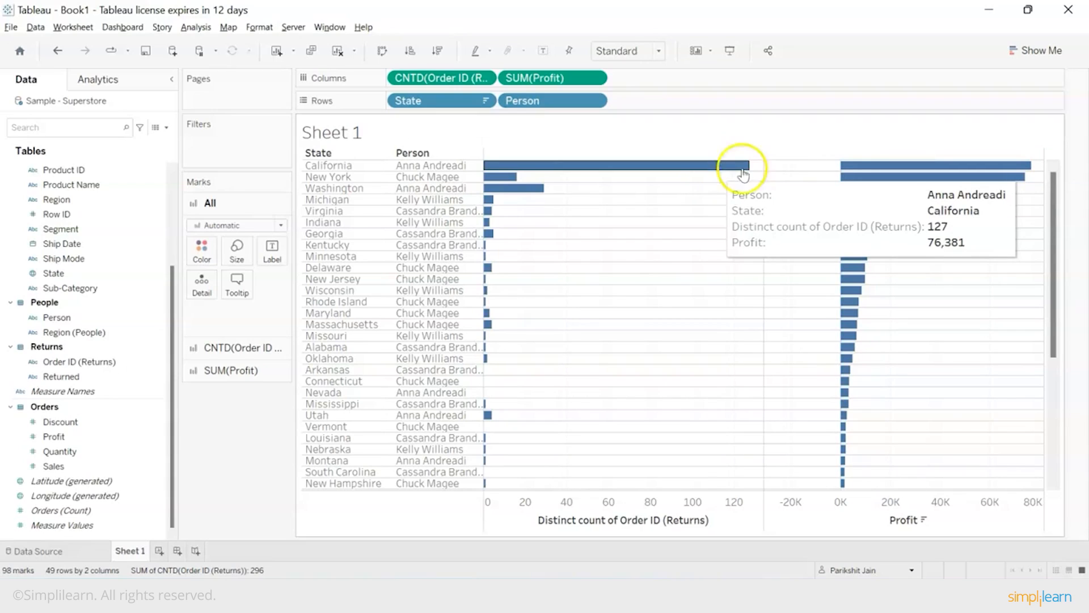
pyautogui.moveTo(511, 178)
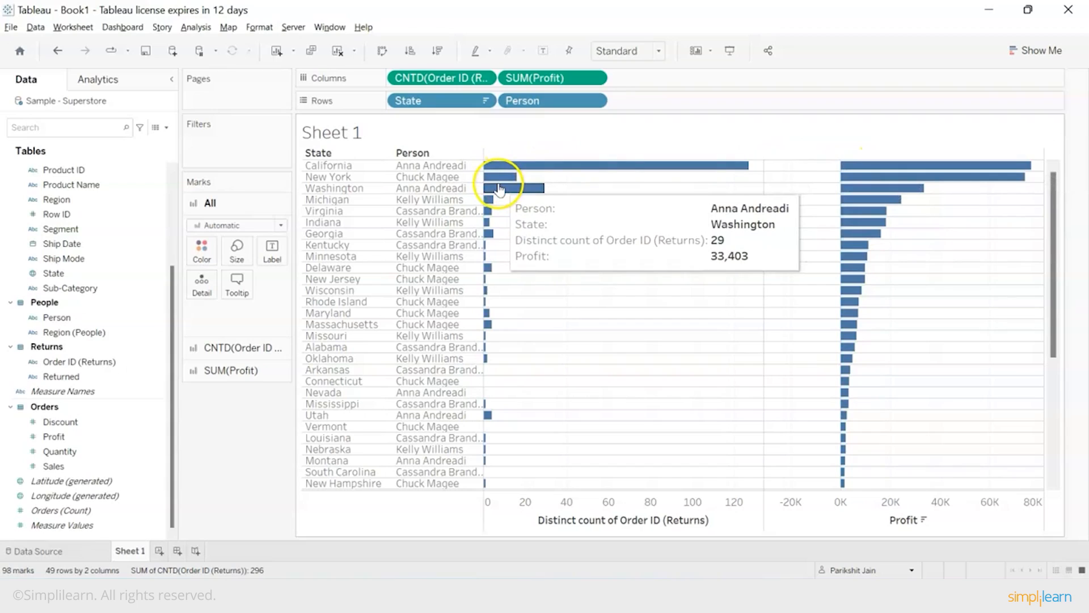
pyautogui.moveTo(932, 165)
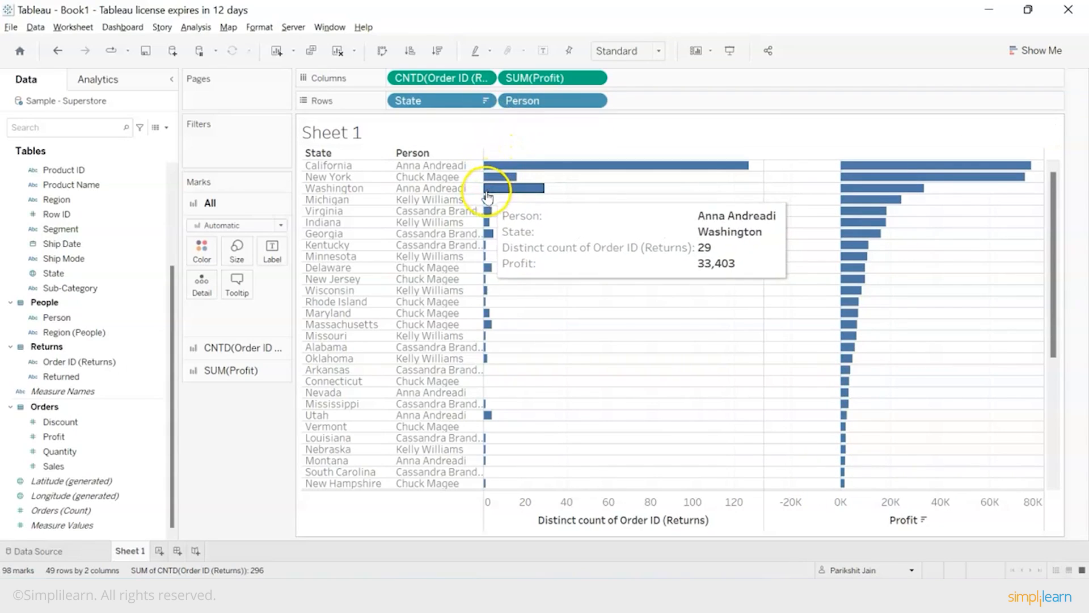
pyautogui.moveTo(488, 293)
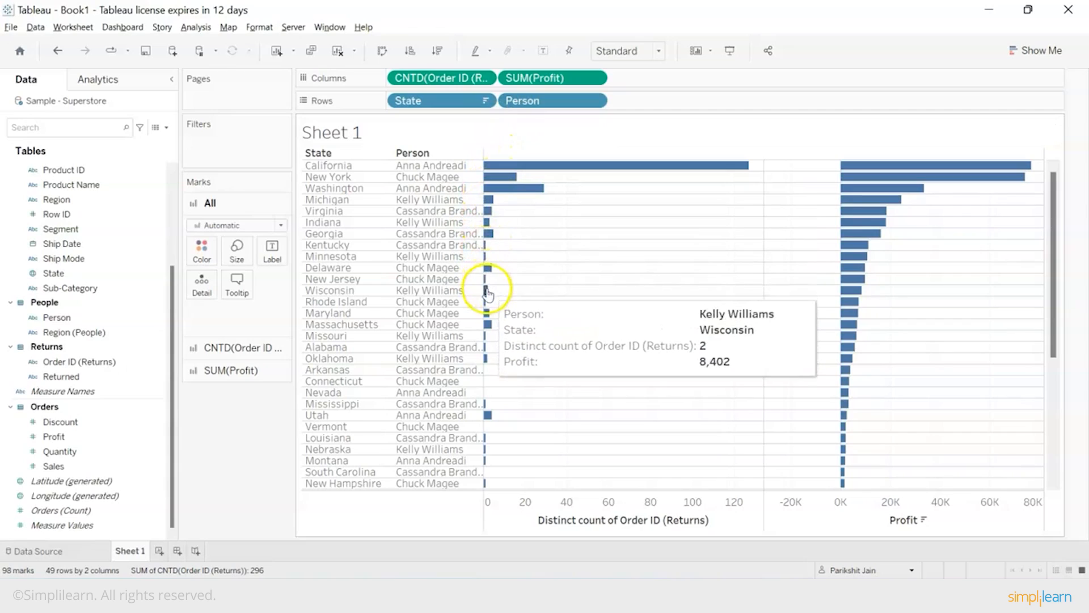
pyautogui.moveTo(485, 391)
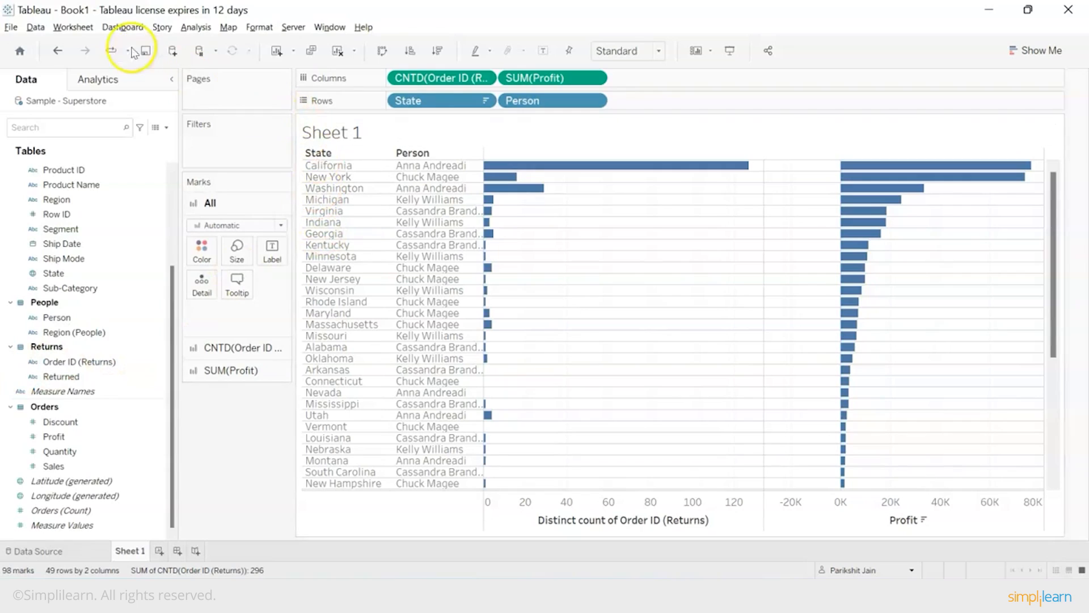
# Step: Set up a data extract of Sample - Superstore with incremental refresh on the Orders table, identifying new rows by Order Date
pyautogui.click(35, 27)
pyautogui.moveTo(86, 138)
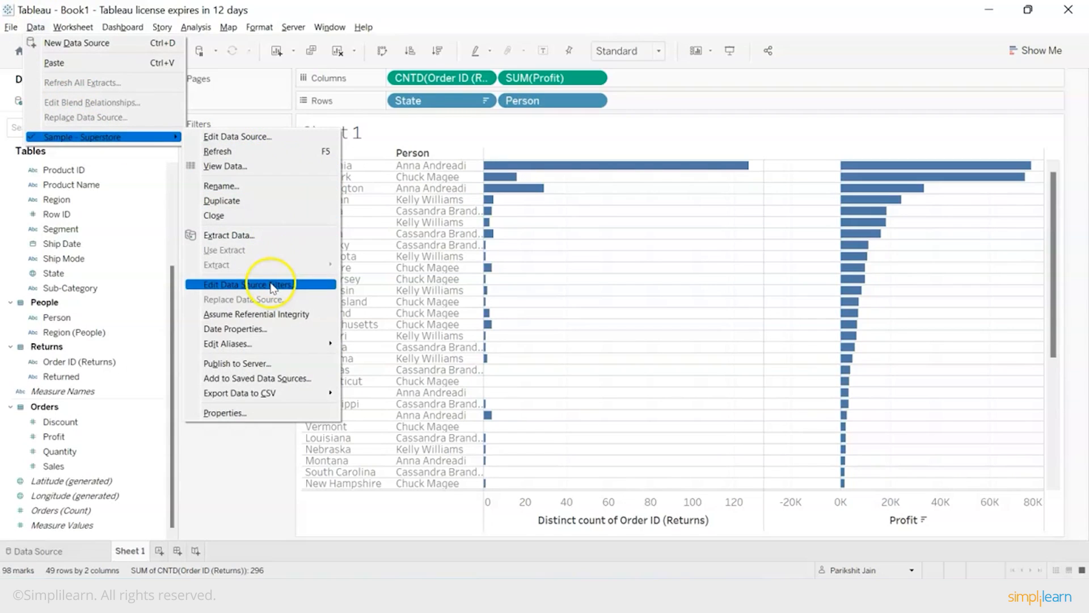
pyautogui.click(276, 239)
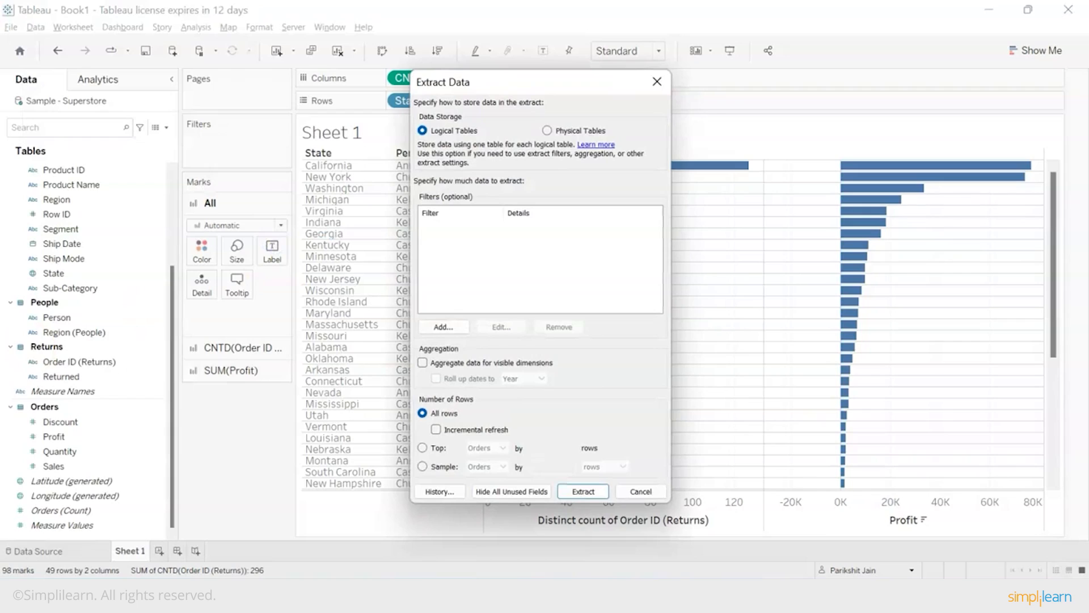
pyautogui.click(436, 429)
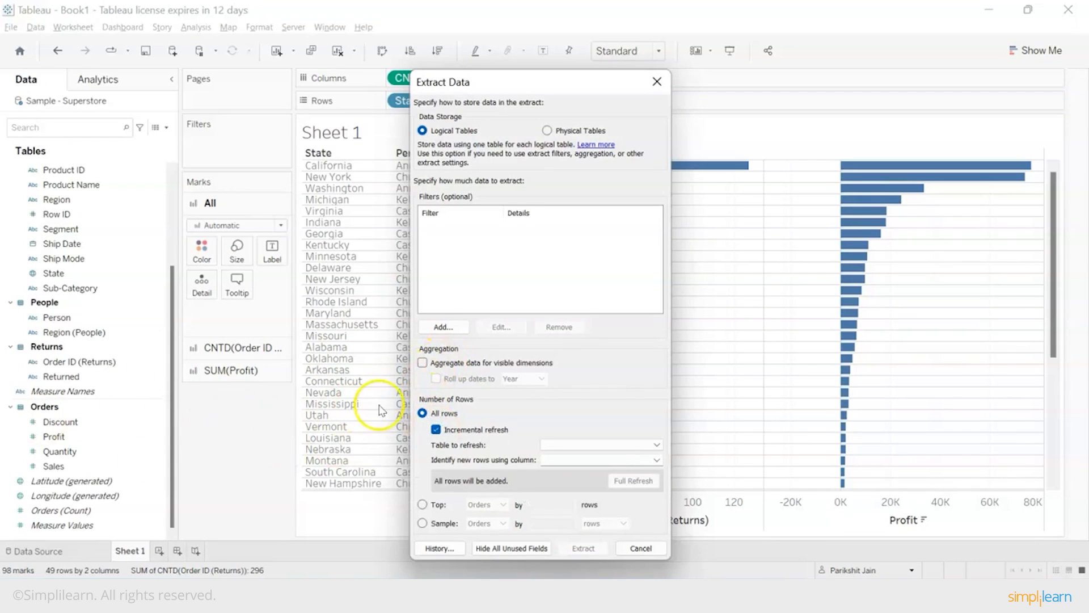
pyautogui.click(555, 444)
pyautogui.click(557, 456)
pyautogui.click(557, 458)
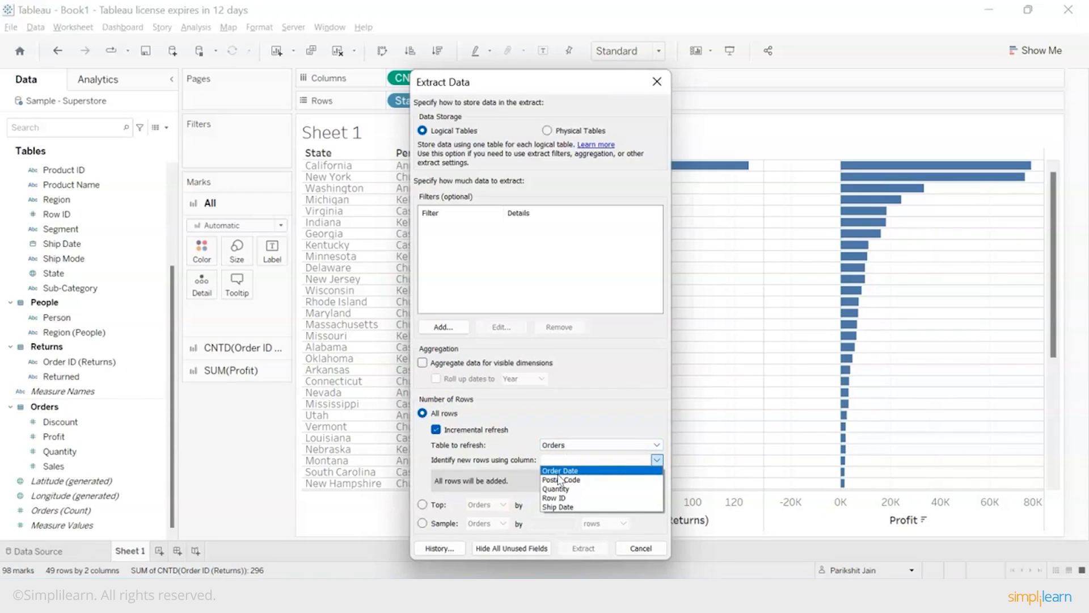
pyautogui.click(559, 471)
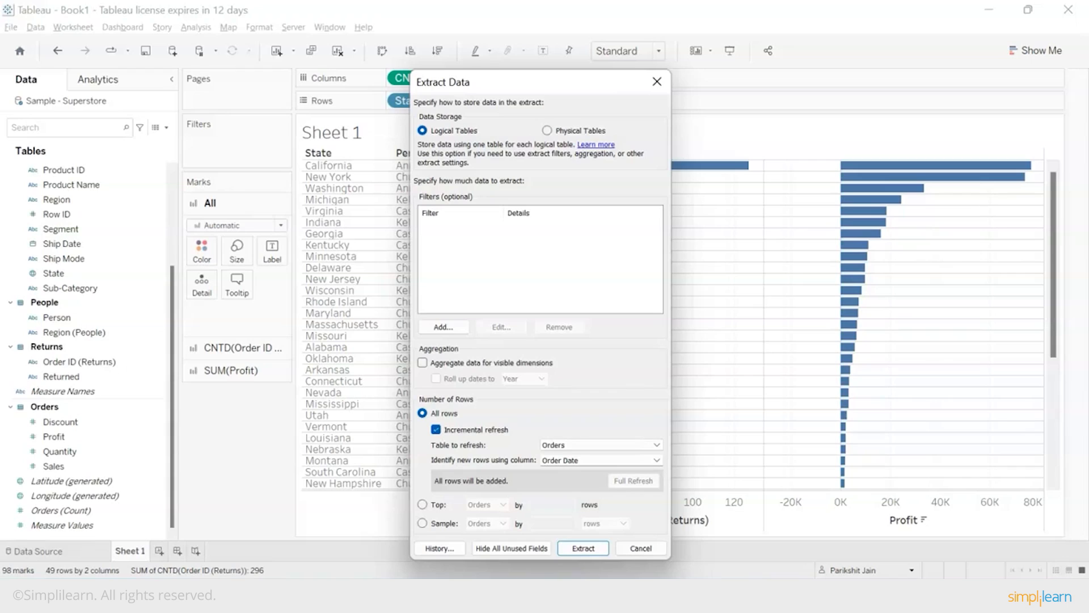
# Step: Create the extract and save it under the file name Profit By State
pyautogui.click(583, 548)
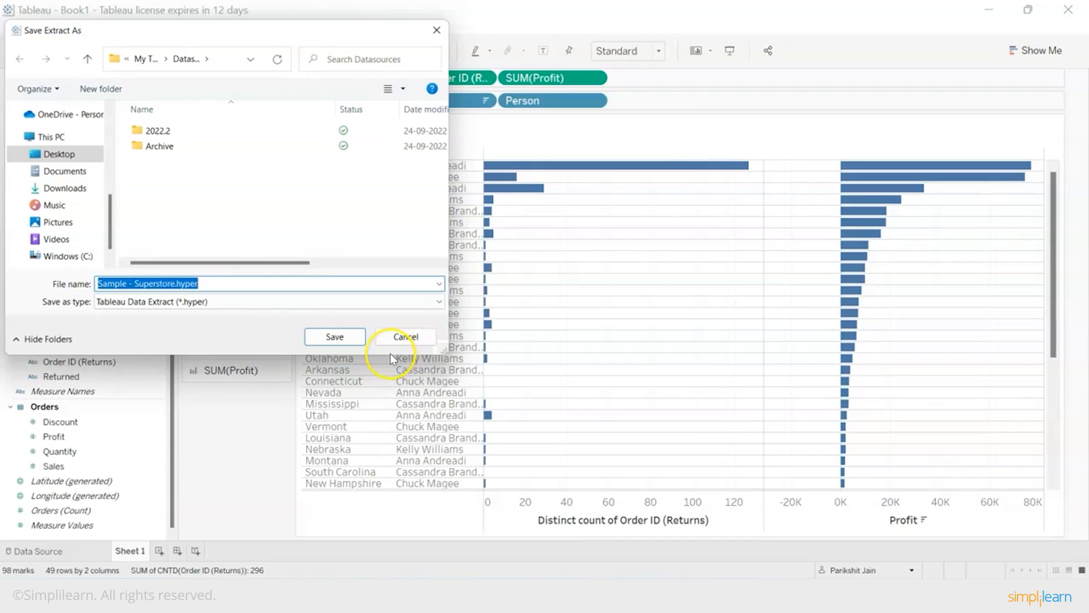
pyautogui.write('Pro')
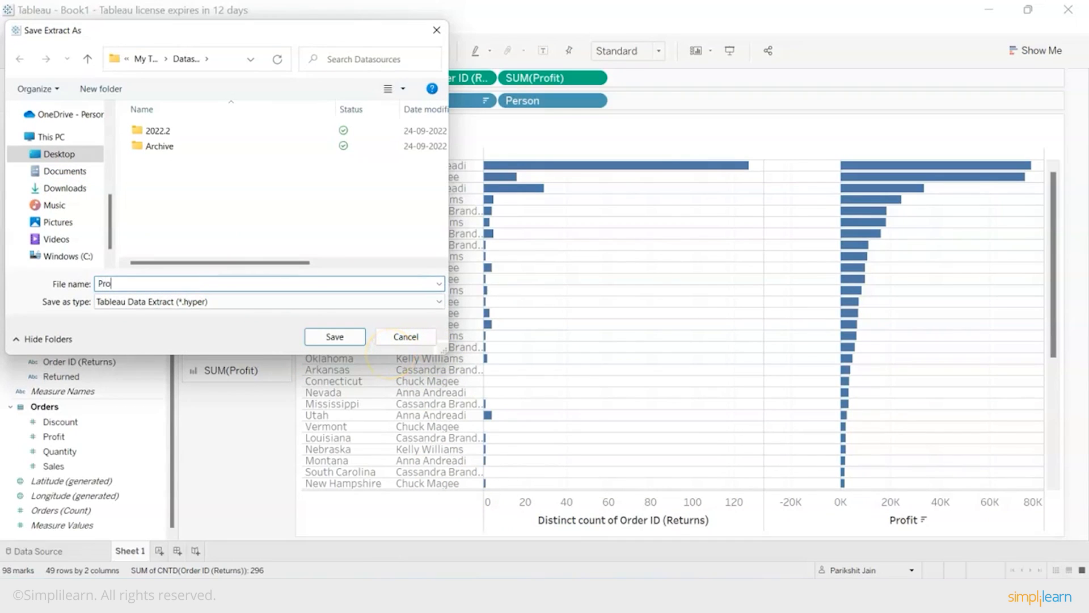
pyautogui.write('fit By State')
pyautogui.click(321, 339)
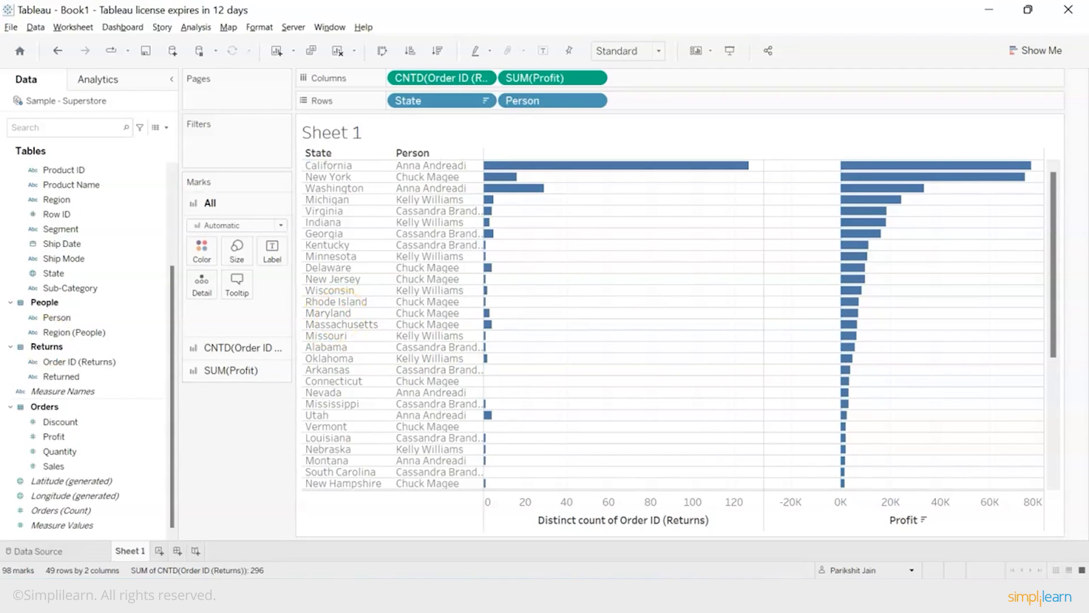
pyautogui.click(496, 289)
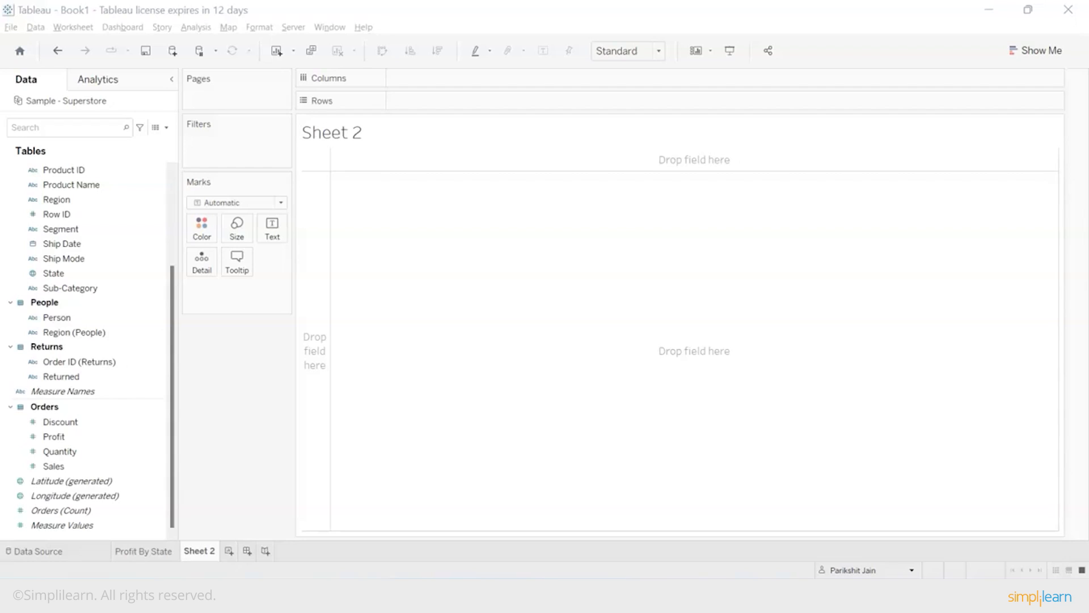
# Step: Switch to Notepad++, read the task list about the customer set and calculated fields, and return to Tableau
pyautogui.hotkey('alt', 'Tab')
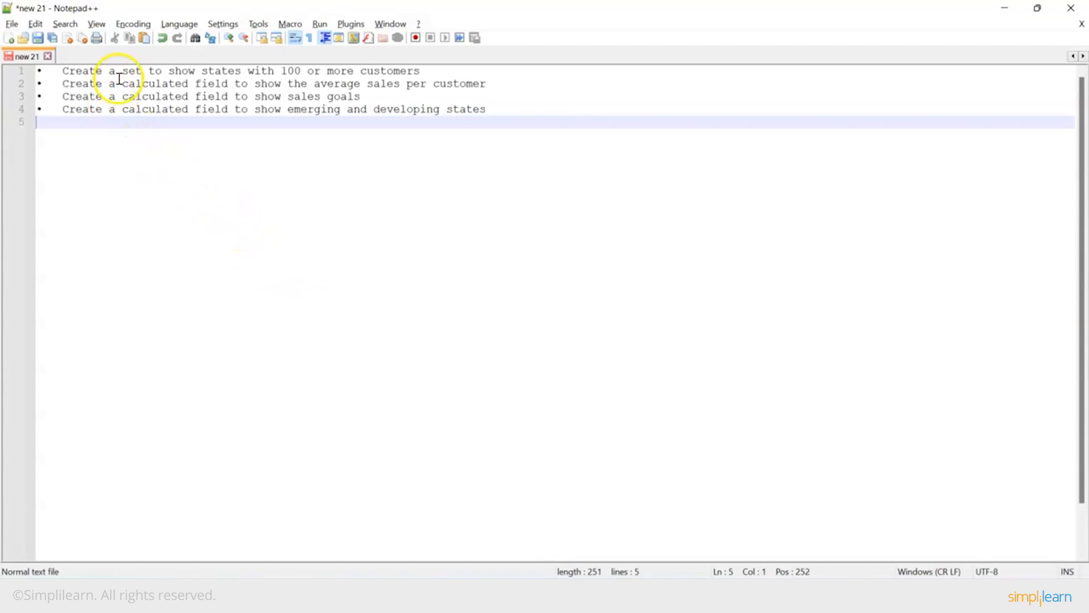
pyautogui.moveTo(122, 71); pyautogui.dragTo(432, 70)
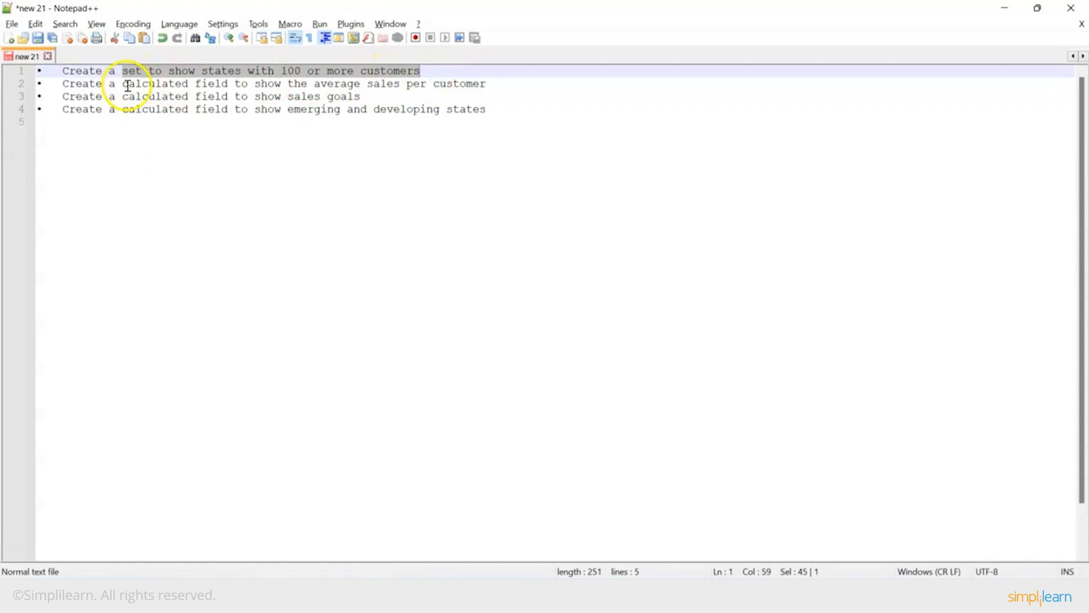
pyautogui.moveTo(123, 84); pyautogui.dragTo(238, 85)
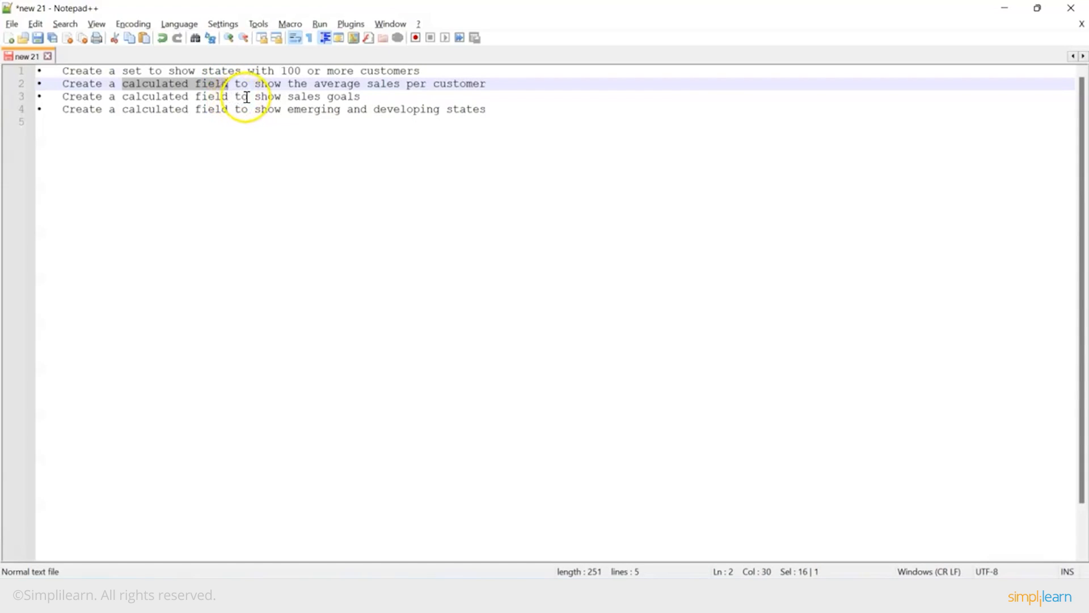
pyautogui.moveTo(122, 96); pyautogui.dragTo(361, 97)
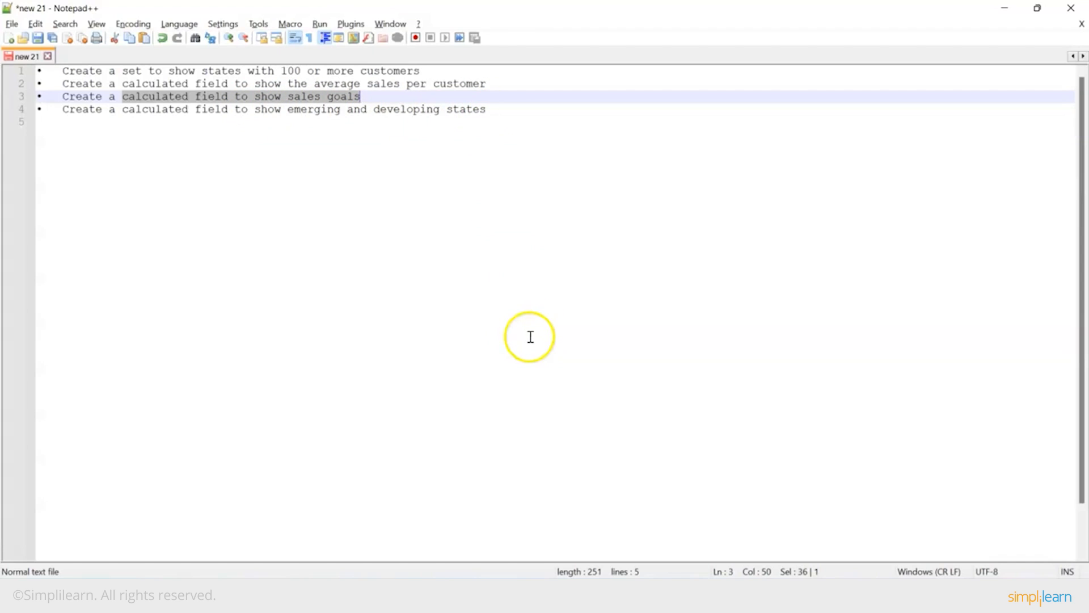
pyautogui.click(717, 575)
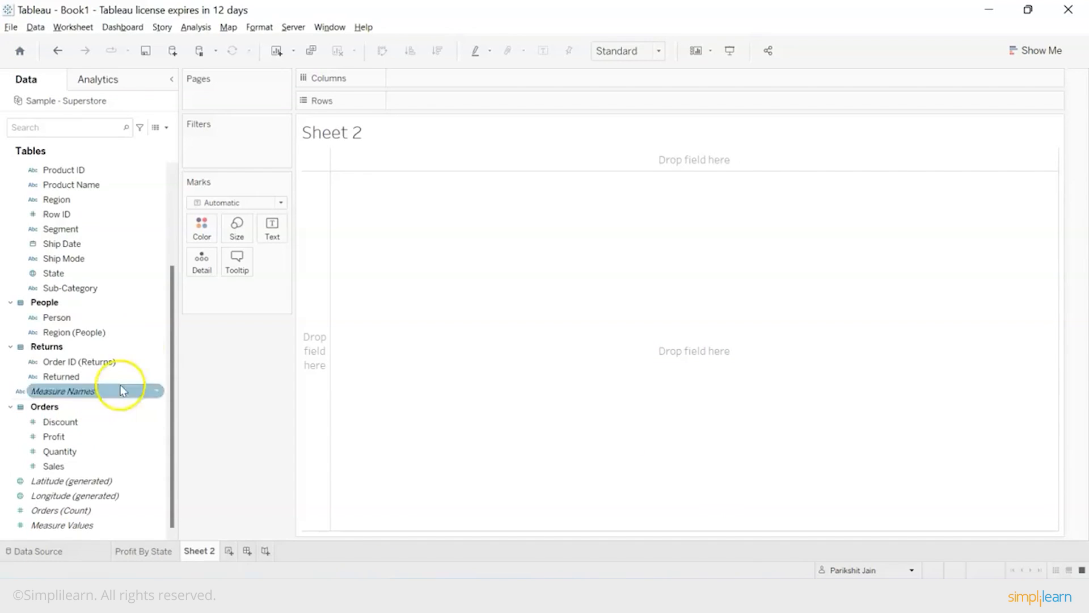
# Step: On Sheet 2, start a new set from the Customer Name field and name it States with 100+ Customers
pyautogui.scroll(1, 117, 389)
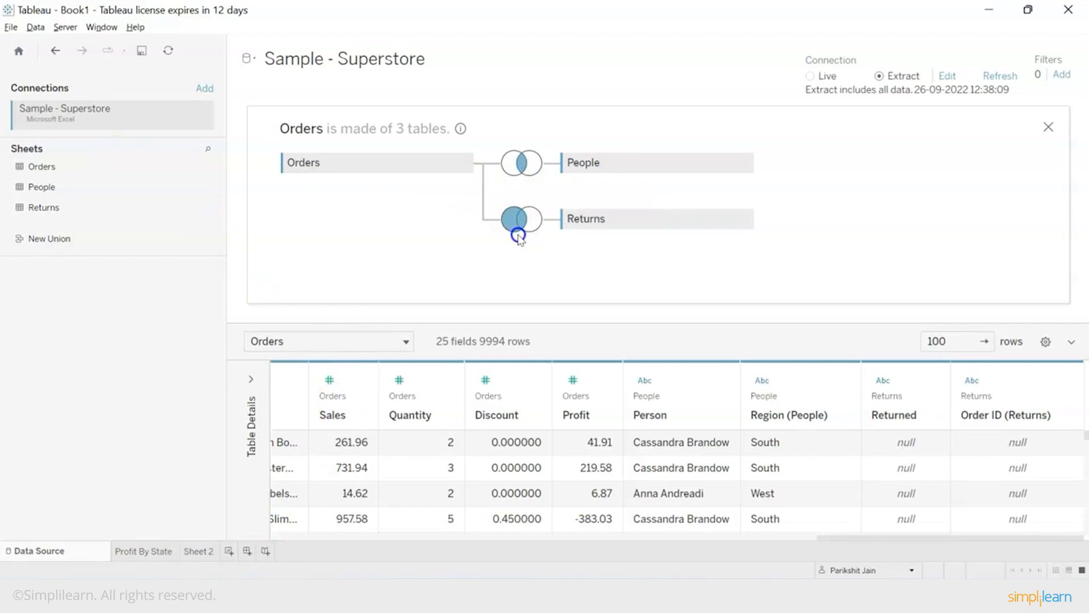
pyautogui.click(199, 556)
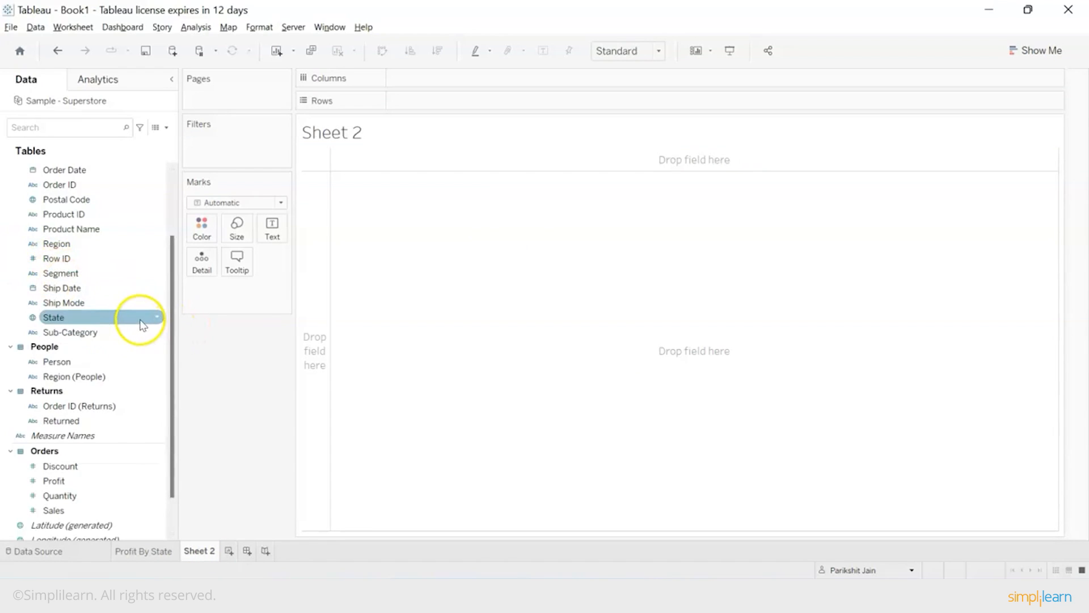
pyautogui.scroll(2, 142, 325)
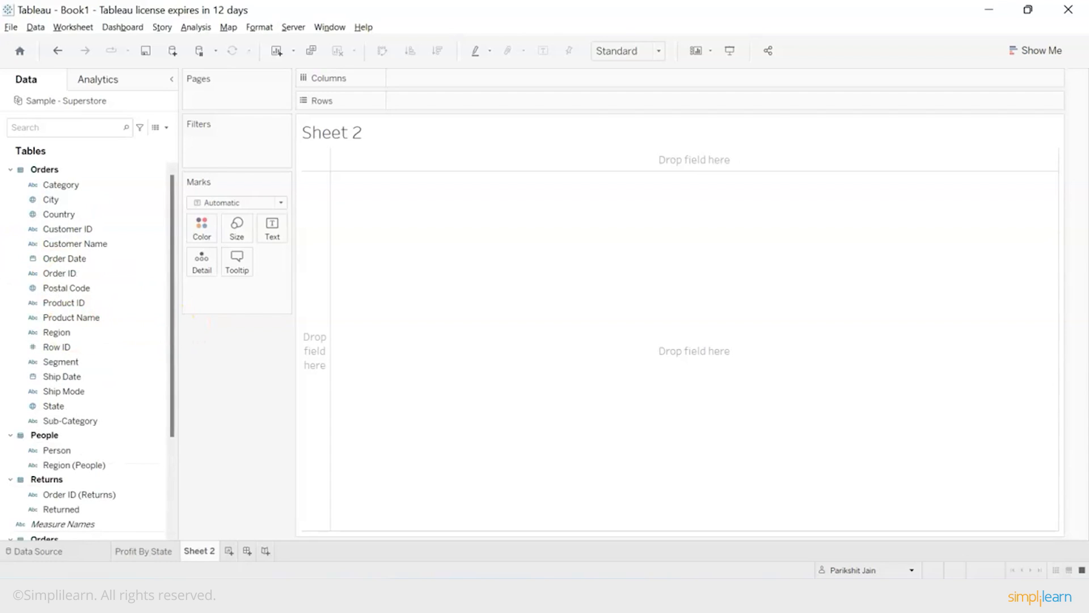
pyautogui.rightClick(128, 246)
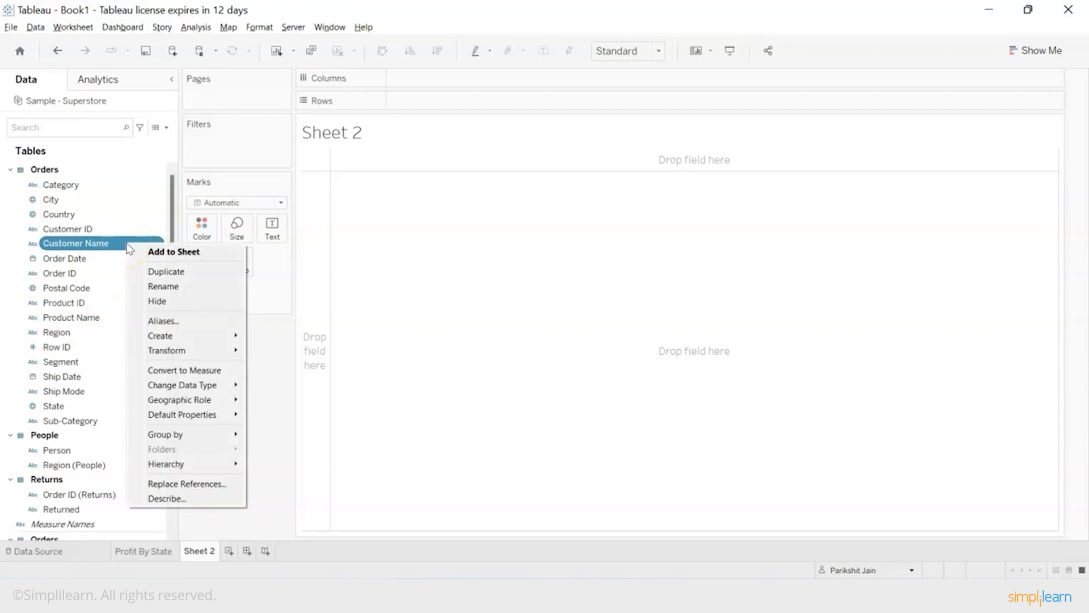
pyautogui.moveTo(197, 338)
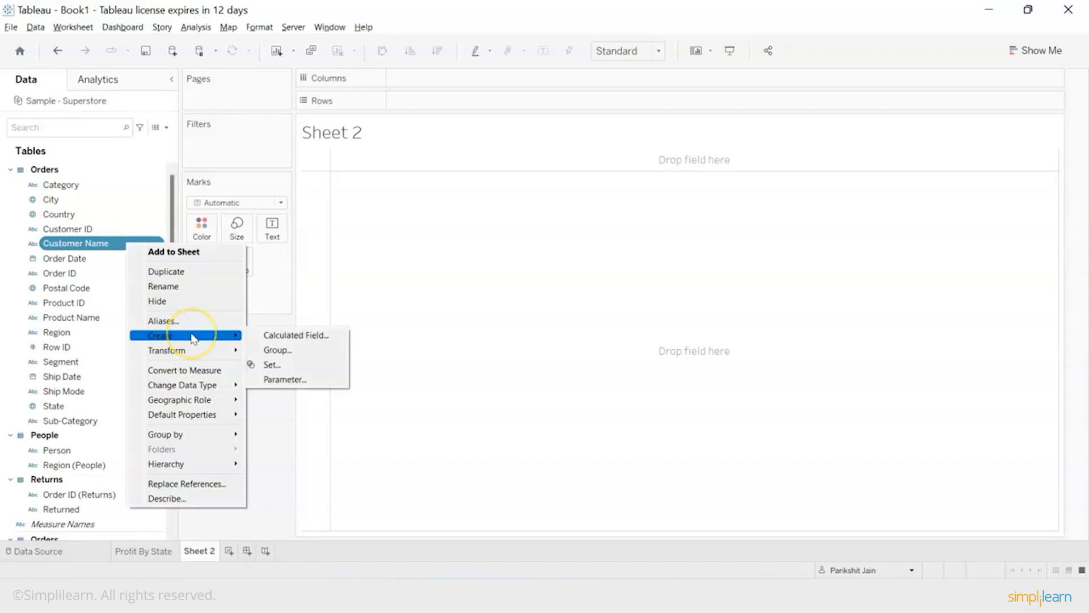
pyautogui.click(272, 365)
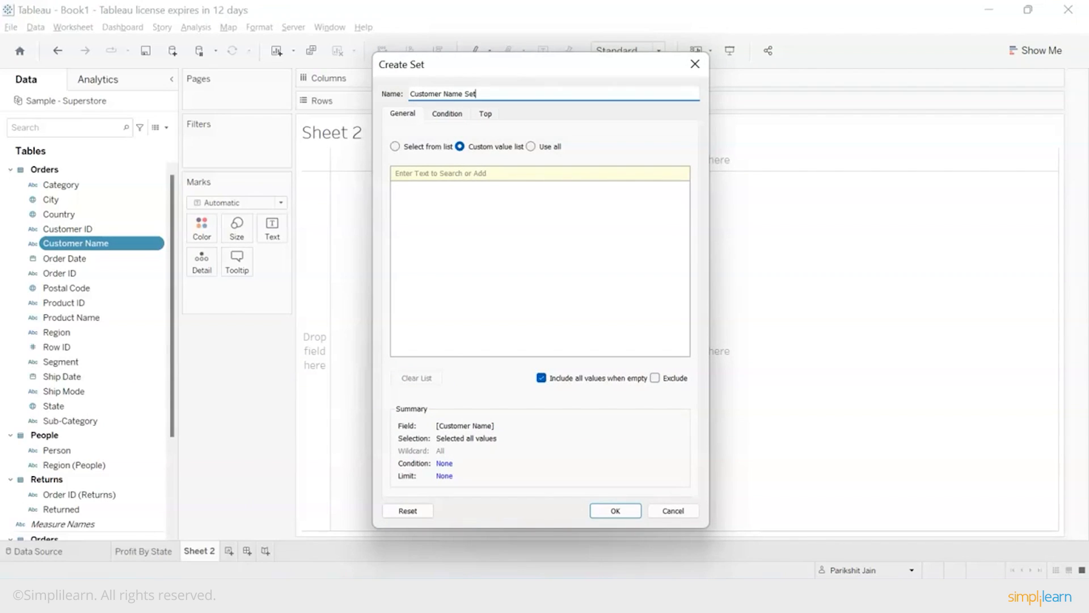
pyautogui.moveTo(476, 95); pyautogui.dragTo(401, 96)
pyautogui.write('States with 100+ Customers')
# Step: Base the set's condition on a field, using the count of Customer Name
pyautogui.click(447, 113)
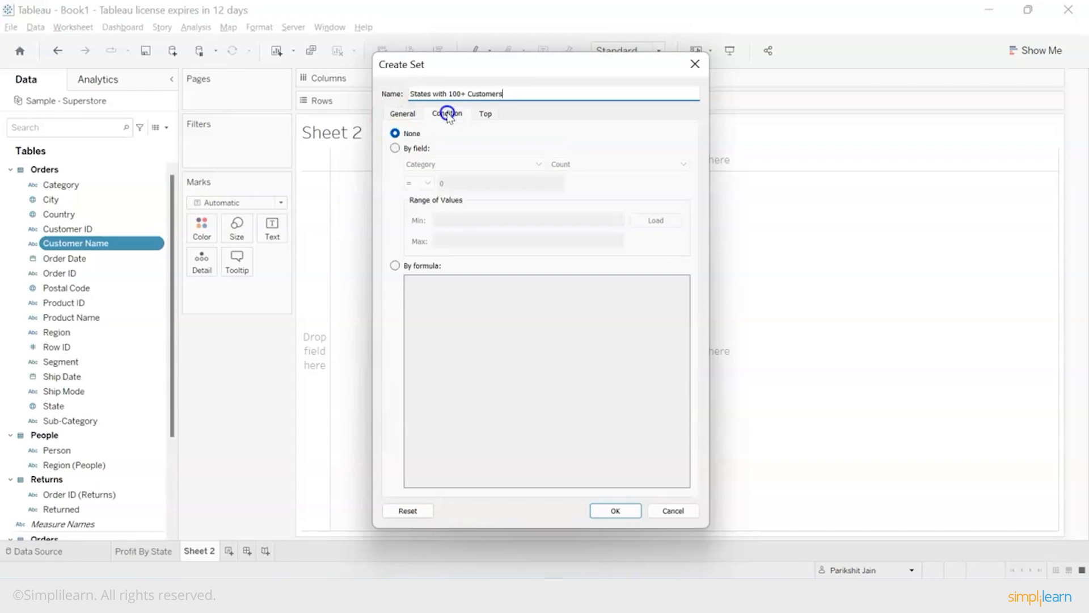
pyautogui.click(396, 148)
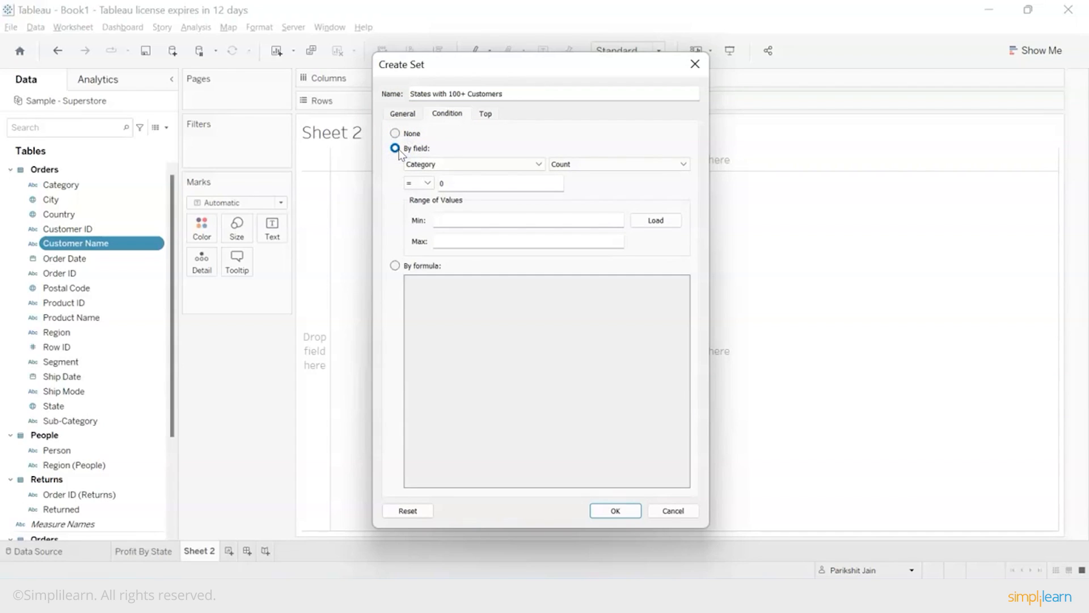
pyautogui.click(462, 166)
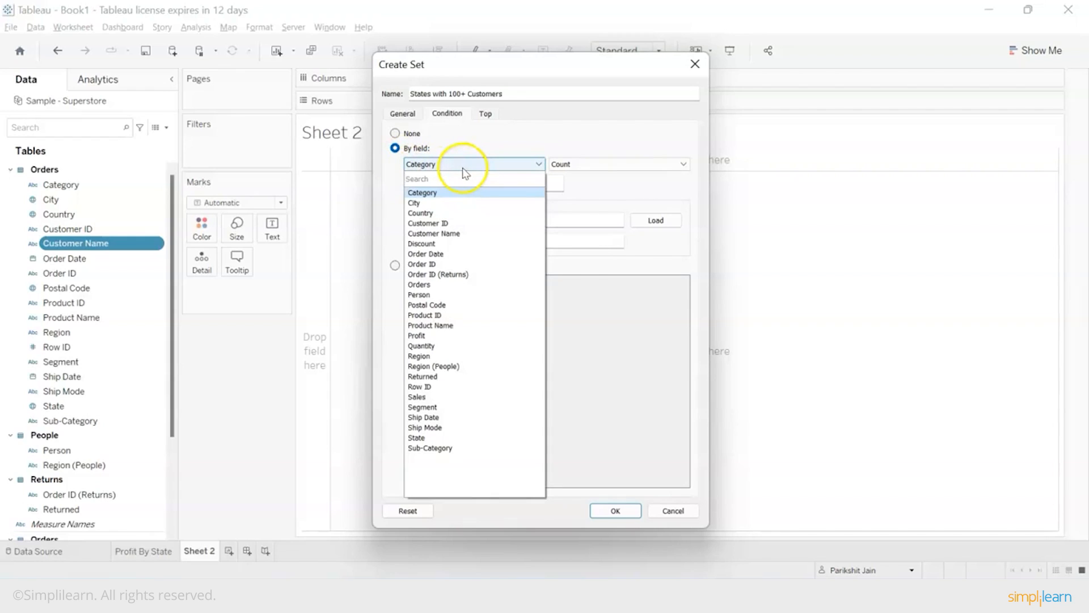
pyautogui.click(463, 168)
pyautogui.click(464, 170)
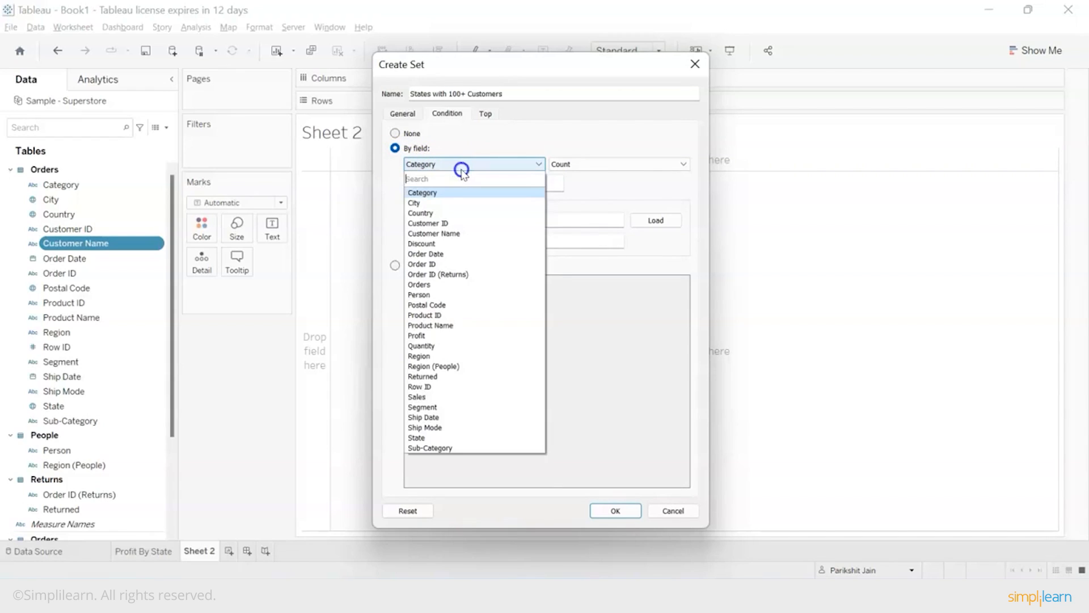
pyautogui.click(443, 233)
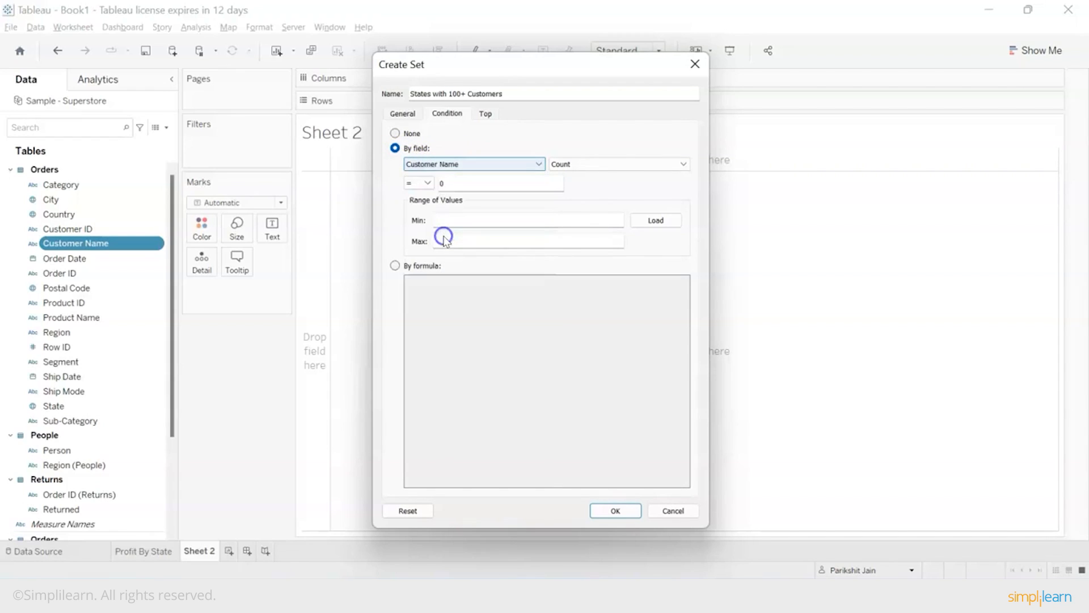
# Step: Require the count to be greater than or equal to 100 and create the set
pyautogui.click(429, 183)
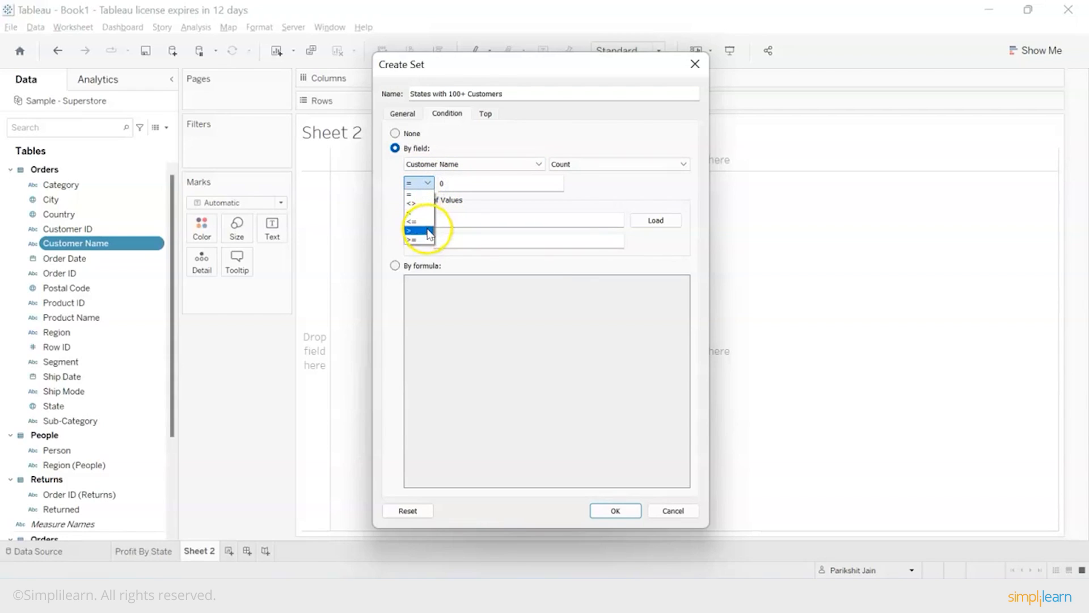
pyautogui.click(421, 239)
pyautogui.click(467, 181)
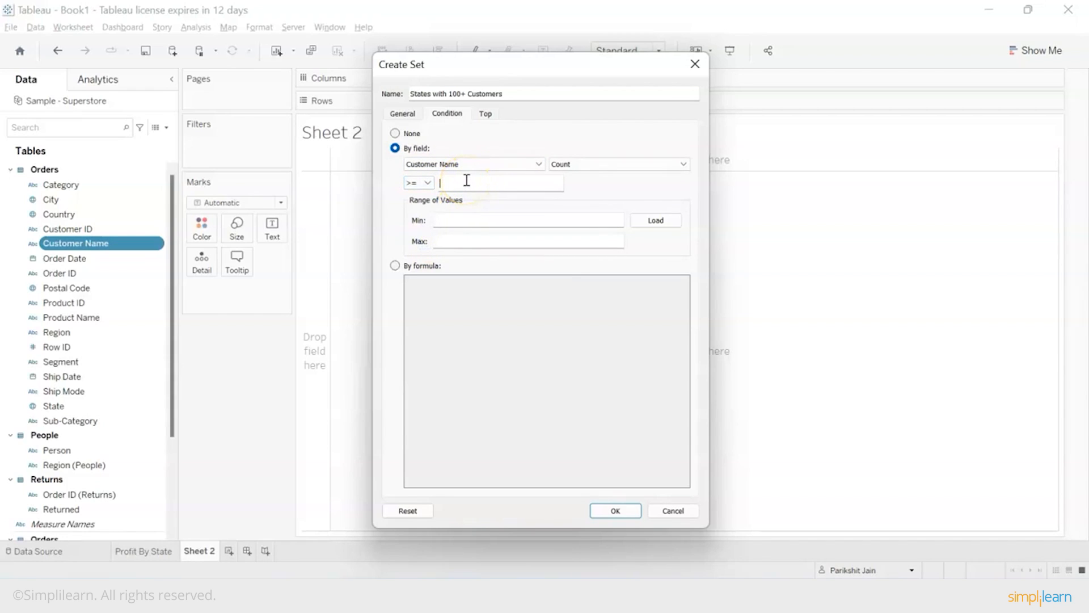
pyautogui.write('100')
pyautogui.click(473, 178)
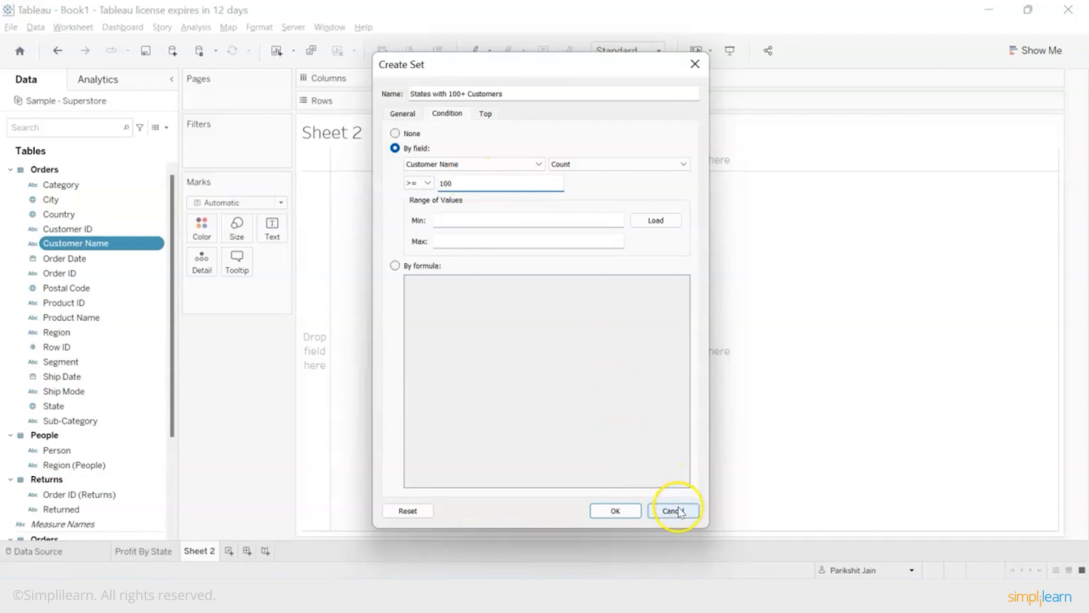
pyautogui.click(627, 509)
# Step: Start a new calculated field and name it Average sales per customer
pyautogui.scroll(-3, 76, 357)
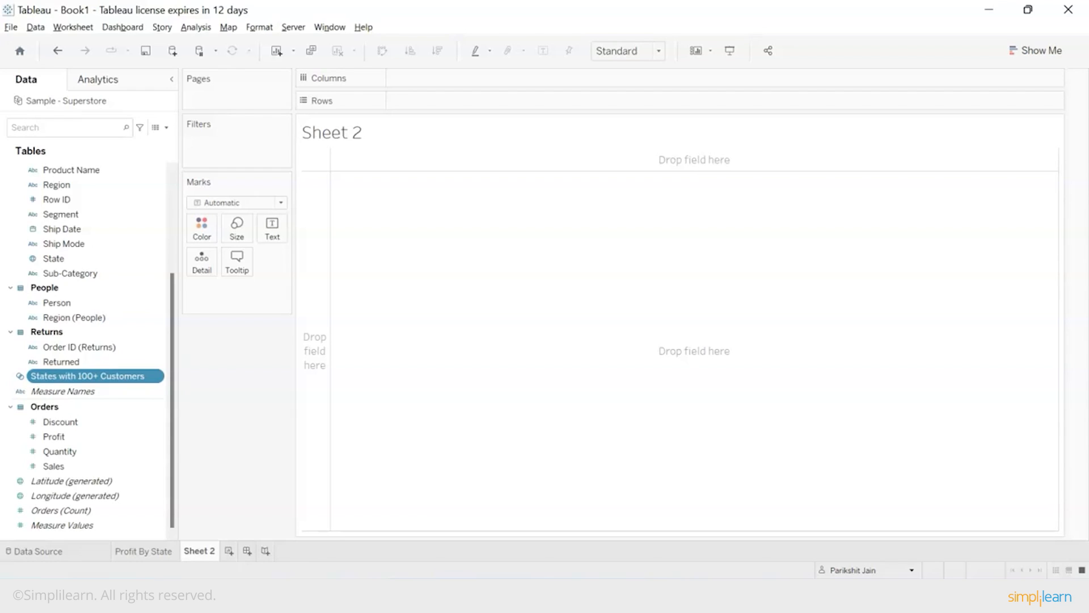
pyautogui.click(195, 27)
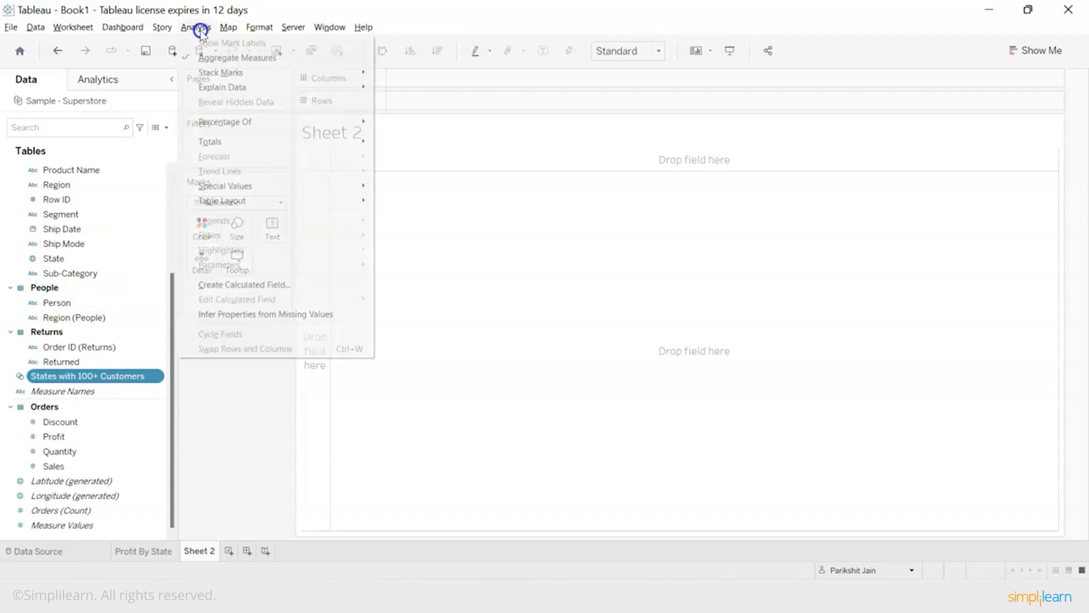
pyautogui.click(238, 284)
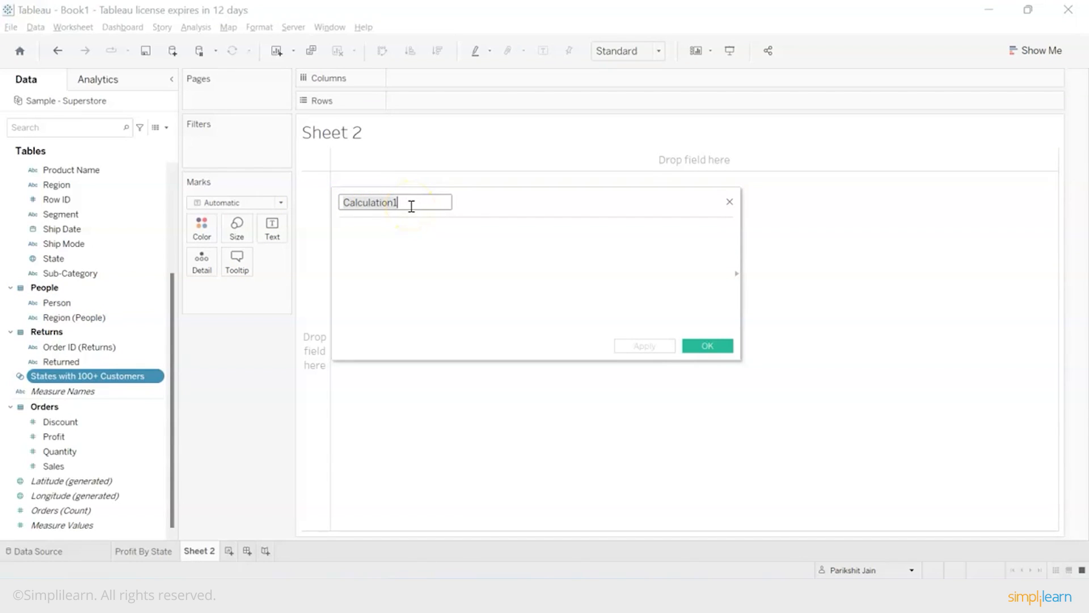
pyautogui.write('Average ')
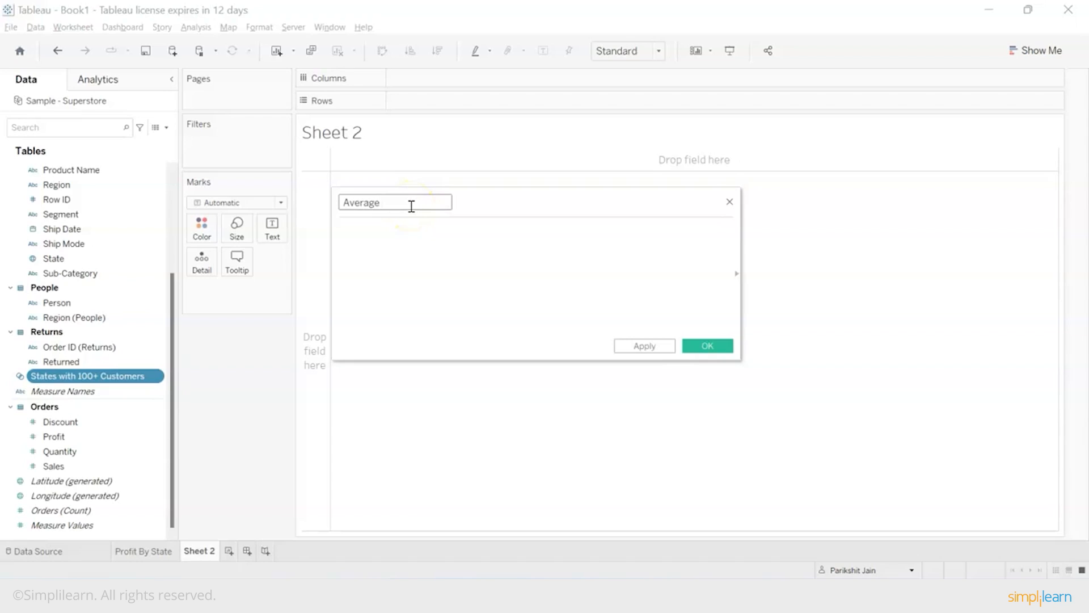
pyautogui.write('sales per customer')
# Step: Begin the formula as an AVG around a level-of-detail expression that uses INCLUDE with [Customer Name]
pyautogui.click(447, 227)
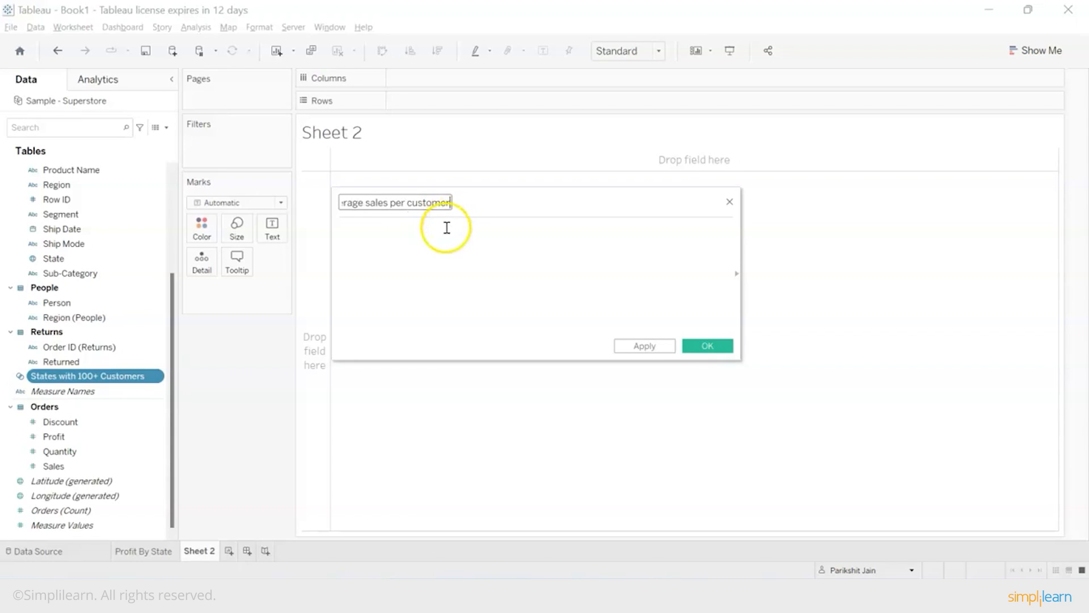
pyautogui.write('a')
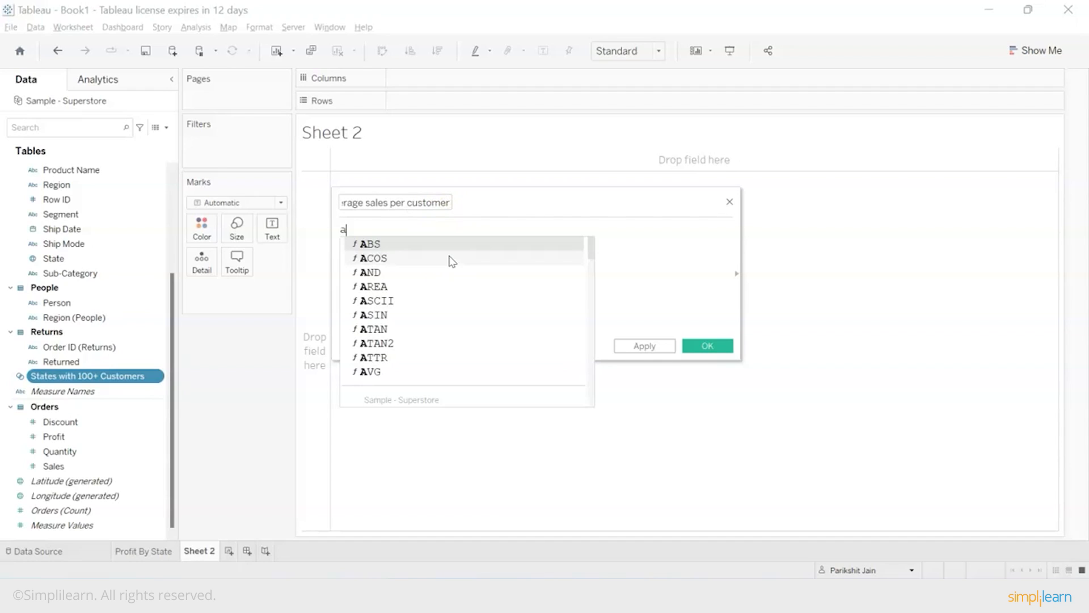
pyautogui.write('vg')
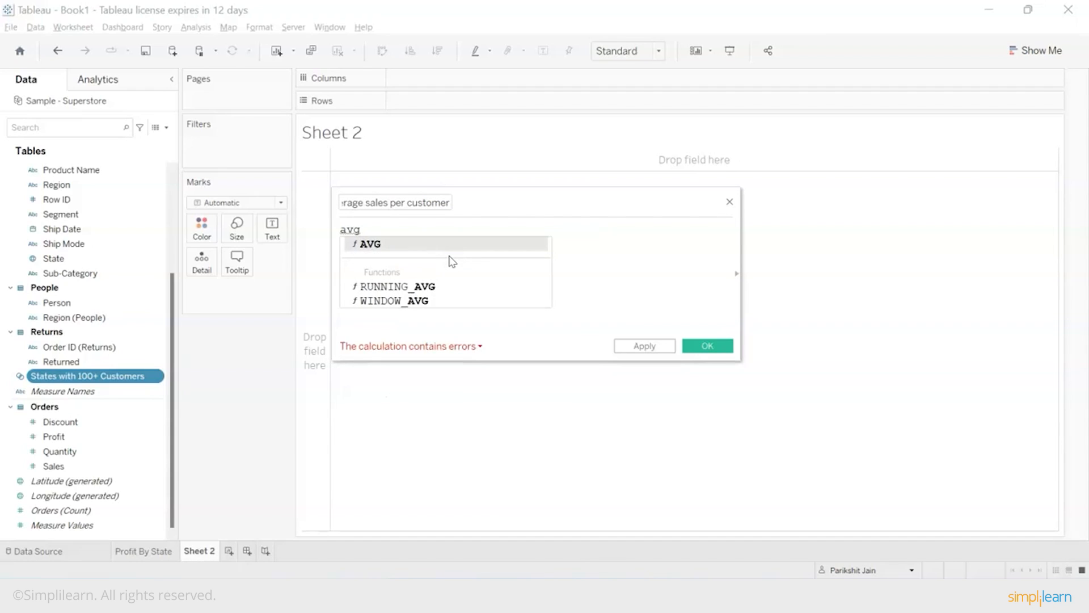
pyautogui.write('()')
pyautogui.press('Left')
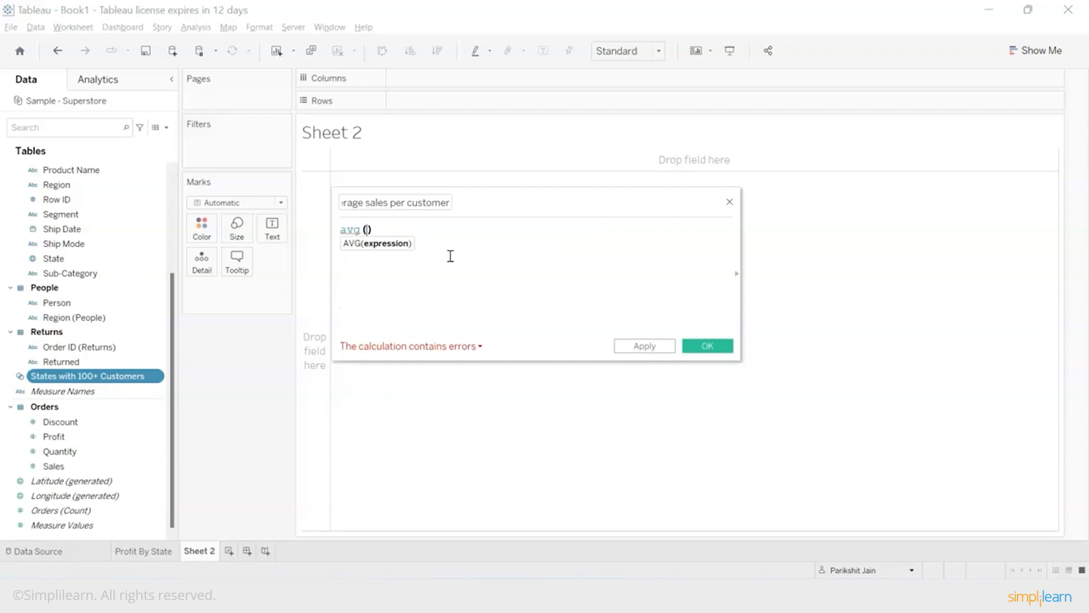
pyautogui.write('{}')
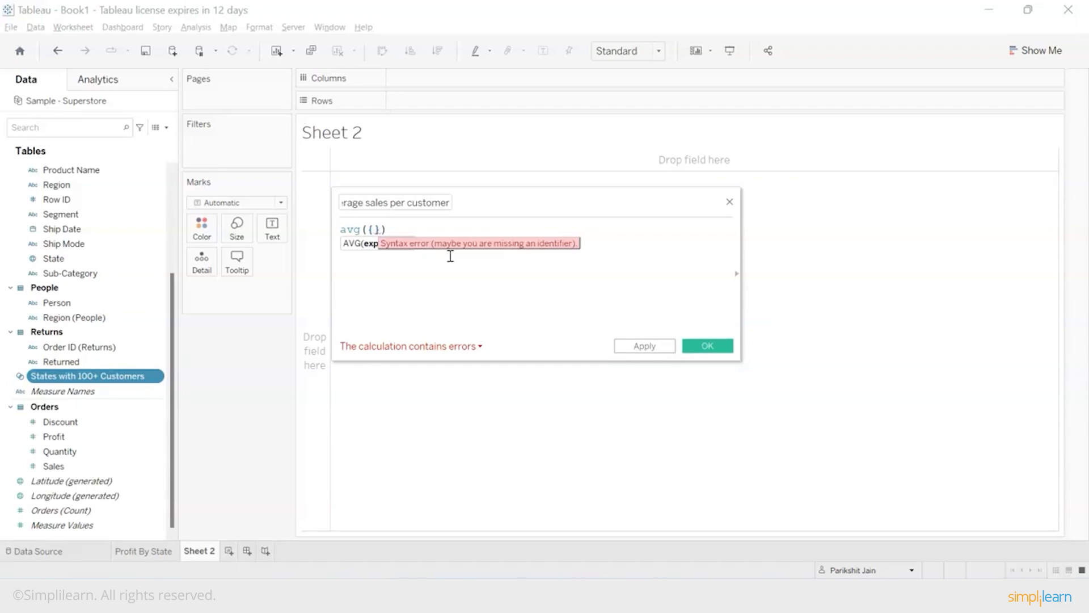
pyautogui.write('incl')
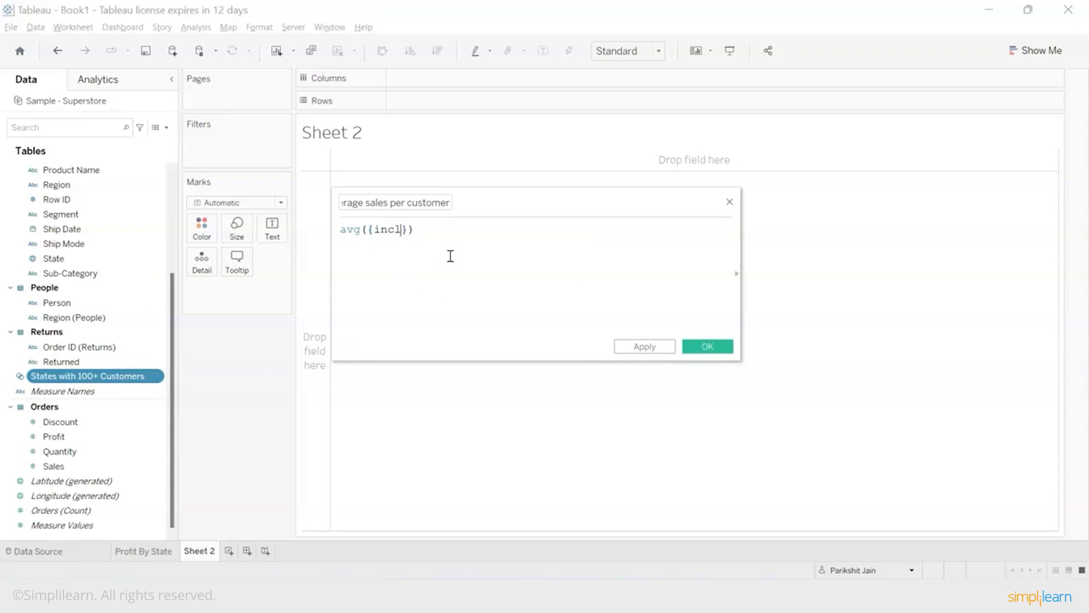
pyautogui.press('Return')
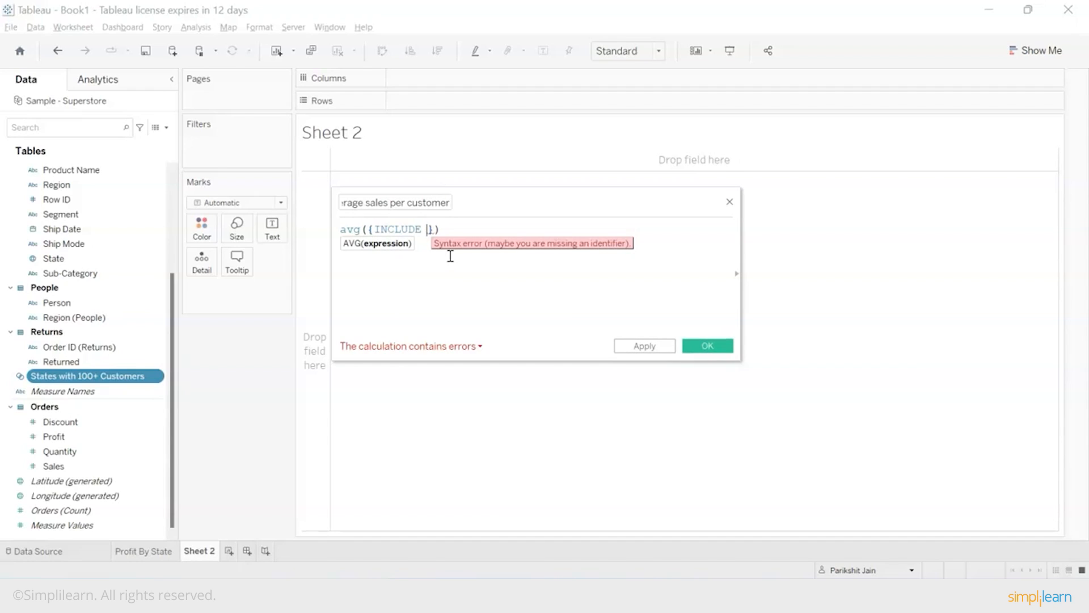
pyautogui.write('cus')
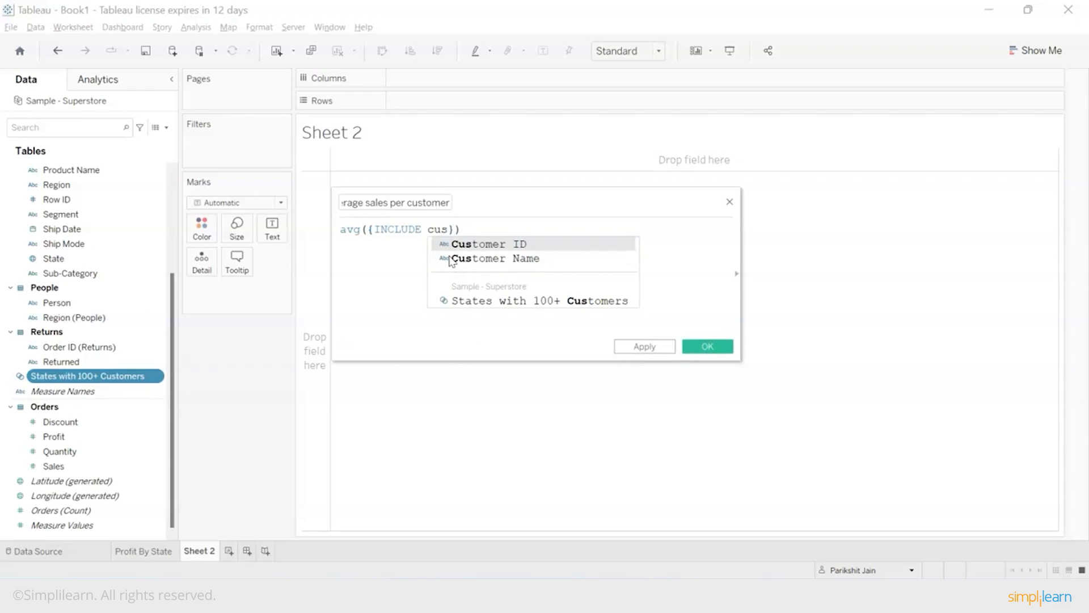
pyautogui.doubleClick(450, 259)
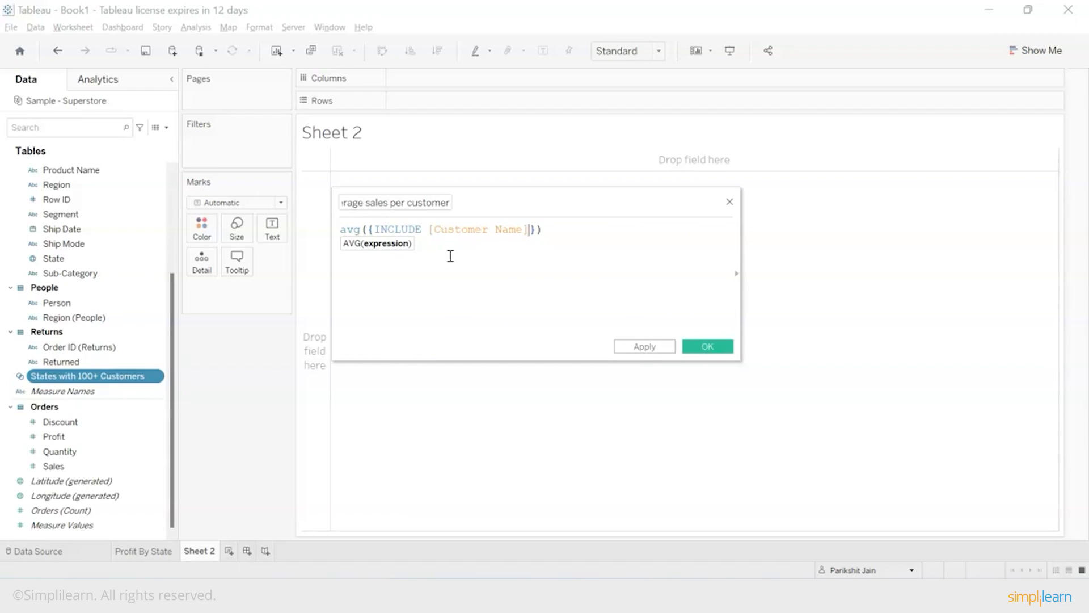
# Step: Complete the INCLUDE expression with sum([Sales]), review the formula and save the calculated field
pyautogui.write(': sum')
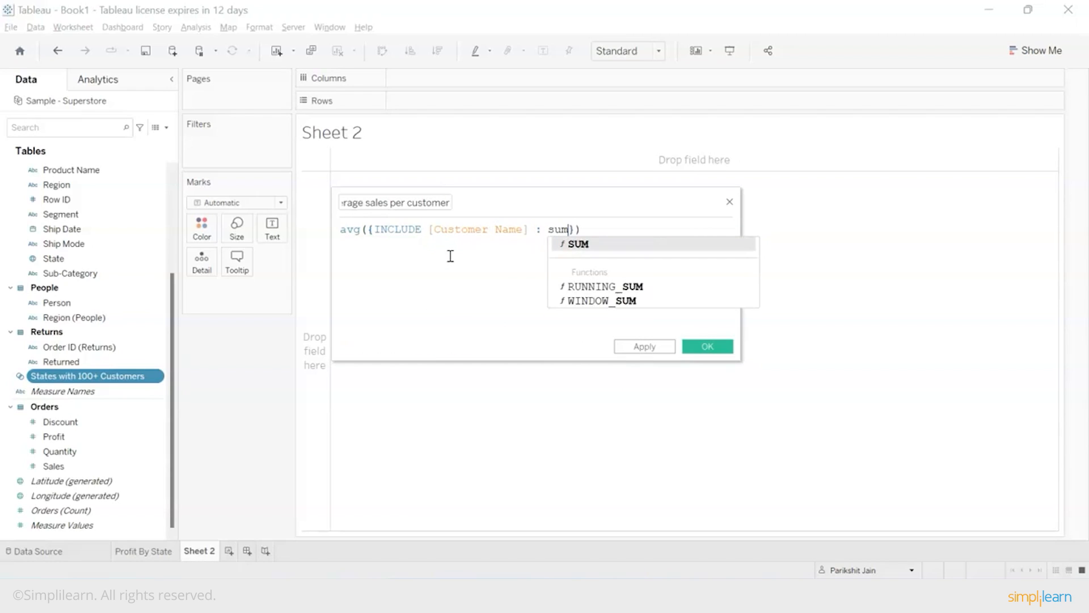
pyautogui.write('(sa')
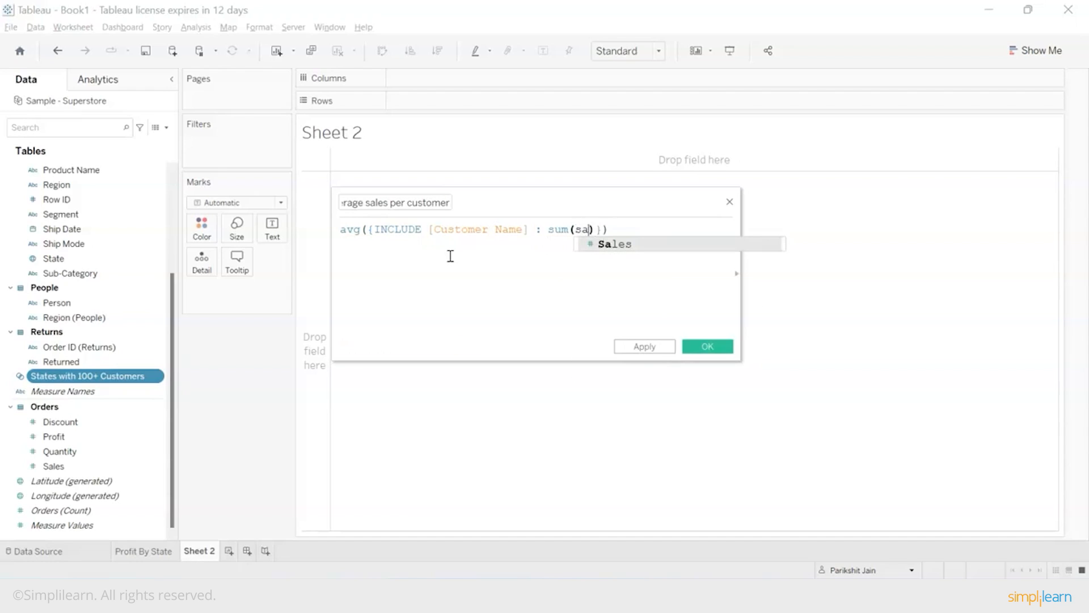
pyautogui.press('Return')
pyautogui.click(375, 231)
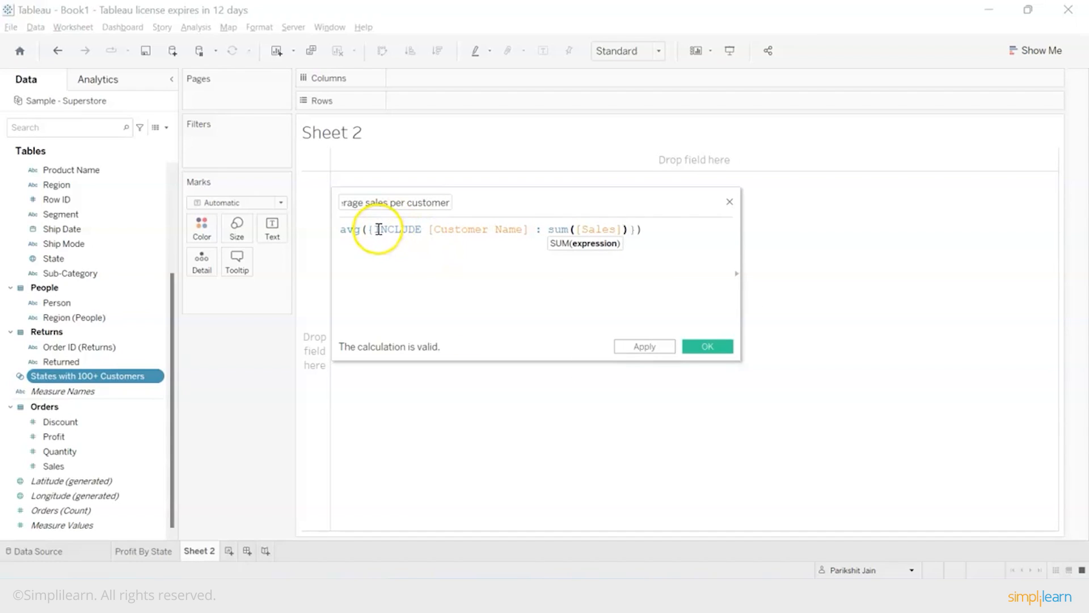
pyautogui.moveTo(368, 231); pyautogui.dragTo(477, 227)
pyautogui.click(497, 271)
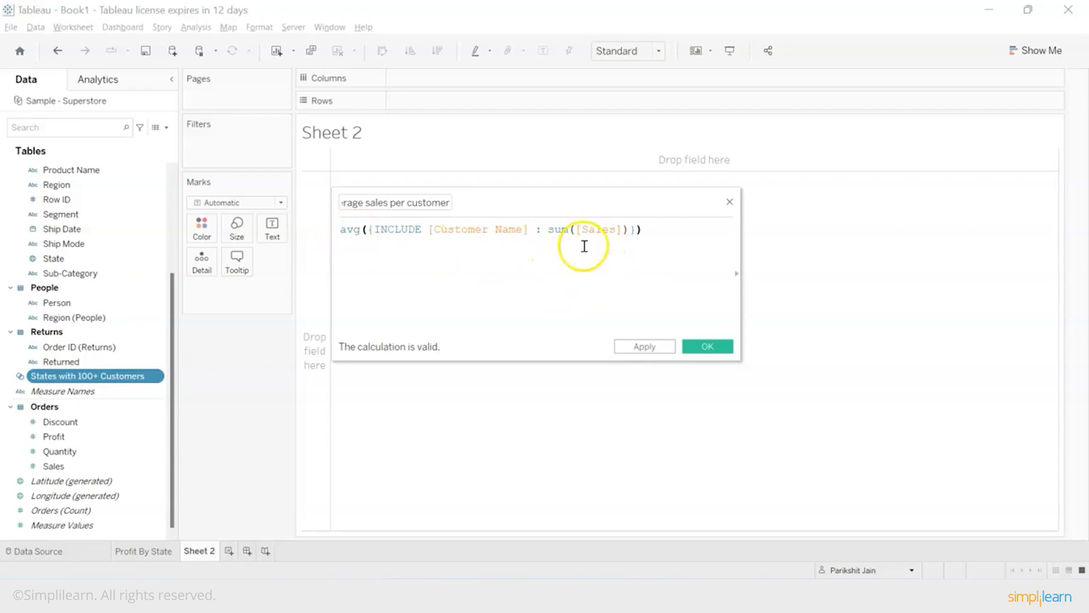
pyautogui.click(711, 346)
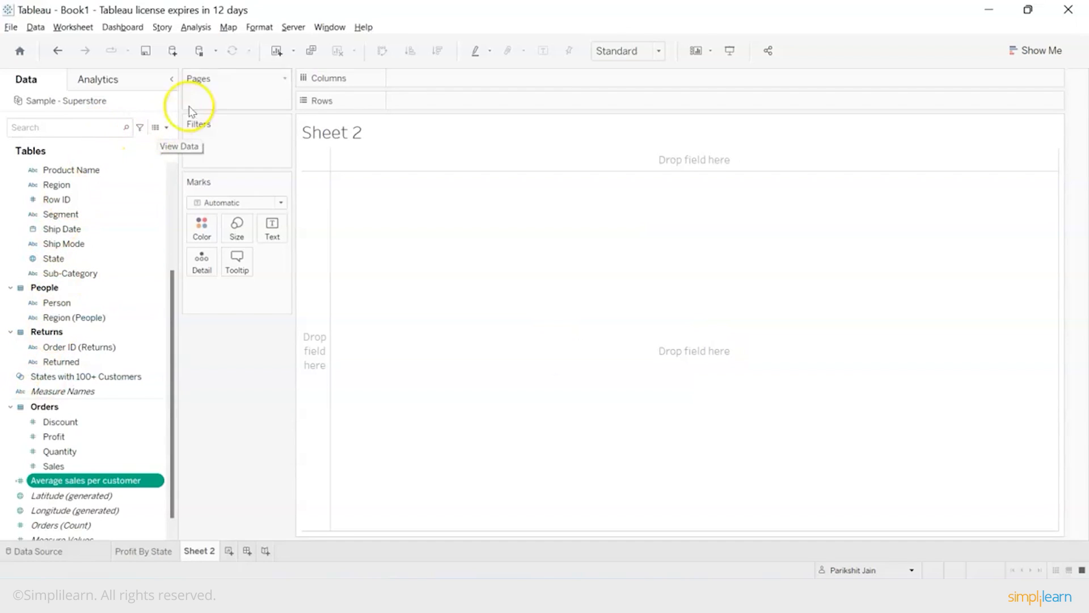
# Step: Start another calculated field and name it Sales Goal
pyautogui.click(166, 127)
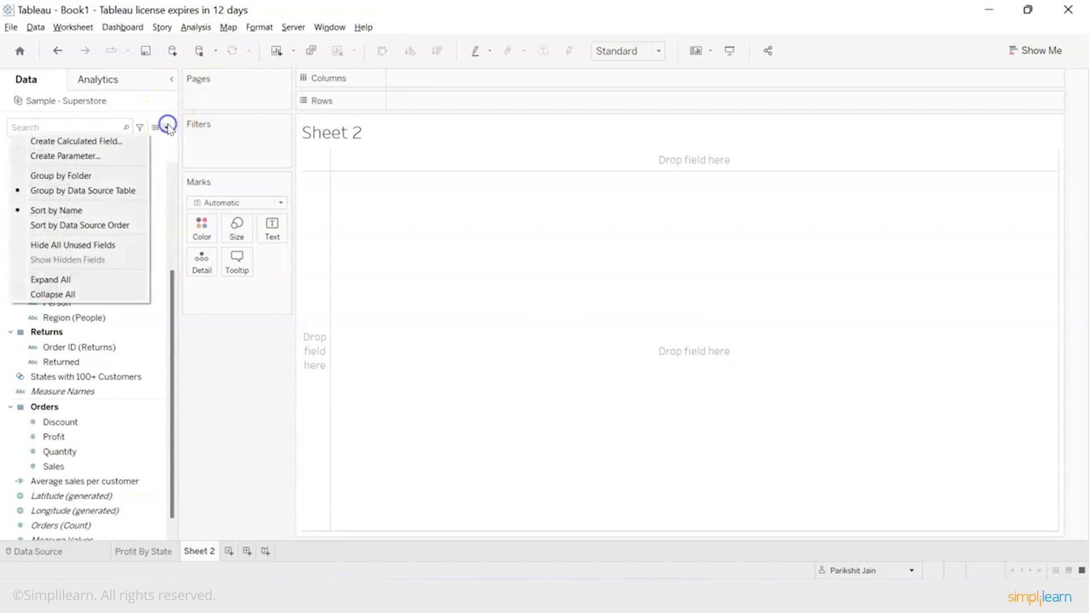
pyautogui.click(128, 141)
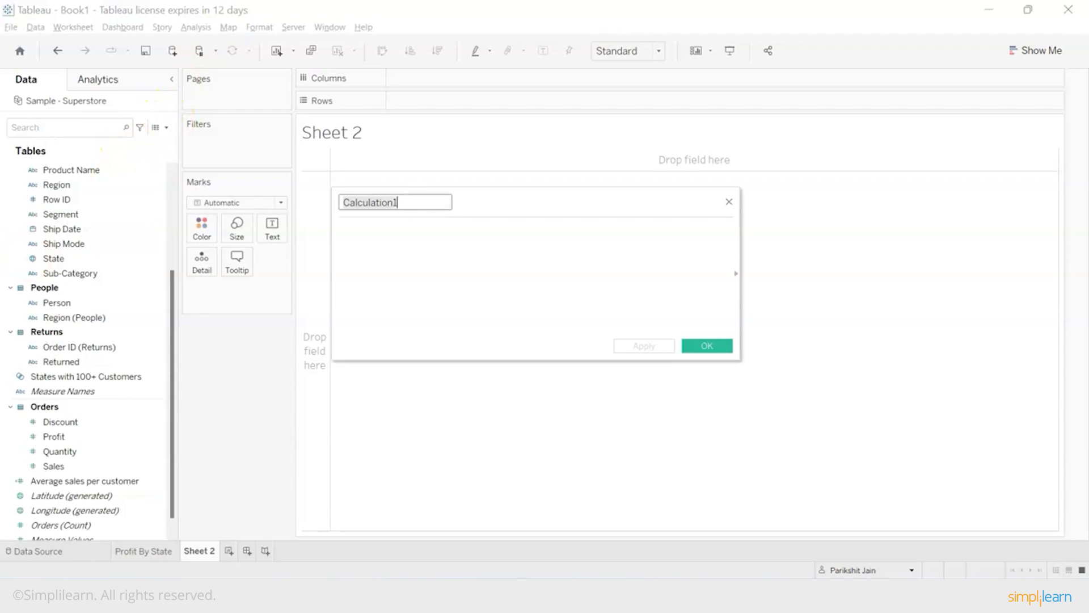
pyautogui.click(372, 236)
pyautogui.write('S')
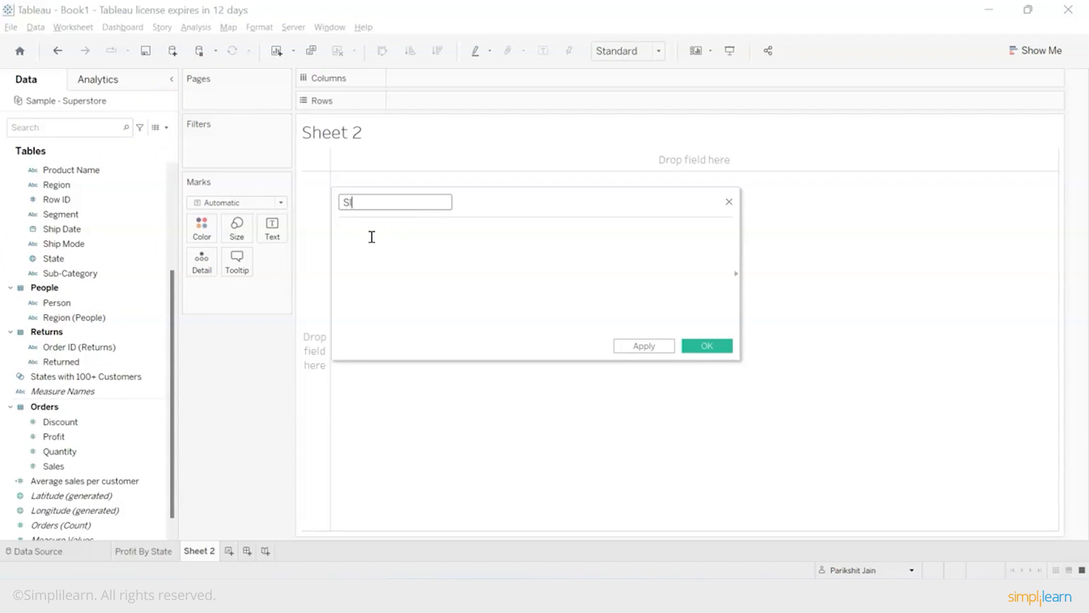
pyautogui.write('ales Goal')
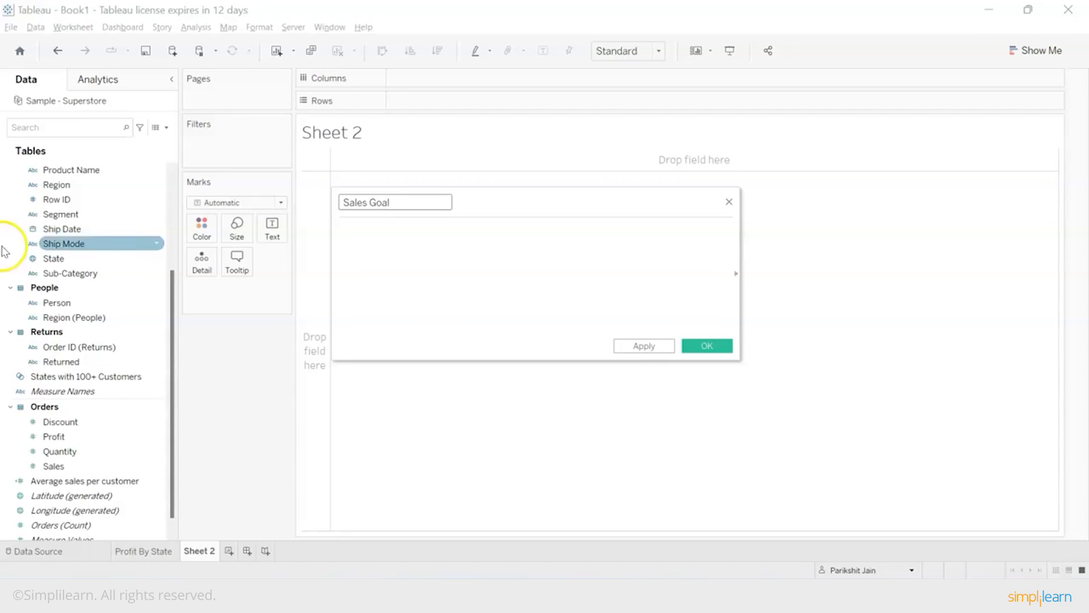
# Step: Begin the Sales Goal formula with the condition if min([States with 100+ Customers]) = true
pyautogui.click(383, 233)
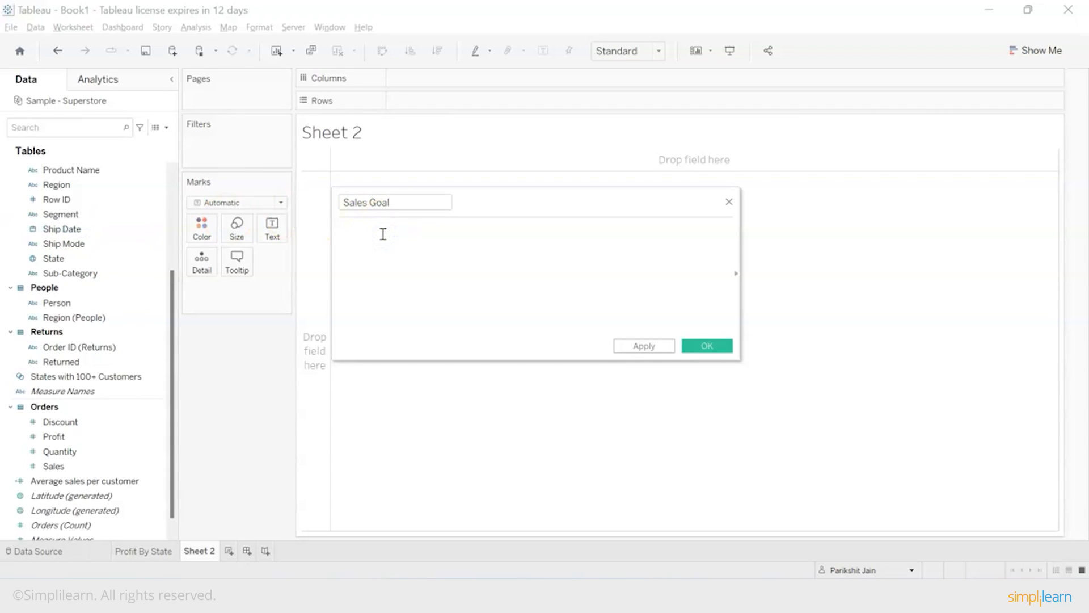
pyautogui.write('if m')
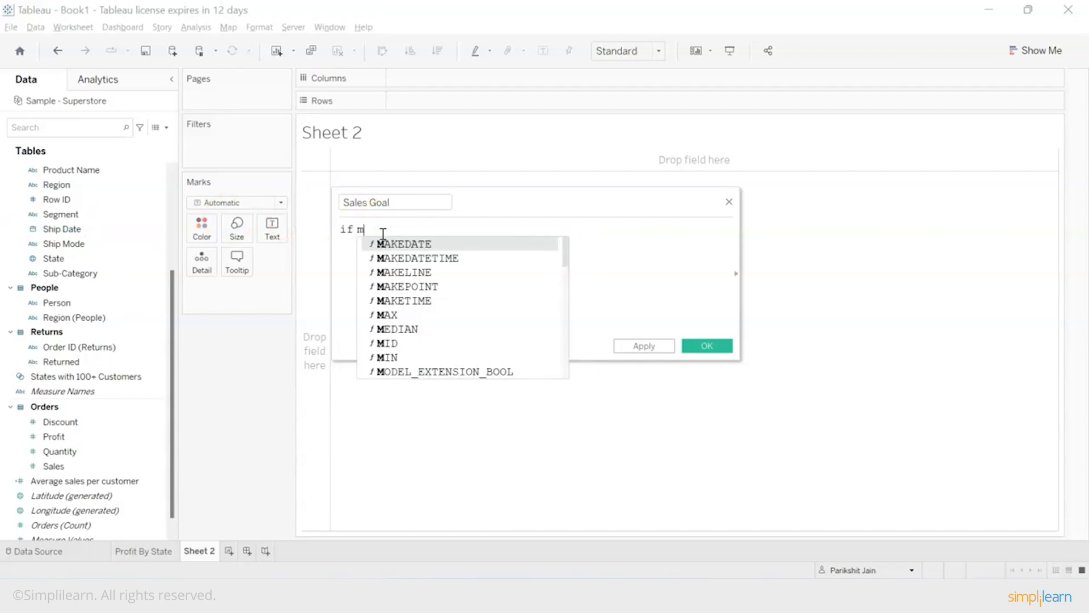
pyautogui.write('in(')
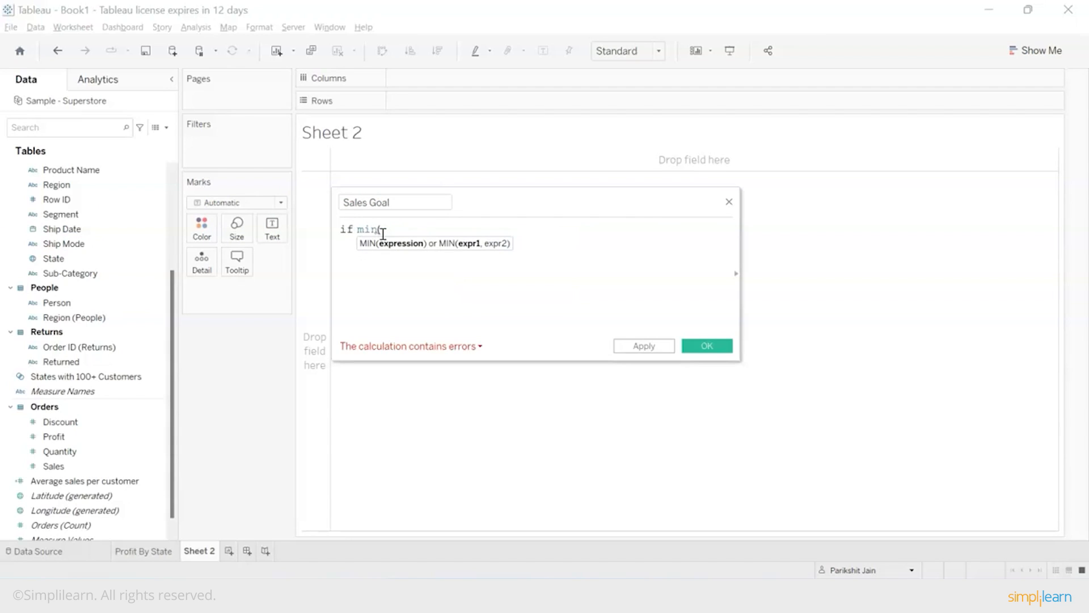
pyautogui.write('st')
pyautogui.press('Down')
pyautogui.press('Down')
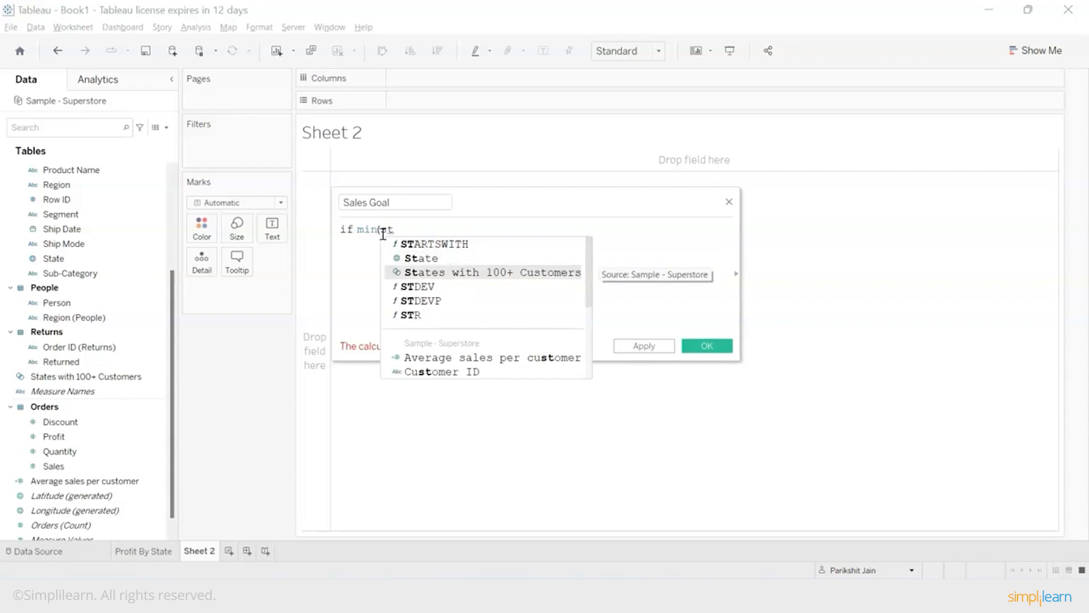
pyautogui.press('Return')
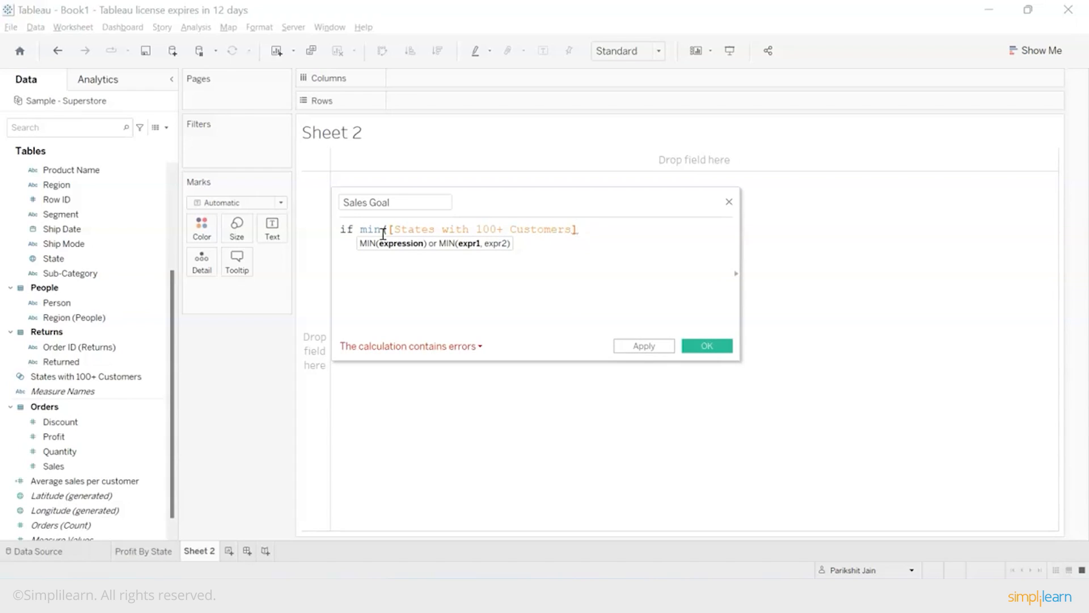
pyautogui.write(') = true')
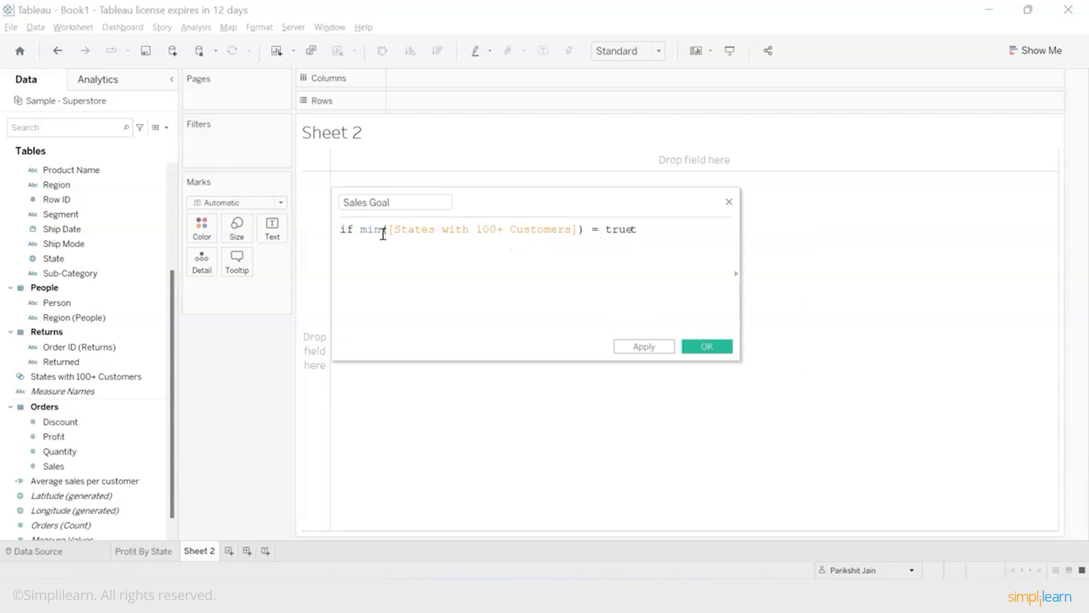
# Step: Add a new formula line that returns sum([Sales]) * 1.3 when the condition holds
pyautogui.write('th')
pyautogui.press('BackSpace')
pyautogui.press('BackSpace')
pyautogui.press('Return')
pyautogui.write('then sum([Sales]')
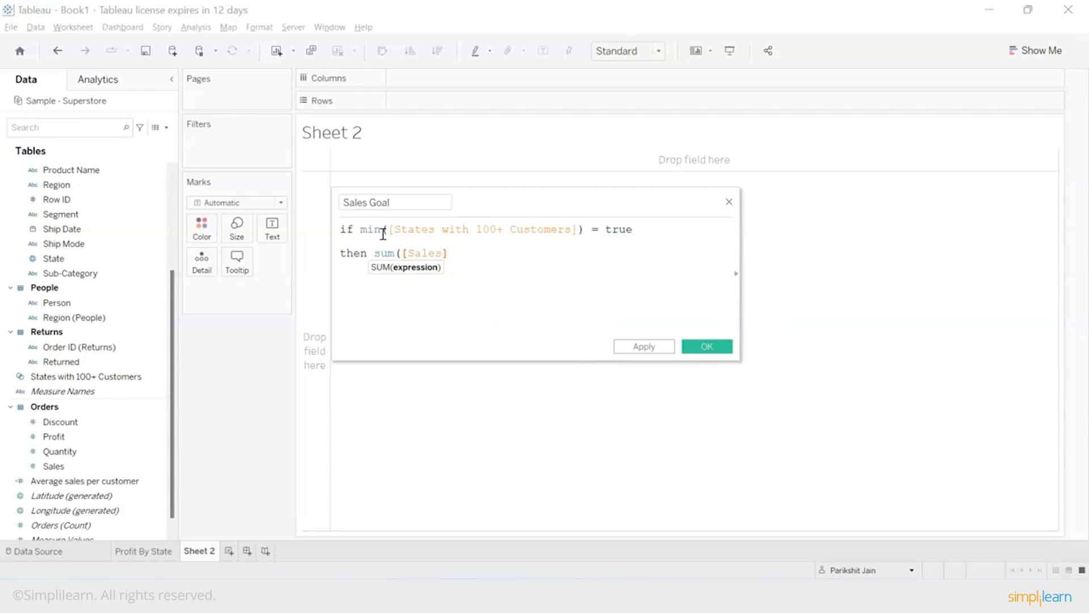
pyautogui.write(')')
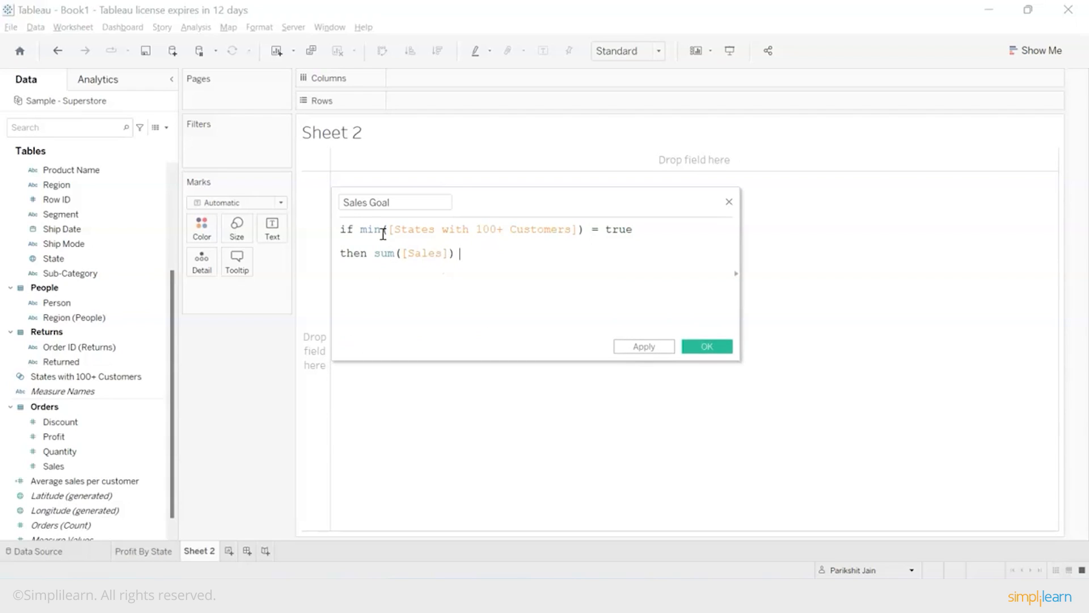
pyautogui.write(' * 1.3')
# Step: Add an else line that returns [Average sales per customer]*100
pyautogui.press('Return')
pyautogui.write('else av')
pyautogui.press('Return')
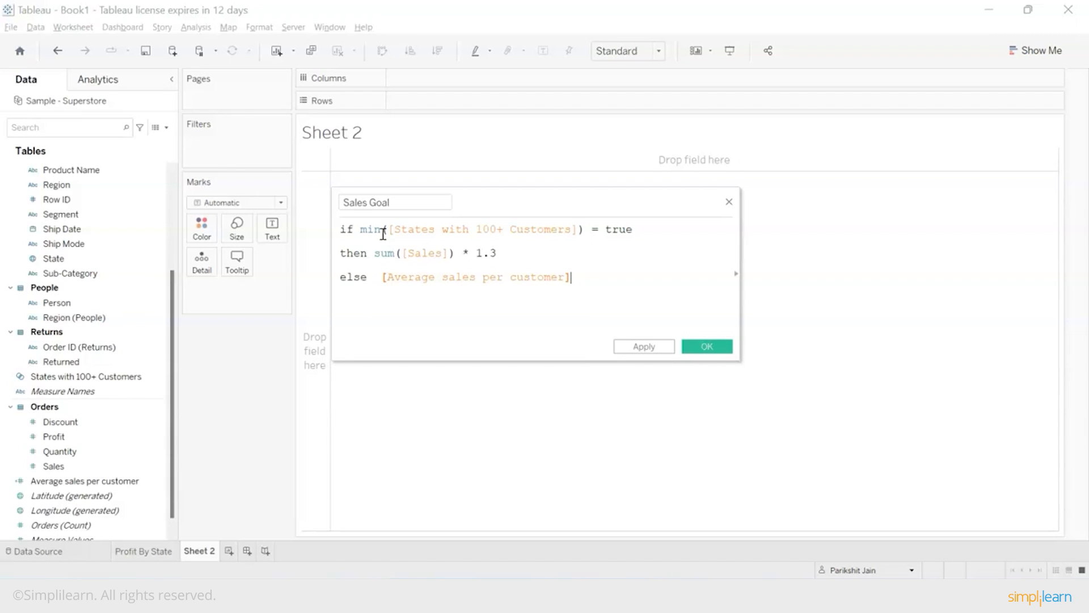
pyautogui.write('*')
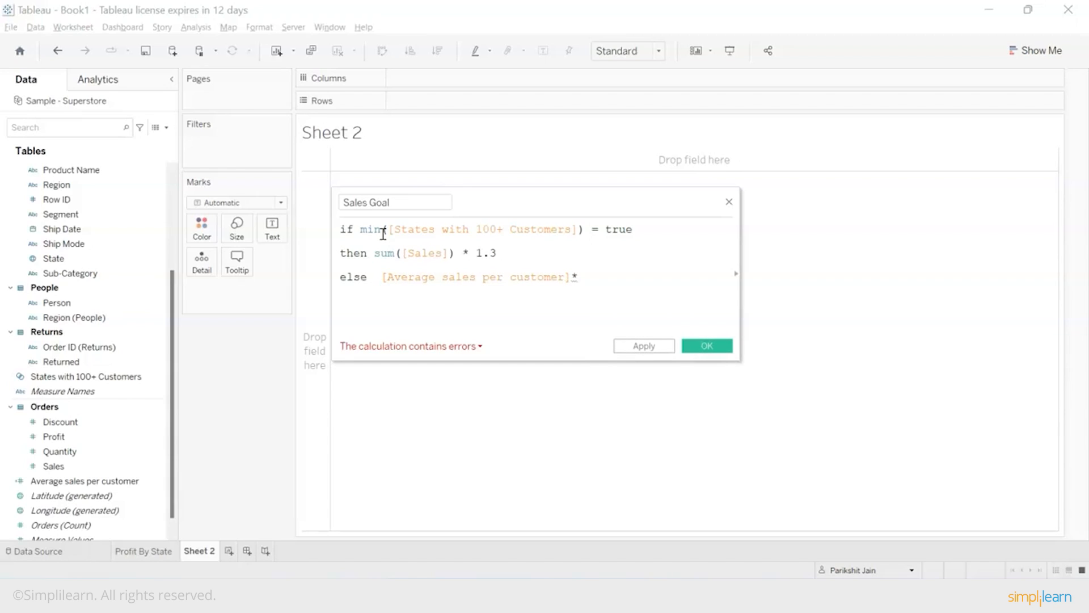
pyautogui.write('100')
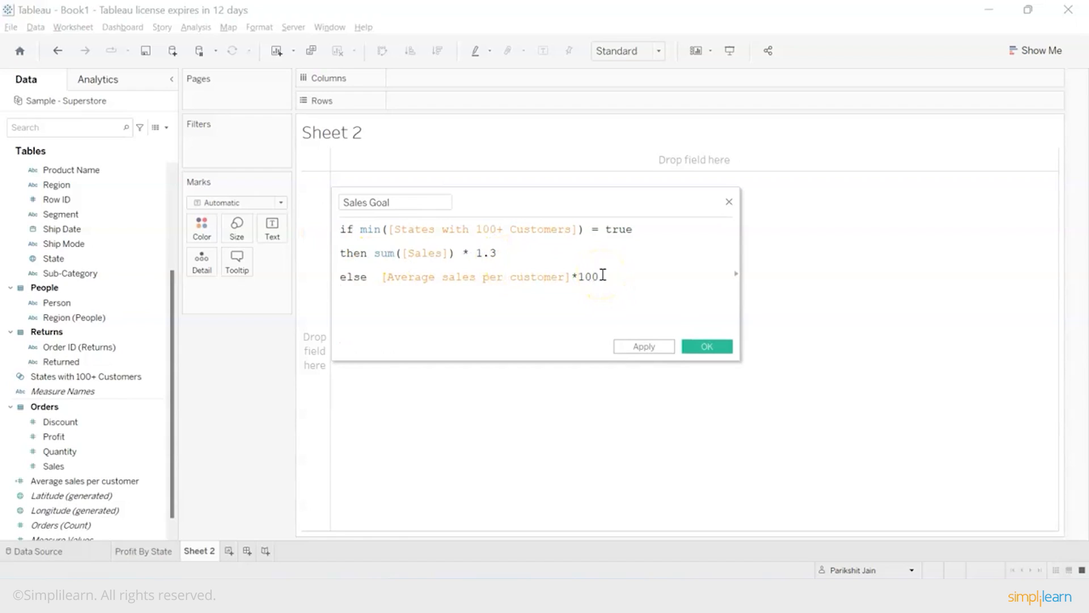
# Step: Close the Sales Goal formula with end, check it and save the calculated field
pyautogui.press('Return')
pyautogui.write('emd')
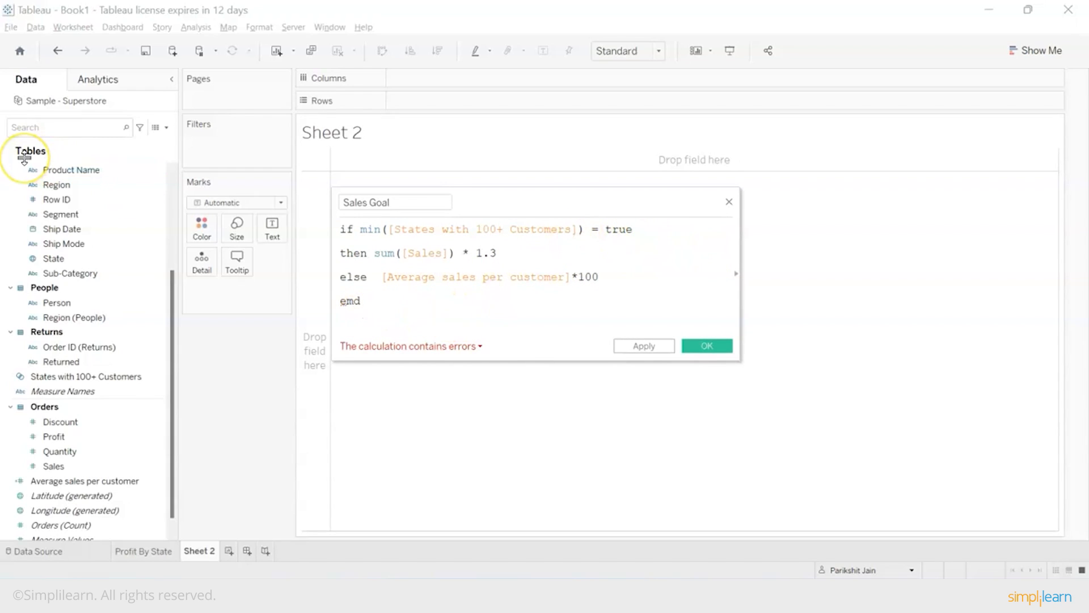
pyautogui.press('BackSpace')
pyautogui.press('BackSpace')
pyautogui.write('nd')
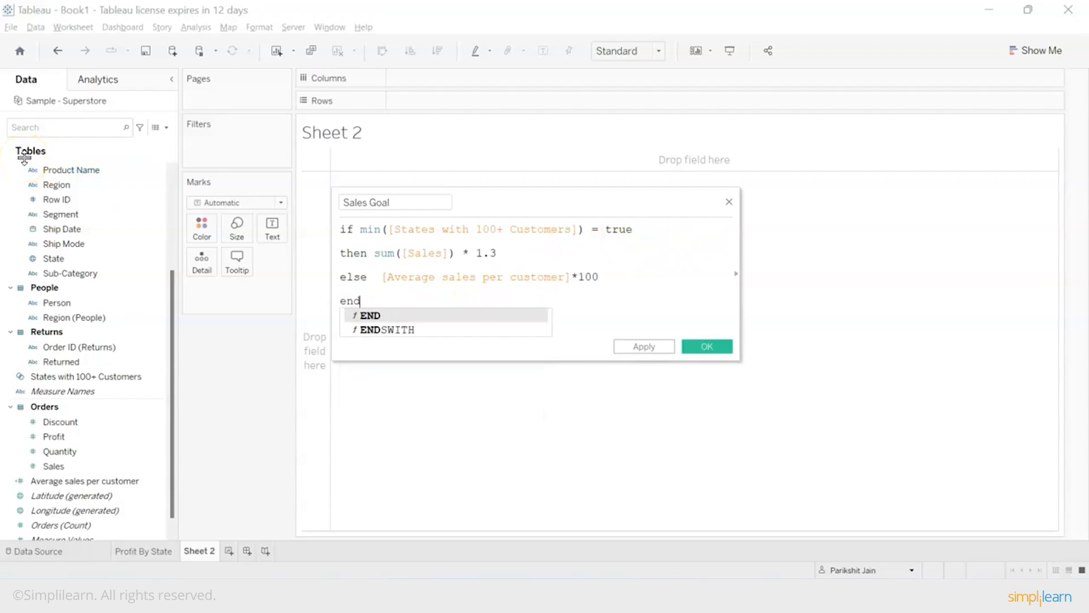
pyautogui.click(427, 223)
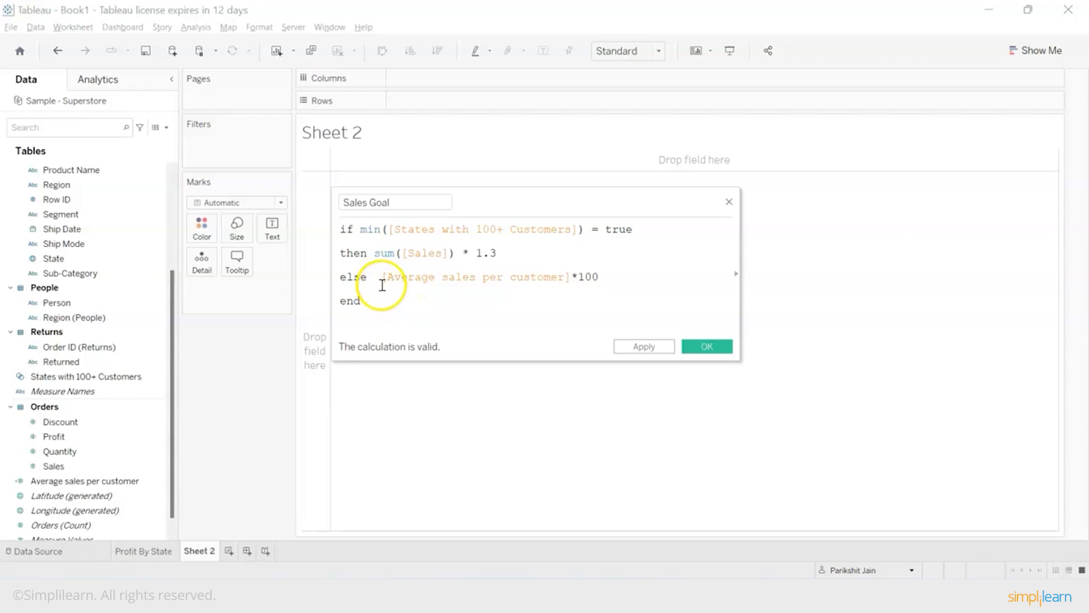
pyautogui.click(704, 347)
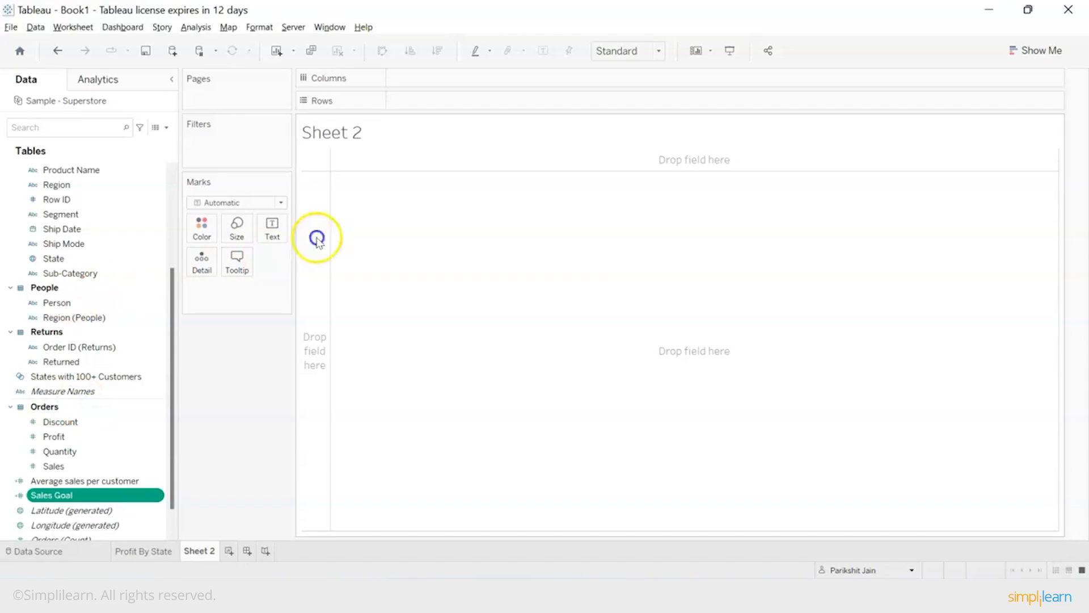
# Step: Start another calculated field and name it Emerging or Developing State
pyautogui.click(164, 129)
pyautogui.click(142, 141)
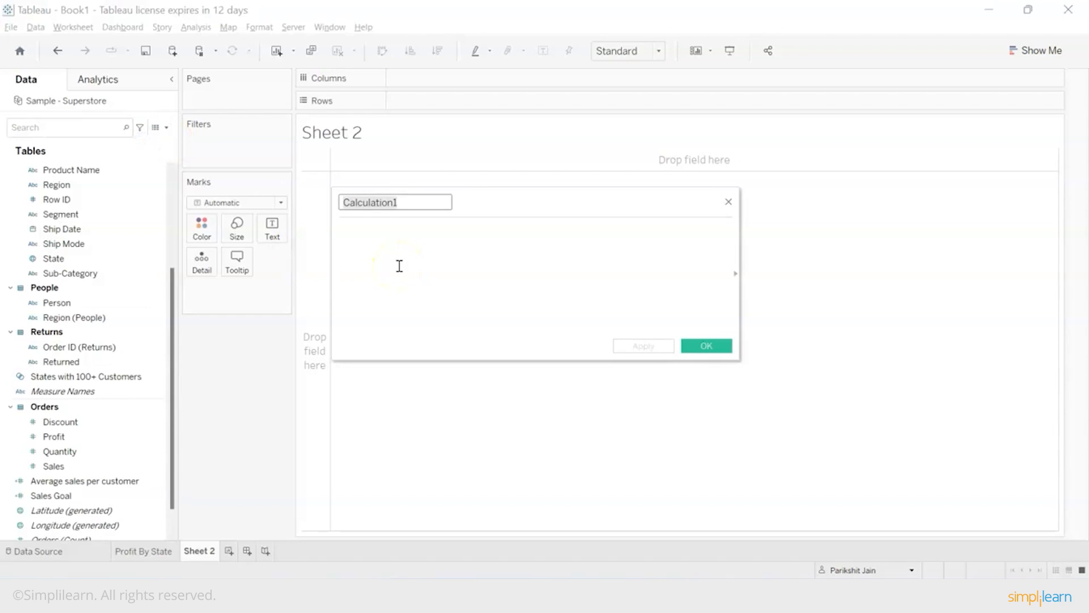
pyautogui.write('Emergin')
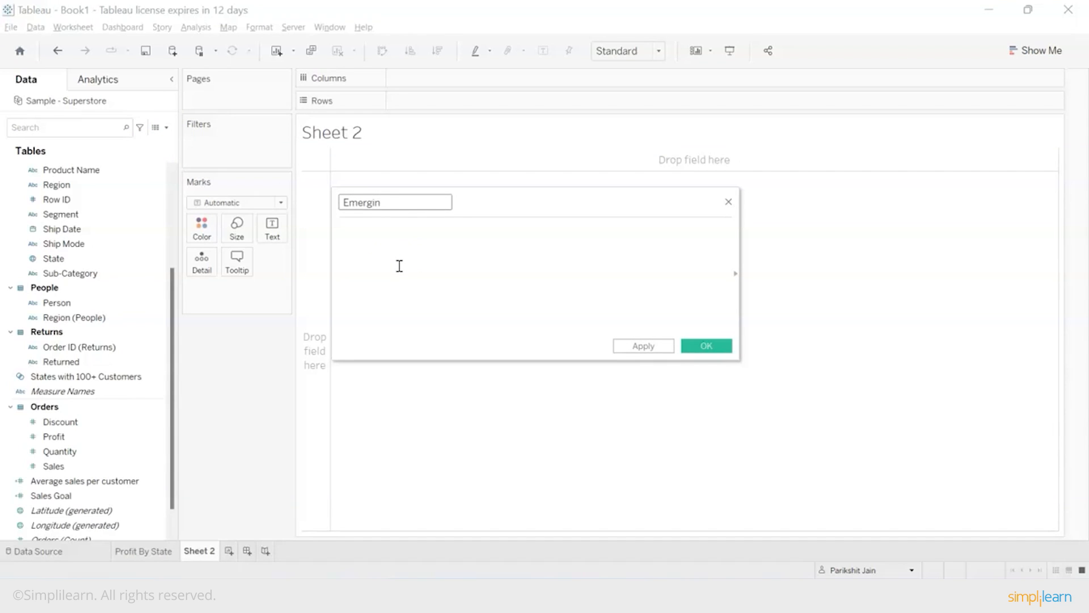
pyautogui.write('g or Developing State')
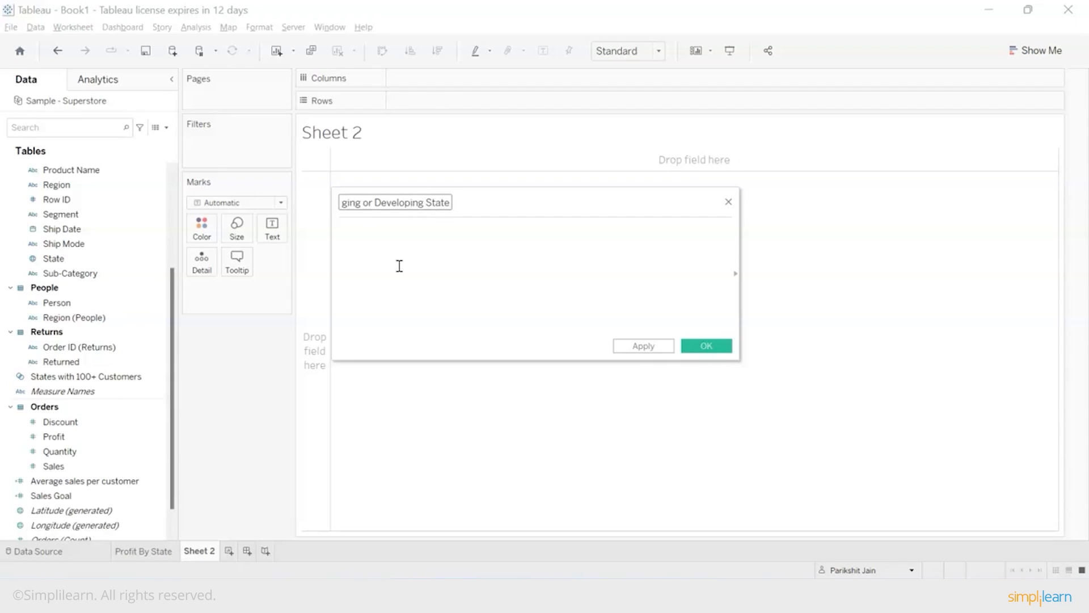
# Step: Begin the Emerging or Developing State formula with the condition if COUNTD([Customer Name]) >= 100
pyautogui.click(426, 280)
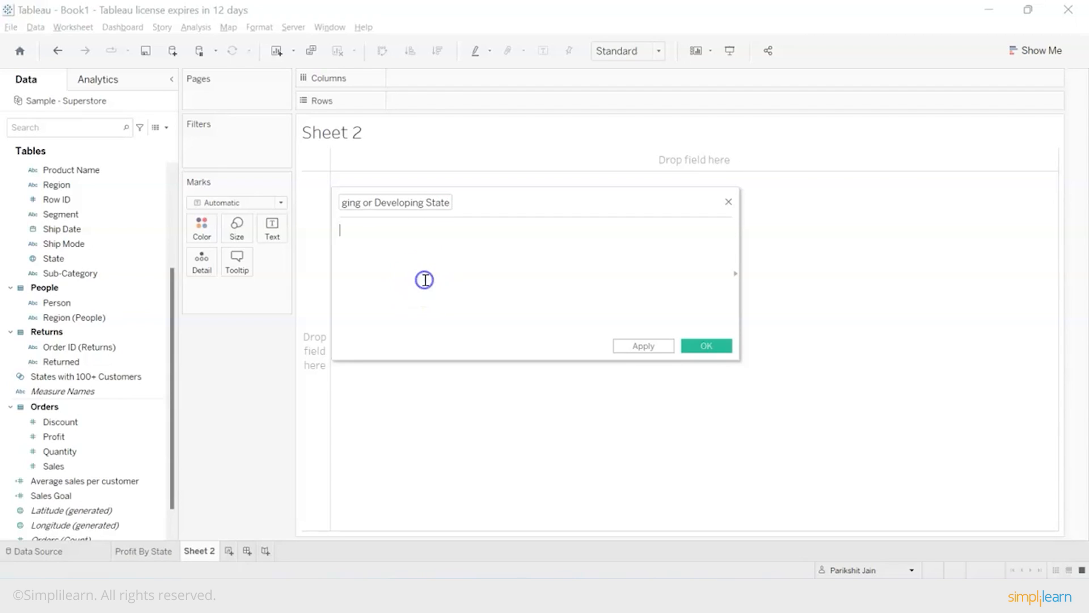
pyautogui.write('if coun')
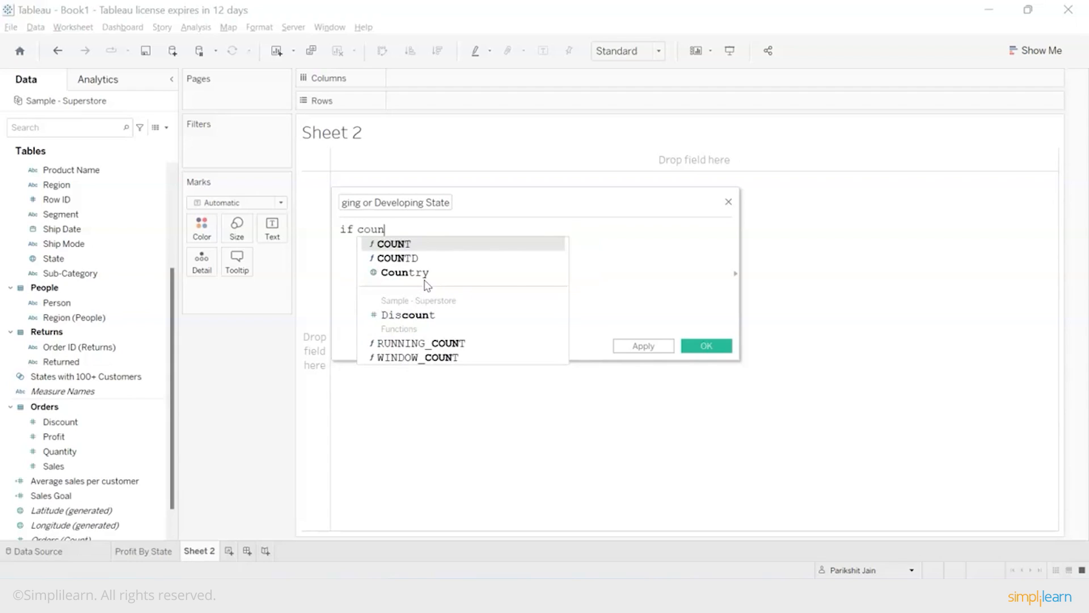
pyautogui.press('Down')
pyautogui.press('Return')
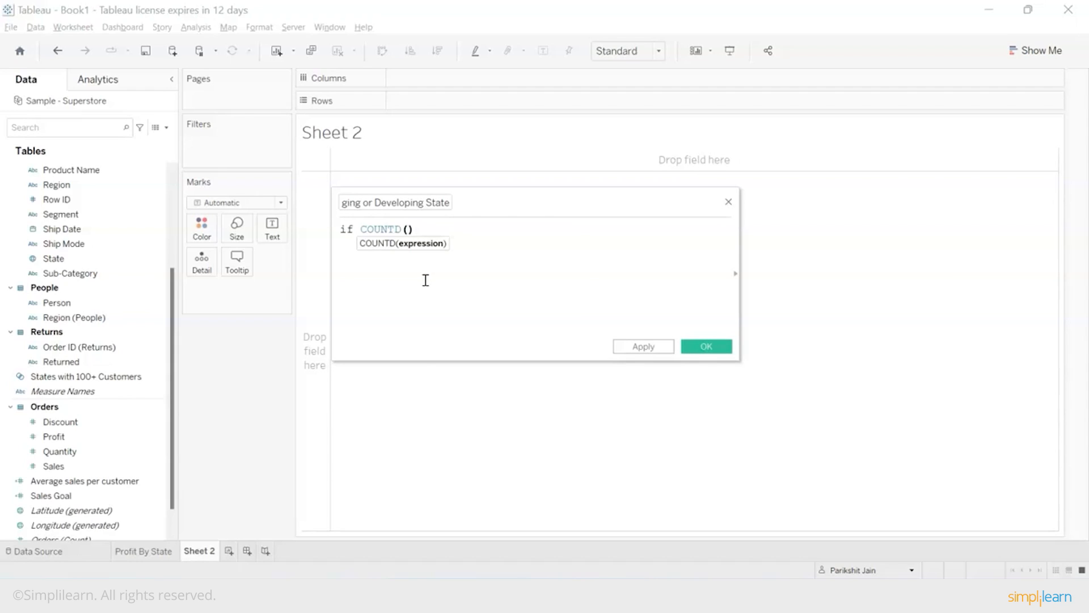
pyautogui.write('cus')
pyautogui.press('Down')
pyautogui.press('Return')
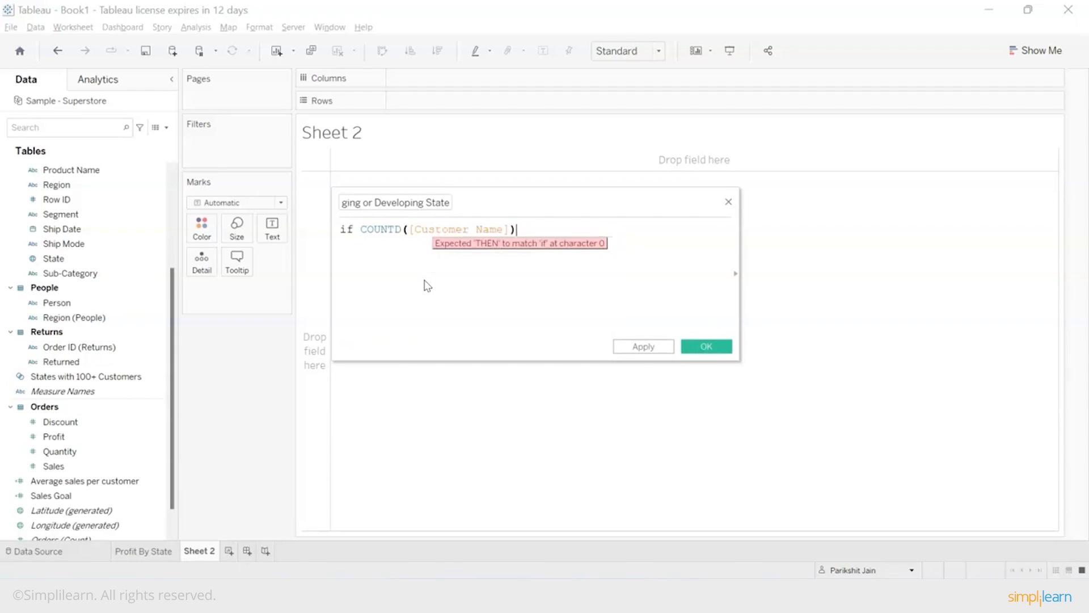
pyautogui.write(')')
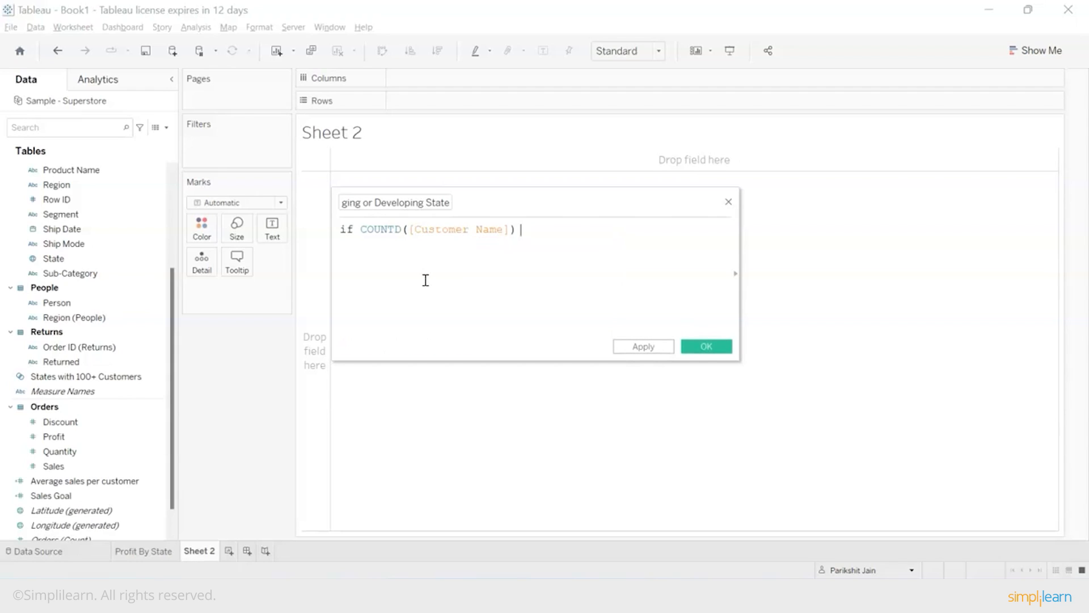
pyautogui.write(' >= 1')
pyautogui.write('00')
# Step: Add a then branch that returns the text "Developing State"
pyautogui.write('then')
pyautogui.write(' ""')
pyautogui.write('Developing ')
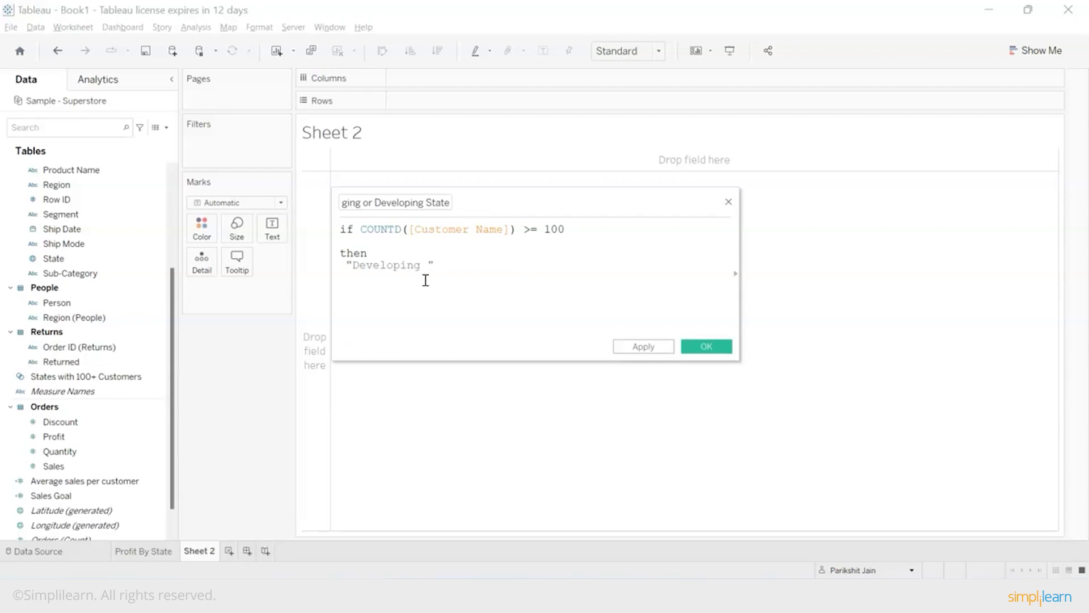
pyautogui.write('State')
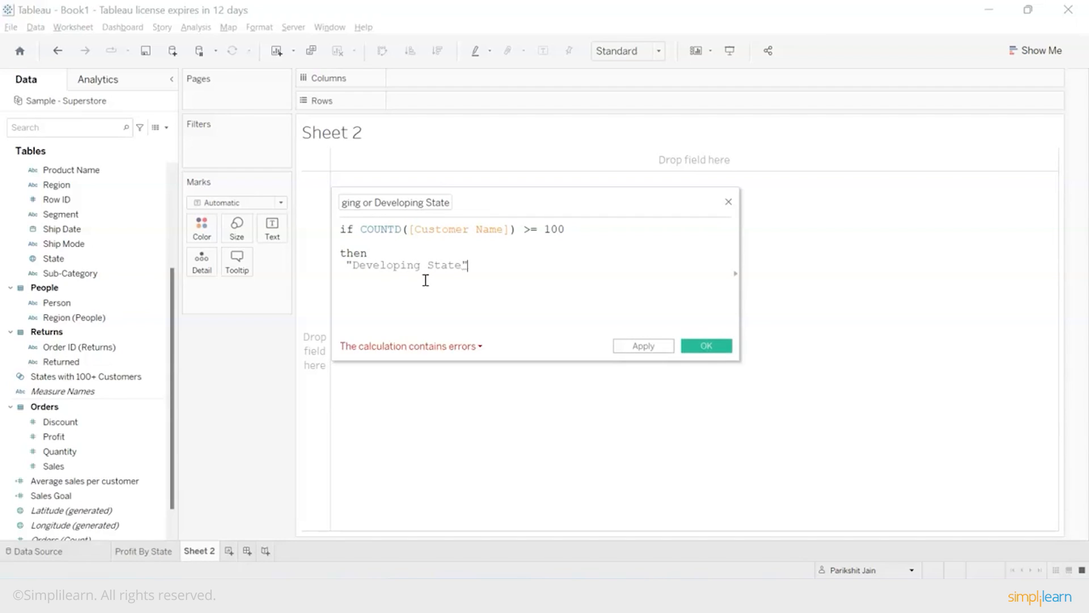
# Step: Add an ELSE branch returning "Emerging State", close the formula with end and save the calculated field
pyautogui.press('Return')
pyautogui.write('else')
pyautogui.press('Return')
pyautogui.write('""')
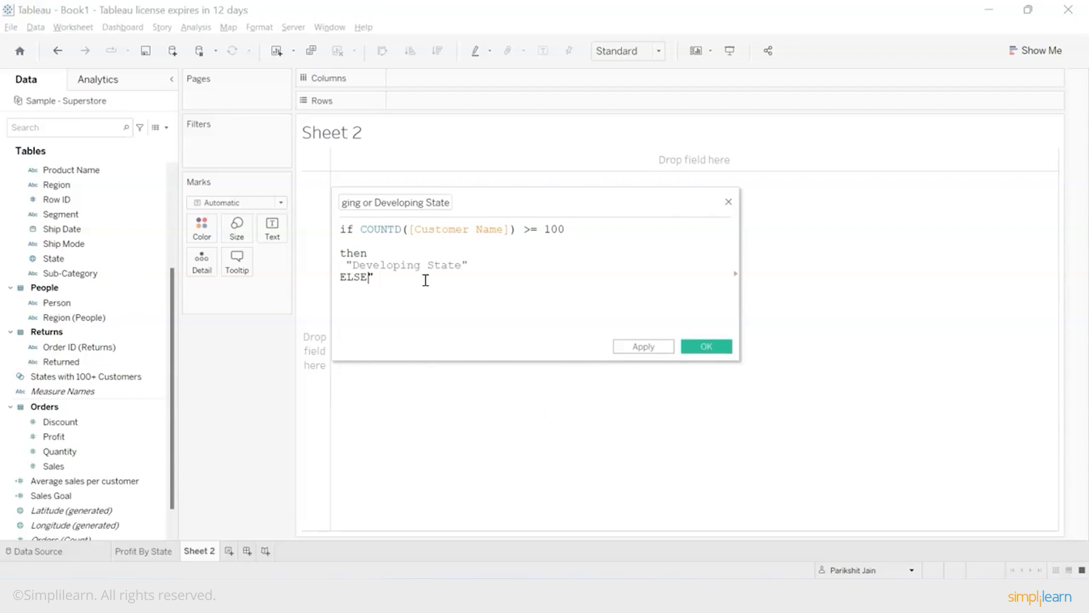
pyautogui.press('BackSpace')
pyautogui.press('BackSpace')
pyautogui.press('Return')
pyautogui.press('Return')
pyautogui.write('""')
pyautogui.press('Left')
pyautogui.write('Emerging State')
pyautogui.press('Return')
pyautogui.write('end')
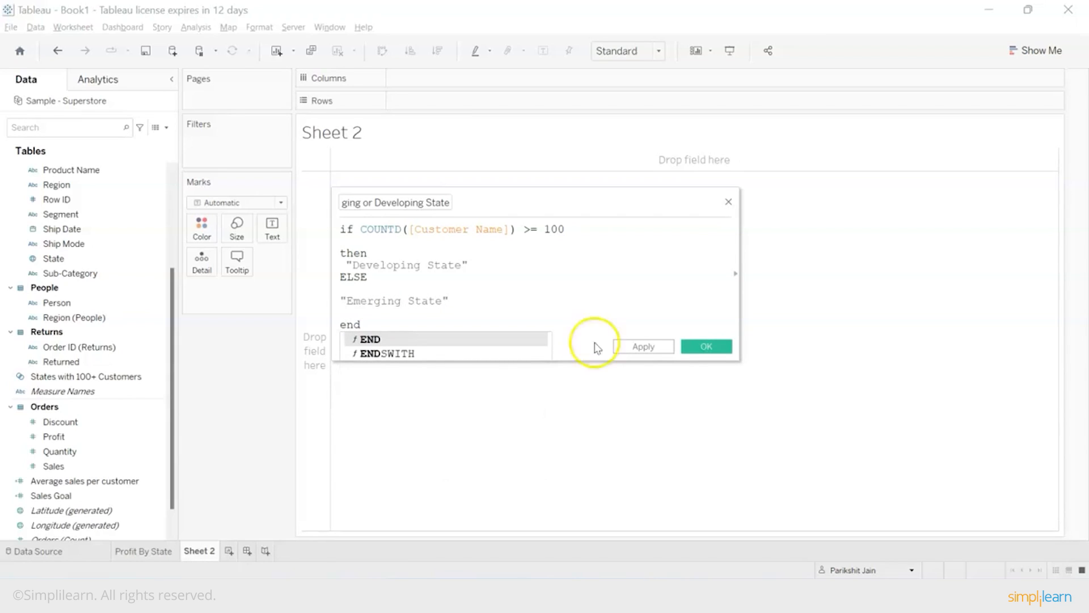
pyautogui.click(713, 350)
pyautogui.scroll(-1, 84, 451)
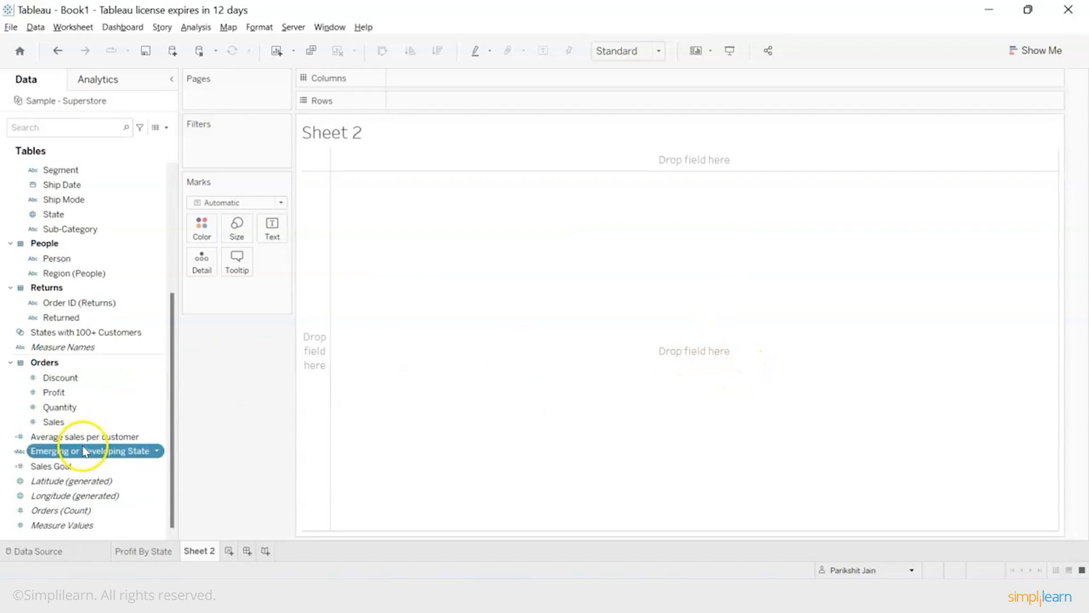
pyautogui.keyDown('ctrl'); pyautogui.click(83, 466); pyautogui.keyUp('ctrl')
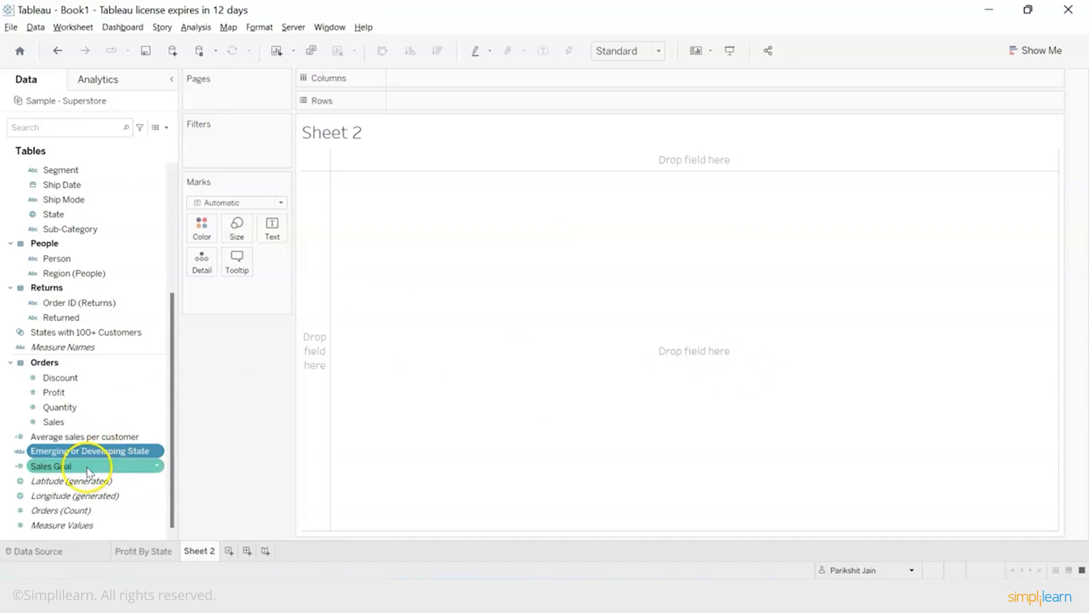
pyautogui.keyDown('ctrl'); pyautogui.click(91, 451); pyautogui.keyUp('ctrl')
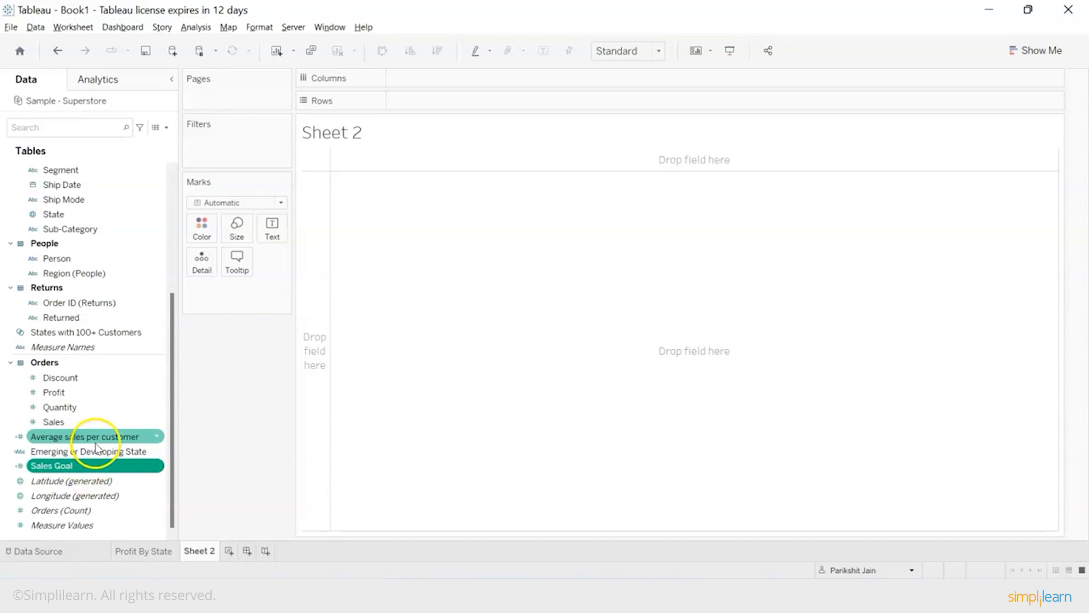
pyautogui.click(94, 450)
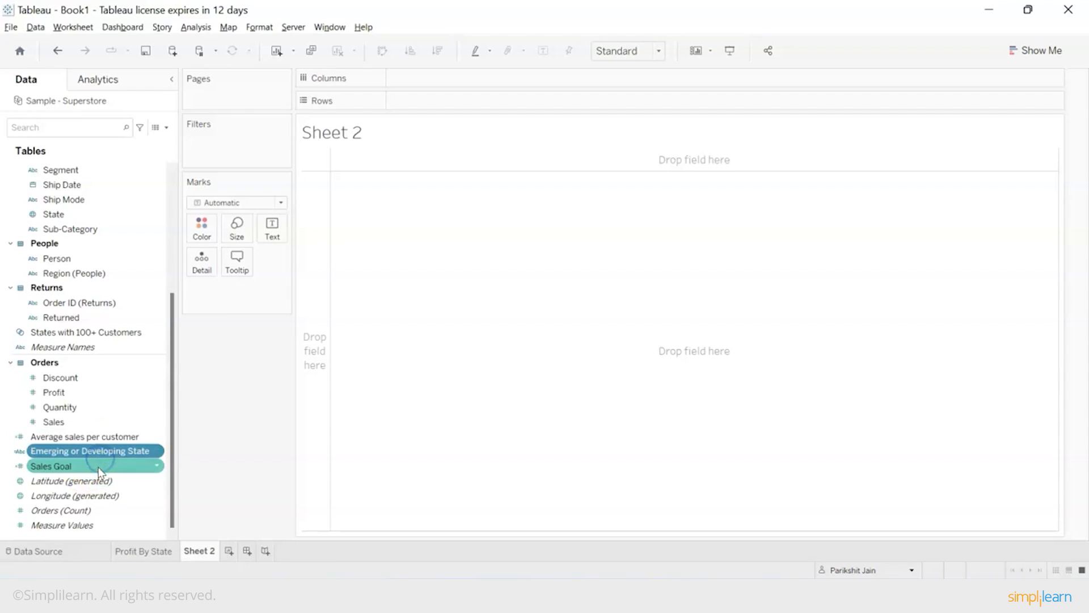
# Step: Build a bar chart on Sheet 2 with Sales Goal on Columns and State on Rows
pyautogui.click(98, 467)
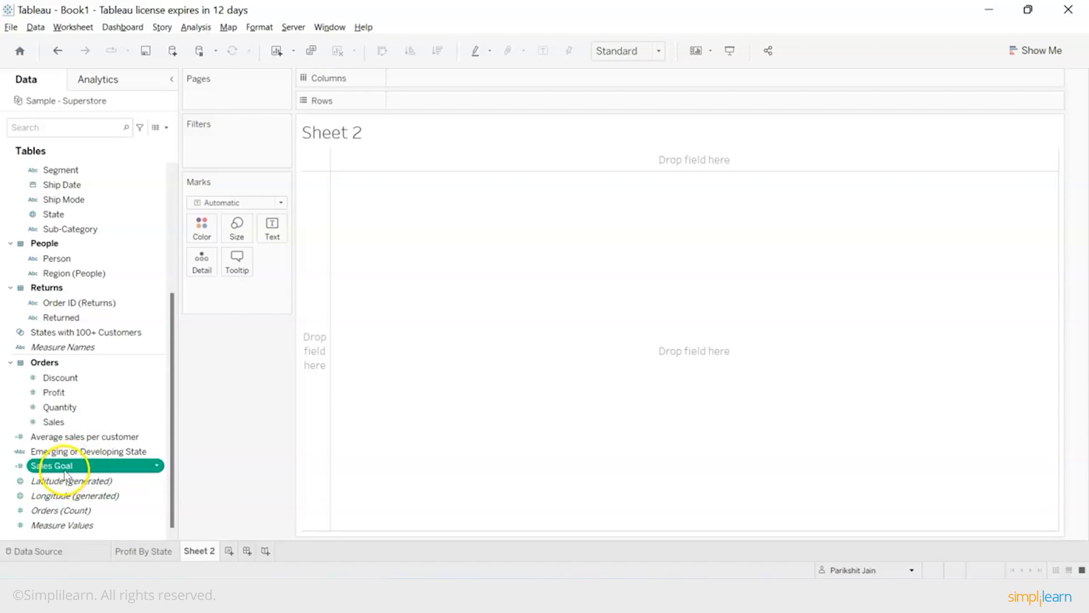
pyautogui.moveTo(65, 472); pyautogui.dragTo(479, 80)
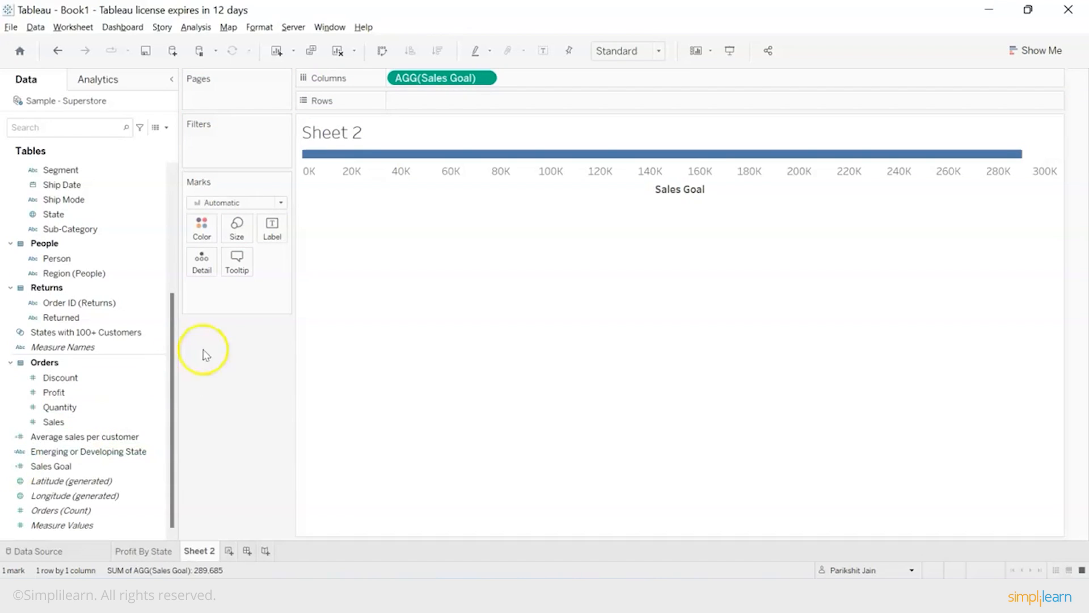
pyautogui.moveTo(54, 214); pyautogui.dragTo(455, 103)
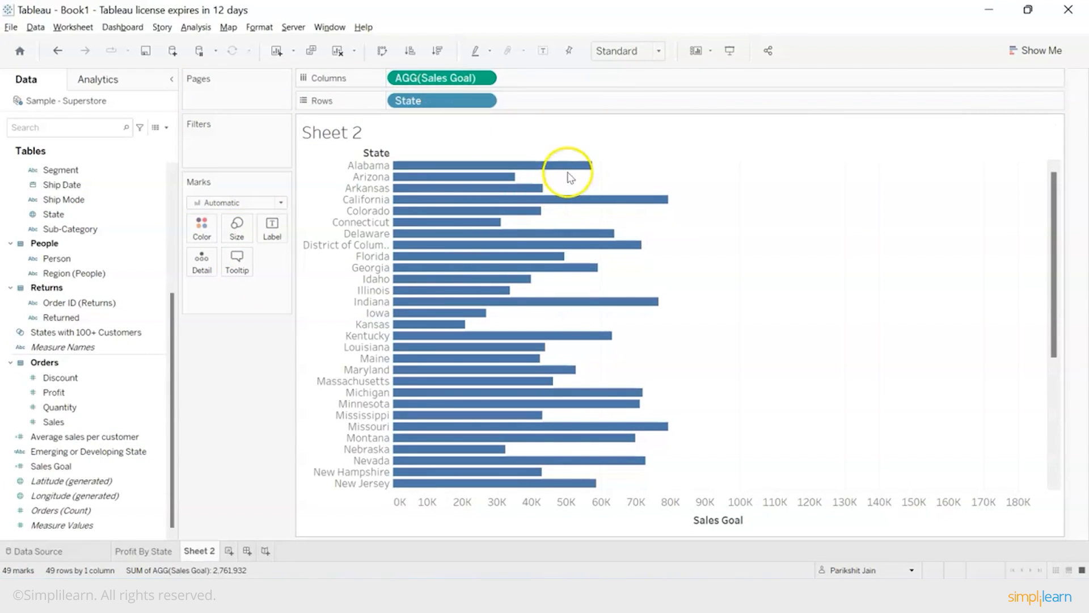
pyautogui.moveTo(570, 176)
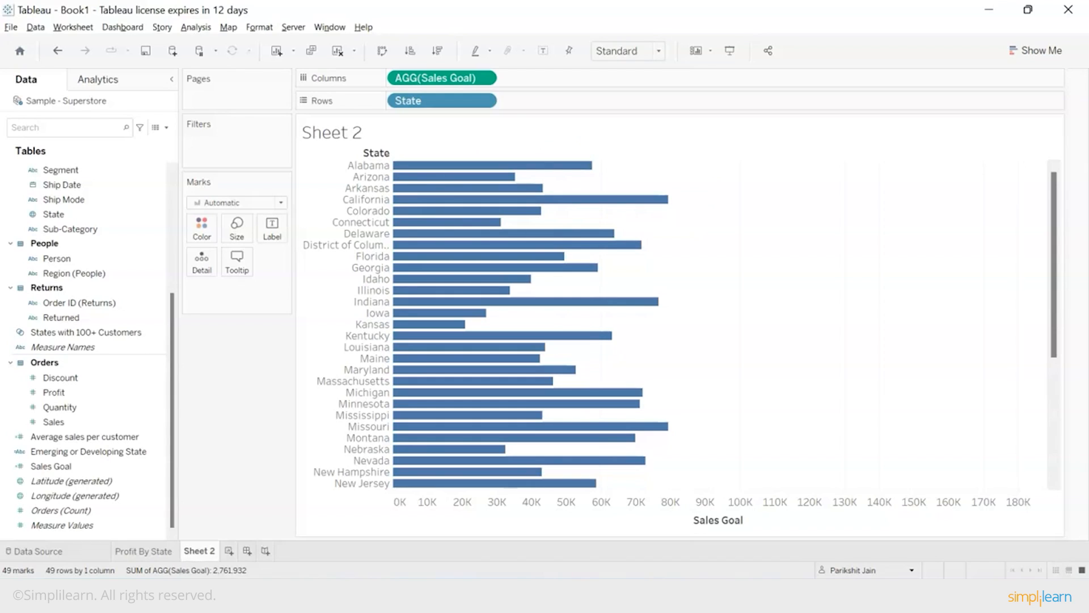
# Step: Add Customer Name to Rows after State, aggregated as Count (Distinct) and set to discrete
pyautogui.scroll(5, 68, 292)
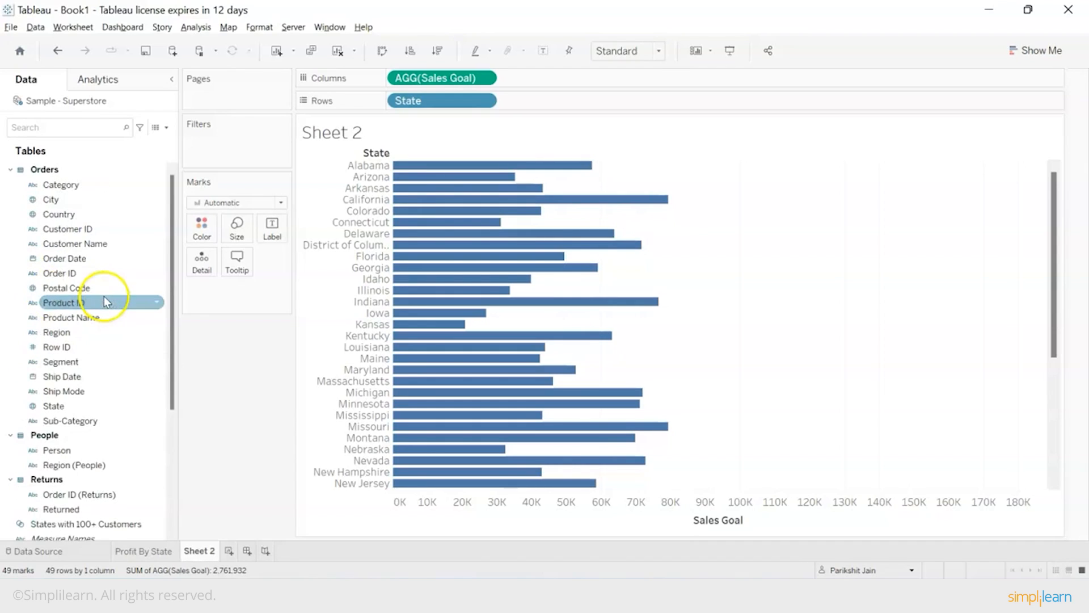
pyautogui.click(100, 245)
pyautogui.moveTo(100, 254); pyautogui.dragTo(575, 108)
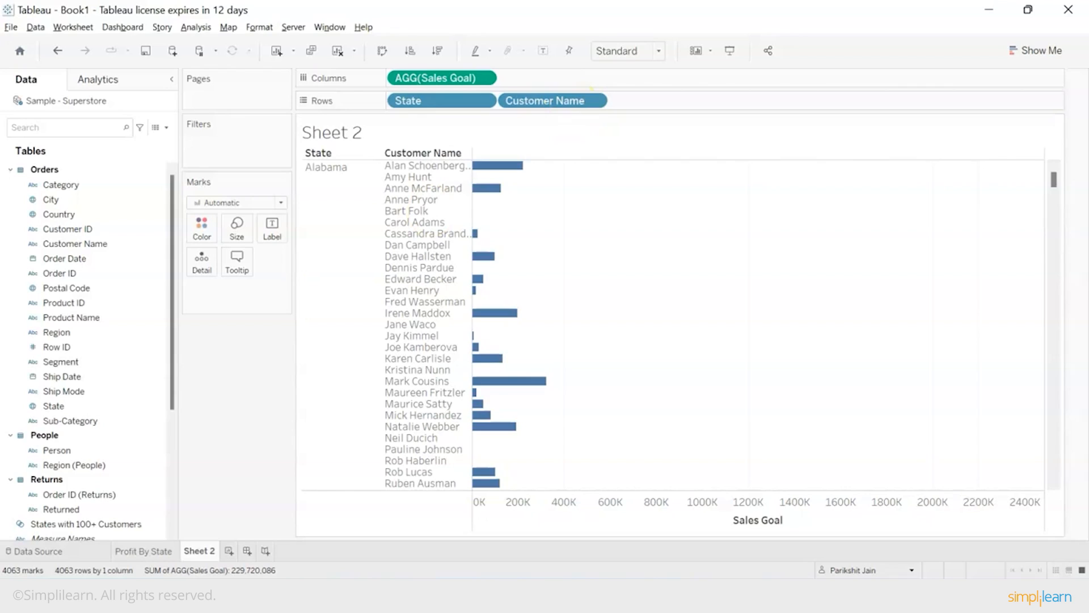
pyautogui.rightClick(559, 101)
pyautogui.moveTo(628, 295)
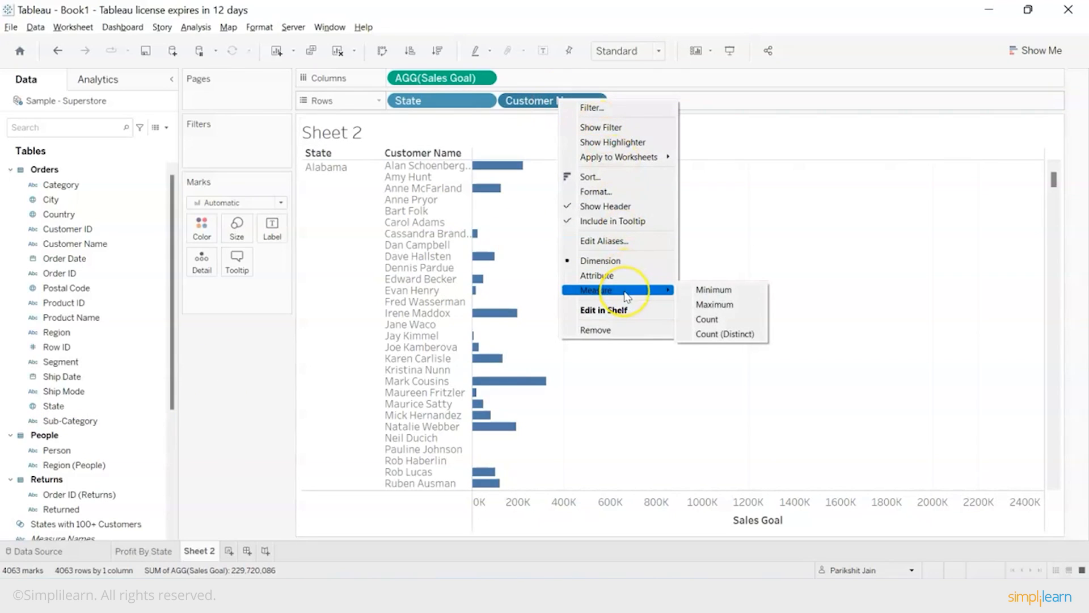
pyautogui.click(729, 334)
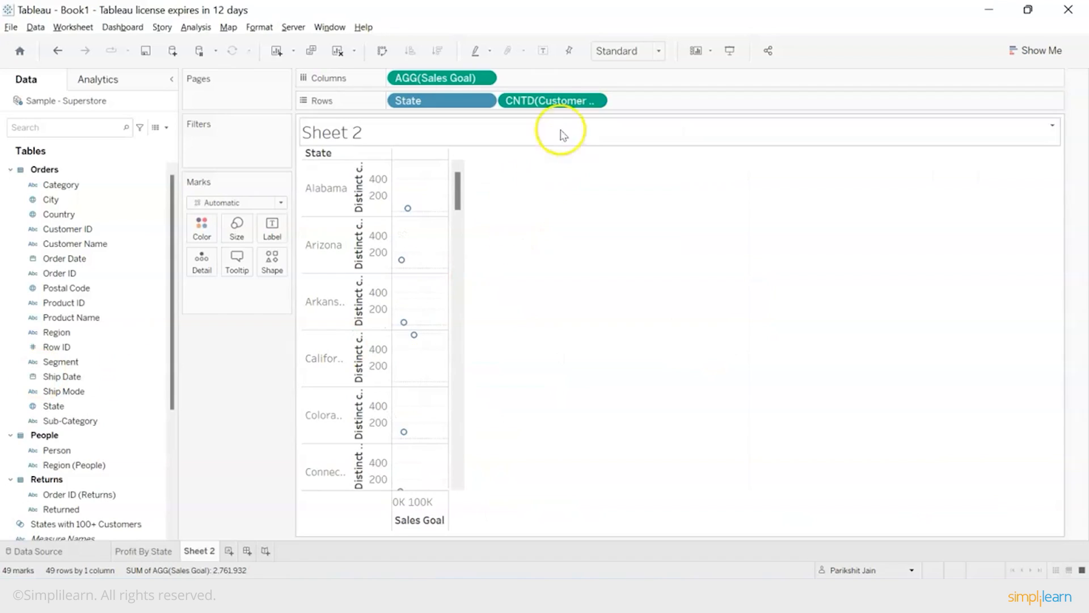
pyautogui.rightClick(563, 101)
pyautogui.click(618, 262)
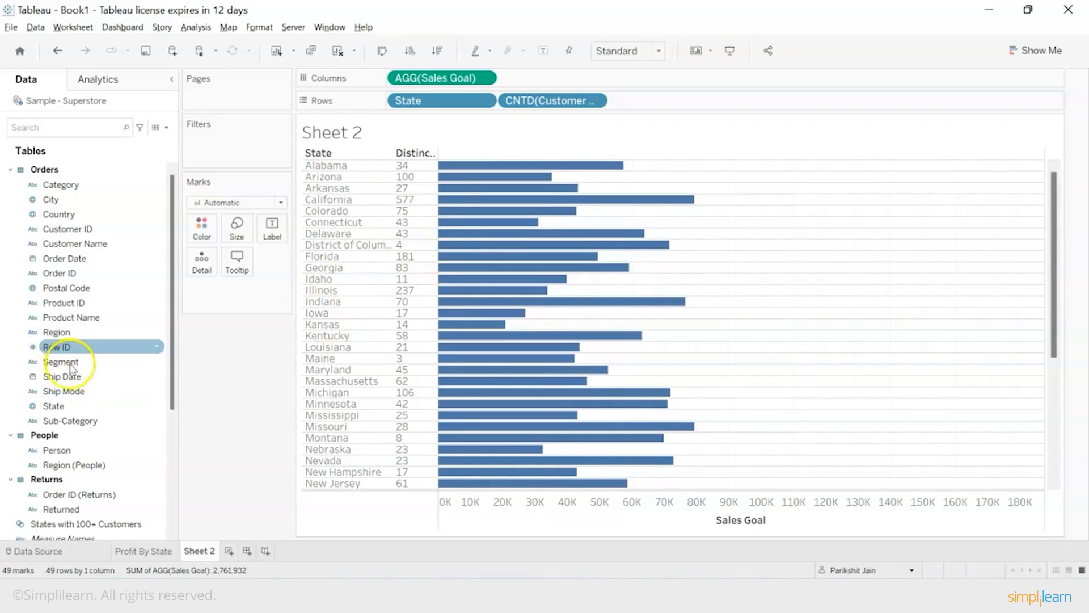
pyautogui.moveTo(68, 363); pyautogui.dragTo(292, 388)
pyautogui.click(401, 166)
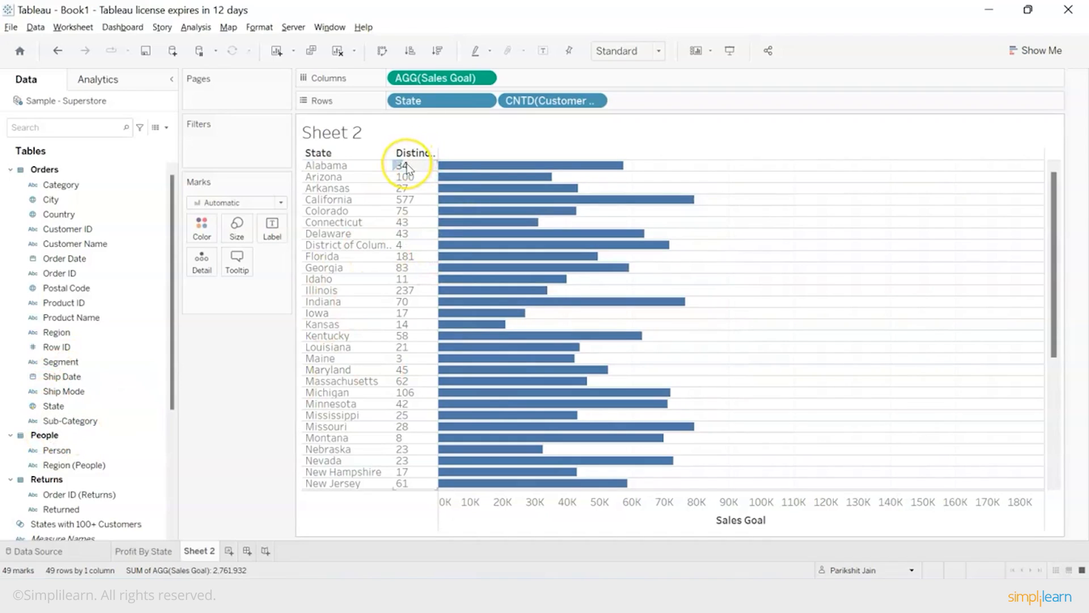
pyautogui.click(364, 170)
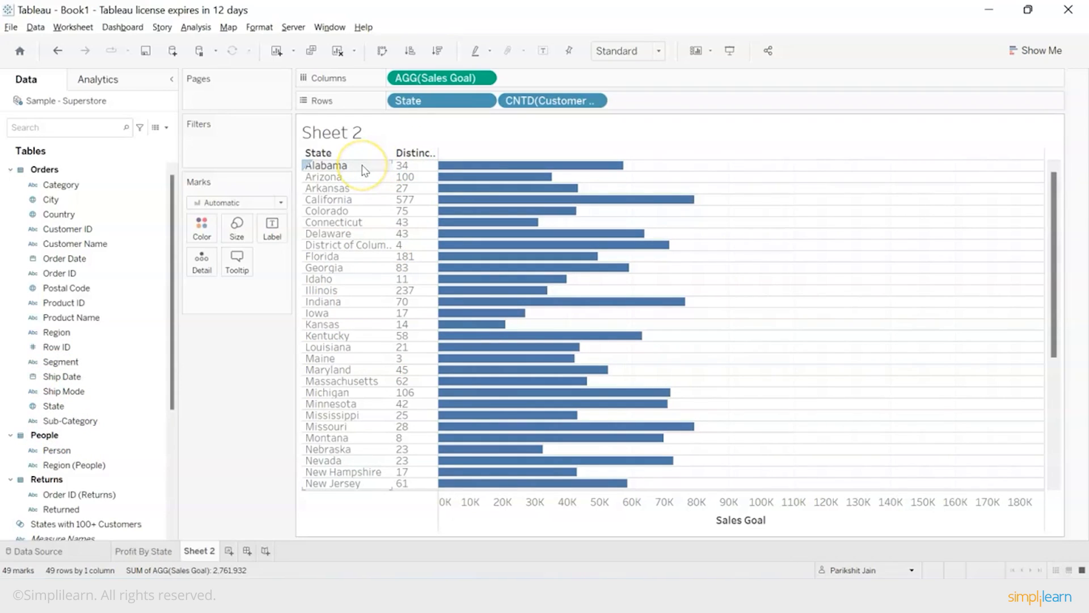
pyautogui.click(503, 166)
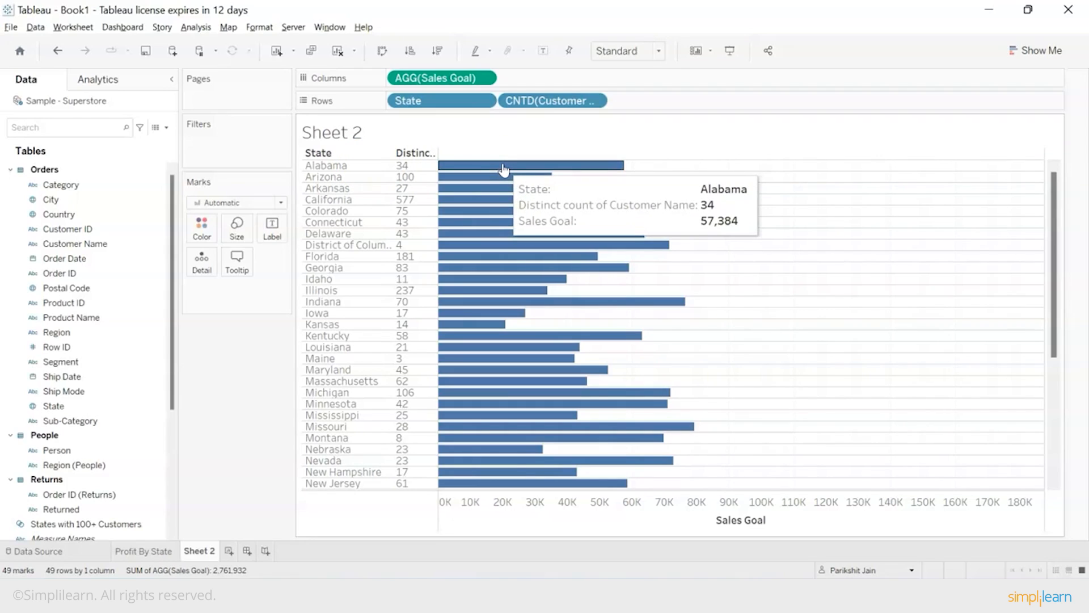
# Step: Add the Sales measure to Columns after Sales Goal
pyautogui.scroll(-4, 109, 347)
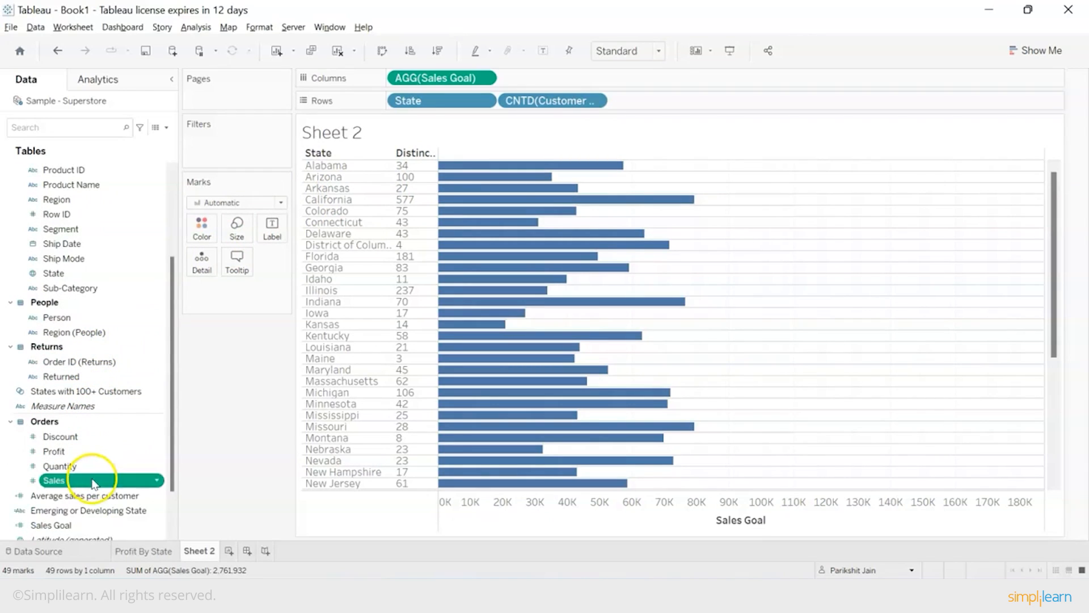
pyautogui.moveTo(94, 480); pyautogui.dragTo(571, 75)
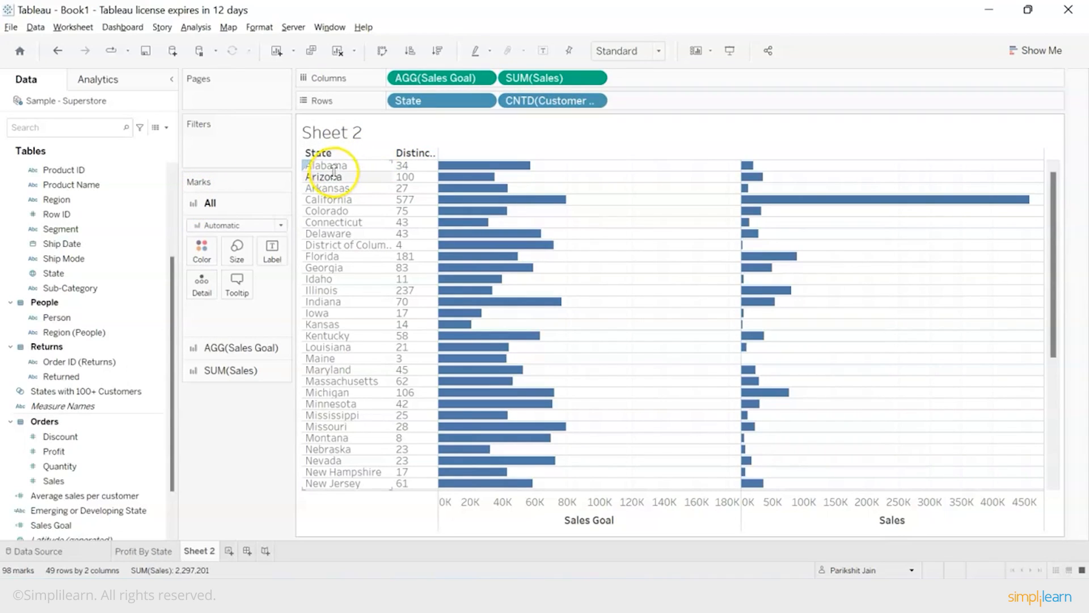
pyautogui.moveTo(748, 173)
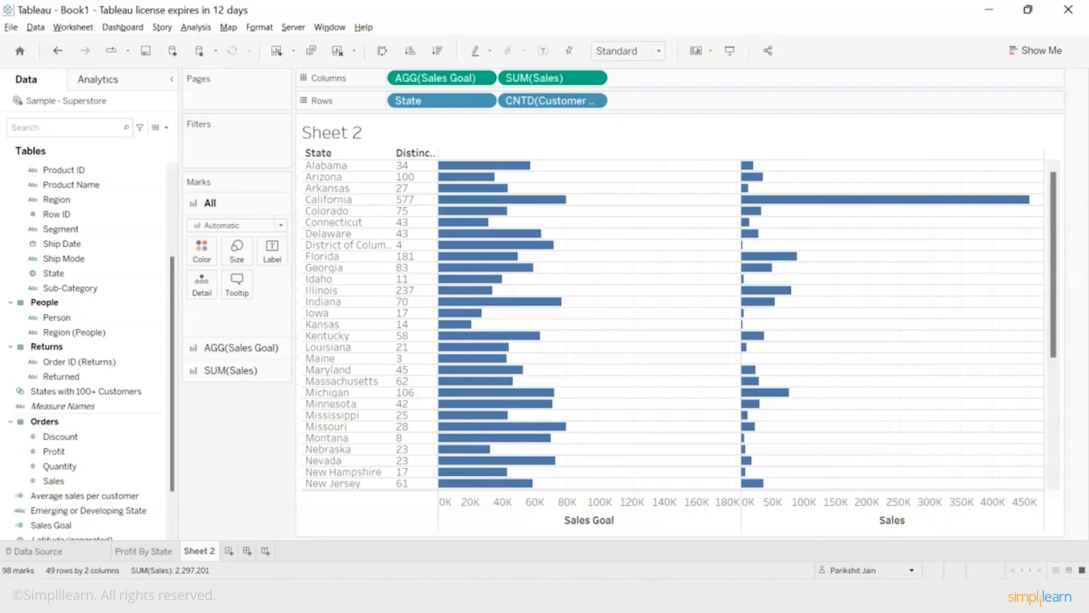
# Step: Convert the Sales Goal and Sales bar charts into a bullet graph
pyautogui.click(1013, 57)
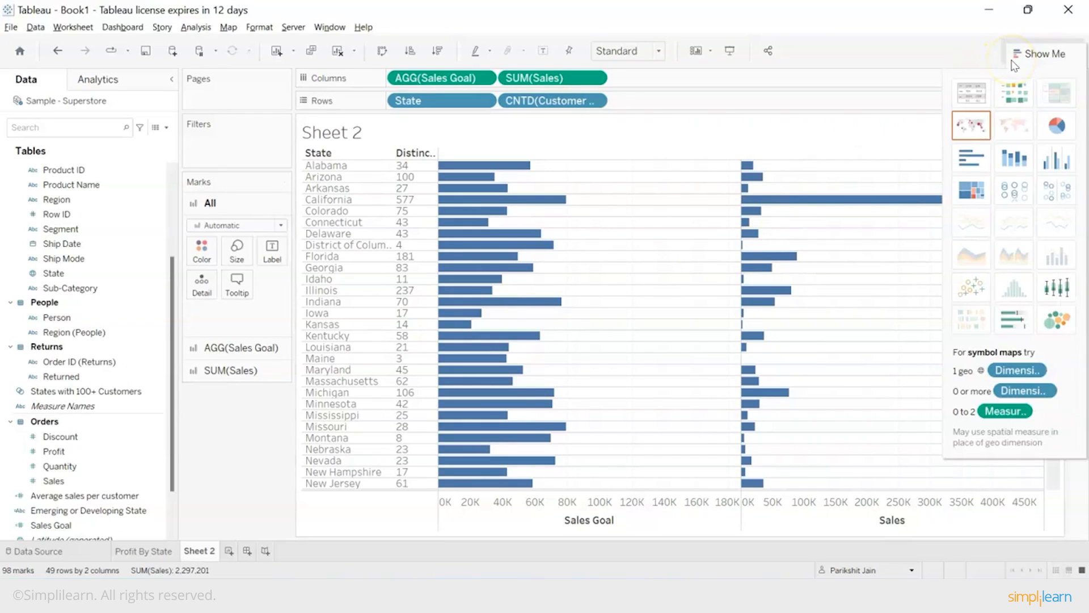
pyautogui.click(1025, 319)
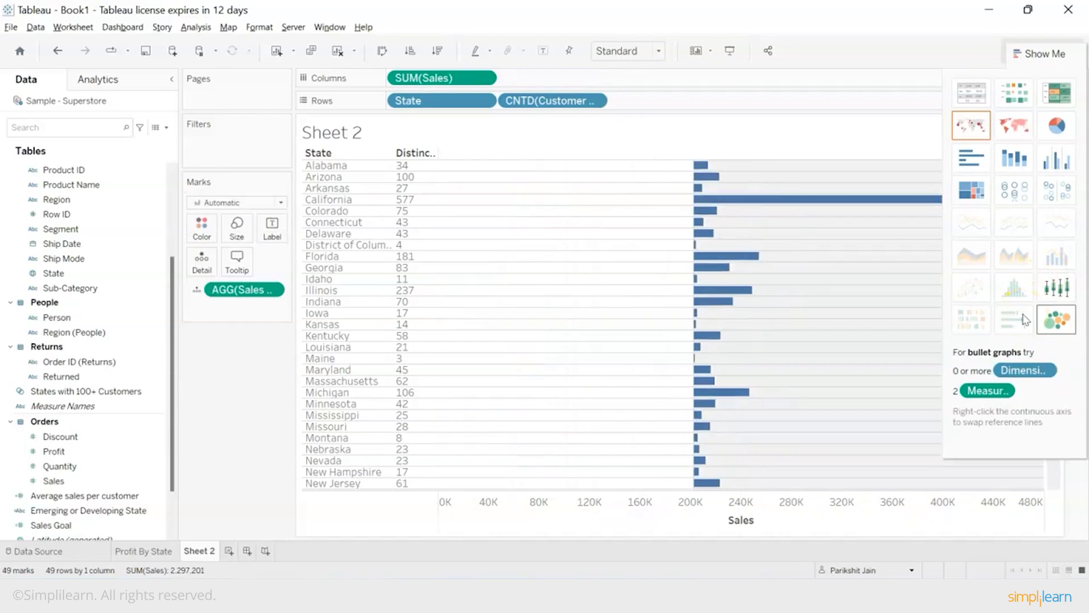
pyautogui.click(1024, 324)
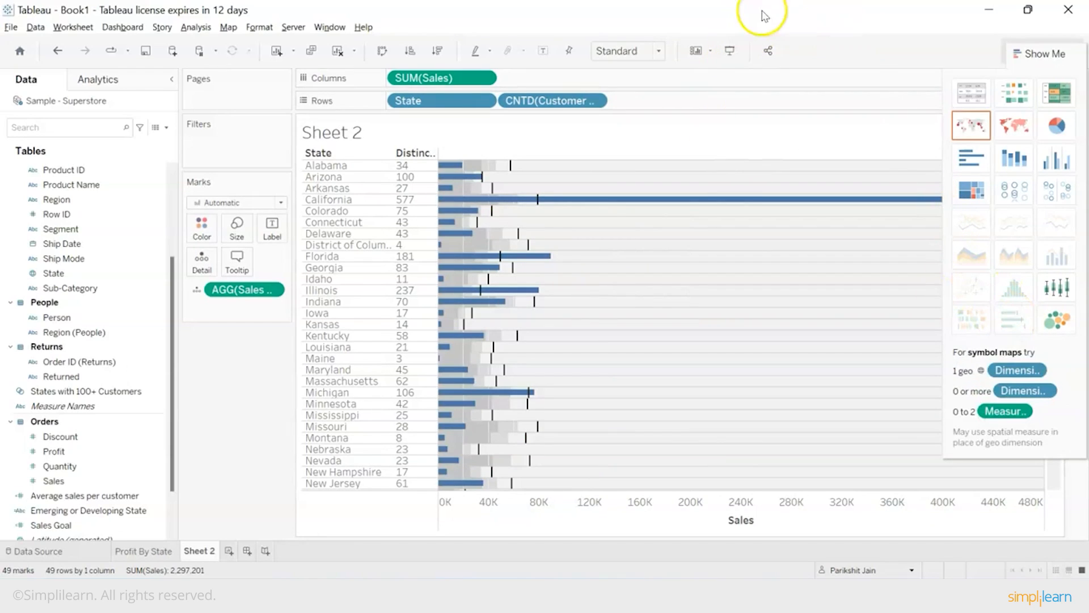
pyautogui.click(1033, 50)
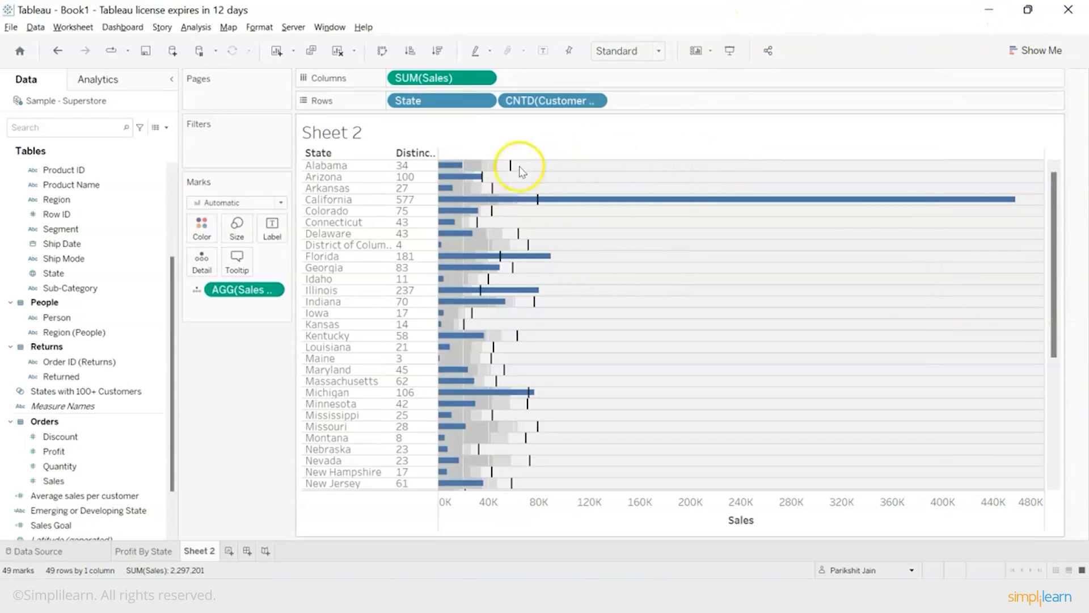
# Step: Swap the bullet graph's reference line fields so the bars plot Sales Goal and the reference lines use Sales
pyautogui.moveTo(511, 173)
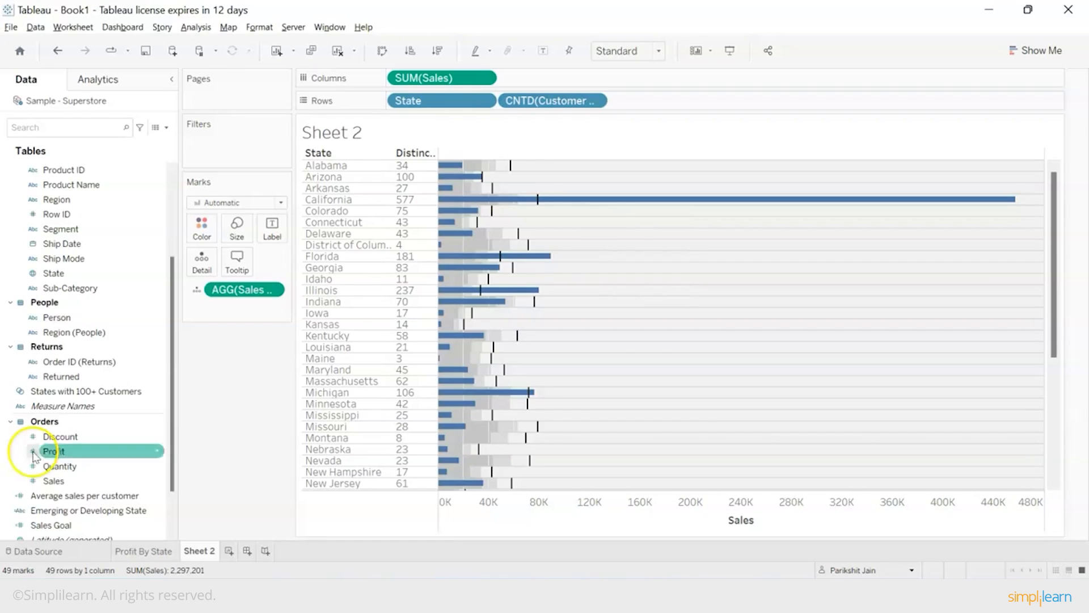
pyautogui.rightClick(681, 515)
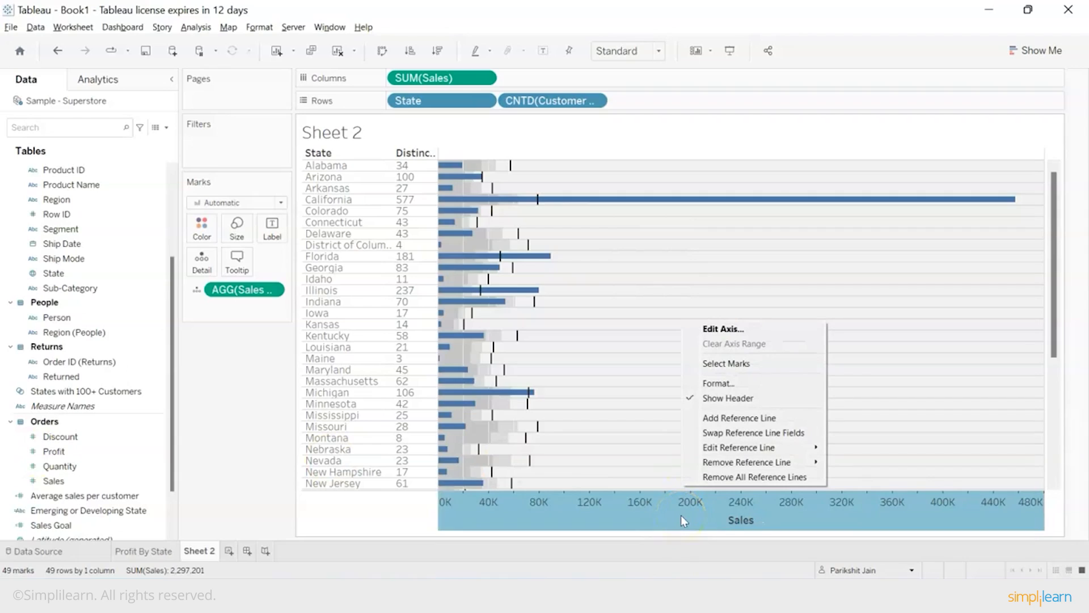
pyautogui.moveTo(730, 447)
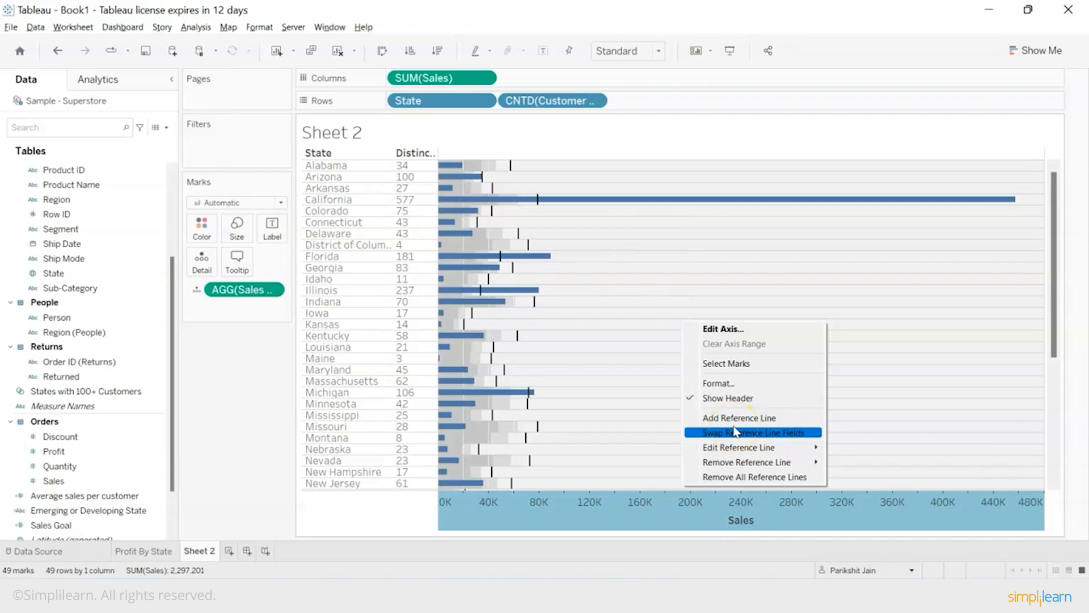
pyautogui.click(734, 433)
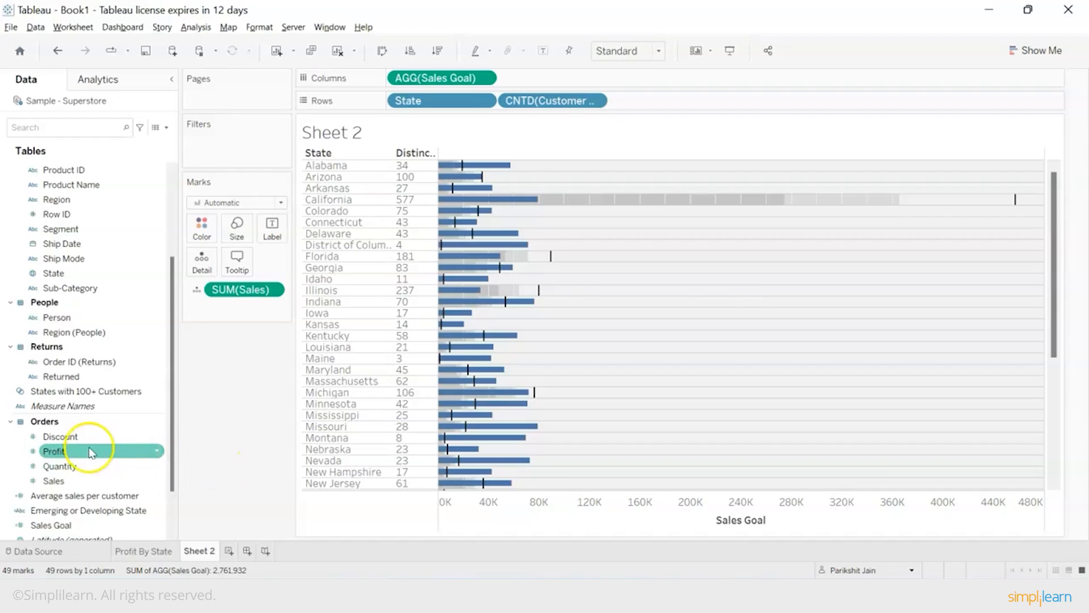
# Step: Color the bullet graph's bars by the Emerging or Developing State calculated field
pyautogui.scroll(-2, 80, 454)
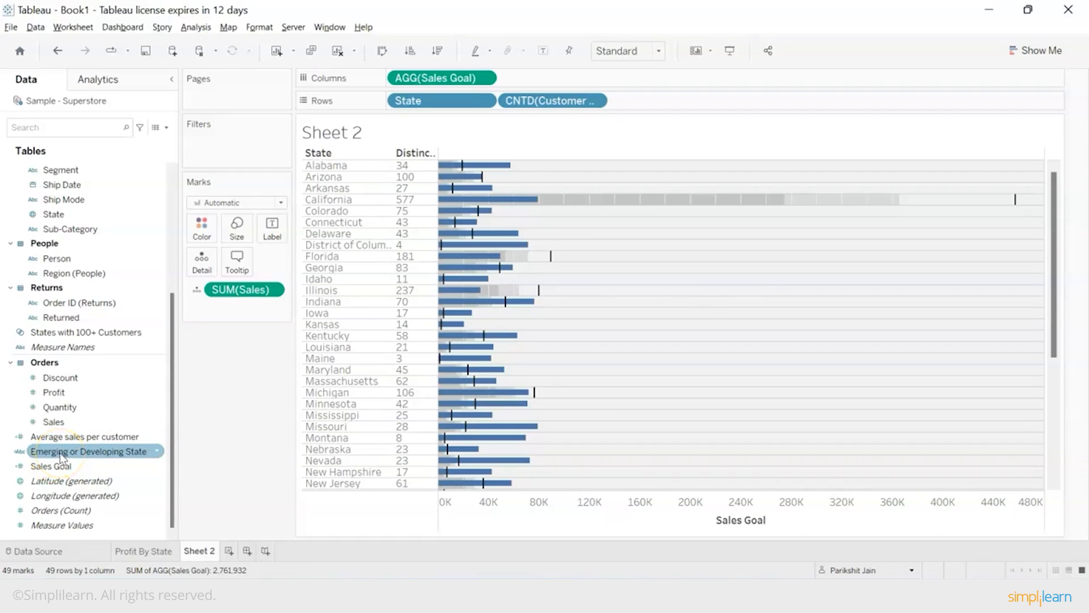
pyautogui.click(62, 454)
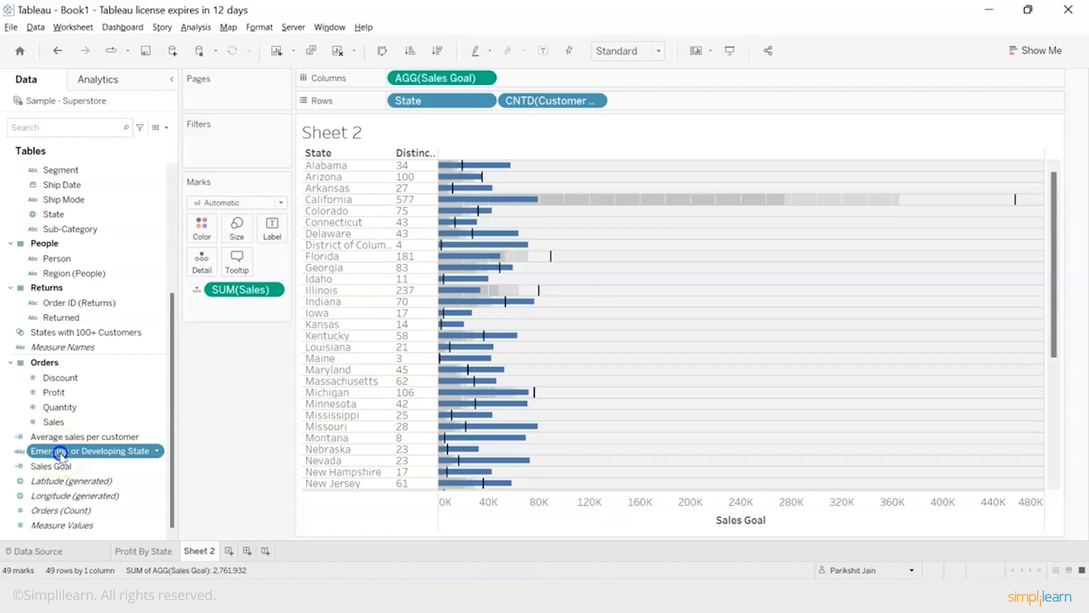
pyautogui.moveTo(61, 453); pyautogui.dragTo(200, 234)
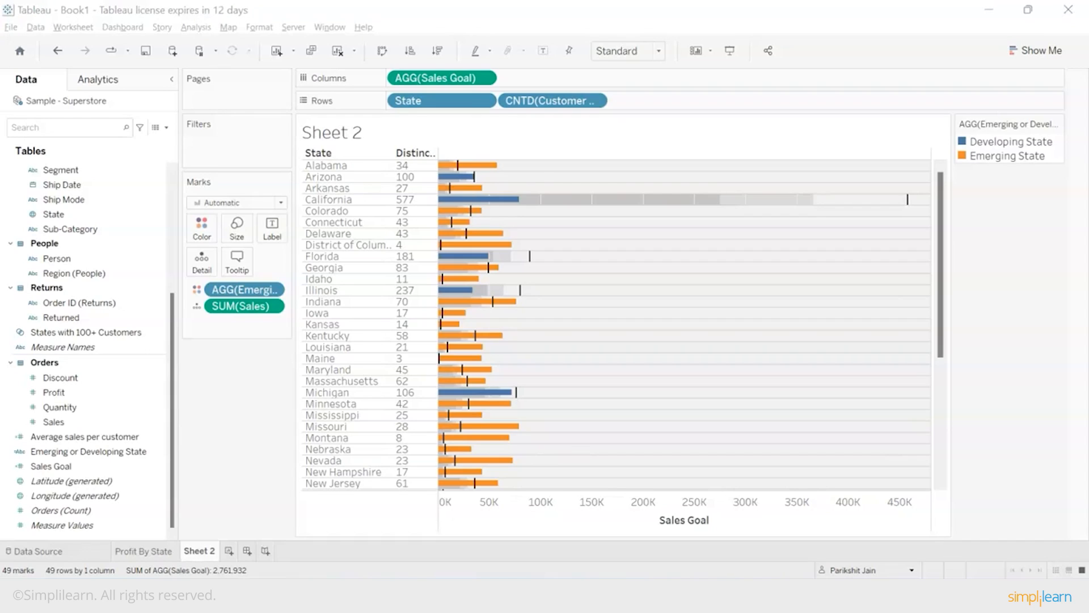
# Step: Rename Sheet 2 as "Developing and the Emerging States"
pyautogui.doubleClick(197, 550)
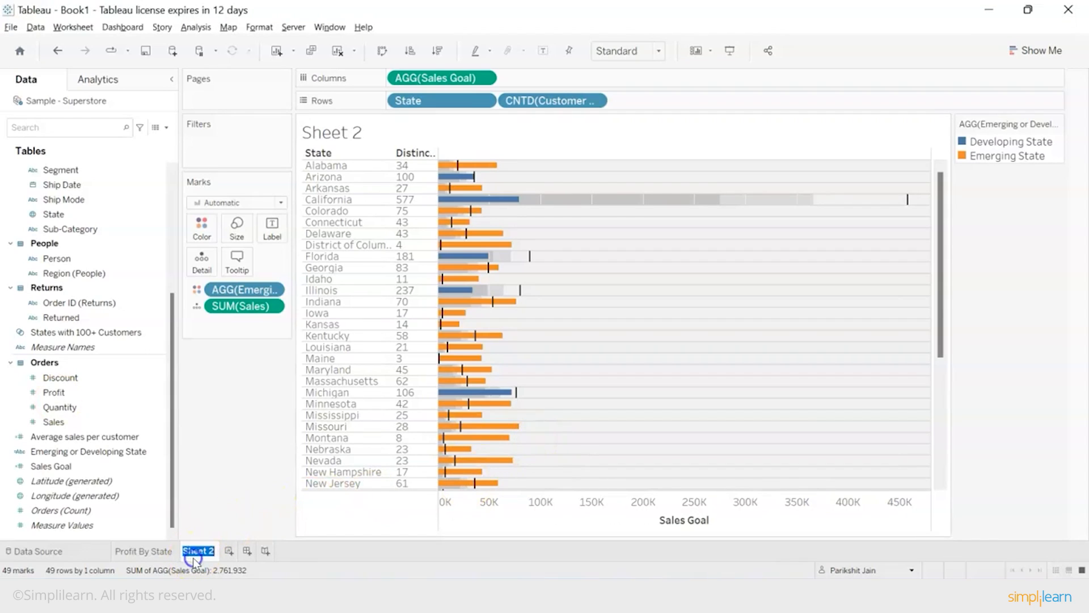
pyautogui.hotkey('ctrl', 'v')
pyautogui.click(244, 487)
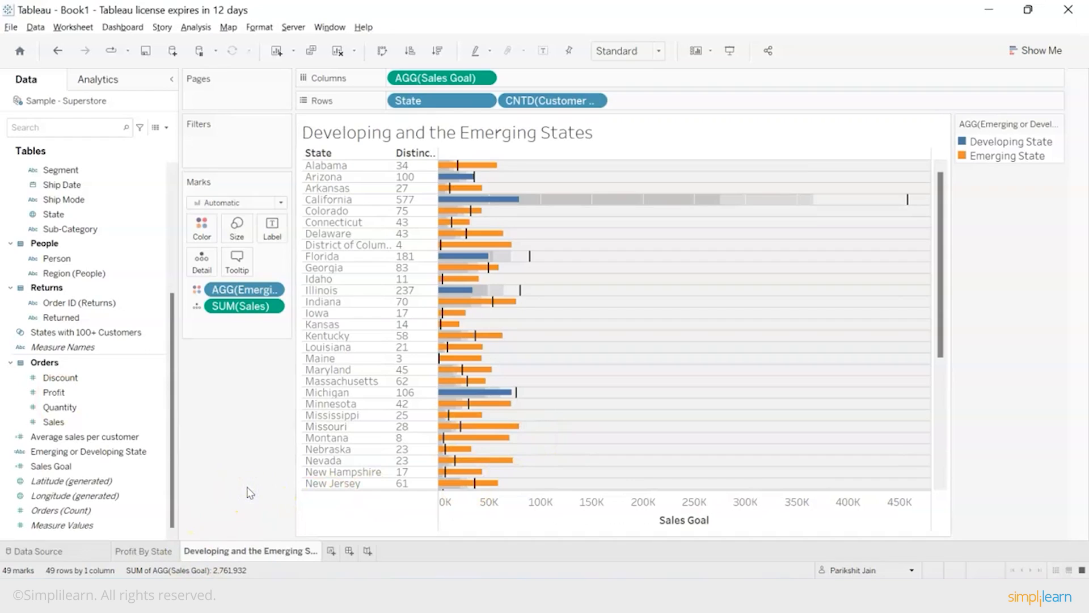
# Step: Examine average sales against the sales goal and customer count for states such as Arizona, Delaware, Michigan and Massachusetts
pyautogui.moveTo(473, 168)
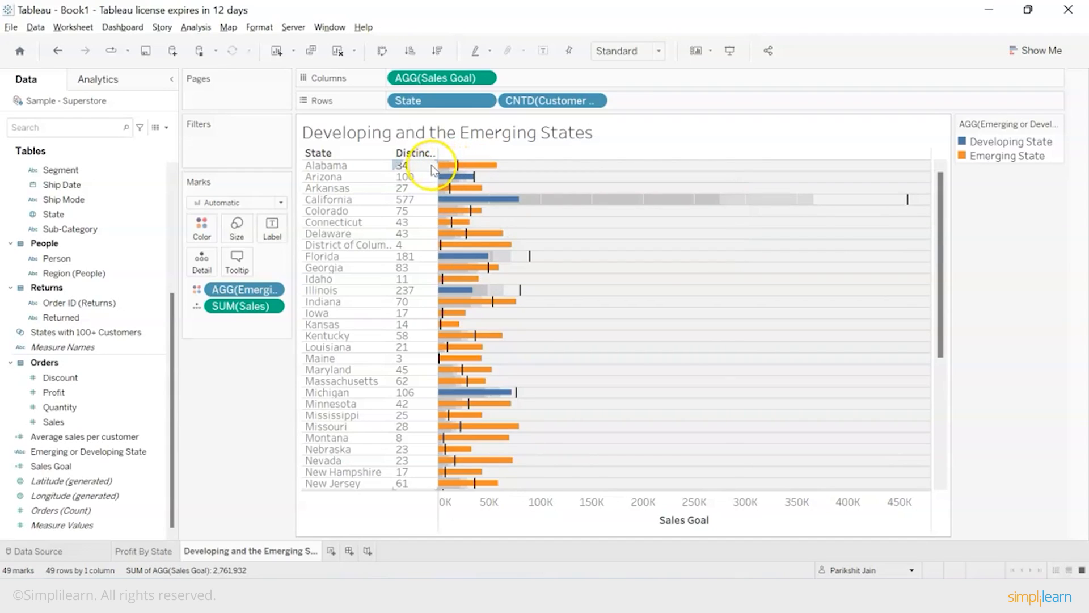
pyautogui.click(476, 177)
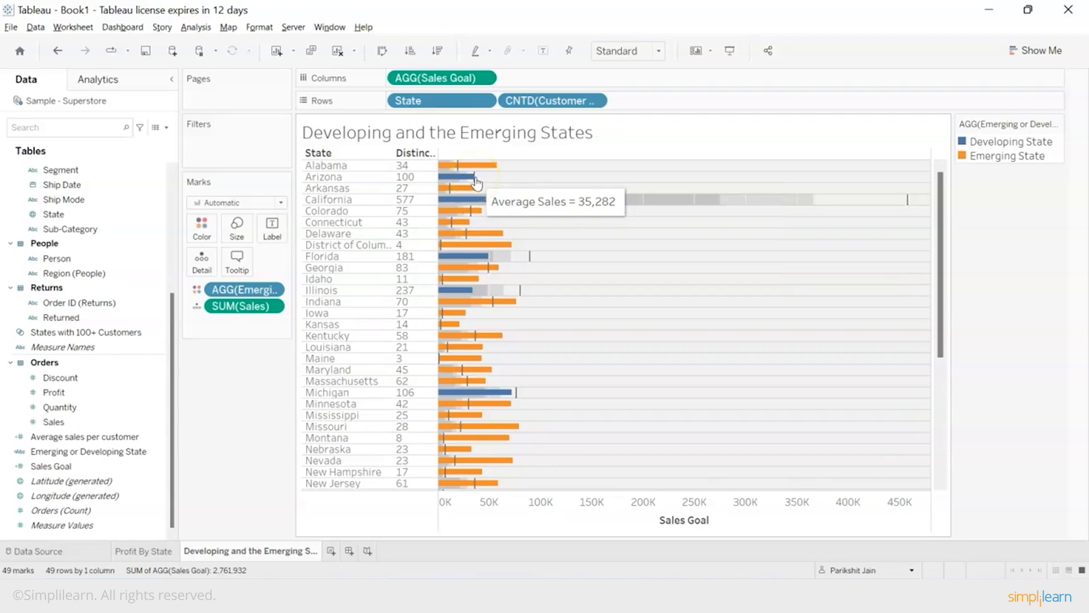
pyautogui.click(475, 182)
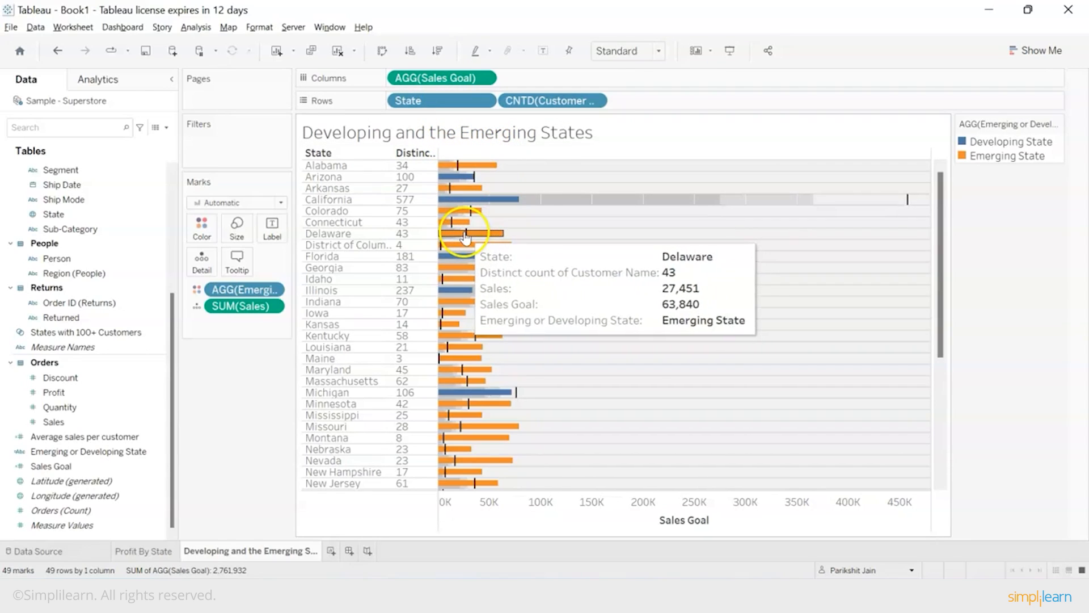
pyautogui.moveTo(448, 237)
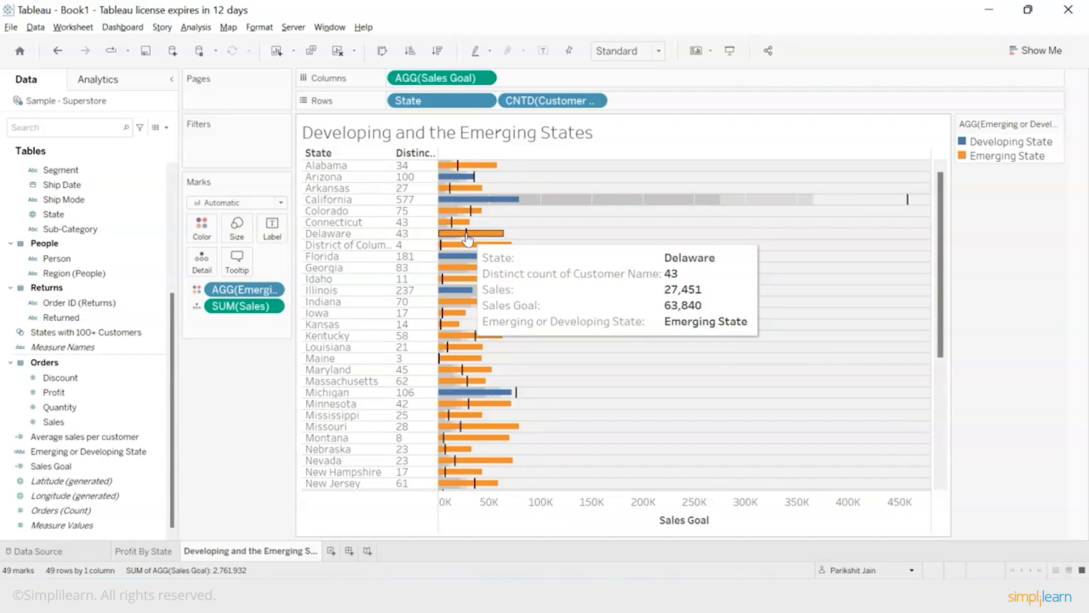
pyautogui.click(467, 239)
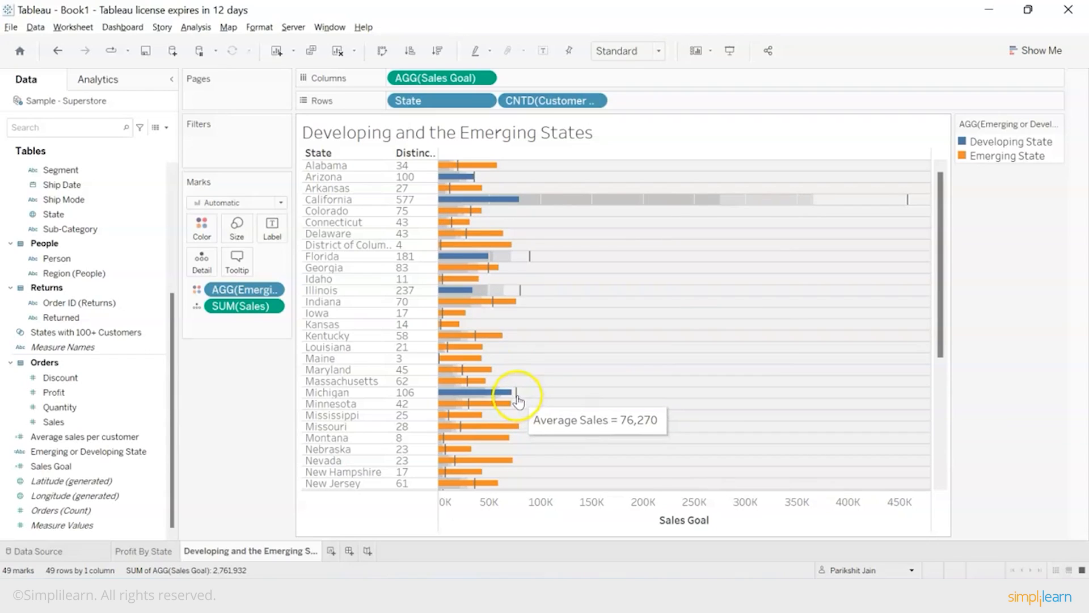
pyautogui.moveTo(495, 394)
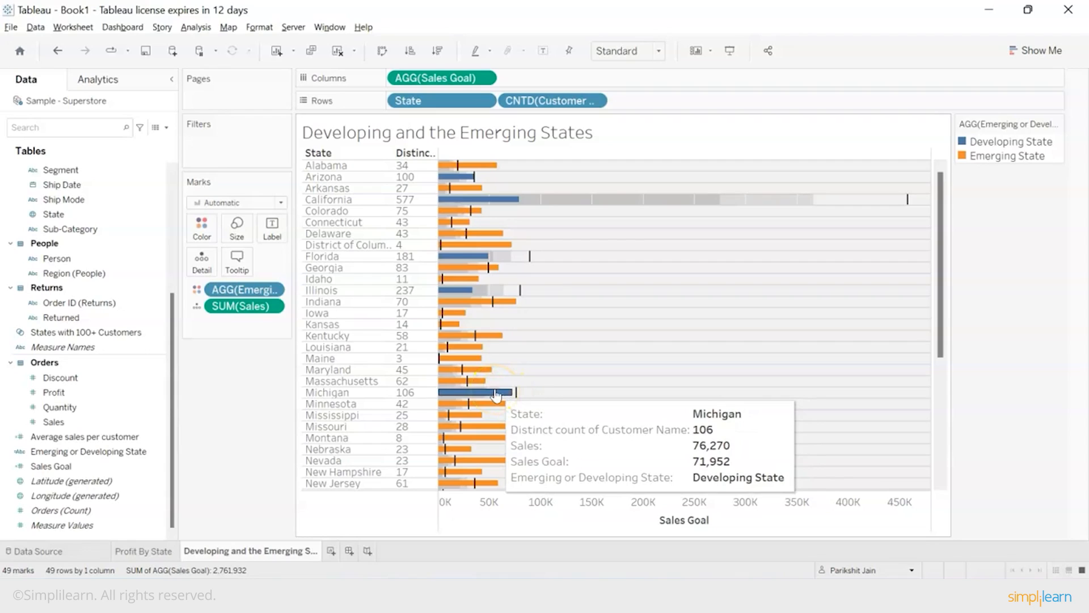
pyautogui.click(517, 394)
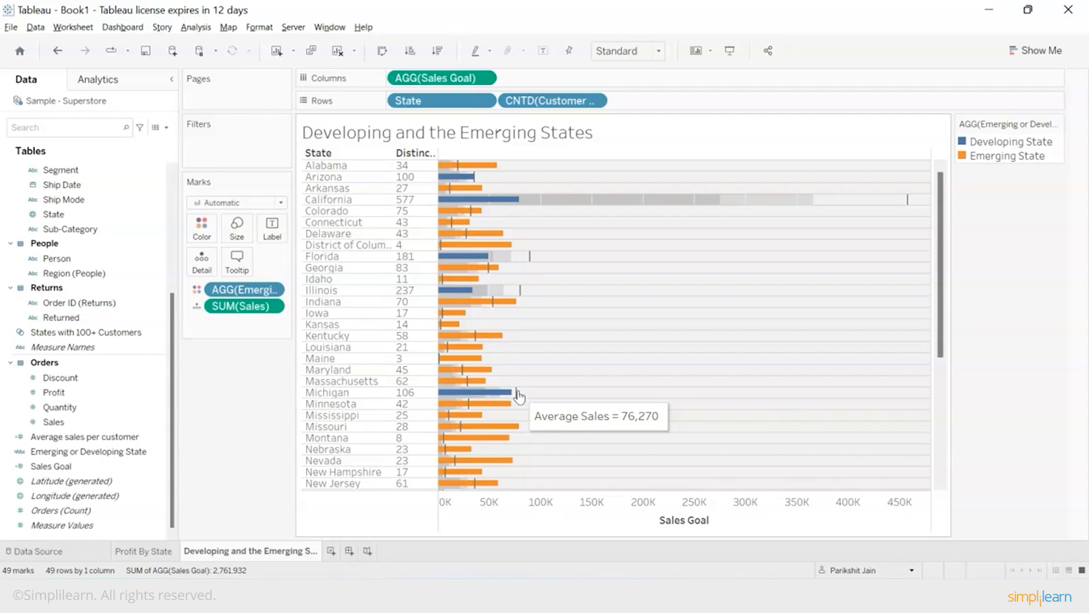
pyautogui.click(517, 394)
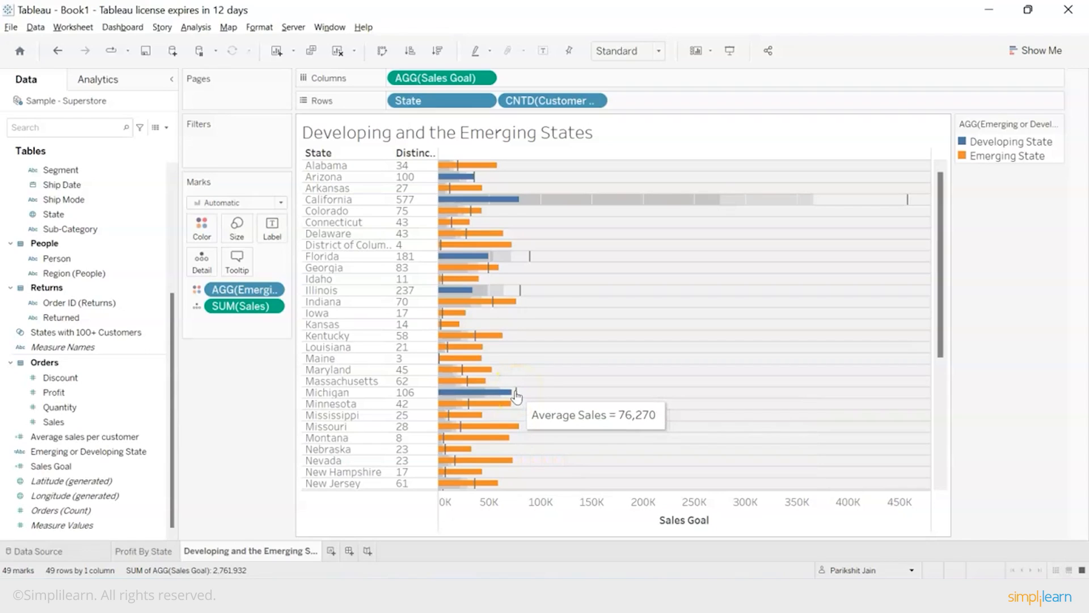
pyautogui.click(501, 394)
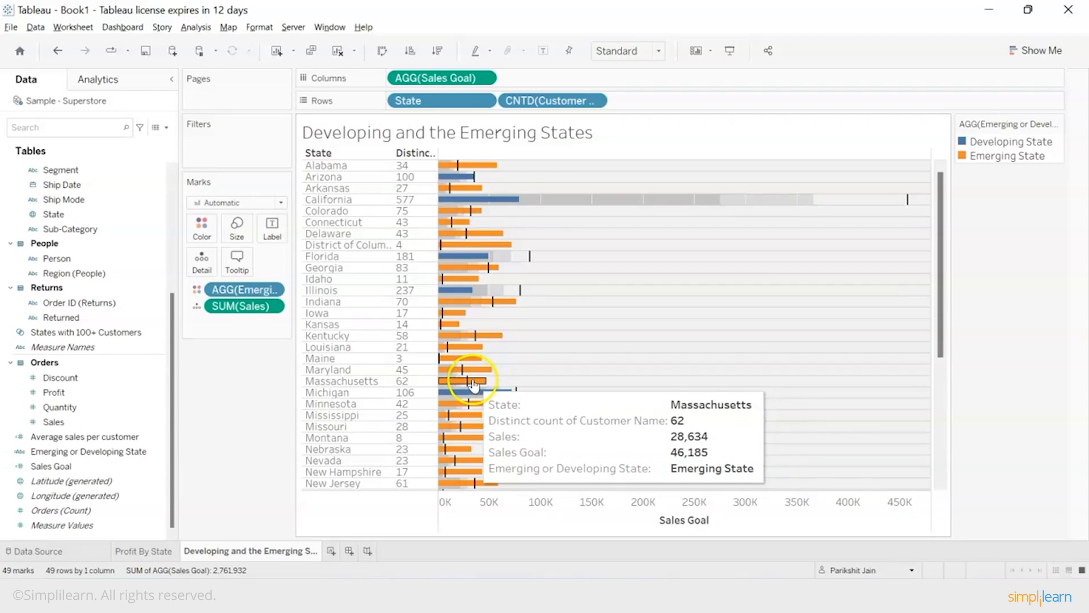
pyautogui.click(479, 388)
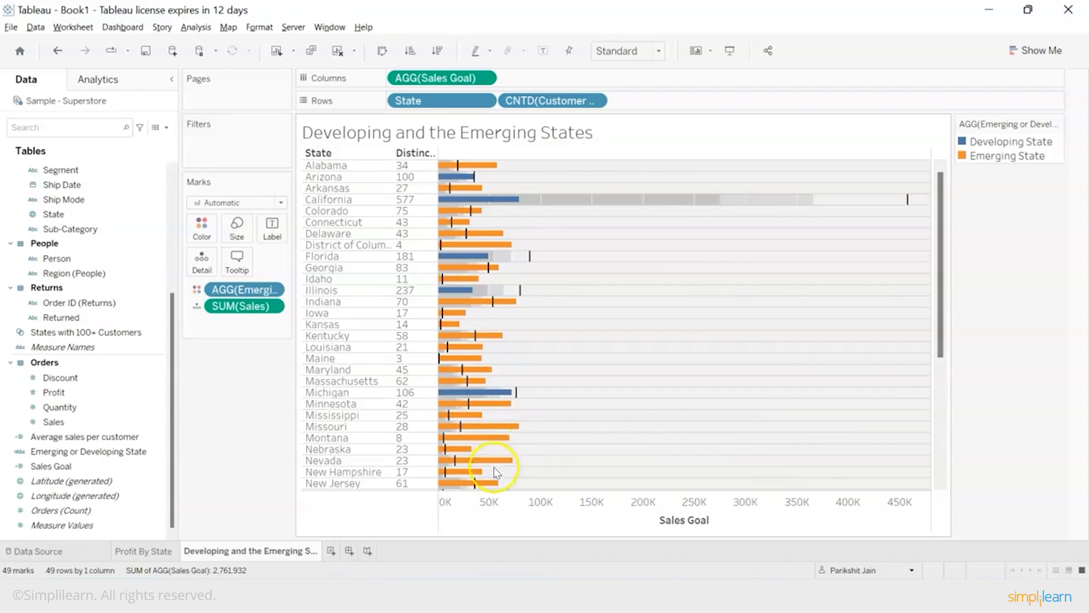
pyautogui.click(491, 516)
pyautogui.click(416, 400)
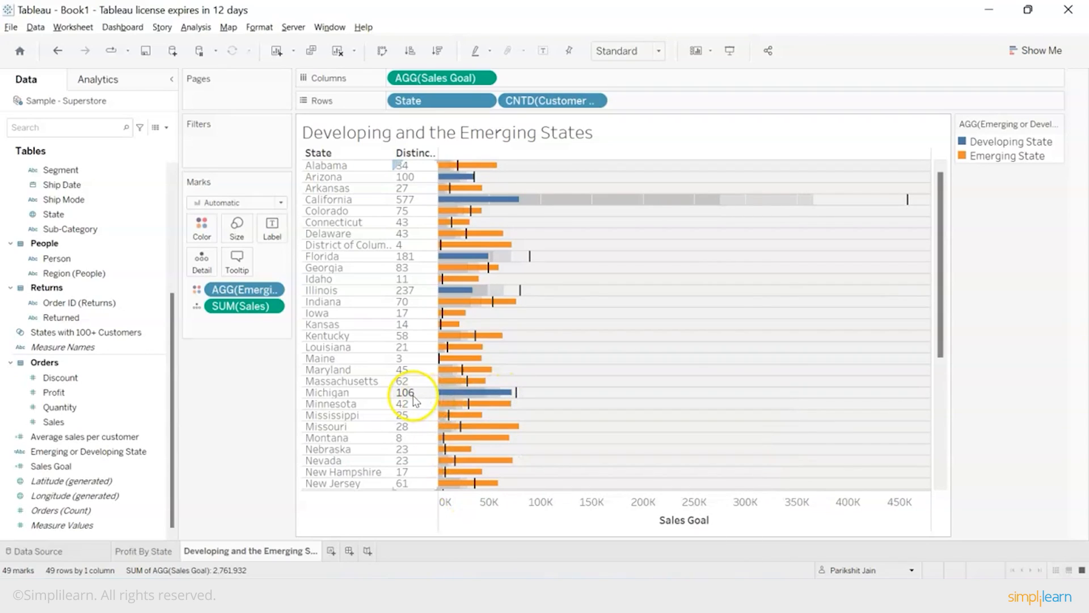
# Step: Sort the states in descending order by distinct count of customers
pyautogui.click(436, 156)
pyautogui.click(412, 167)
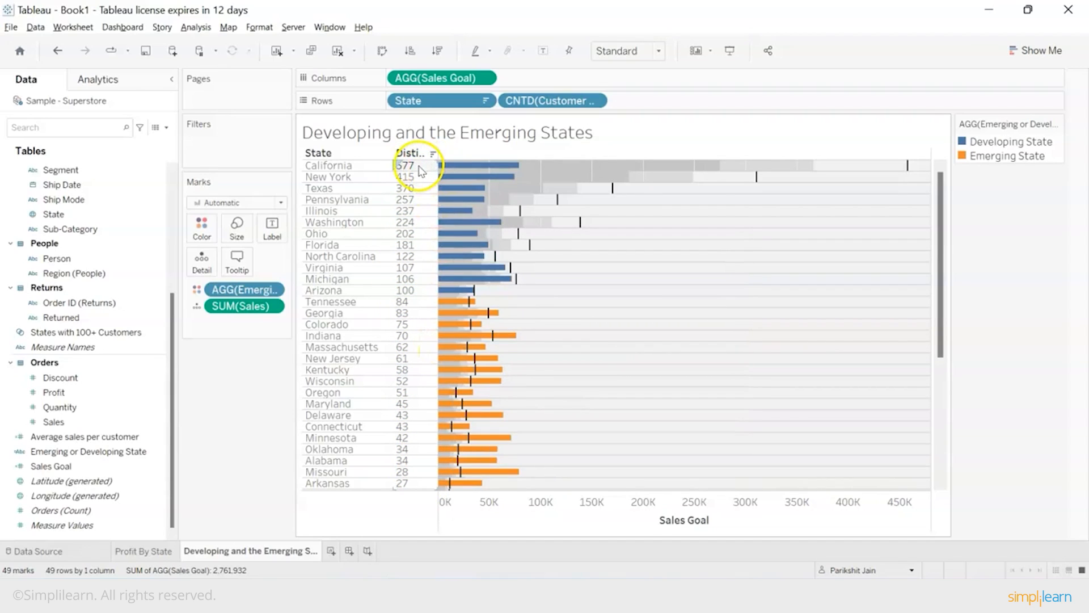
pyautogui.moveTo(470, 177)
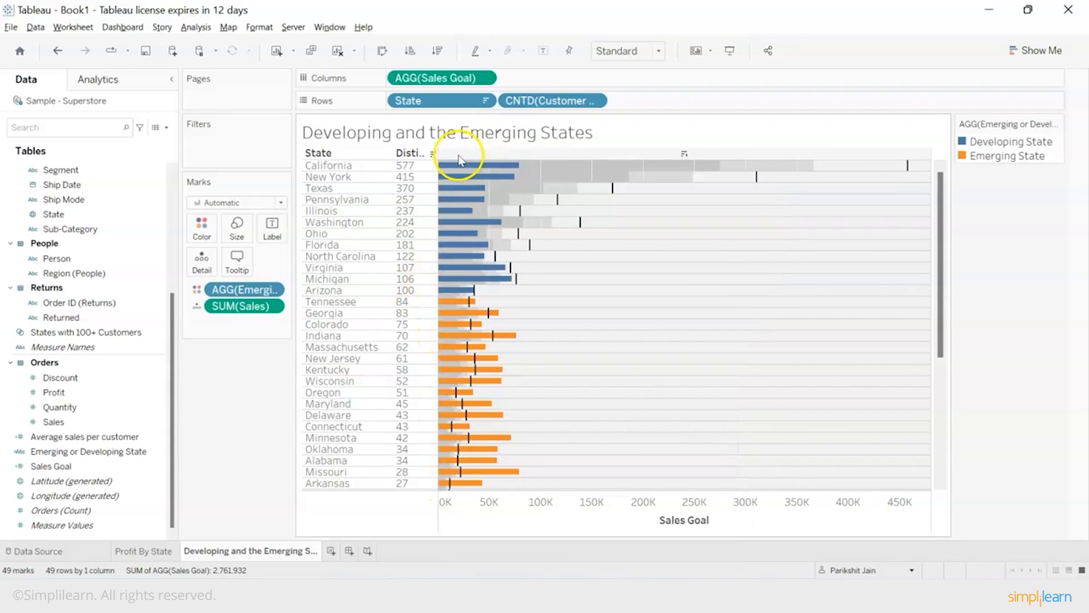
# Step: Sort the states in descending order by Sales Goal and inspect the details for Wyoming, California, New York and Nevada
pyautogui.click(685, 153)
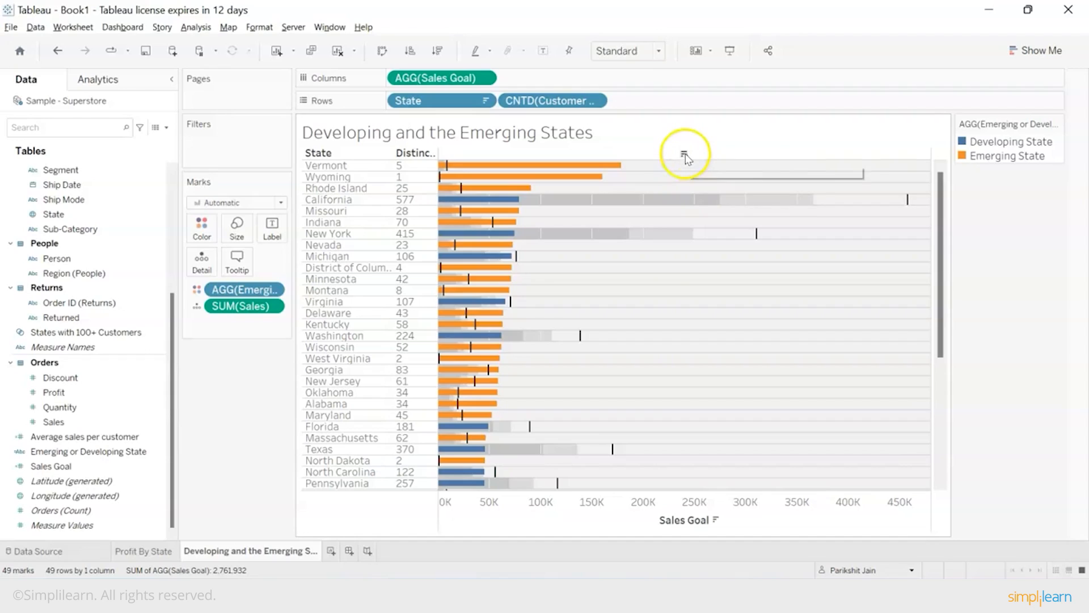
pyautogui.moveTo(622, 173)
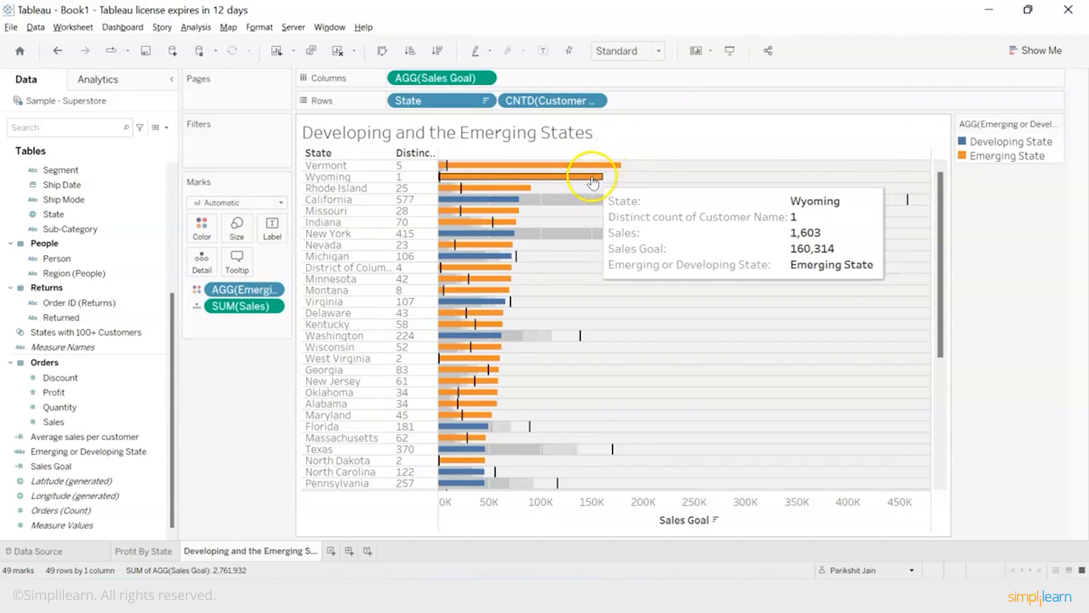
pyautogui.moveTo(565, 174)
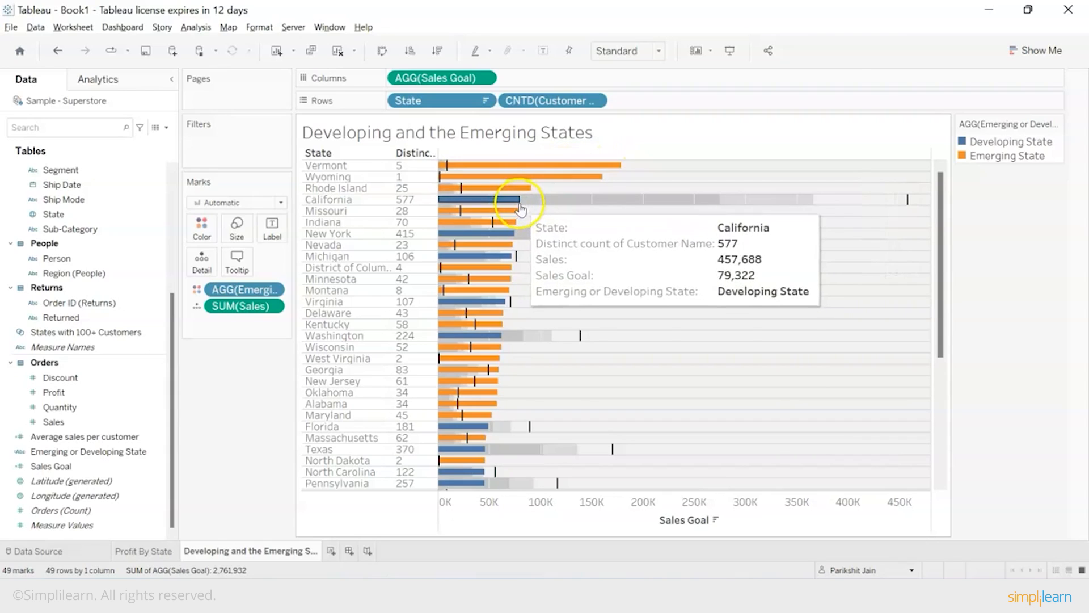
pyautogui.moveTo(516, 203)
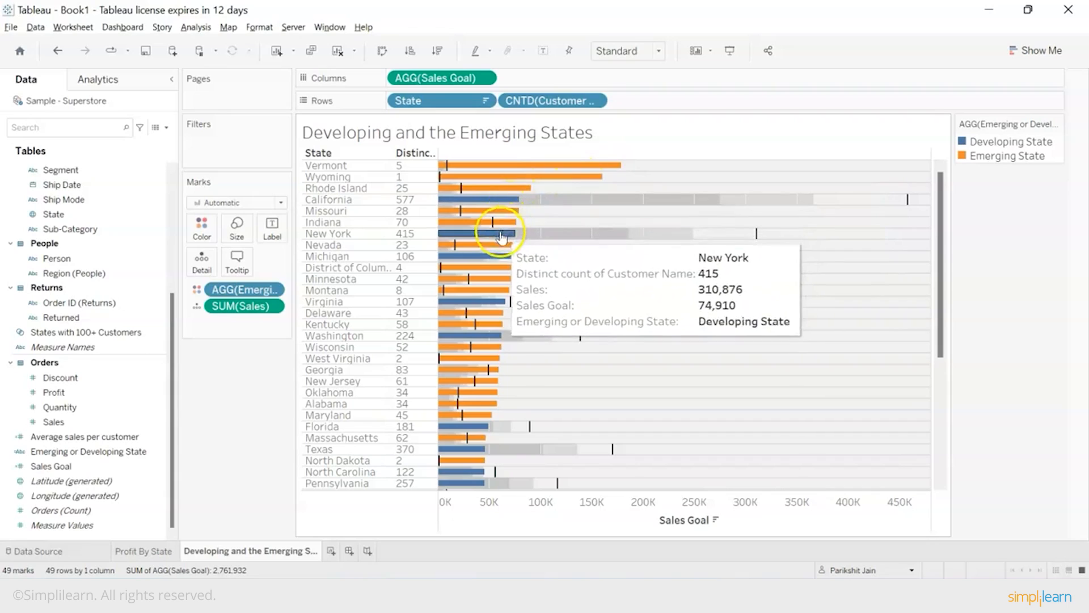
pyautogui.moveTo(495, 251)
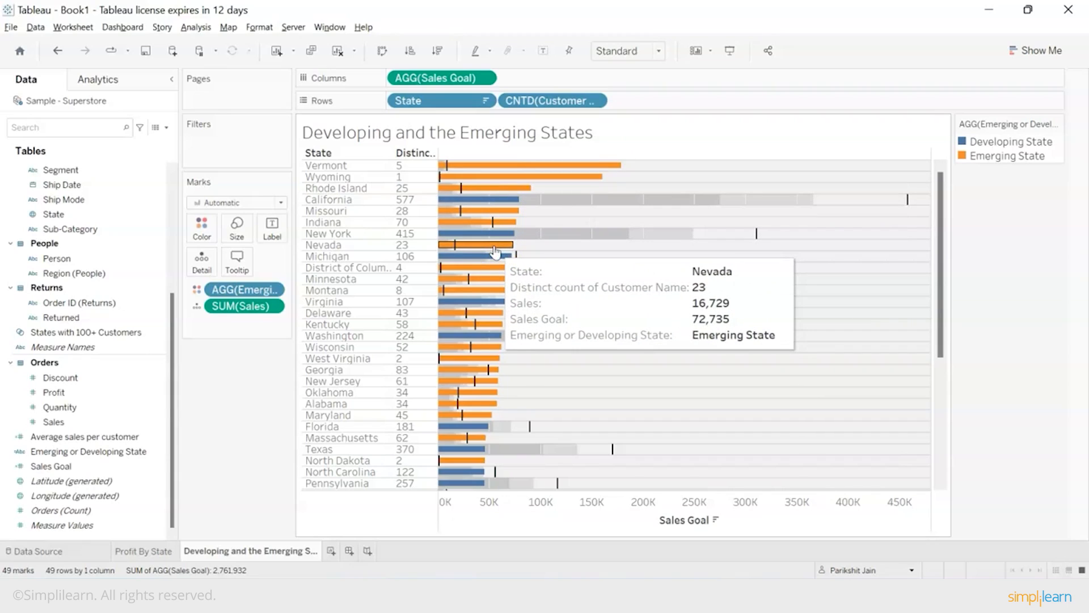
pyautogui.click(208, 444)
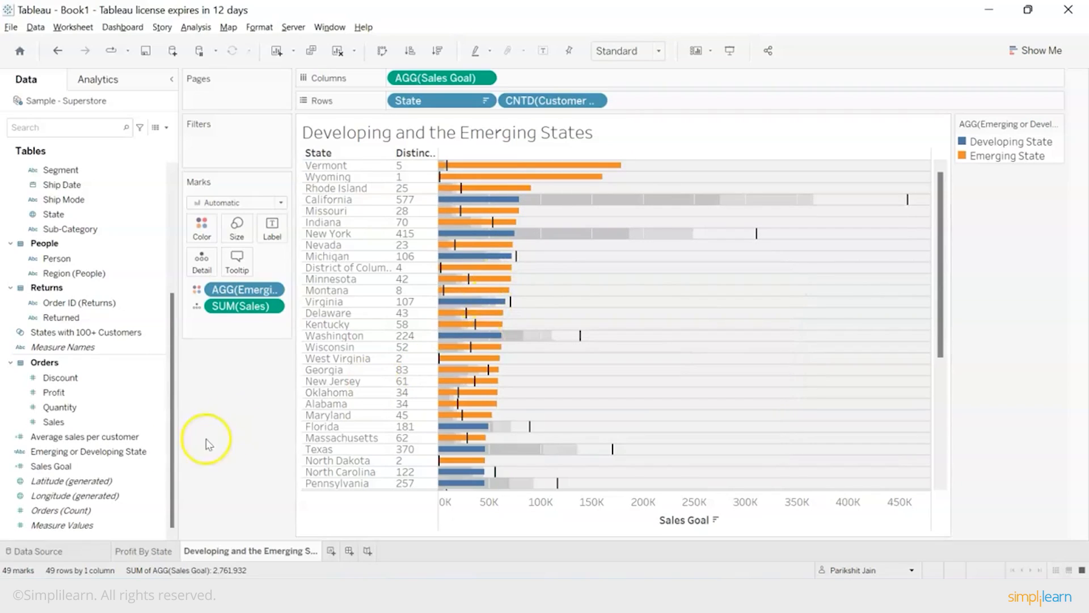
pyautogui.click(133, 466)
pyautogui.click(95, 513)
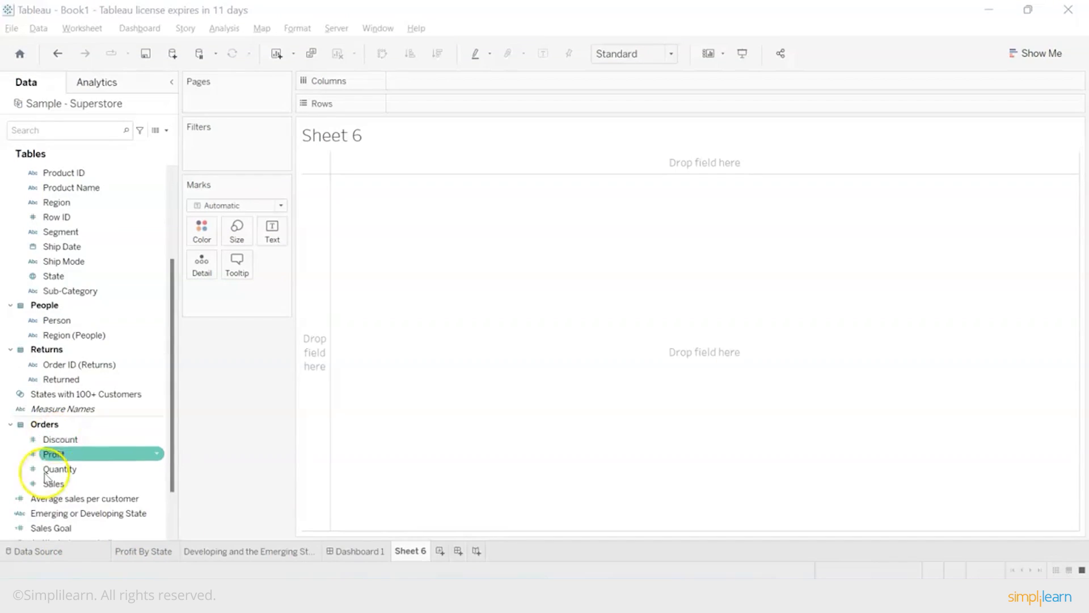
pyautogui.click(88, 364)
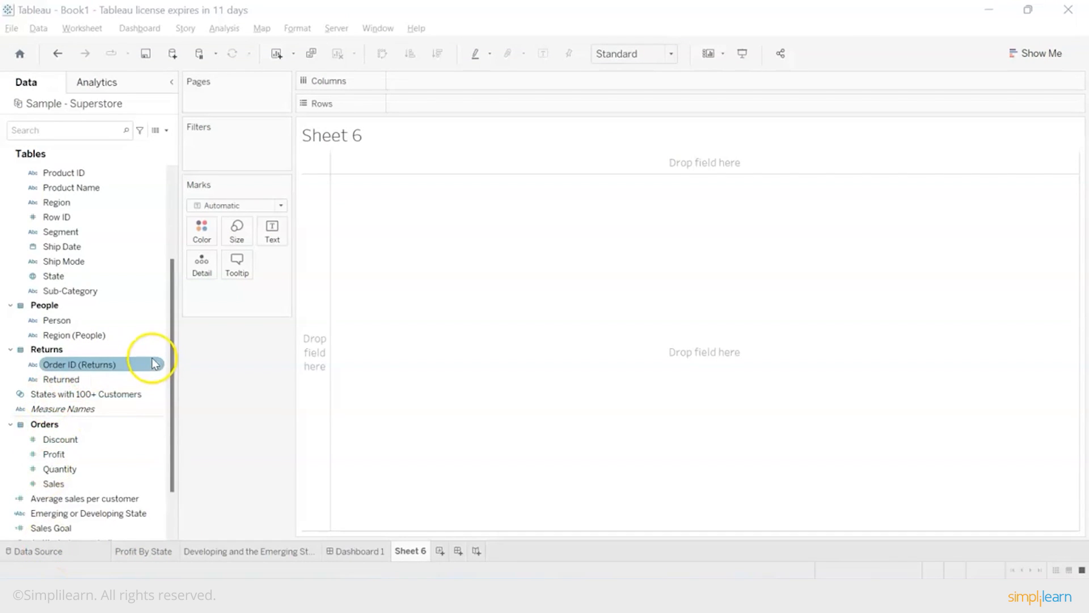
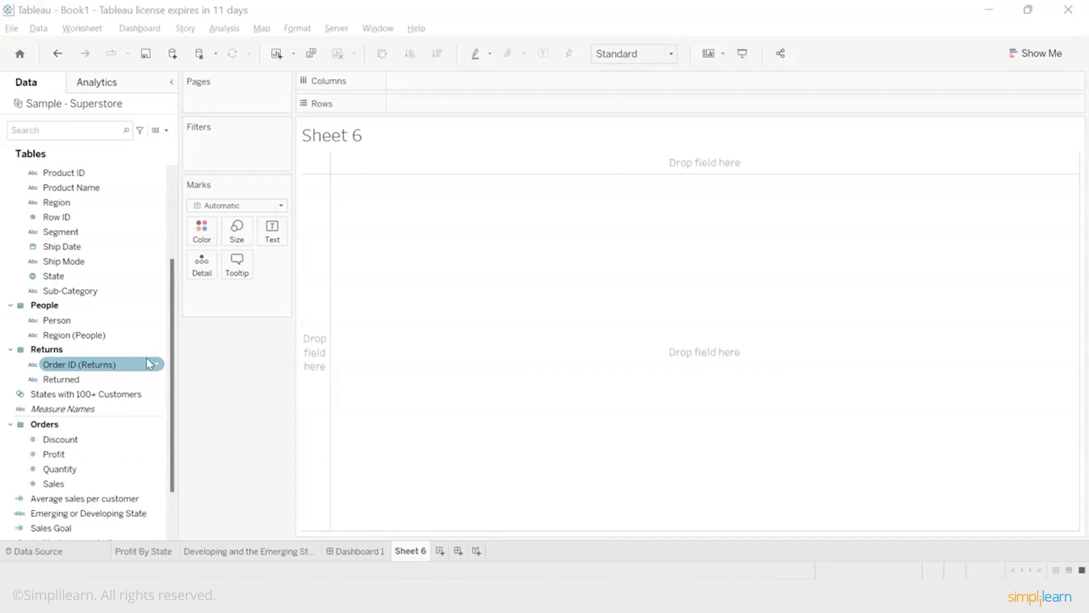
# Step: Review the Sample - Superstore data source with its Orders table, and return to Sheet 6
pyautogui.click(134, 438)
pyautogui.click(104, 562)
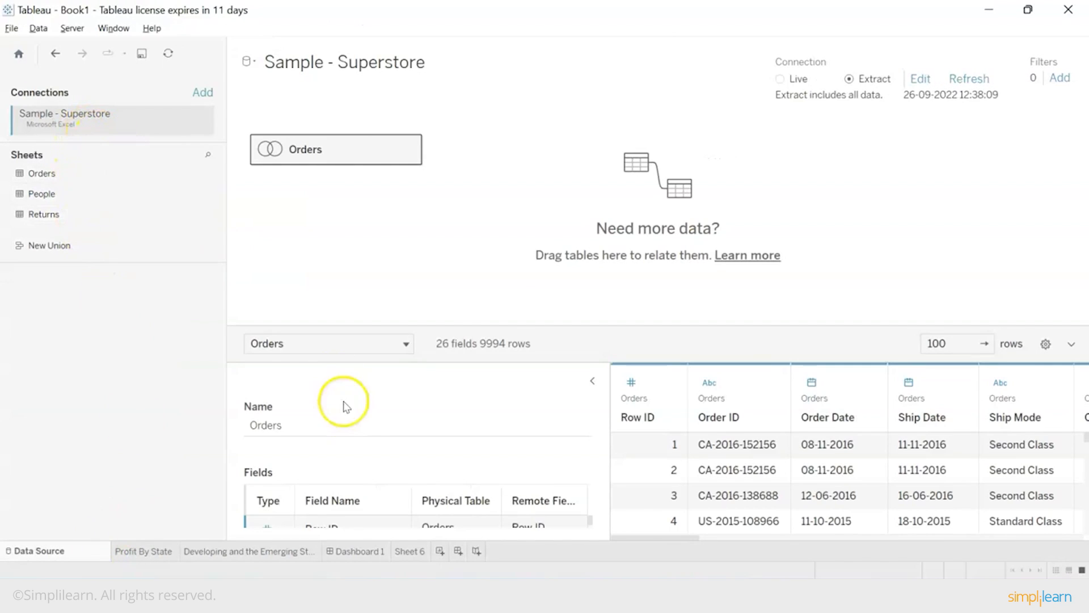
pyautogui.click(409, 551)
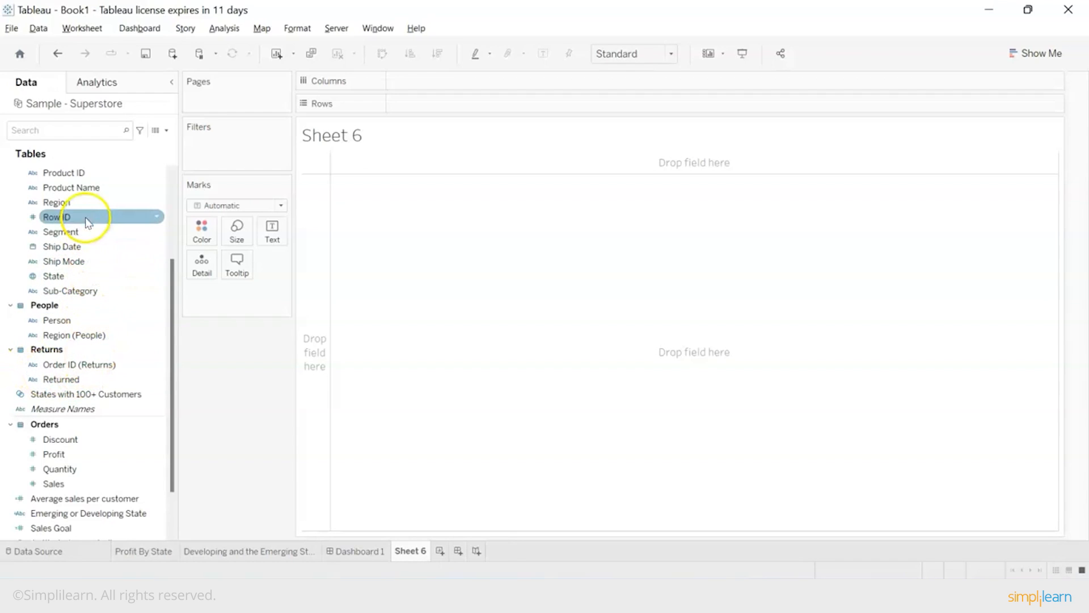
# Step: Build a bar chart on Sheet 6 with Region and State as rows and Sales and Profit as columns
pyautogui.moveTo(83, 209); pyautogui.dragTo(450, 107)
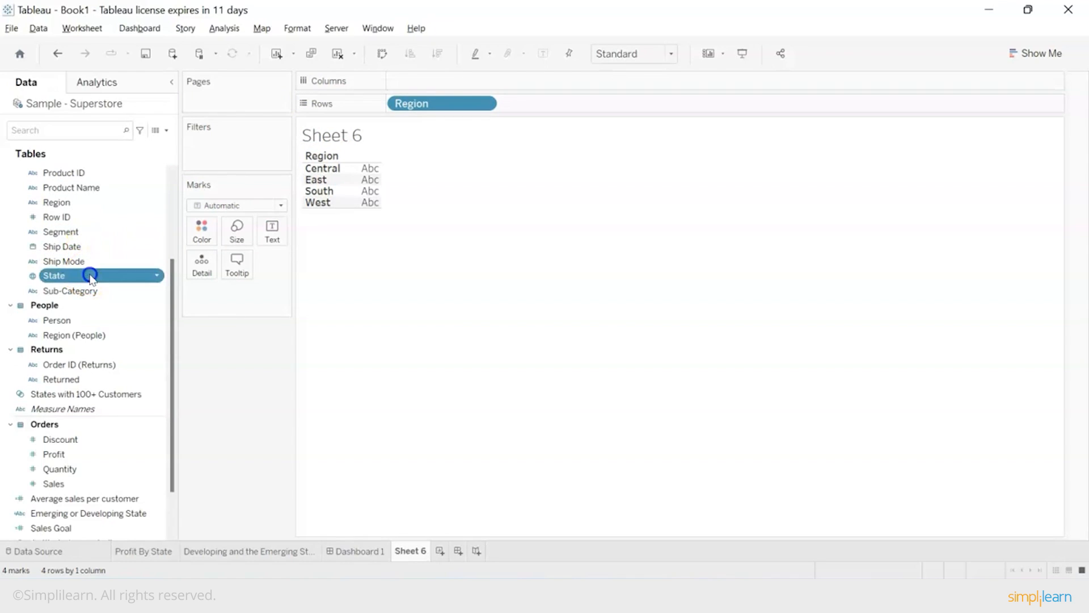
pyautogui.moveTo(90, 276); pyautogui.dragTo(577, 106)
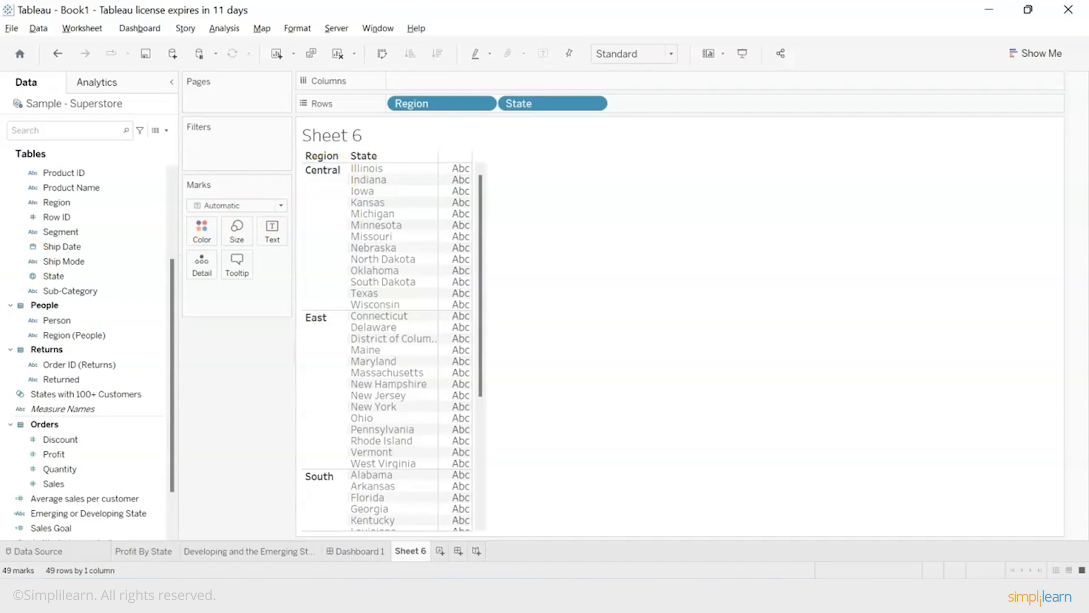
pyautogui.scroll(-1, 78, 397)
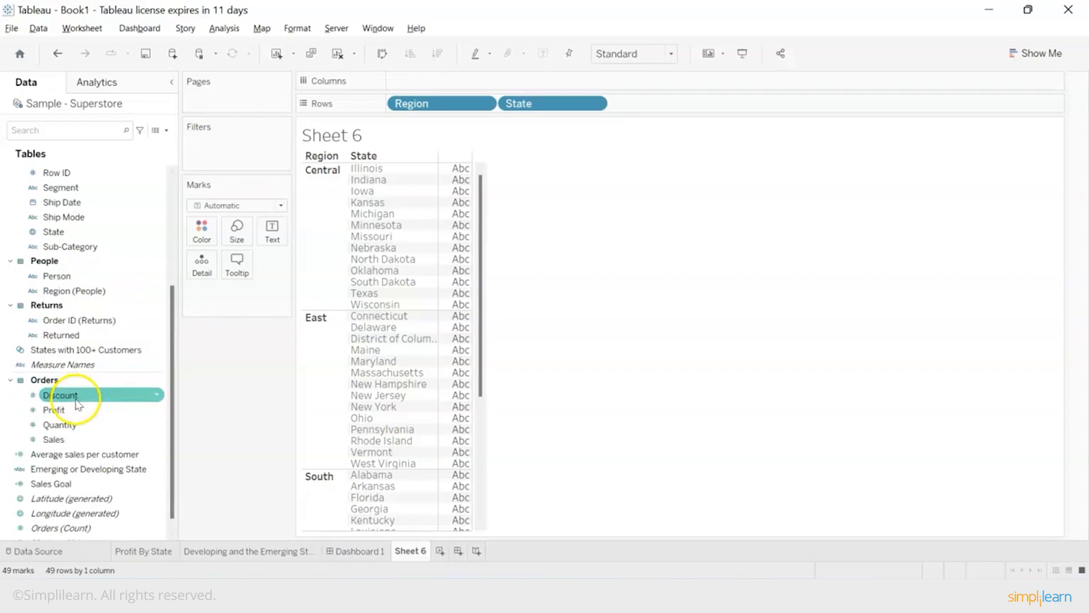
pyautogui.moveTo(71, 441); pyautogui.dragTo(407, 89)
pyautogui.moveTo(116, 410); pyautogui.dragTo(567, 82)
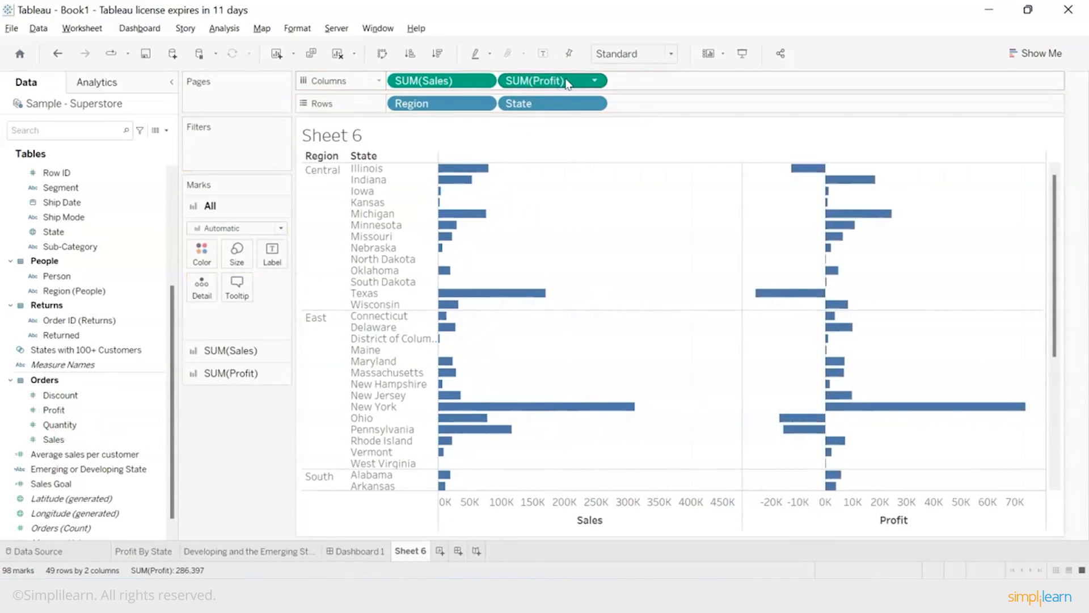
# Step: Color the Sales and Profit bars by Region
pyautogui.click(505, 385)
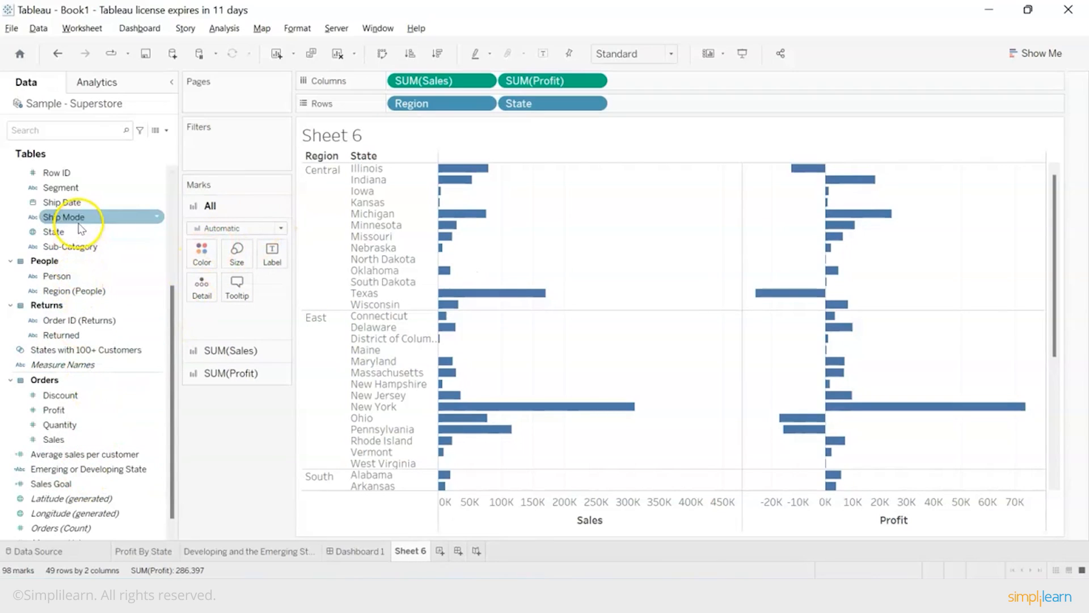
pyautogui.scroll(1, 79, 216)
pyautogui.moveTo(78, 203); pyautogui.dragTo(202, 252)
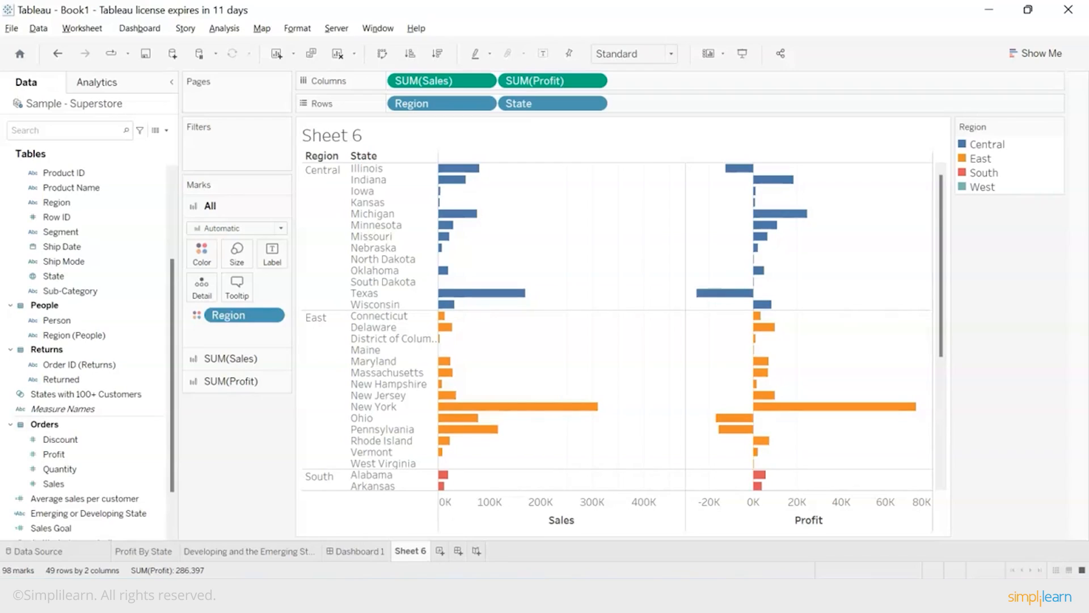
pyautogui.click(202, 318)
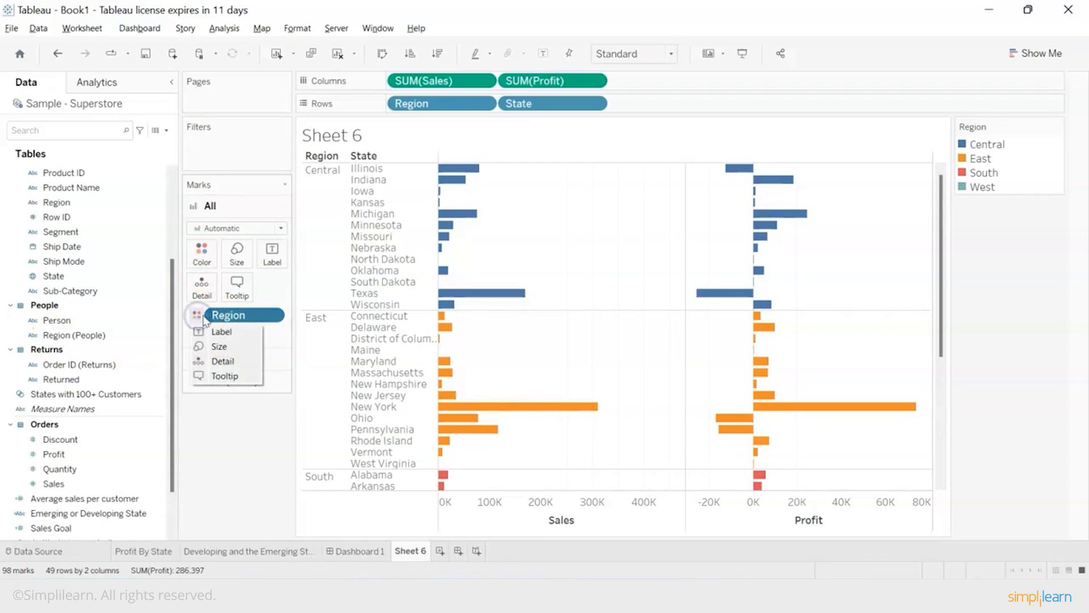
pyautogui.click(202, 252)
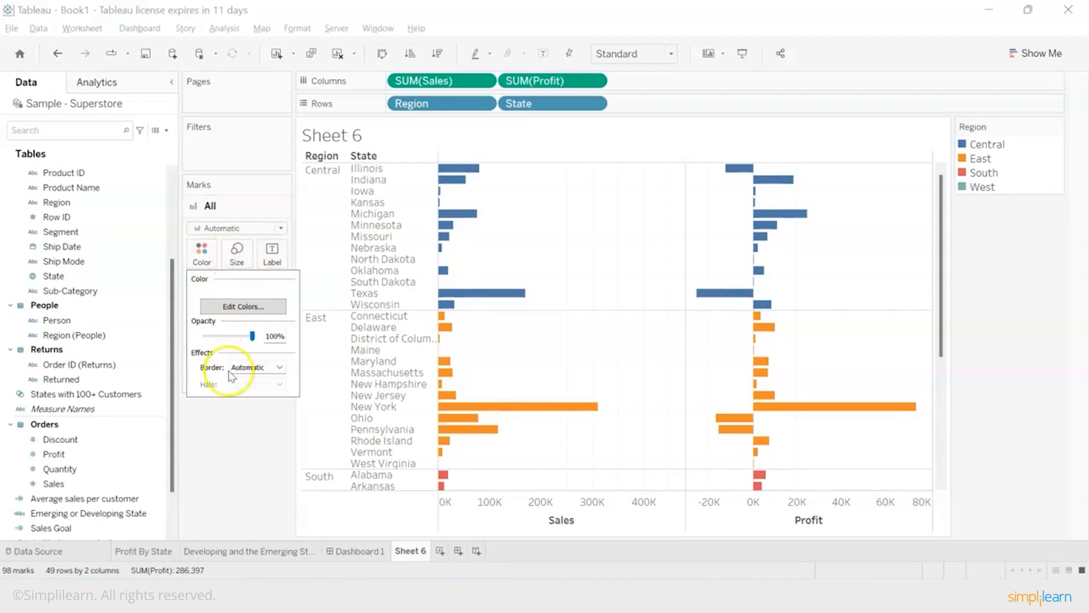
pyautogui.click(238, 420)
pyautogui.click(242, 319)
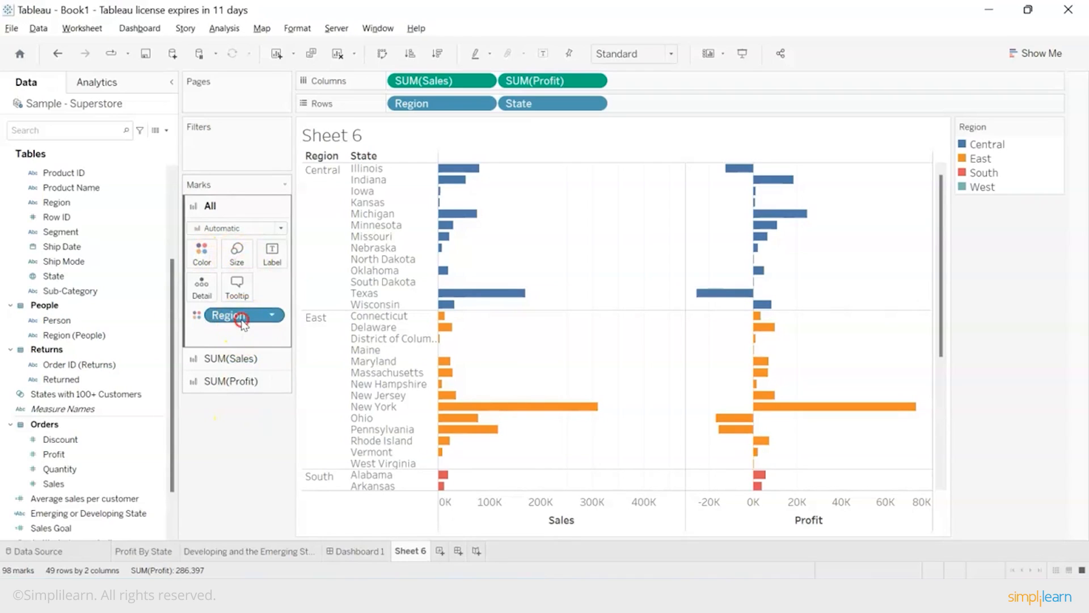
pyautogui.click(208, 423)
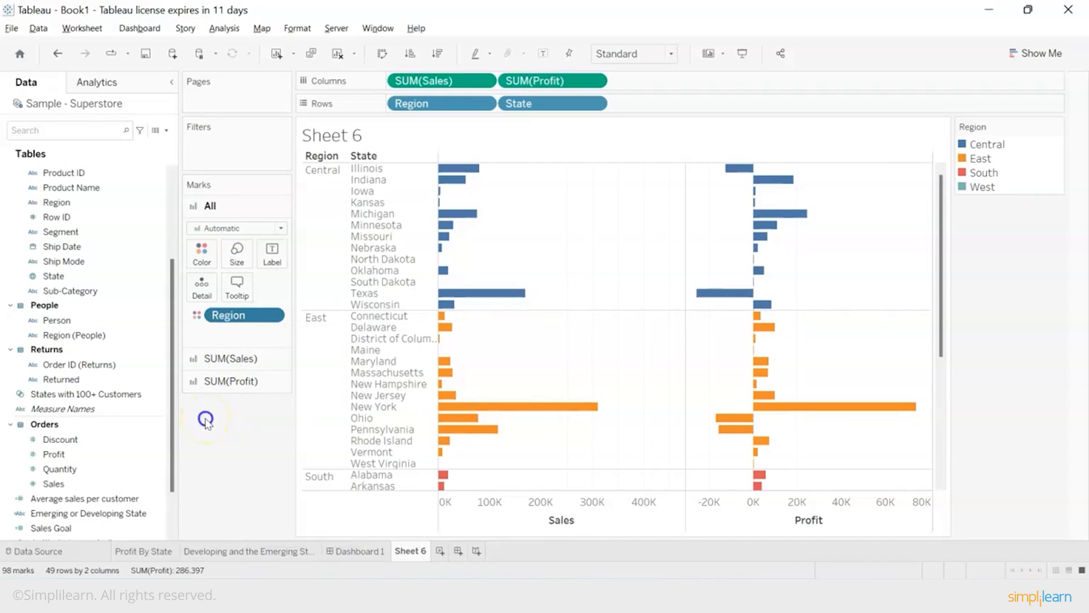
pyautogui.click(280, 229)
pyautogui.click(282, 228)
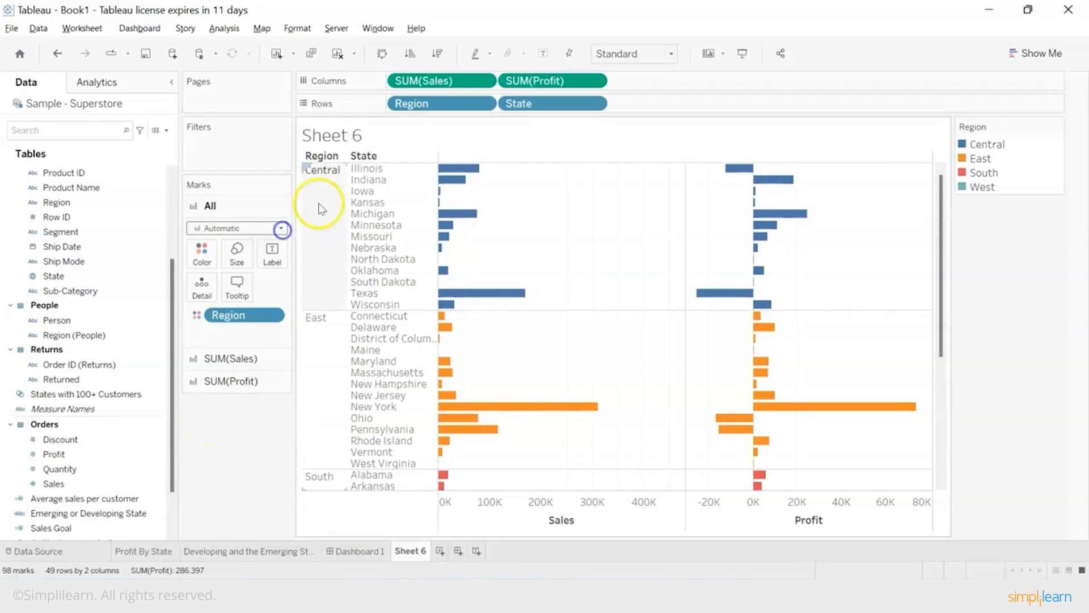
pyautogui.rightClick(450, 112)
pyautogui.click(219, 494)
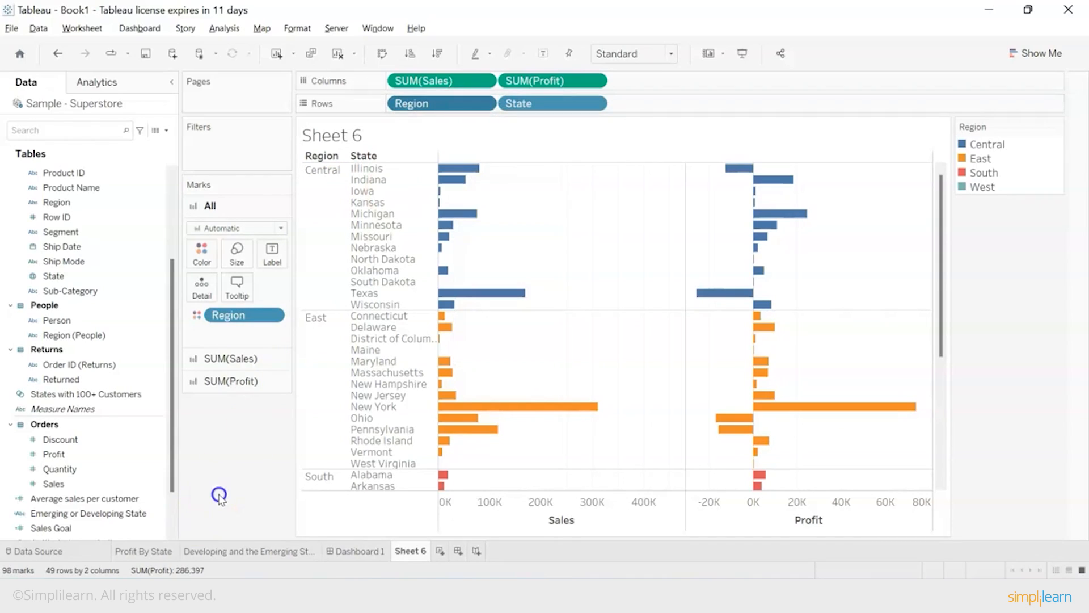
pyautogui.rightClick(253, 318)
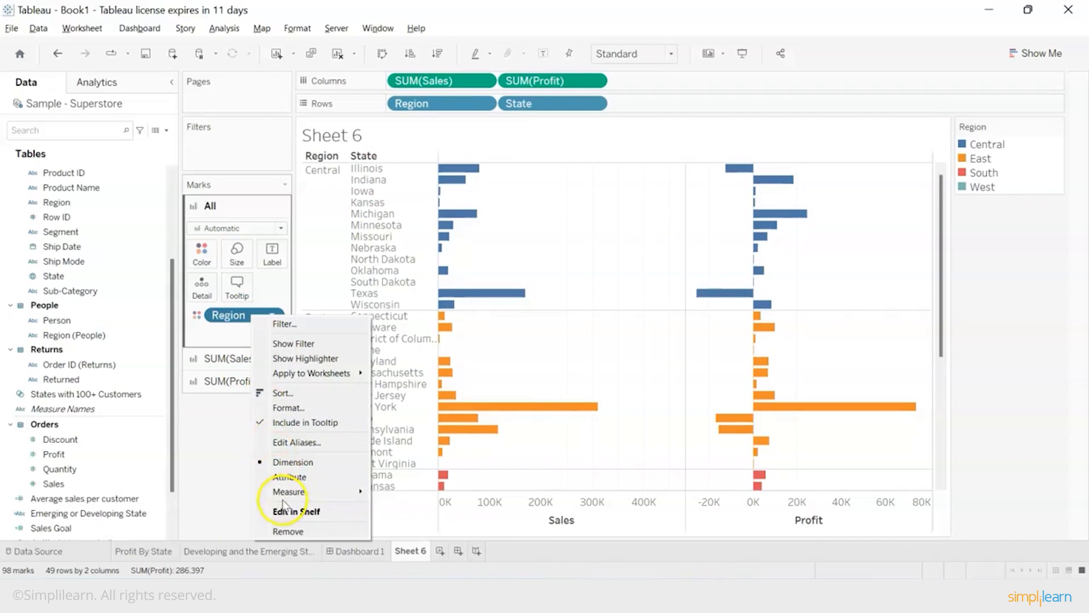
pyautogui.click(223, 443)
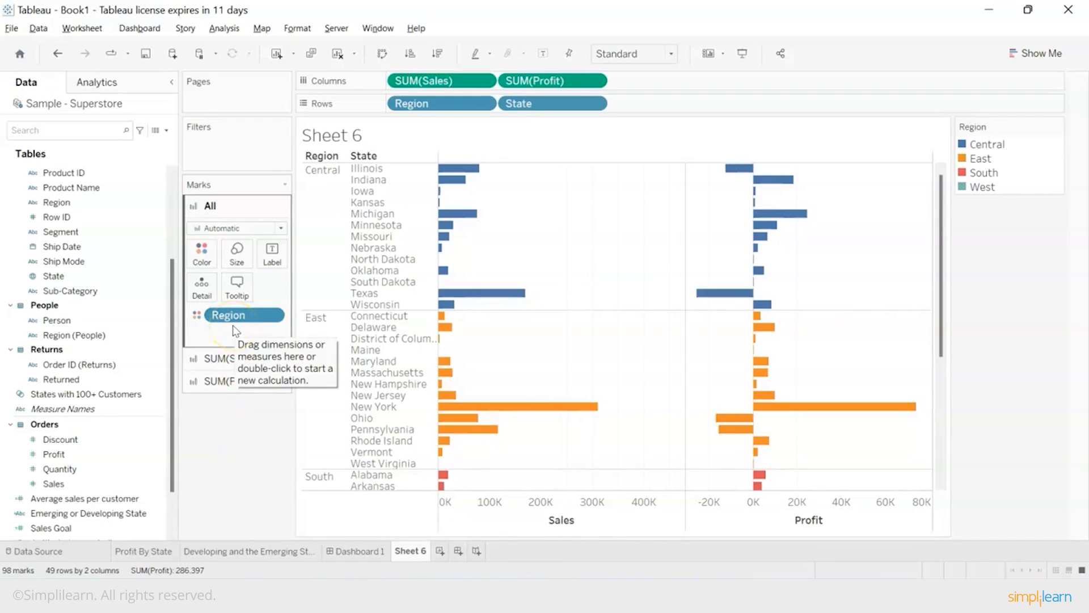
pyautogui.click(205, 323)
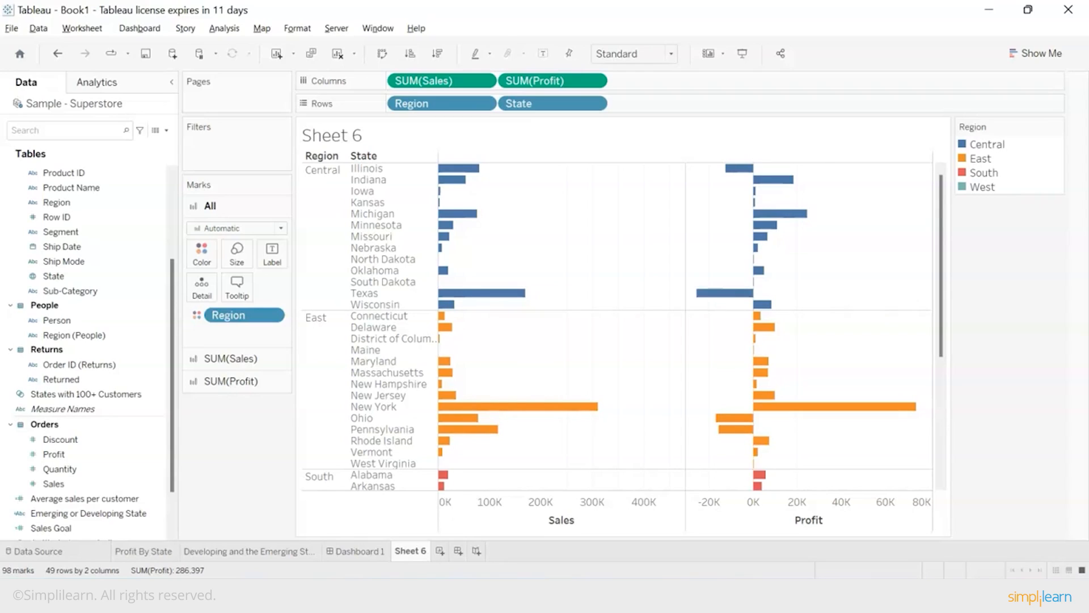
pyautogui.rightClick(226, 316)
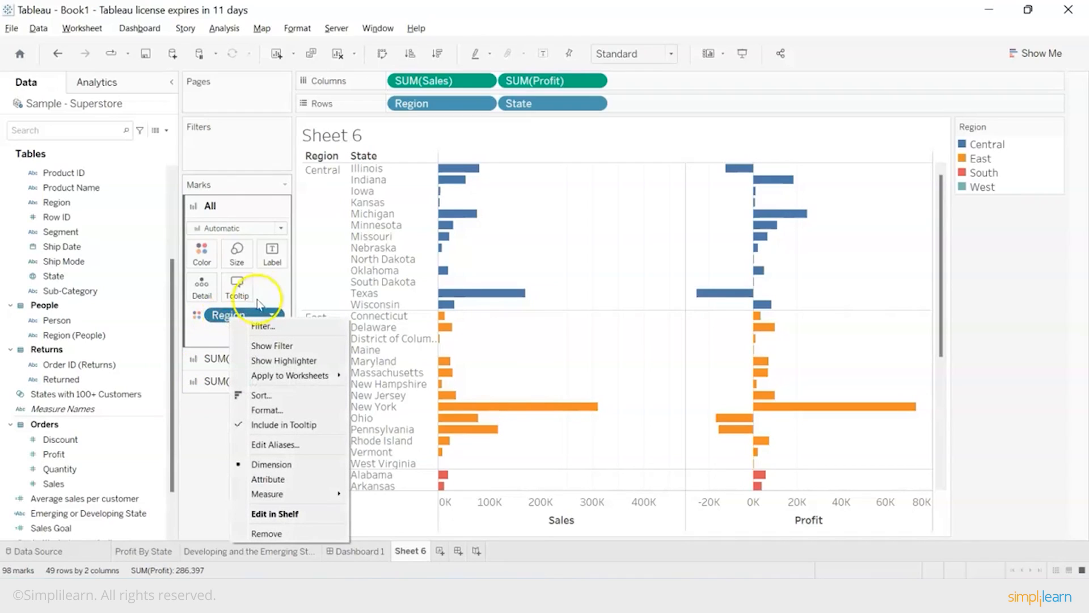
pyautogui.click(287, 188)
pyautogui.click(256, 366)
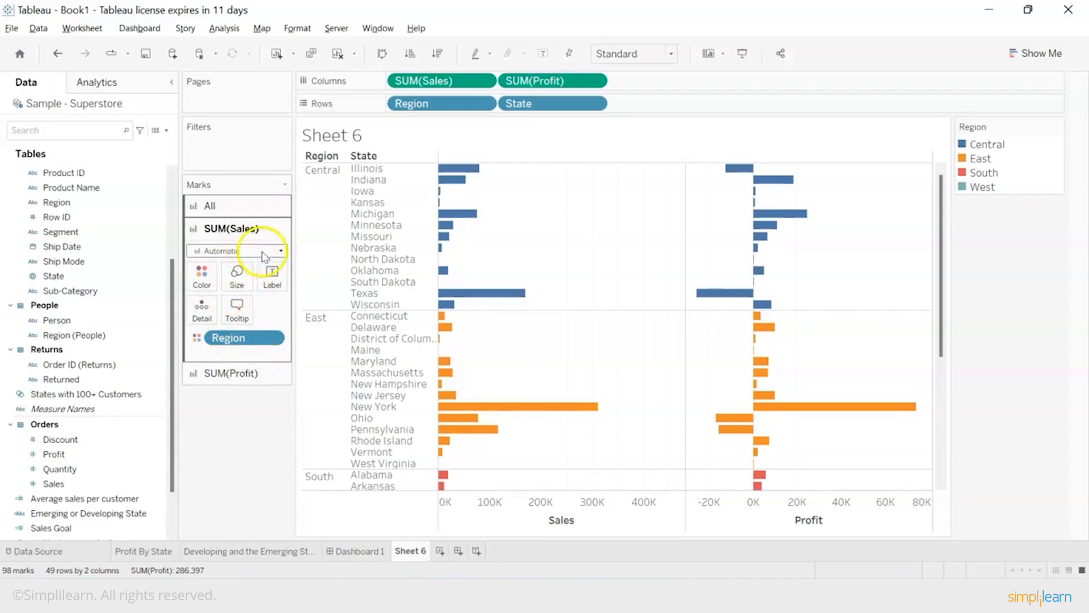
pyautogui.click(281, 253)
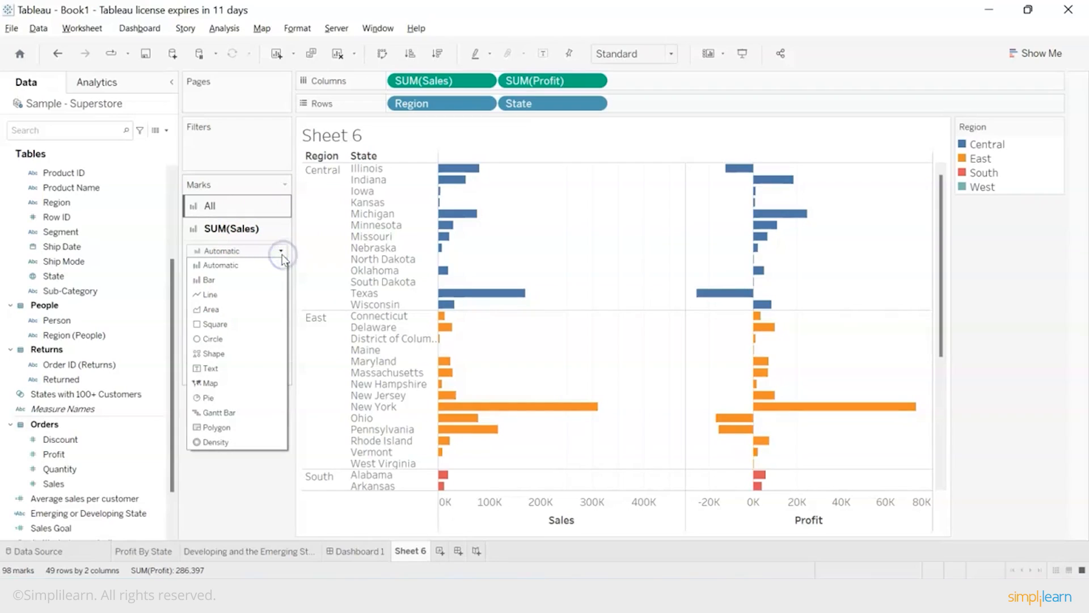
pyautogui.click(281, 252)
pyautogui.click(56, 514)
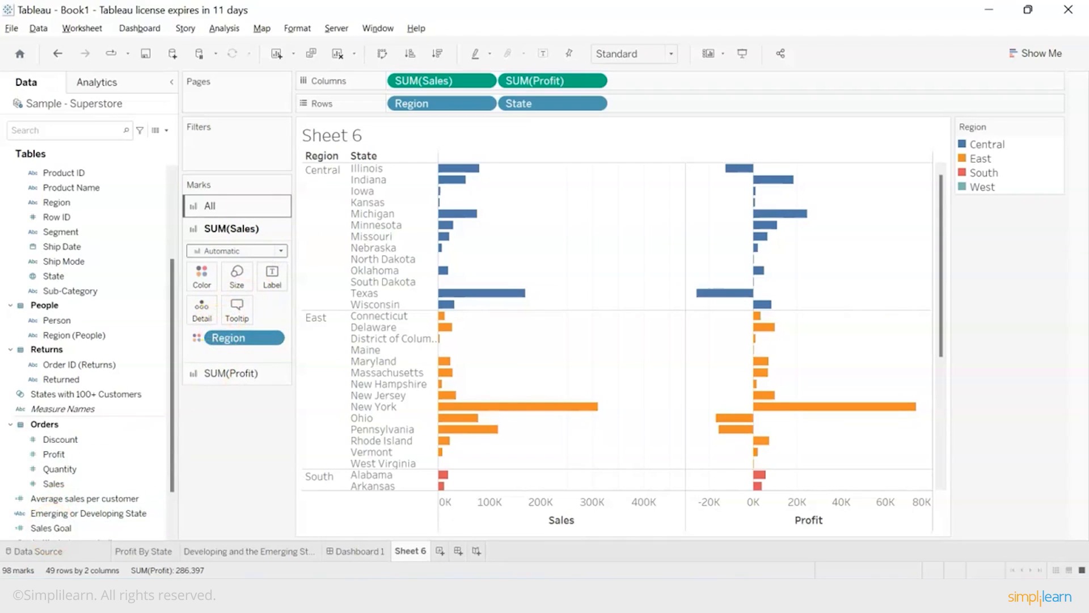
# Step: Show mark labels on both the Sales and Profit bars
pyautogui.click(285, 262)
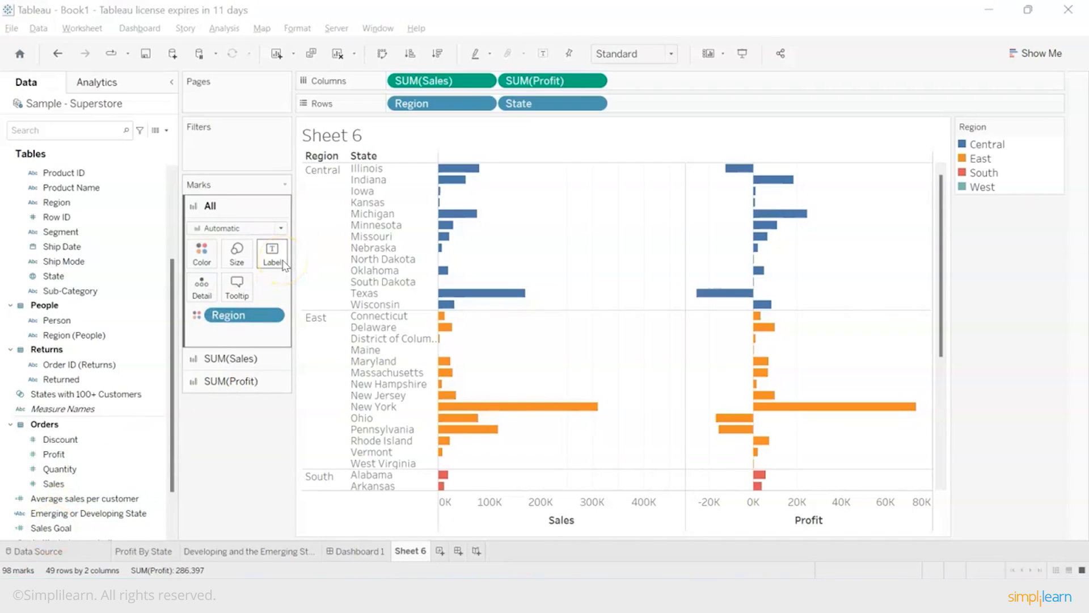
pyautogui.click(284, 264)
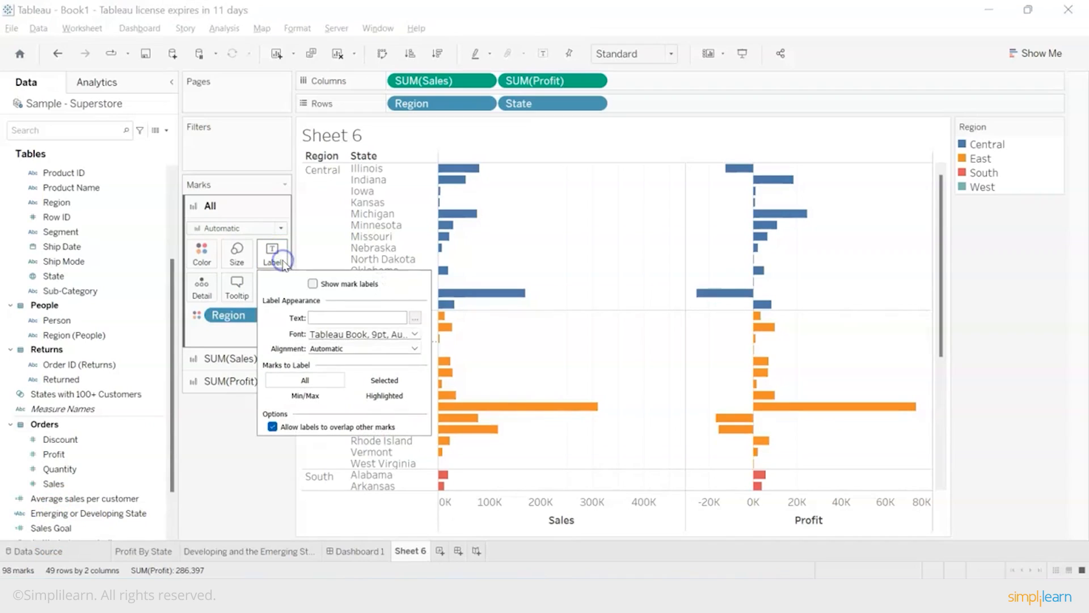
pyautogui.click(313, 288)
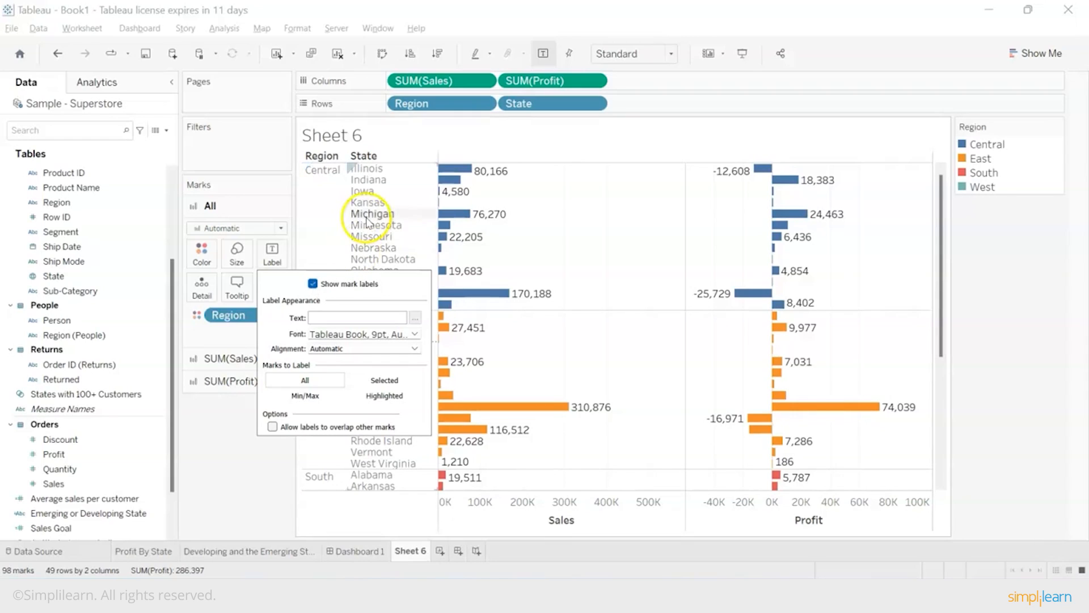
# Step: Place Profit before Sales in the columns and rename Sheet 6 as Region and State analysis-Report
pyautogui.moveTo(470, 81); pyautogui.dragTo(668, 84)
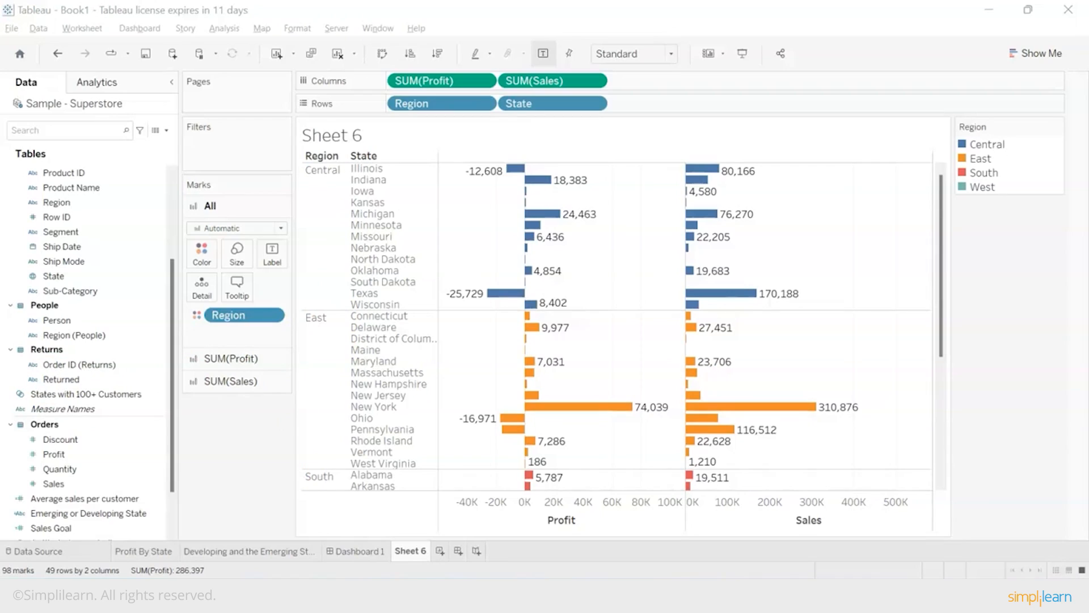
pyautogui.doubleClick(413, 551)
pyautogui.write('Region and State analysis')
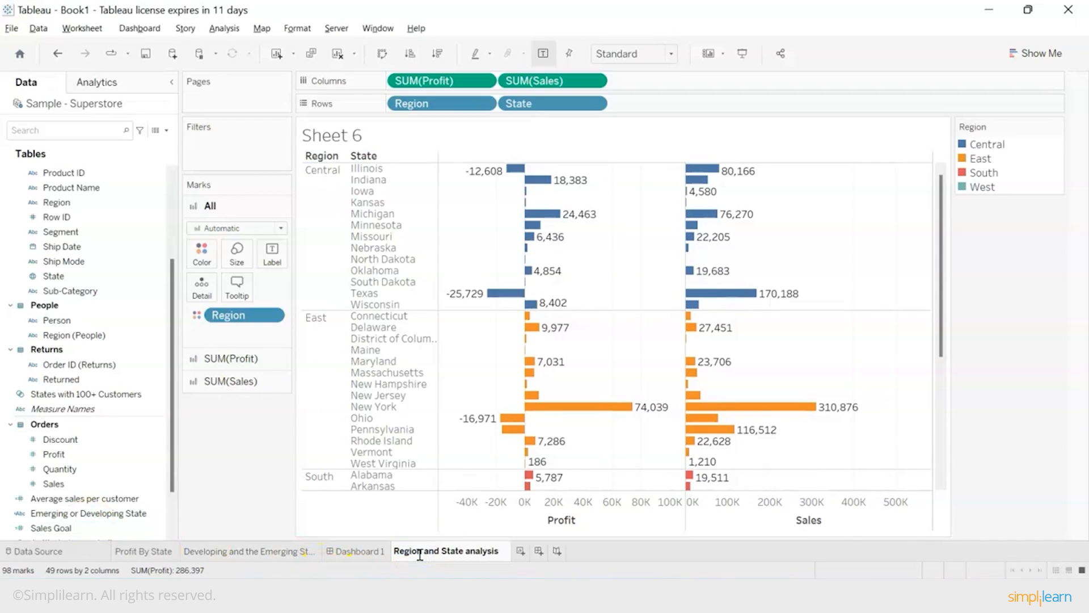
pyautogui.write('-Report')
pyautogui.click(222, 488)
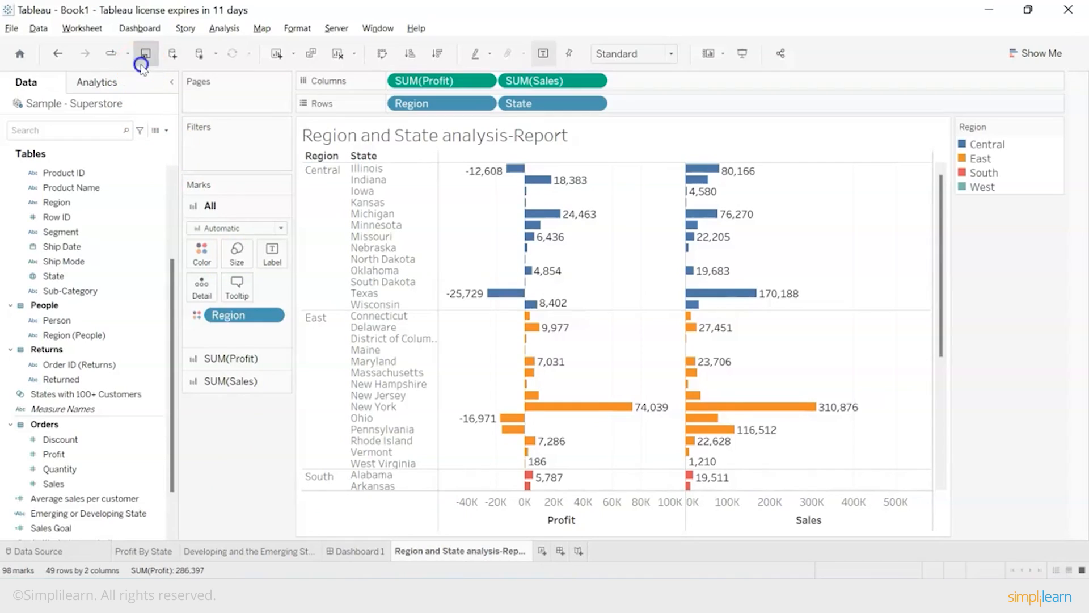
# Step: Create a new worksheet and plot State on it as a map of the United States
pyautogui.click(543, 553)
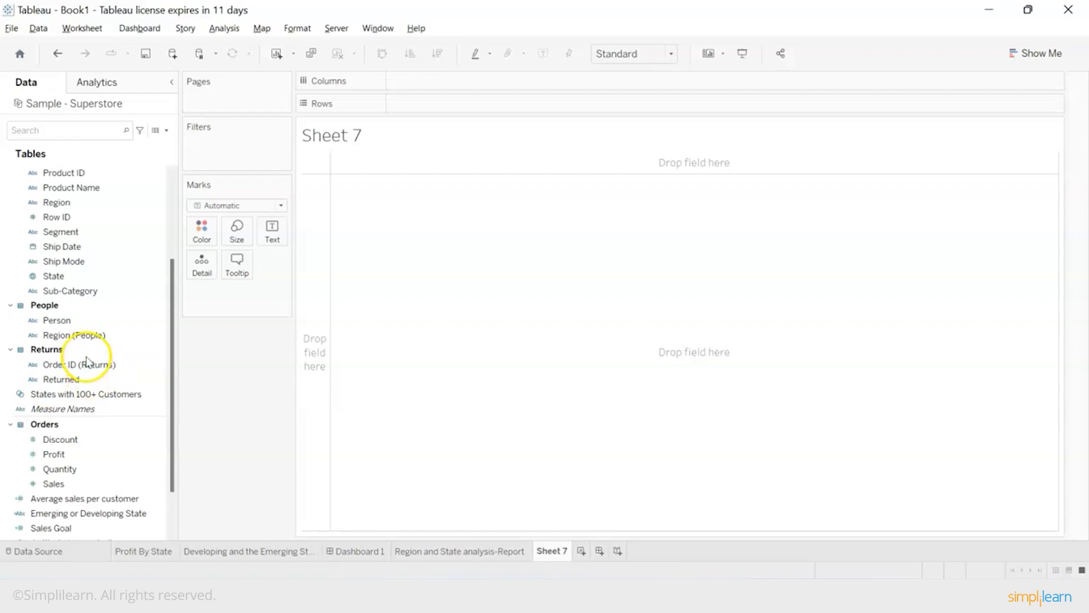
pyautogui.click(73, 278)
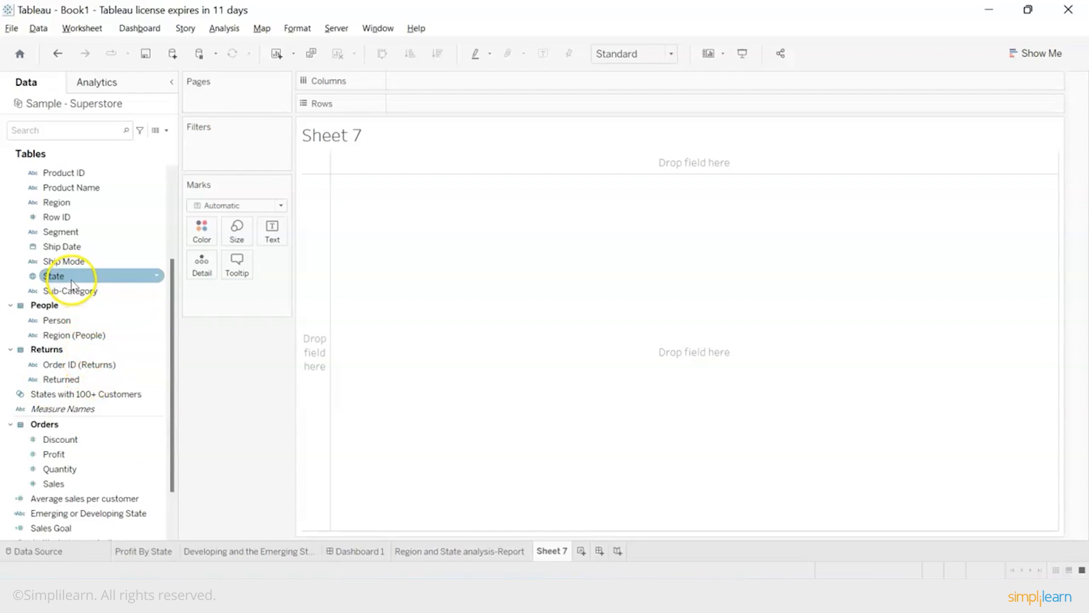
pyautogui.moveTo(72, 284); pyautogui.dragTo(214, 299)
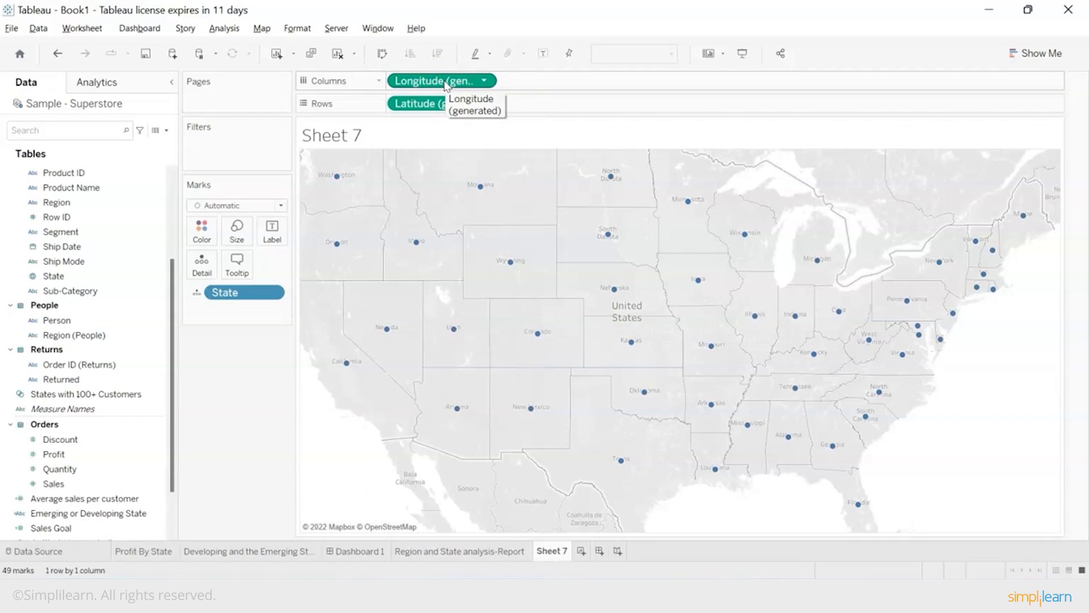
pyautogui.click(446, 107)
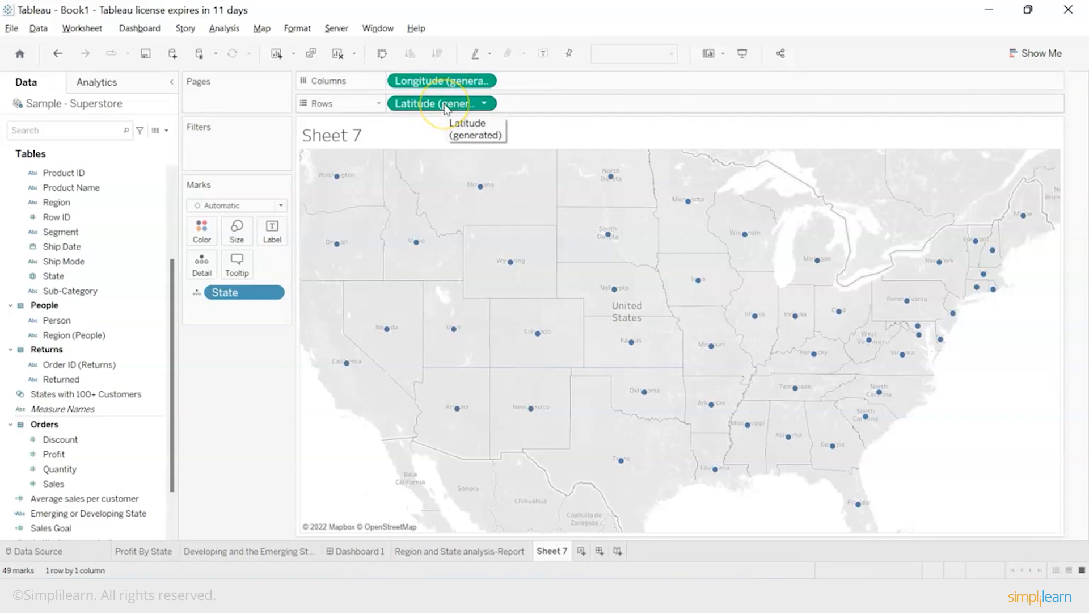
pyautogui.click(448, 88)
pyautogui.scroll(1, 917, 381)
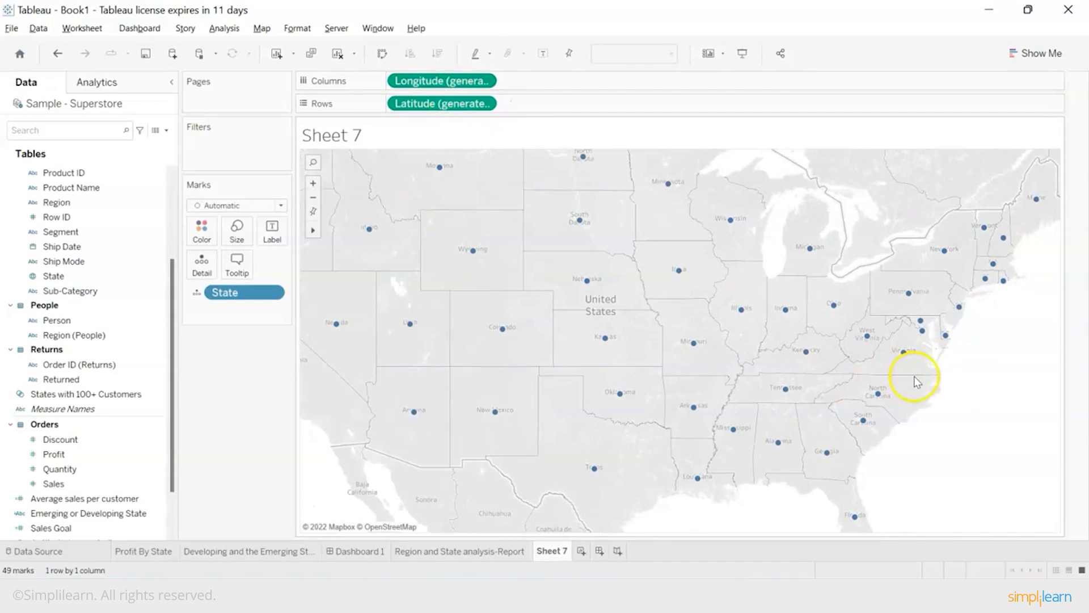
pyautogui.scroll(-1, 917, 381)
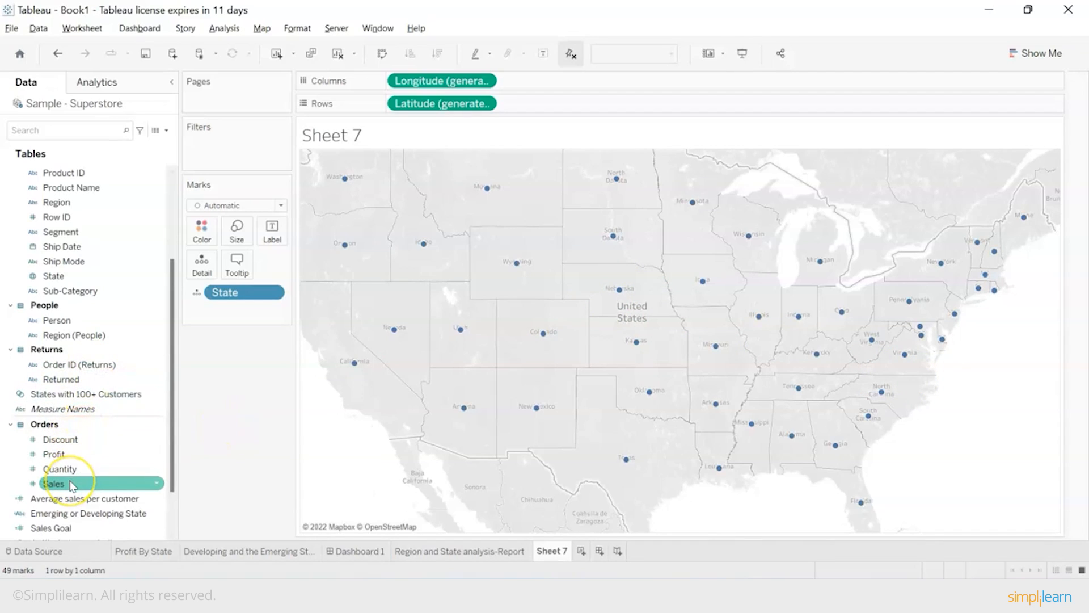
# Step: Color the state marks on the map by Sales and size them by Profit
pyautogui.moveTo(71, 485); pyautogui.dragTo(200, 228)
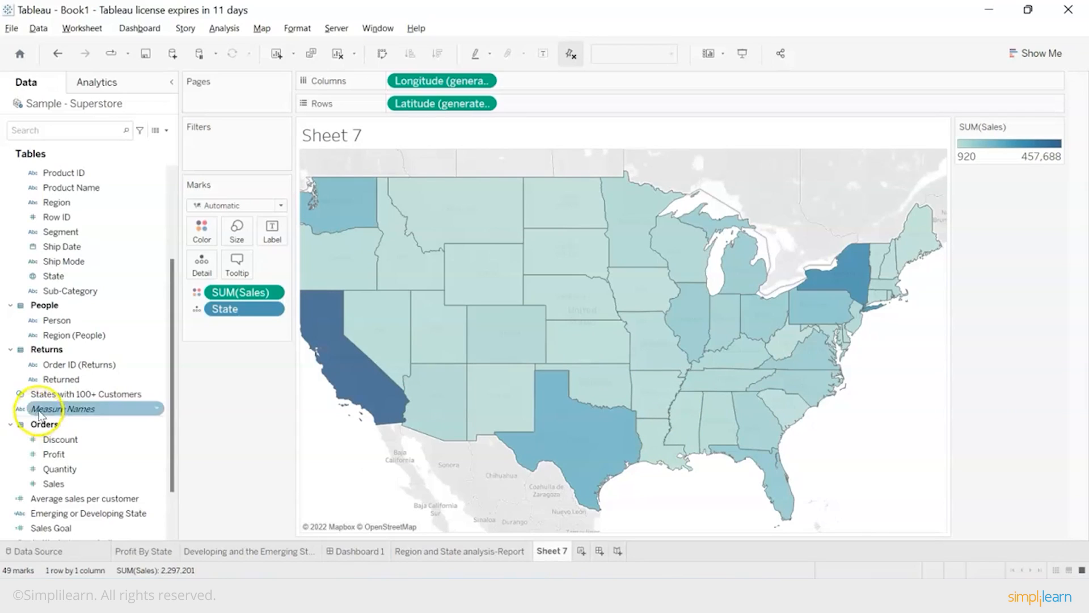
pyautogui.click(79, 452)
pyautogui.moveTo(78, 458); pyautogui.dragTo(224, 238)
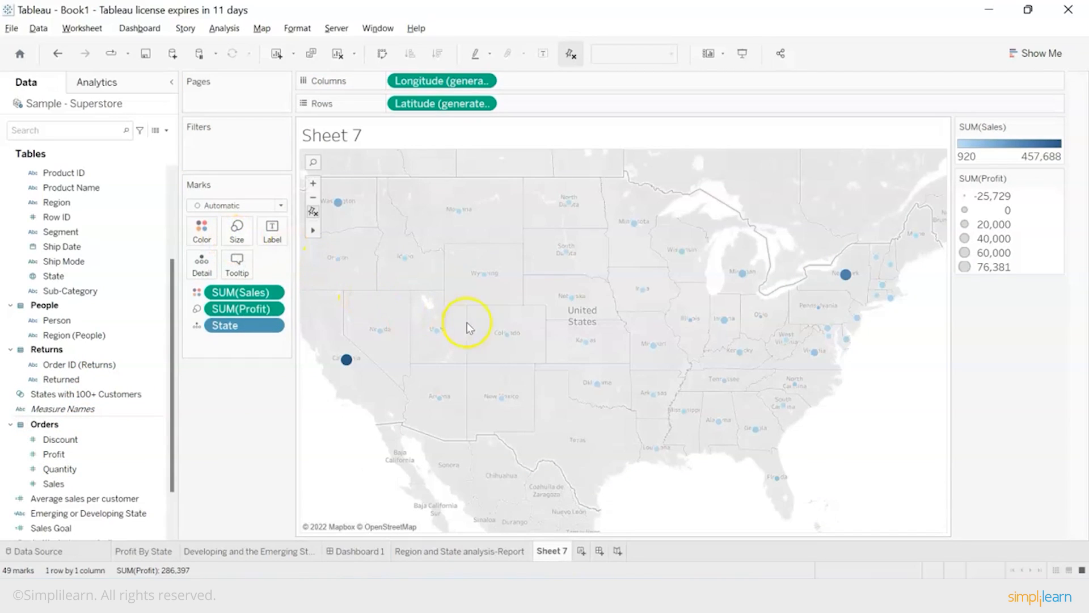
pyautogui.moveTo(500, 337)
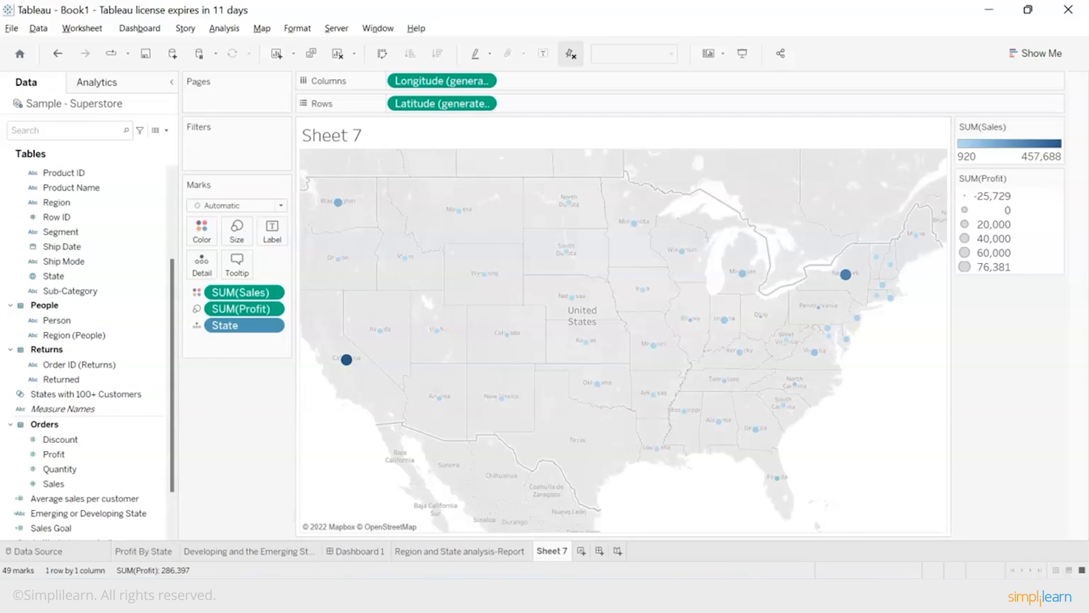
# Step: Set the map's Sales color palette to Orange-Blue Diverging
pyautogui.click(203, 233)
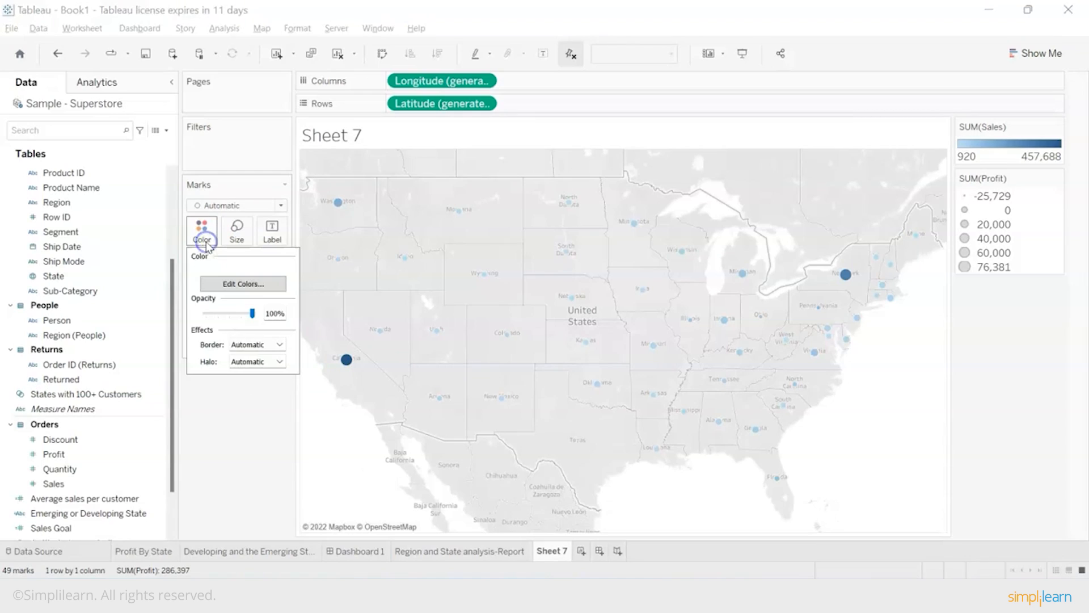
pyautogui.click(221, 282)
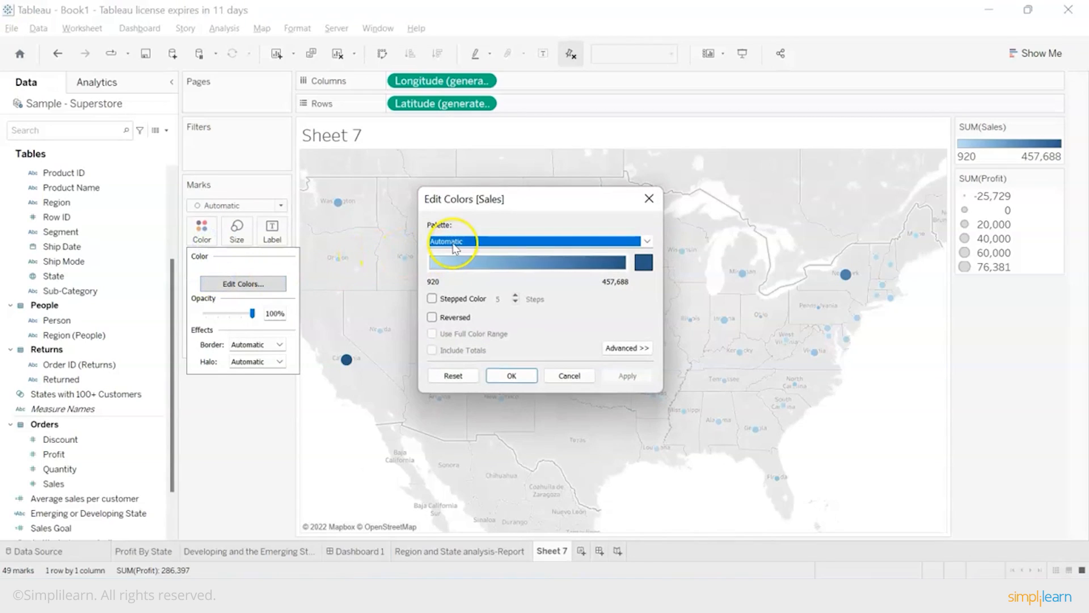
pyautogui.click(453, 241)
pyautogui.click(481, 386)
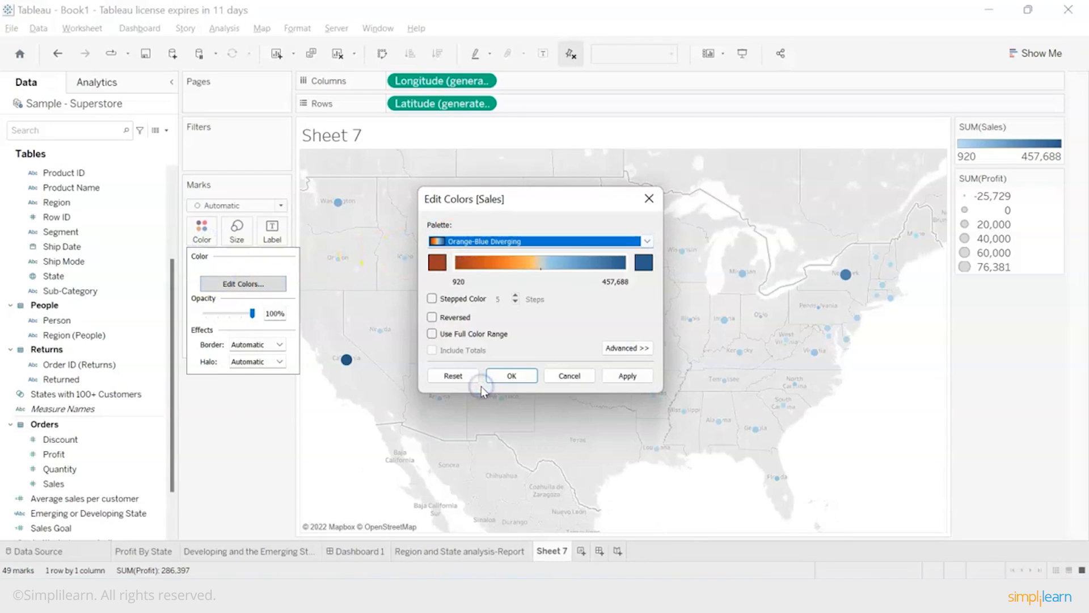
pyautogui.click(614, 376)
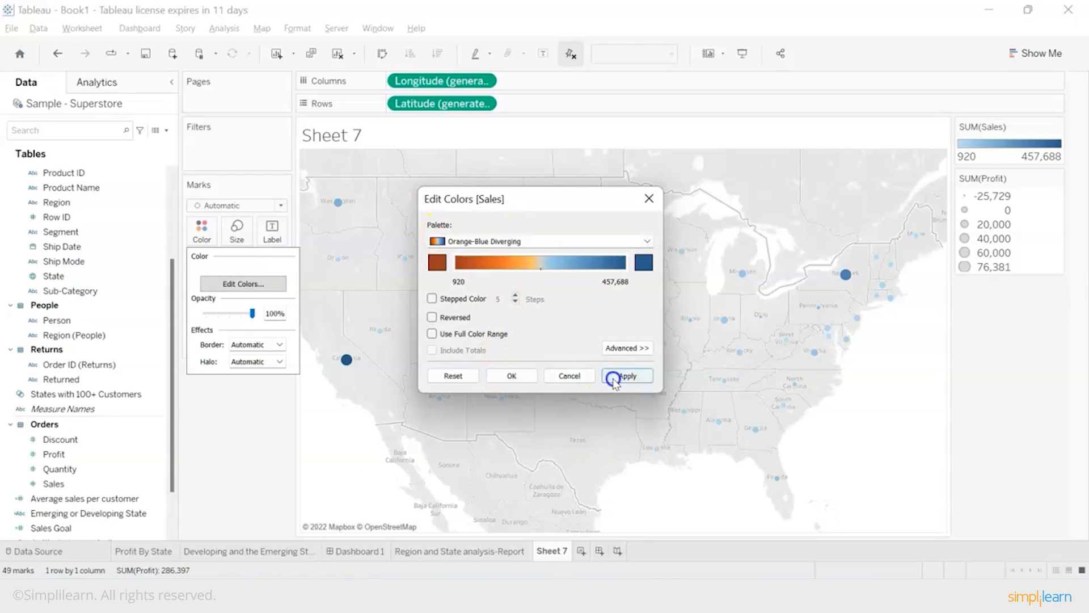
pyautogui.click(511, 376)
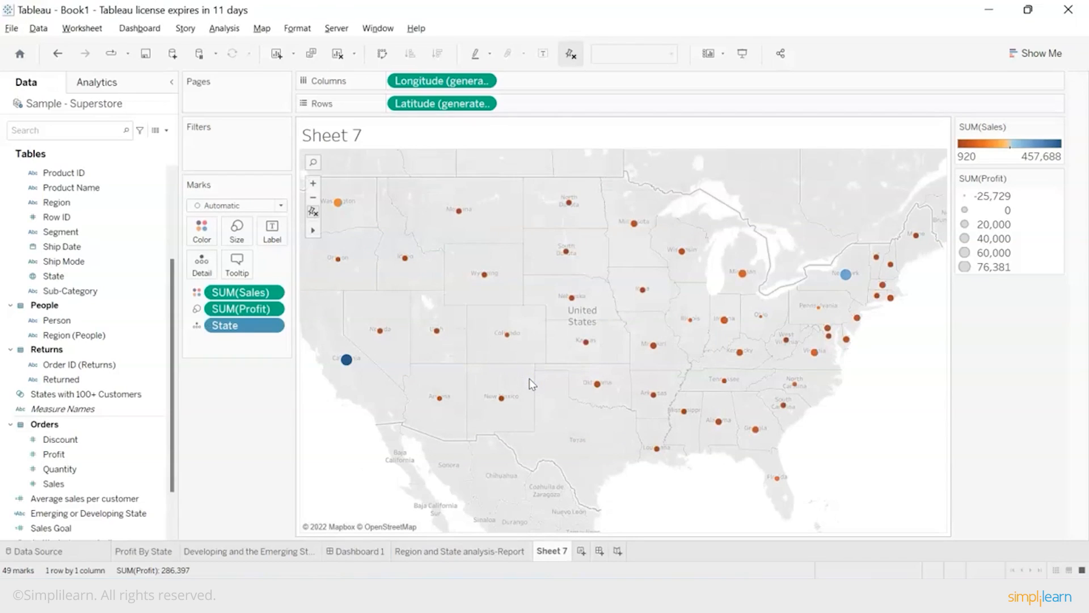
pyautogui.click(475, 428)
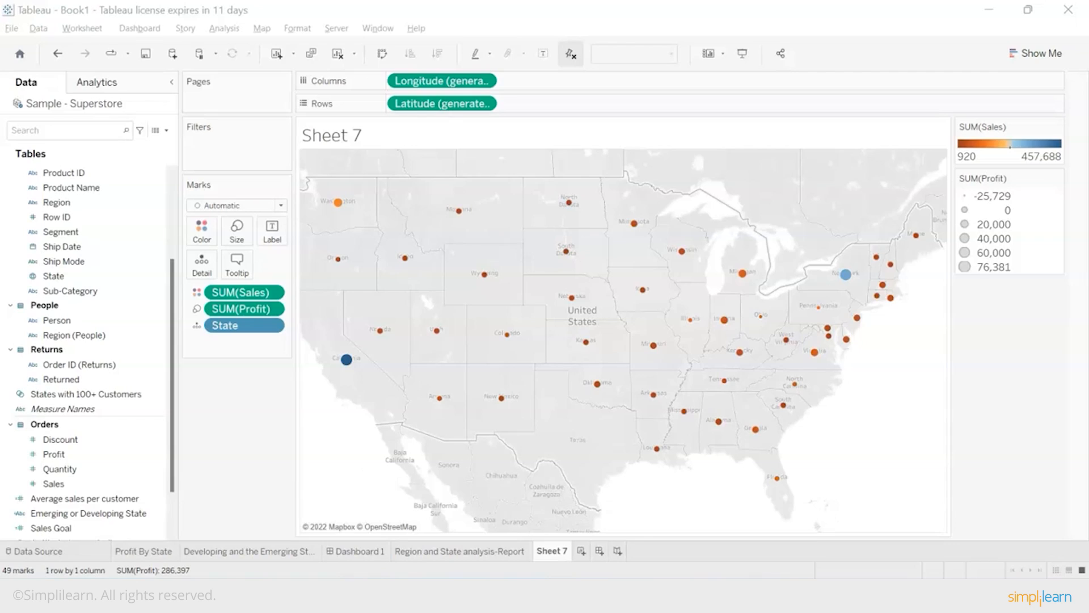
# Step: Rename the map worksheet as Profit by State-Report
pyautogui.doubleClick(550, 551)
pyautogui.write('Profit by State')
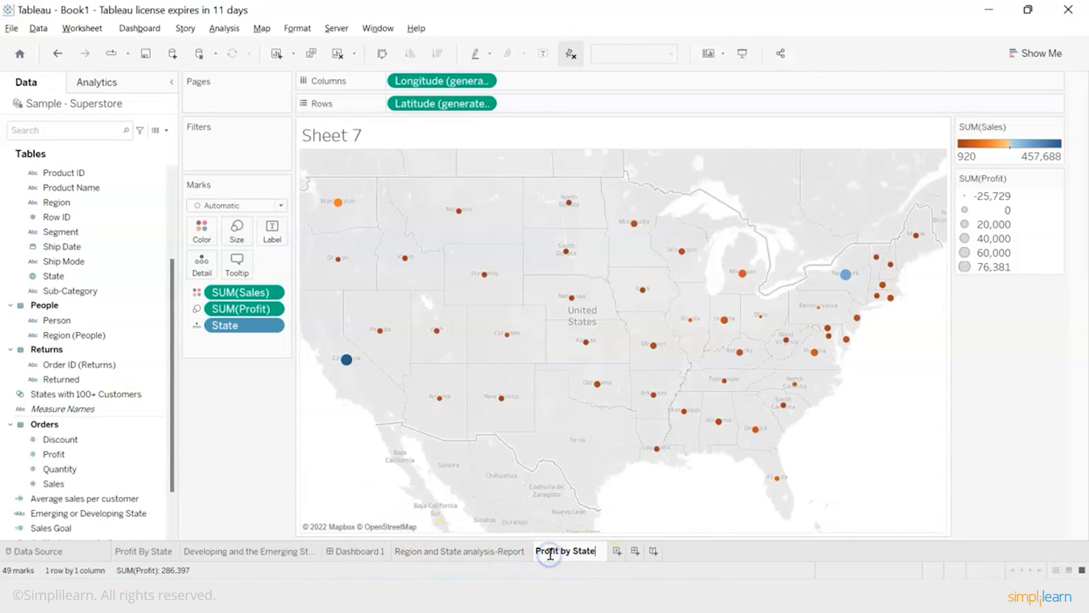
pyautogui.press('Return')
pyautogui.write('-Report')
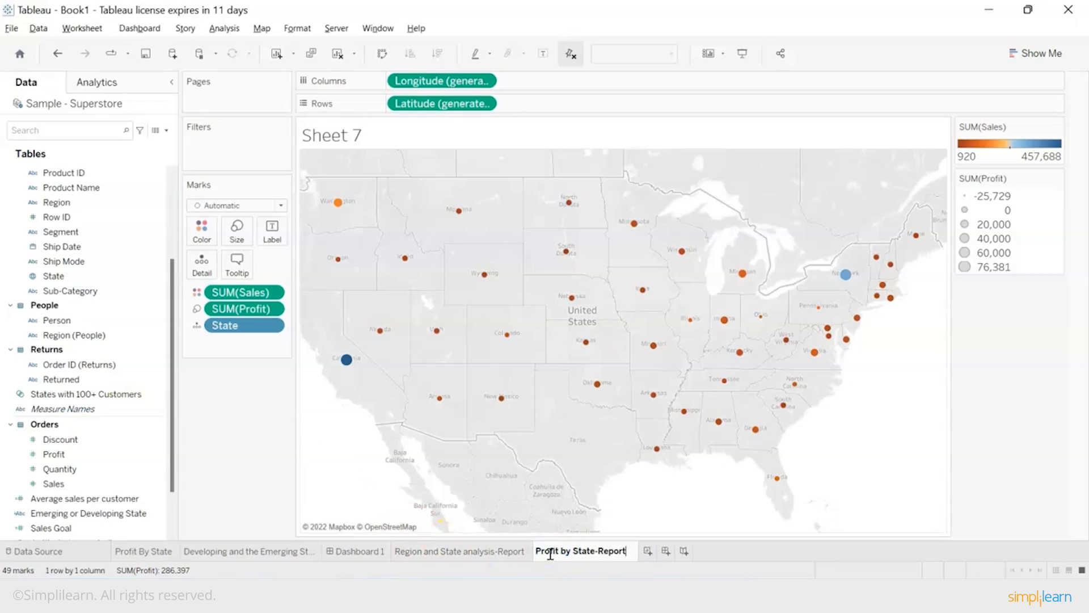
pyautogui.click(586, 551)
pyautogui.click(274, 420)
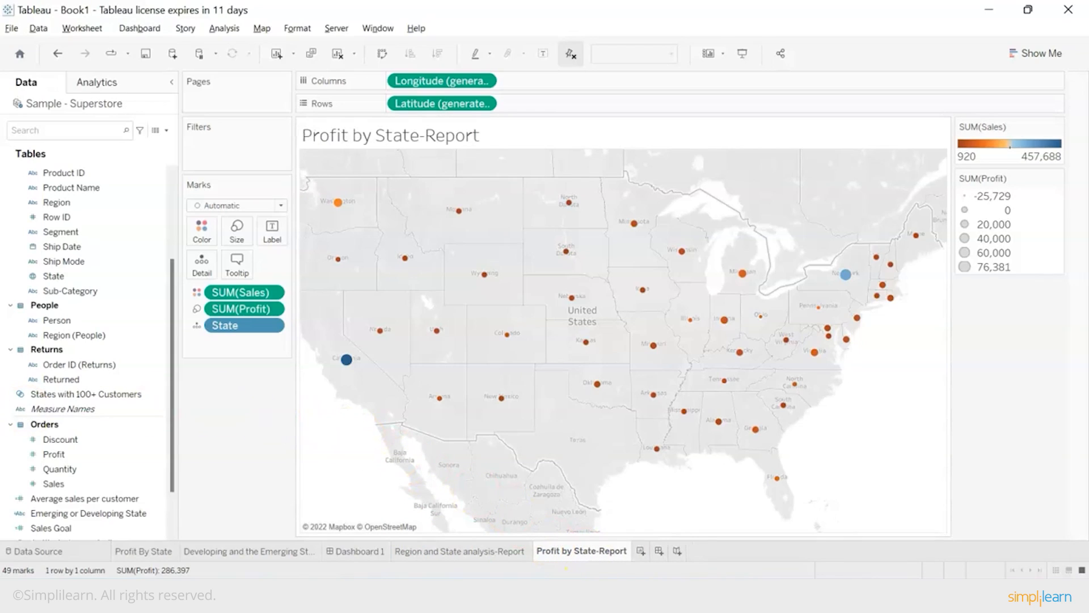
# Step: Create a new worksheet and chart Sales and Profit as rows against Sub-Category as columns
pyautogui.click(641, 551)
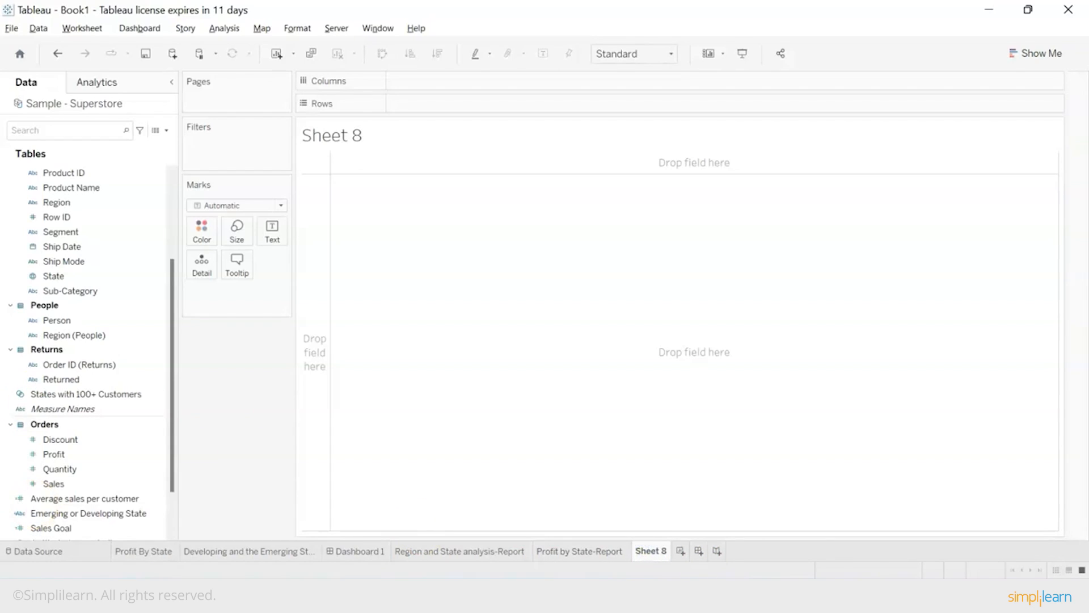
pyautogui.scroll(-1, 93, 340)
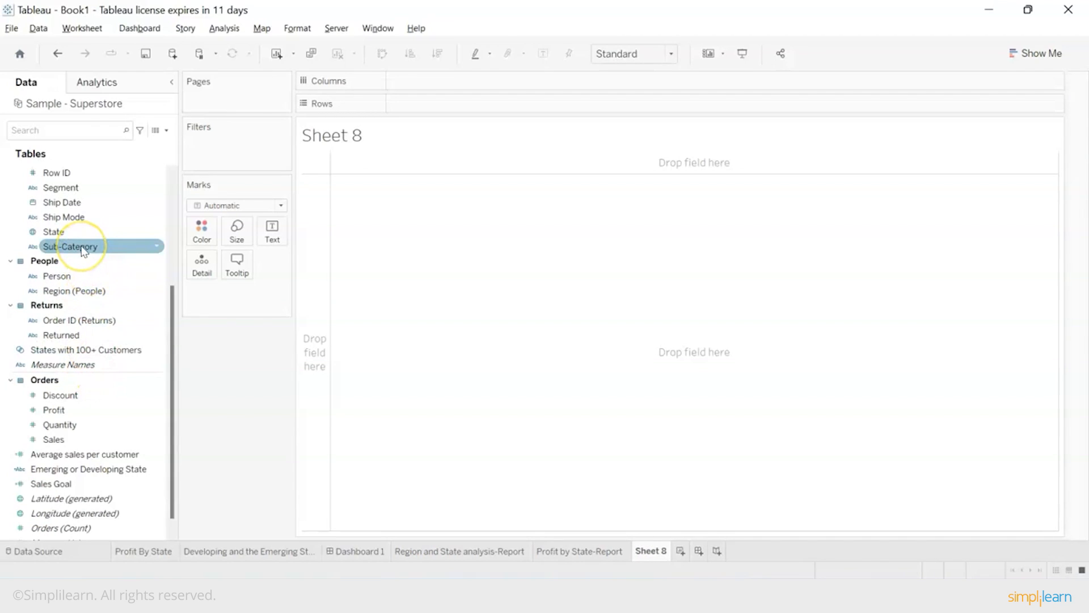
pyautogui.moveTo(84, 251); pyautogui.dragTo(428, 86)
pyautogui.click(84, 178)
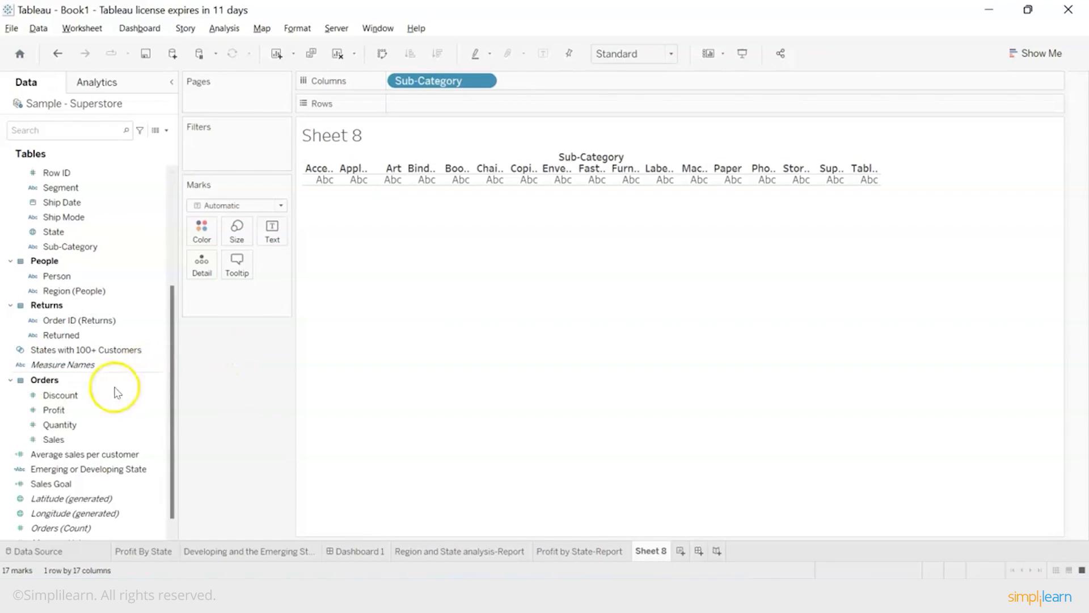
pyautogui.moveTo(53, 439)
pyautogui.mouseDown()
pyautogui.moveTo(463, 131)
pyautogui.moveTo(444, 104)
pyautogui.mouseUp()
pyautogui.click(117, 423)
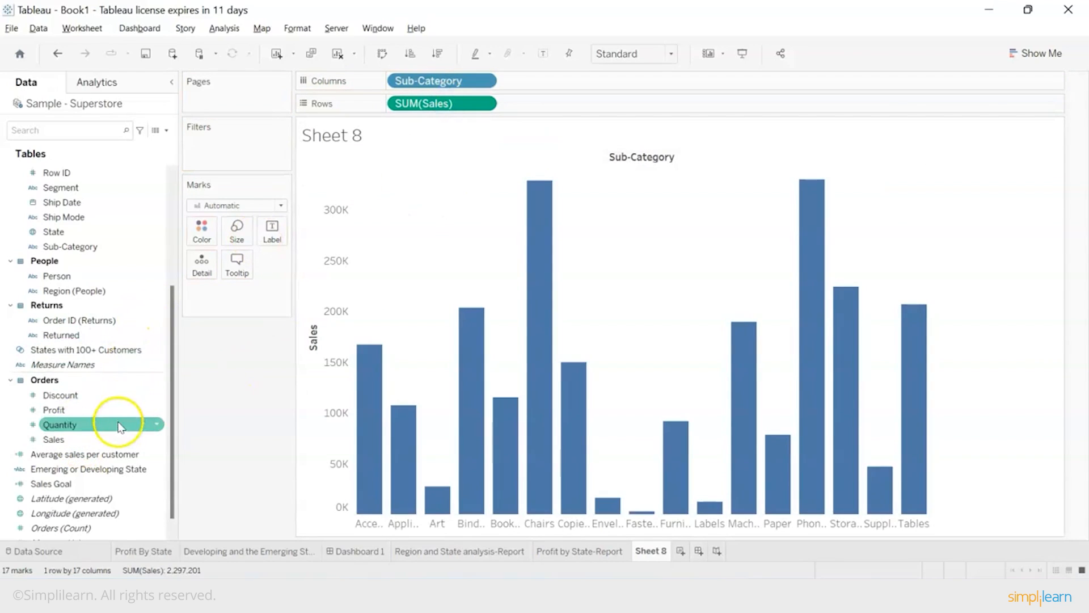
pyautogui.click(115, 413)
pyautogui.moveTo(116, 414); pyautogui.dragTo(575, 110)
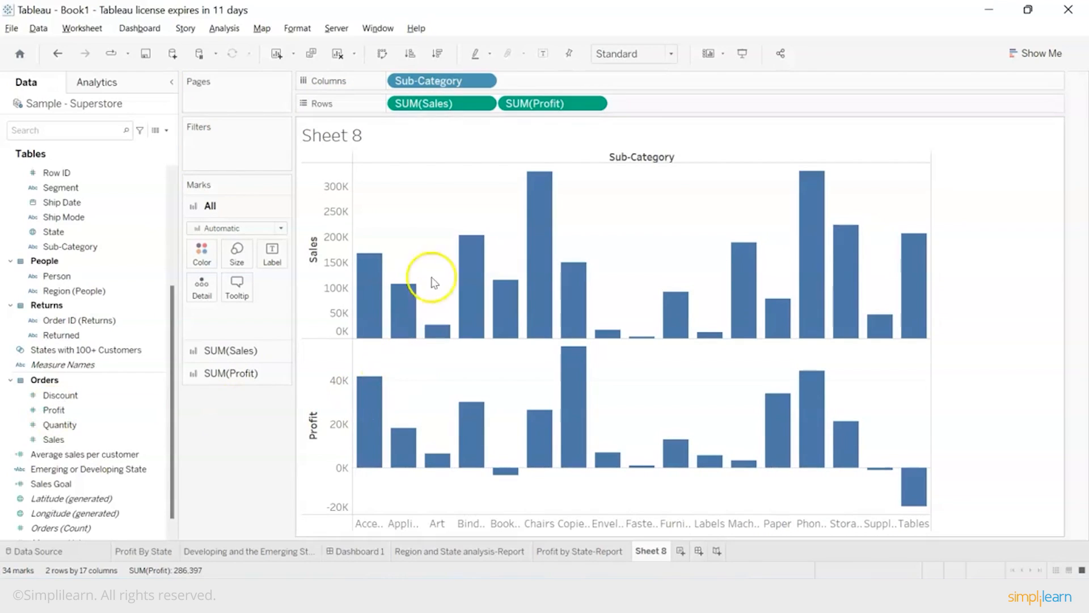
# Step: Combine Sales and Profit into a dual-axis chart and synchronize the Profit axis with the Sales axis
pyautogui.rightClick(541, 103)
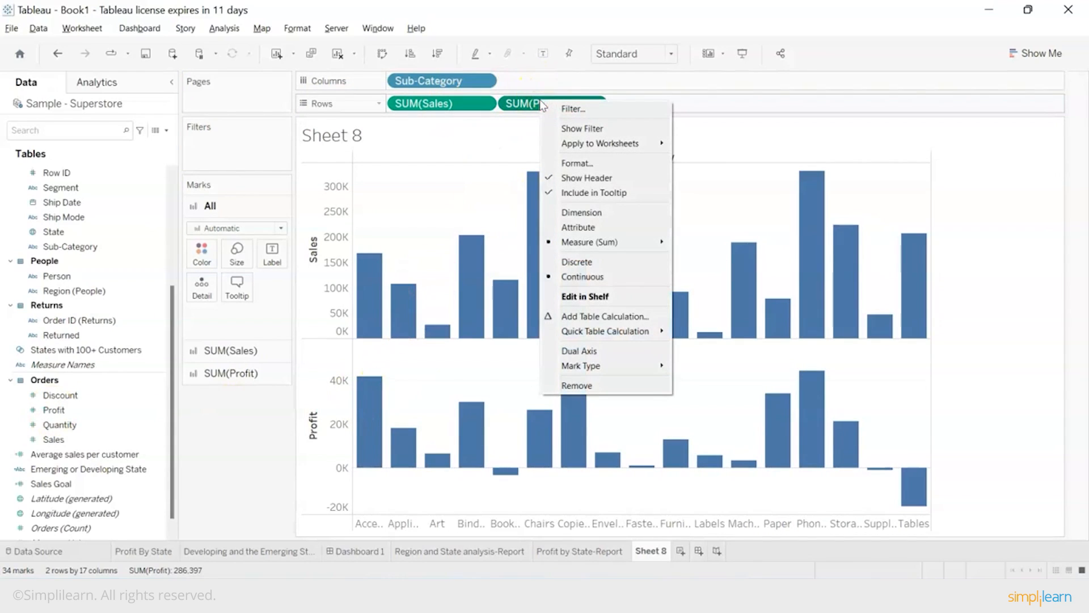
pyautogui.click(593, 352)
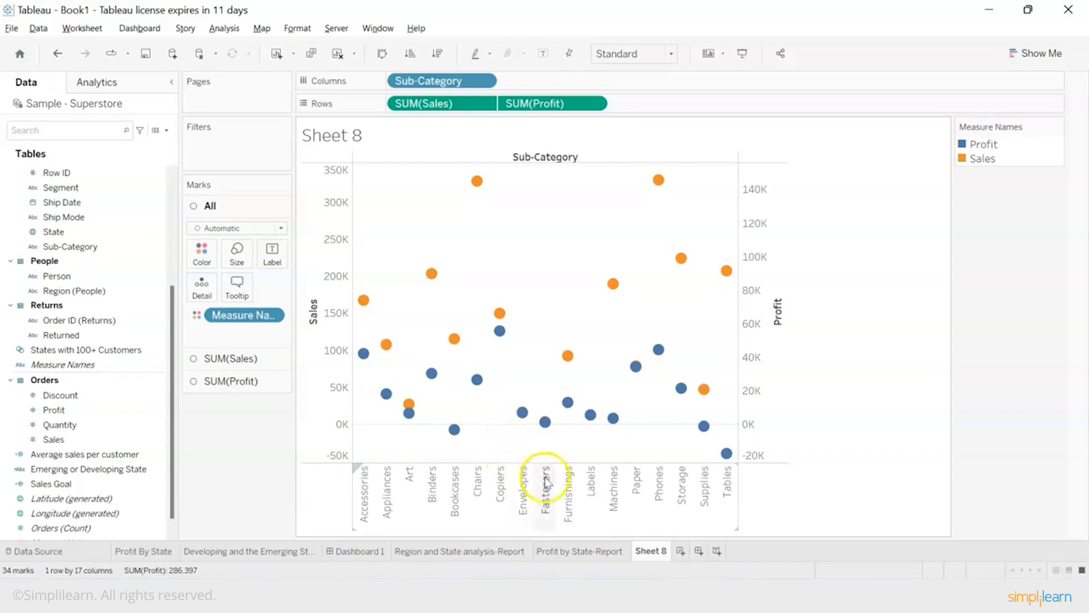
pyautogui.rightClick(775, 388)
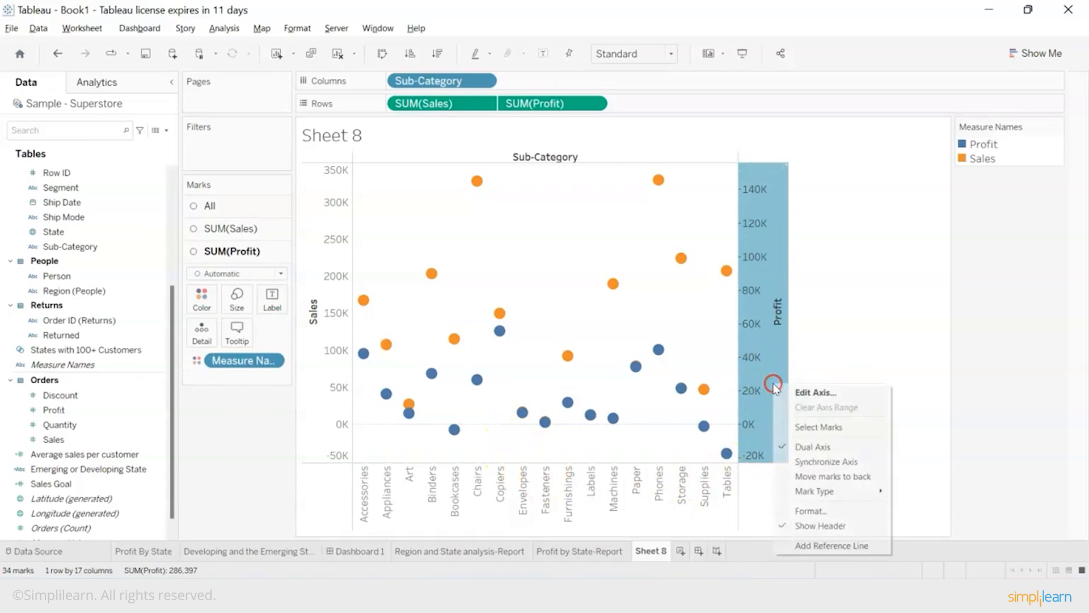
pyautogui.click(808, 464)
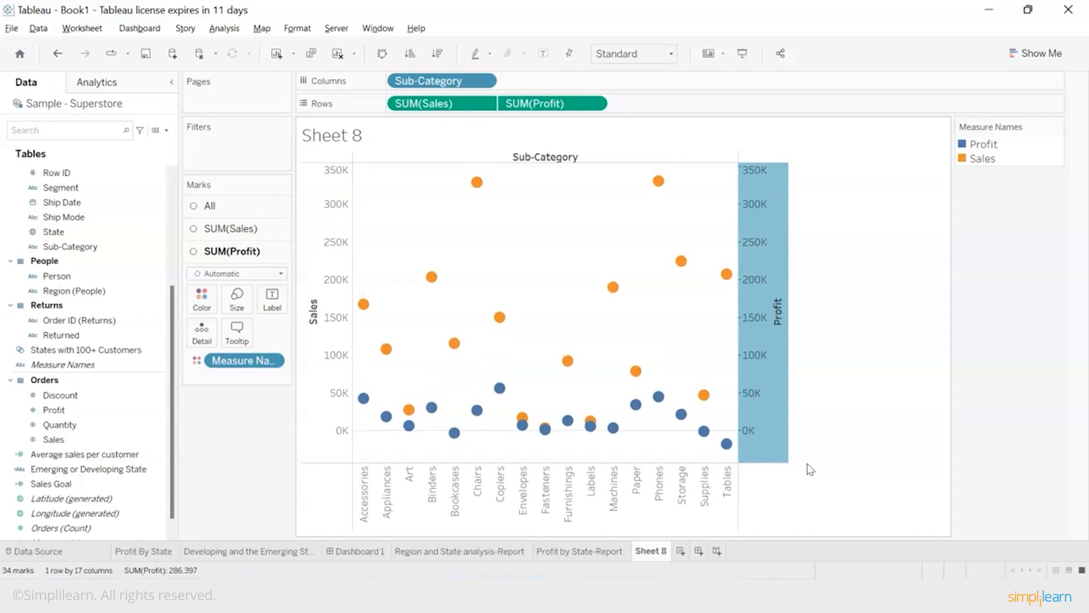
# Step: Set the mark type to Bar for Sales and Line for Profit
pyautogui.click(236, 233)
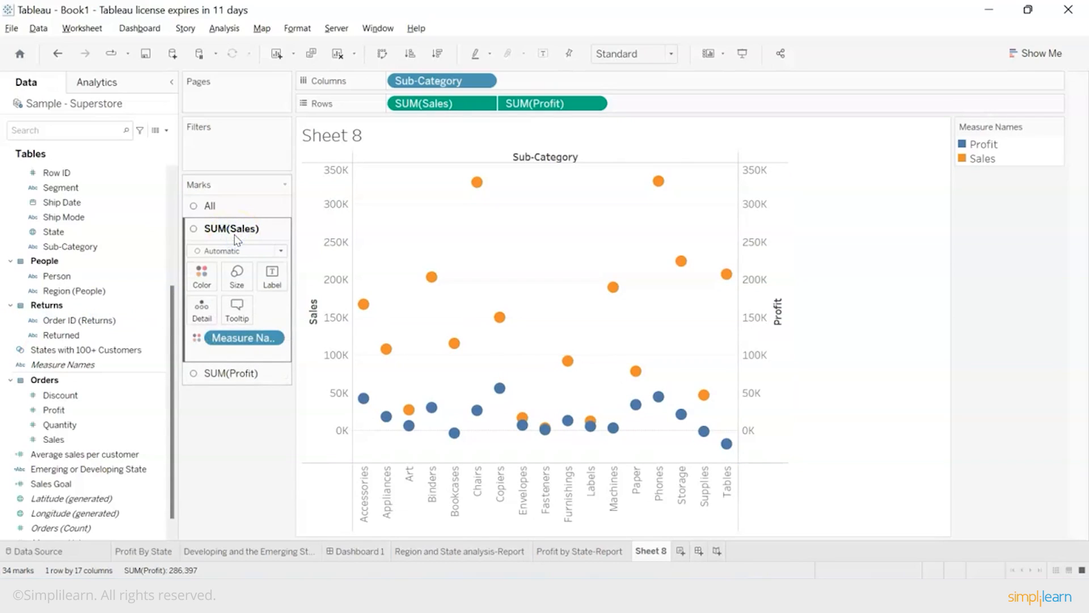
pyautogui.click(236, 250)
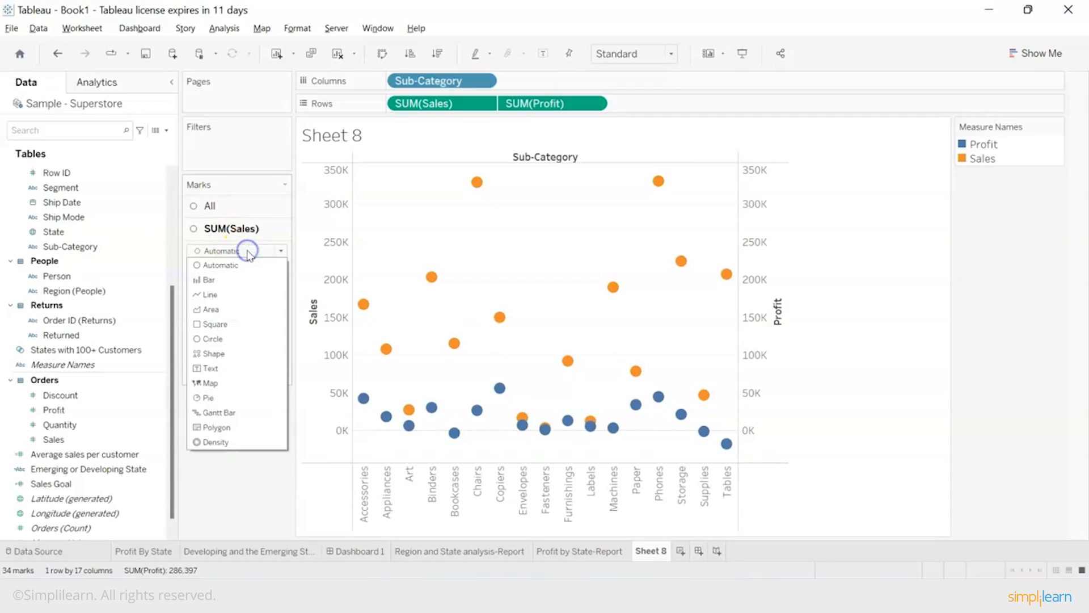
pyautogui.click(208, 280)
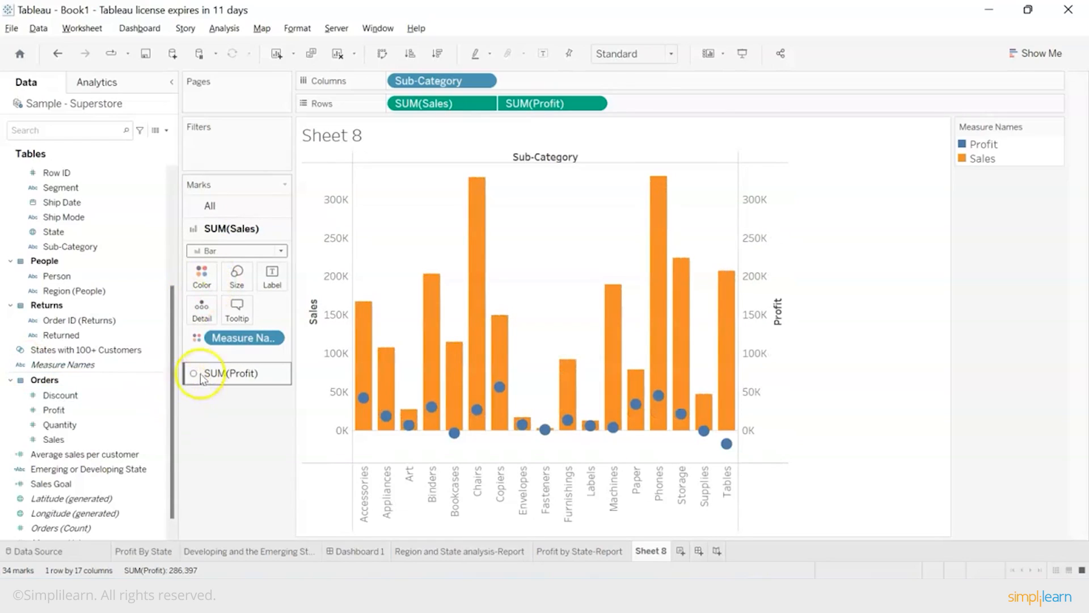
pyautogui.click(227, 373)
pyautogui.click(248, 276)
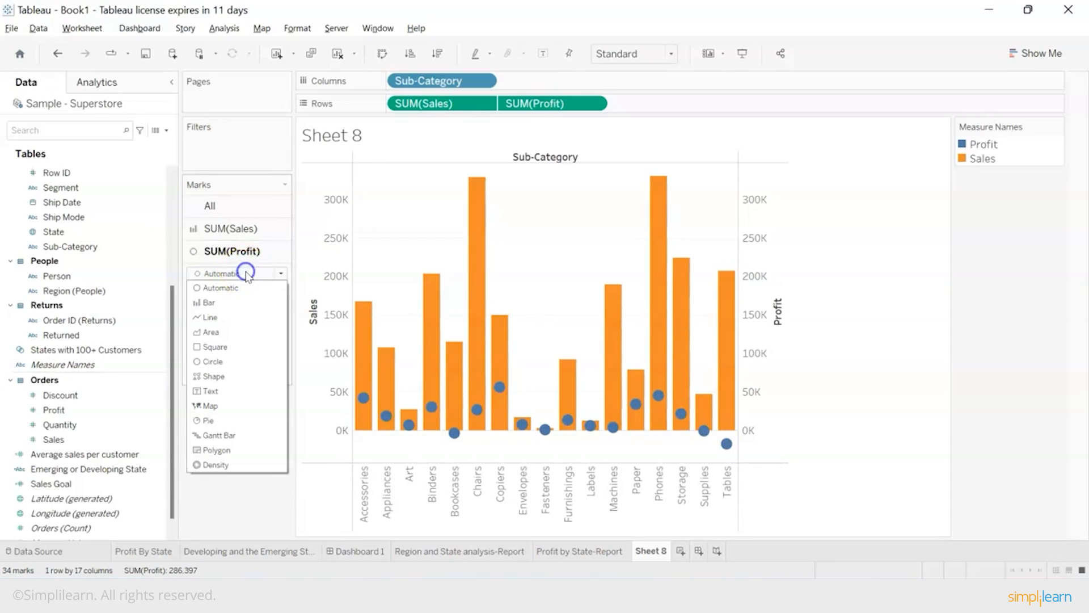
pyautogui.click(231, 316)
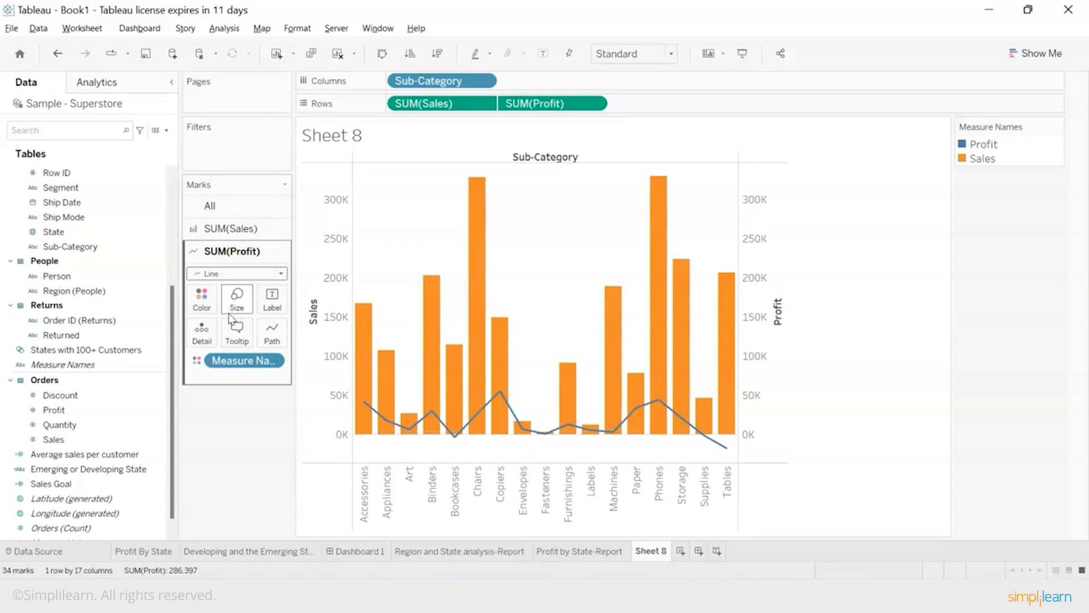
# Step: Save the workbook and inspect the Sales and Profit tooltips across the sub-category chart
pyautogui.click(141, 56)
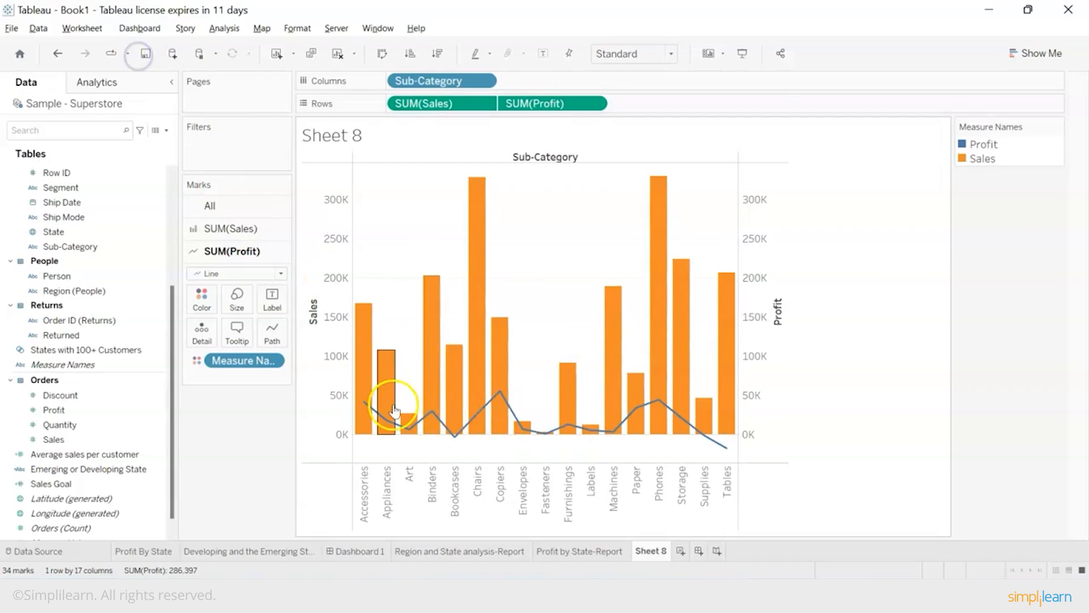
pyautogui.moveTo(513, 420)
pyautogui.moveTo(548, 432)
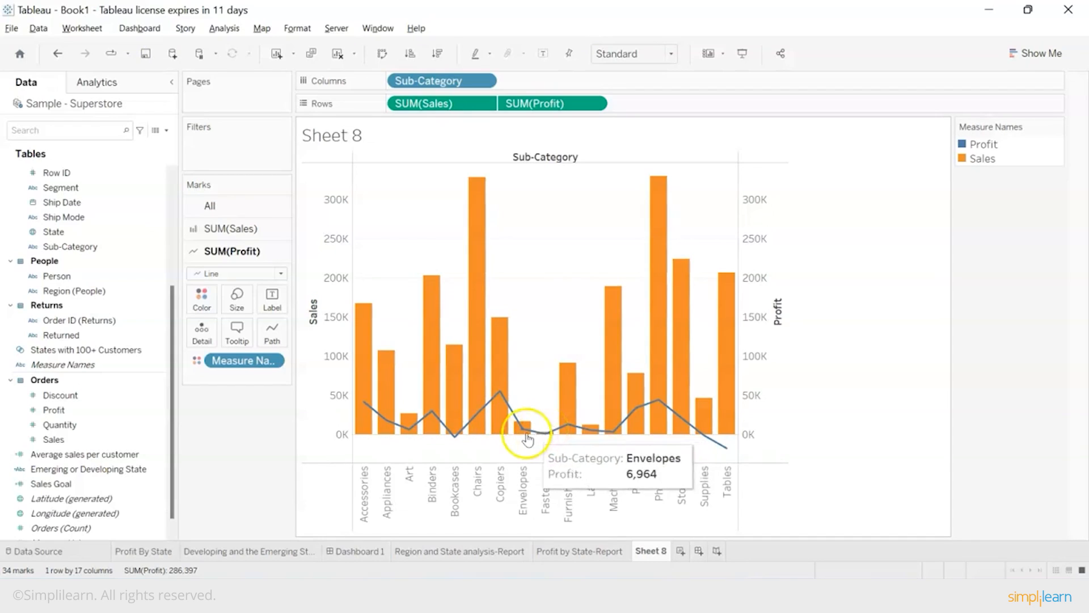
pyautogui.moveTo(661, 430)
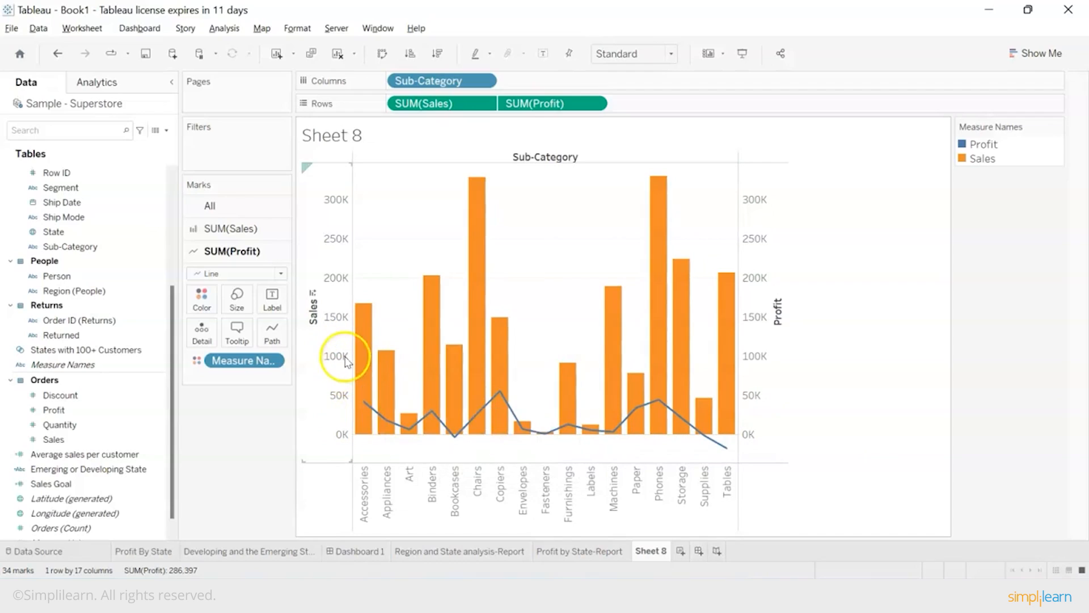
pyautogui.moveTo(363, 343)
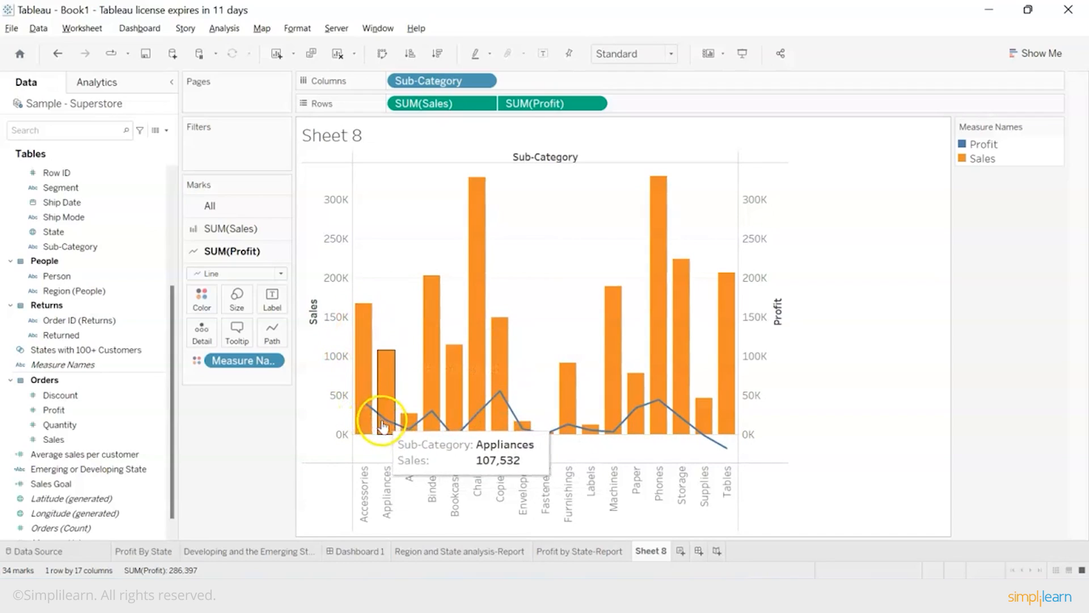
pyautogui.moveTo(404, 426)
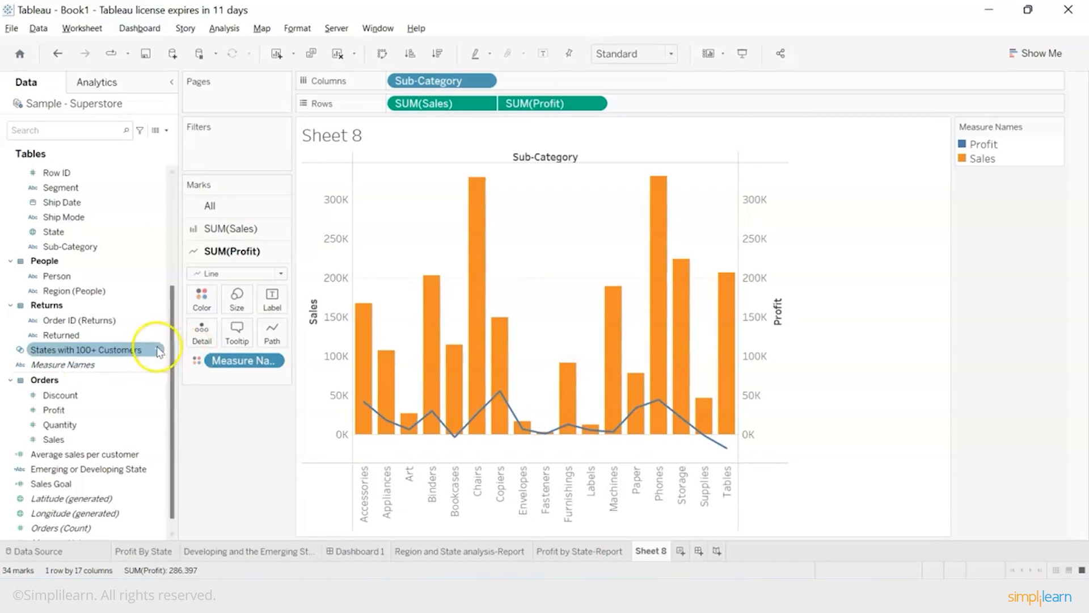
# Step: Add Category to the tooltip of all marks in the sub-category chart and save the workbook
pyautogui.click(219, 217)
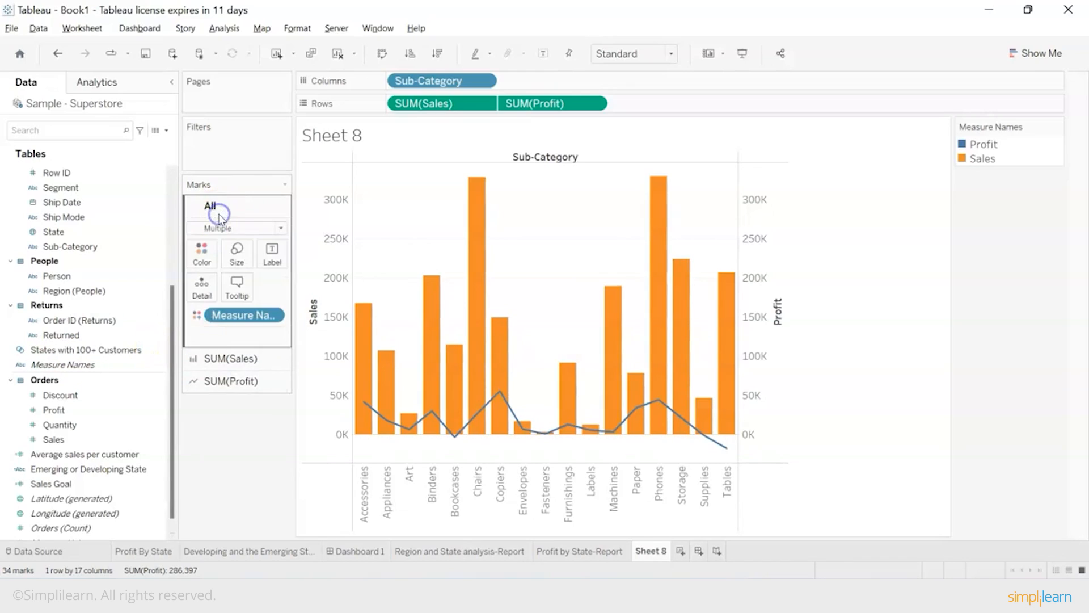
pyautogui.click(89, 291)
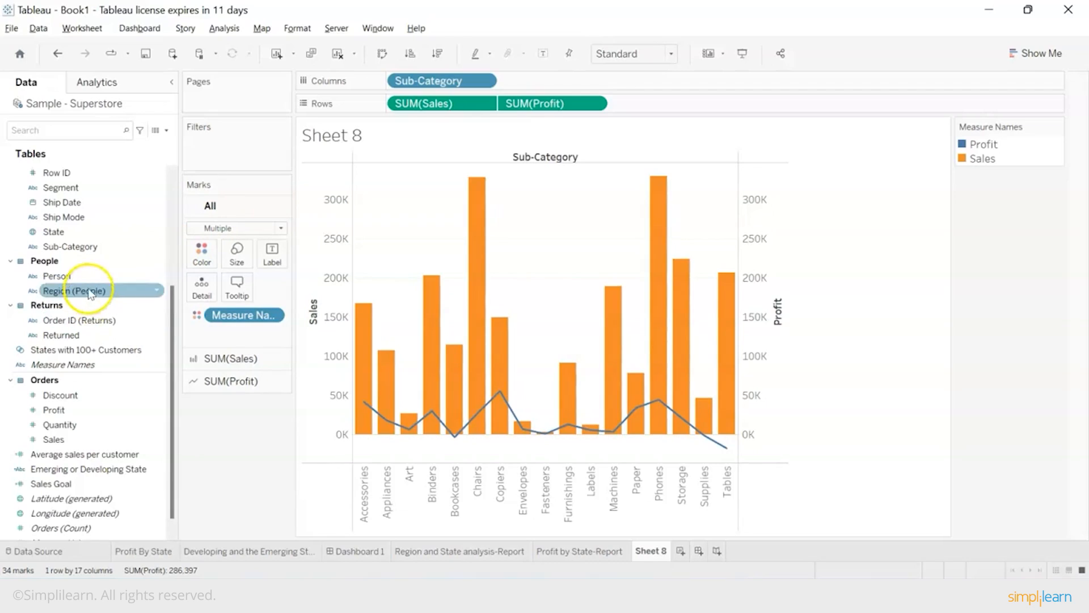
pyautogui.scroll(3, 89, 291)
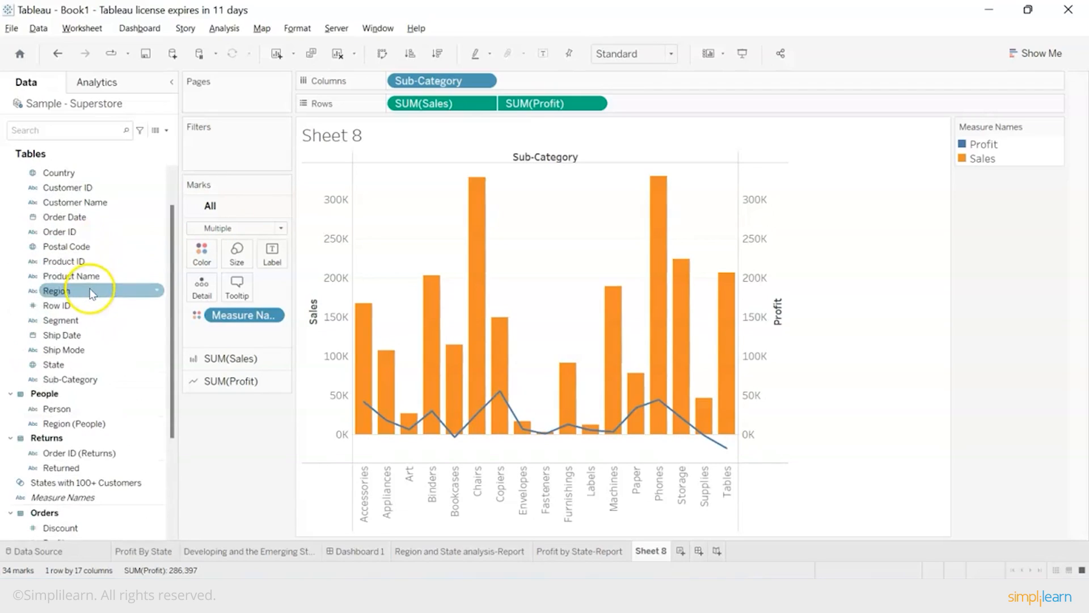
pyautogui.scroll(1, 91, 190)
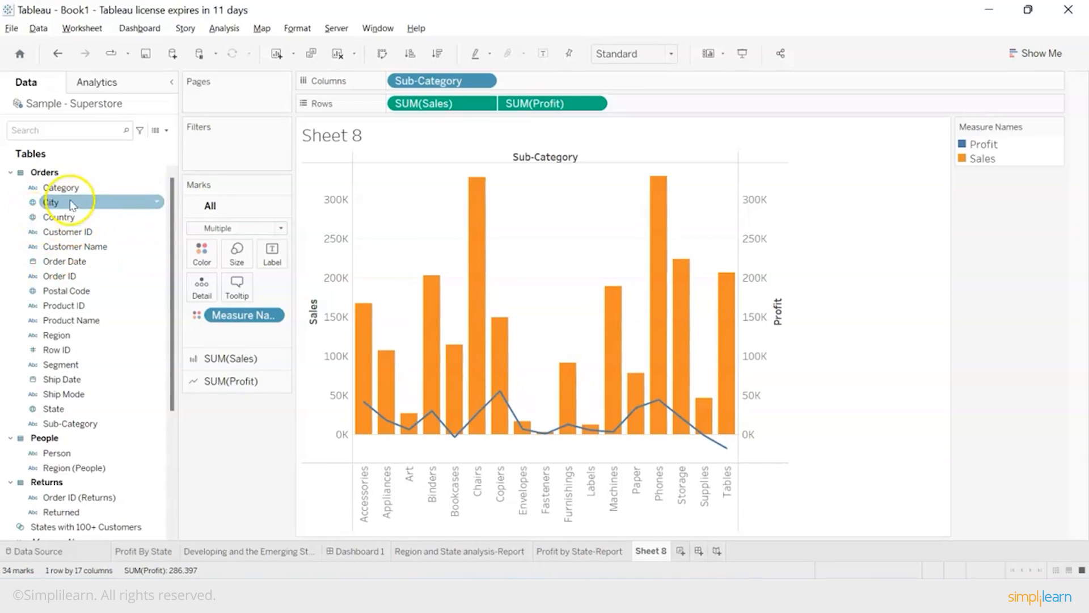
pyautogui.moveTo(72, 197); pyautogui.dragTo(238, 287)
pyautogui.moveTo(373, 372)
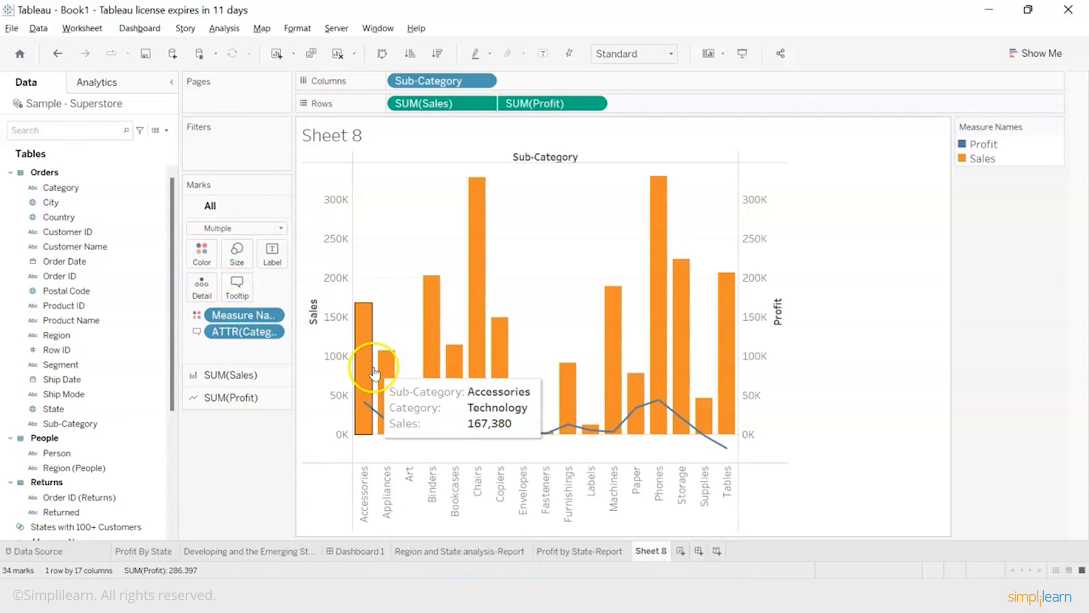
pyautogui.moveTo(374, 412)
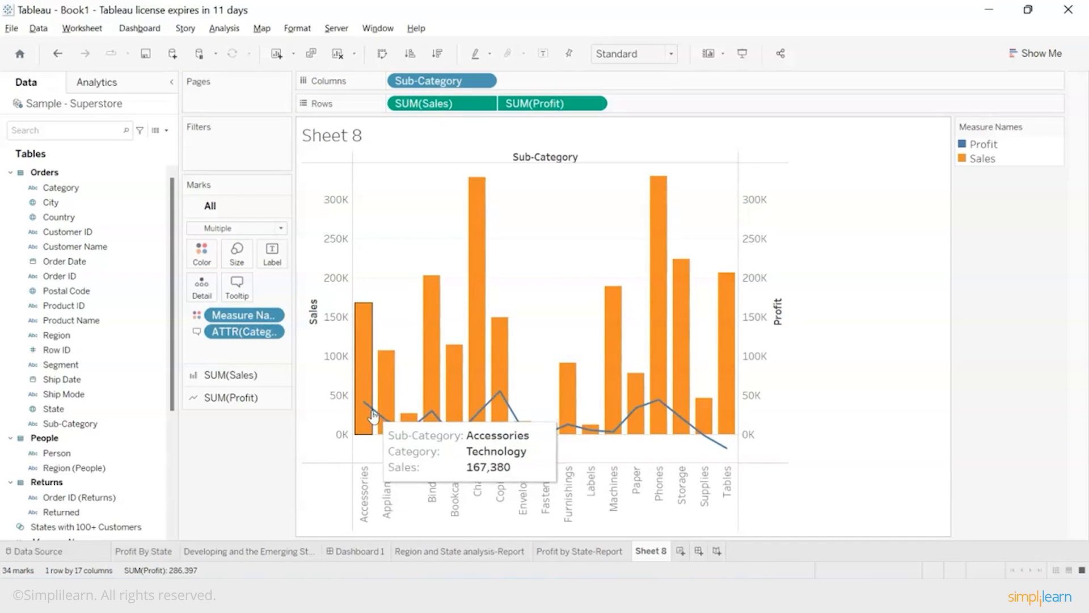
pyautogui.click(145, 67)
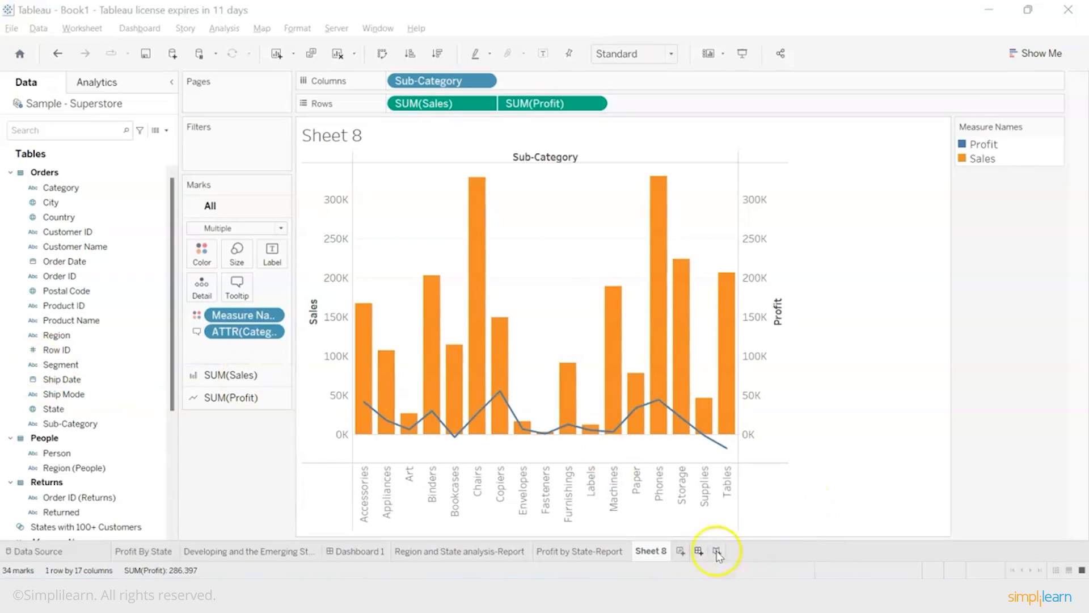
# Step: Rename the sub-category worksheet as Sales and Profit by Subcategory - Report
pyautogui.doubleClick(658, 550)
pyautogui.write('Sales and Profit by Subcategory')
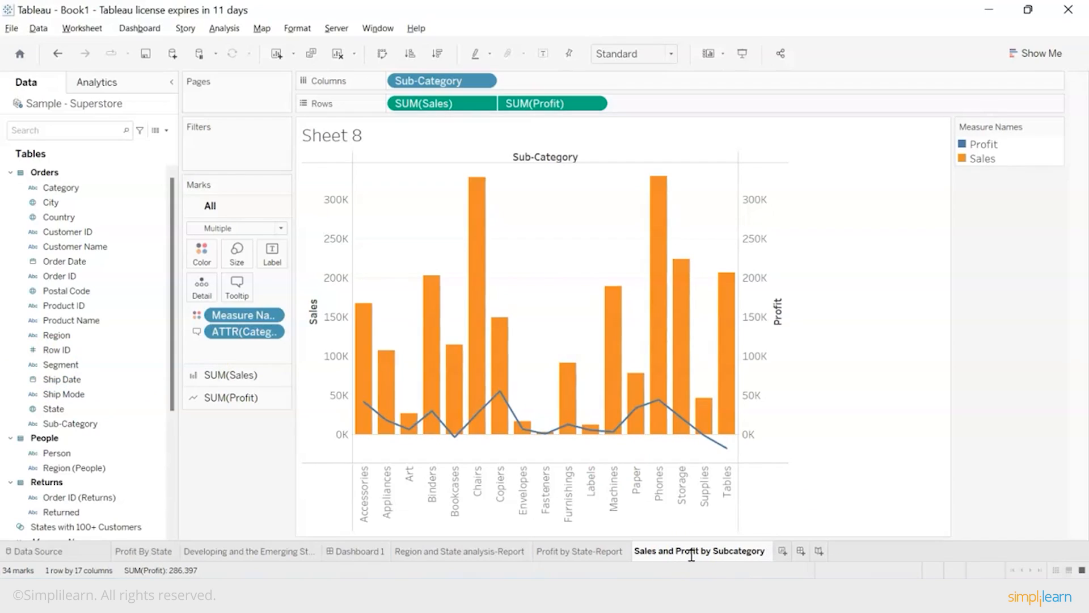
pyautogui.write('- Report')
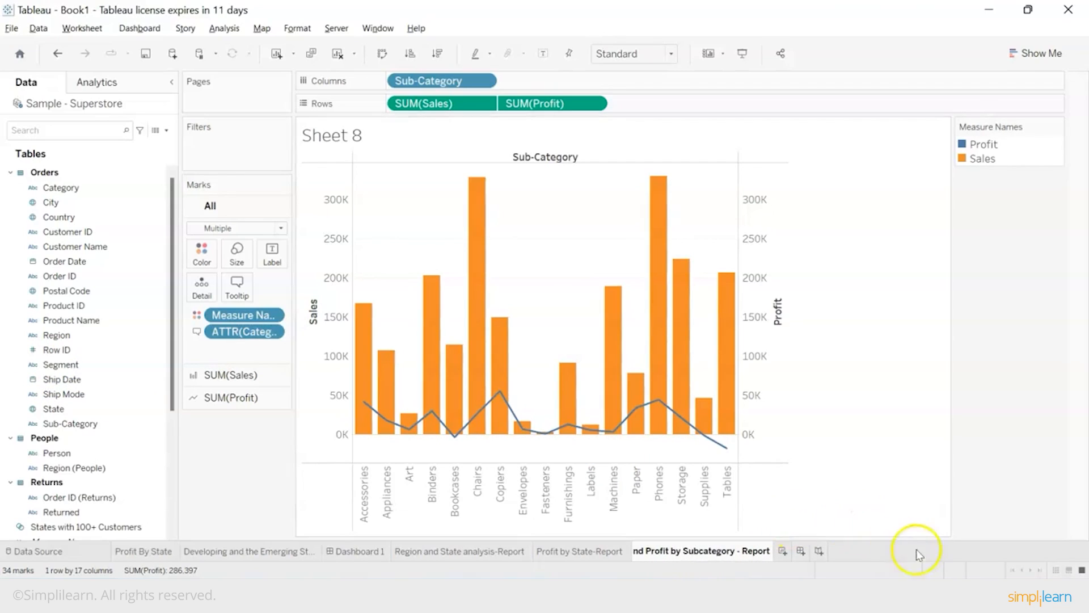
pyautogui.press('Return')
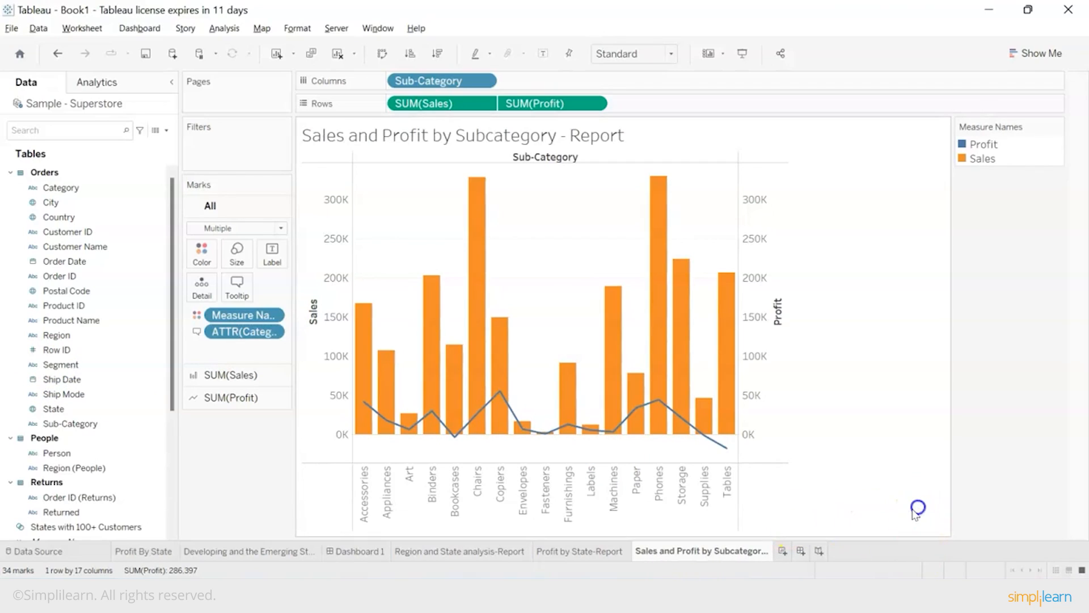
# Step: Create a new dashboard and set its size to Automatic
pyautogui.click(801, 551)
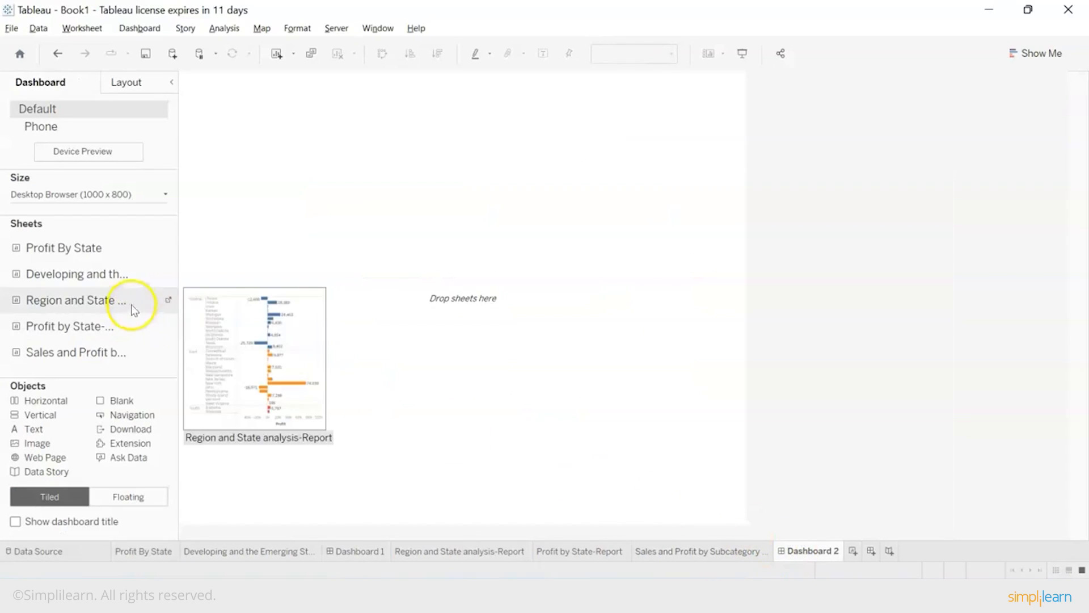
pyautogui.moveTo(178, 262)
pyautogui.moveTo(179, 265); pyautogui.dragTo(218, 267)
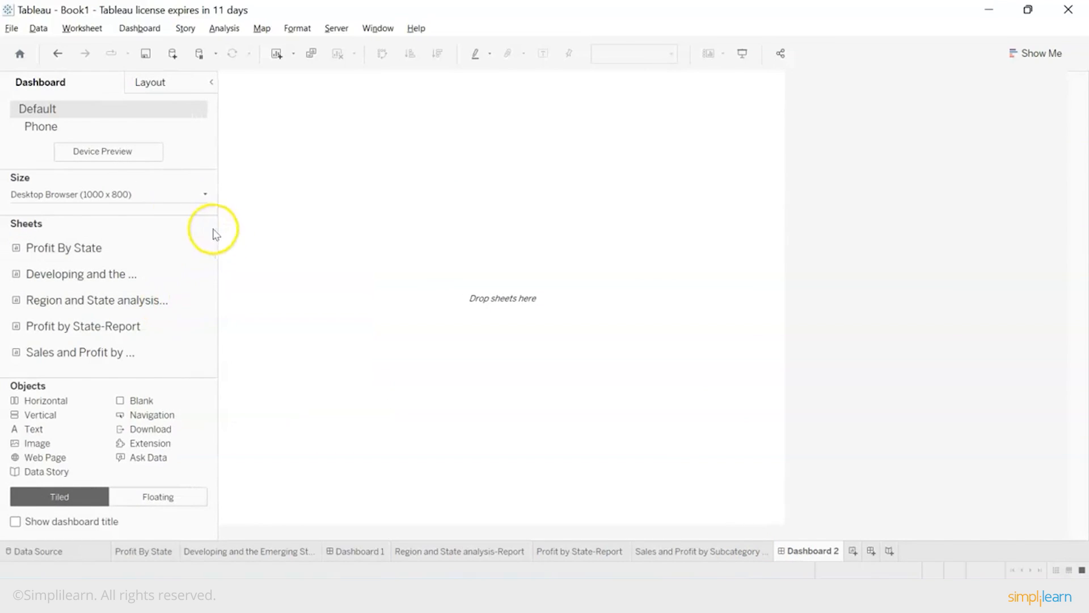
pyautogui.click(88, 196)
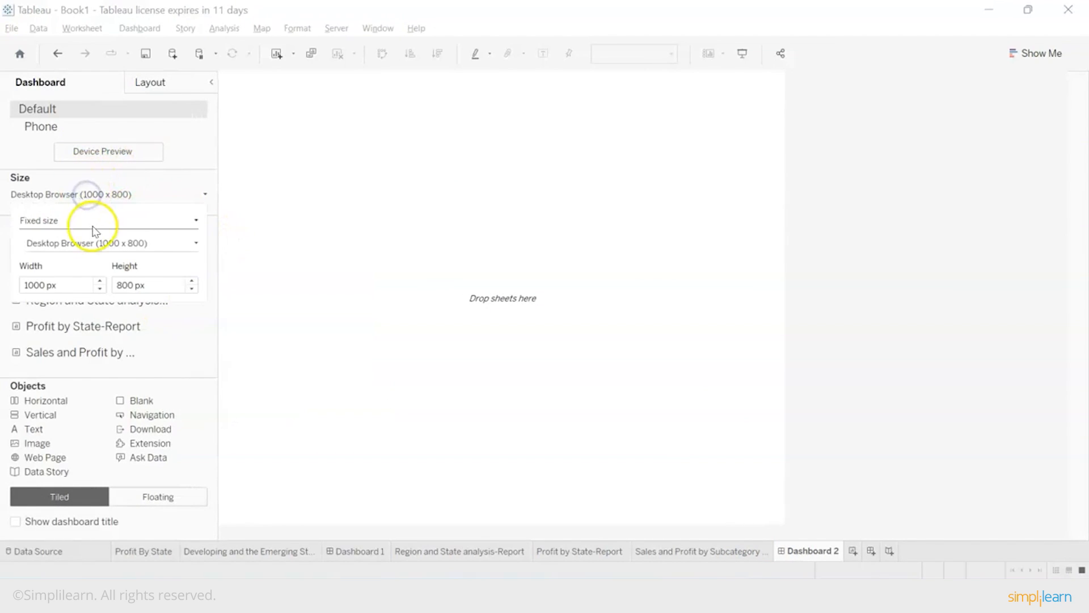
pyautogui.click(89, 221)
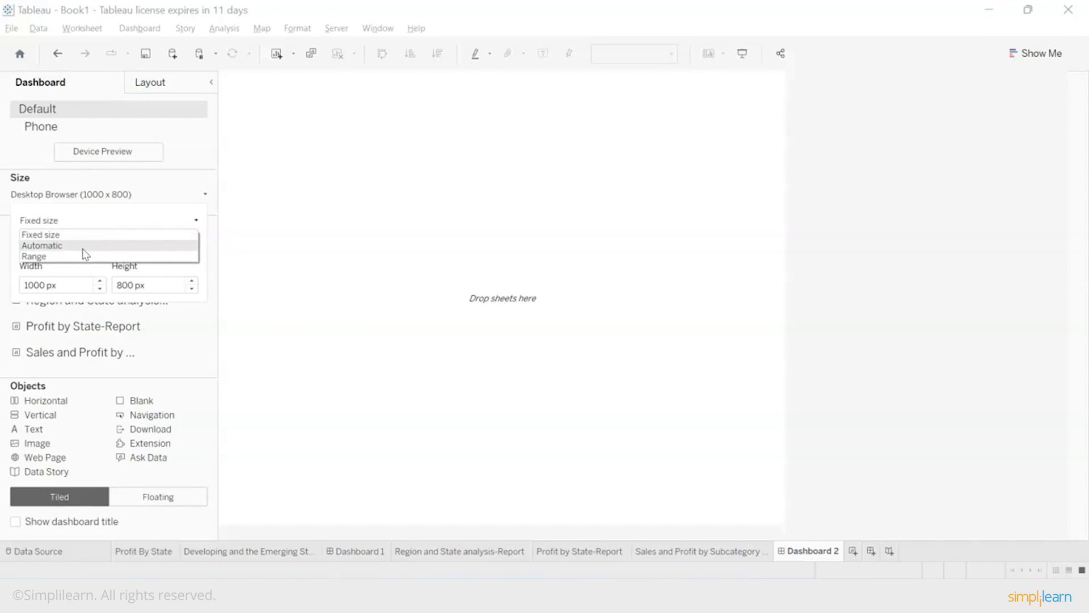
pyautogui.click(84, 248)
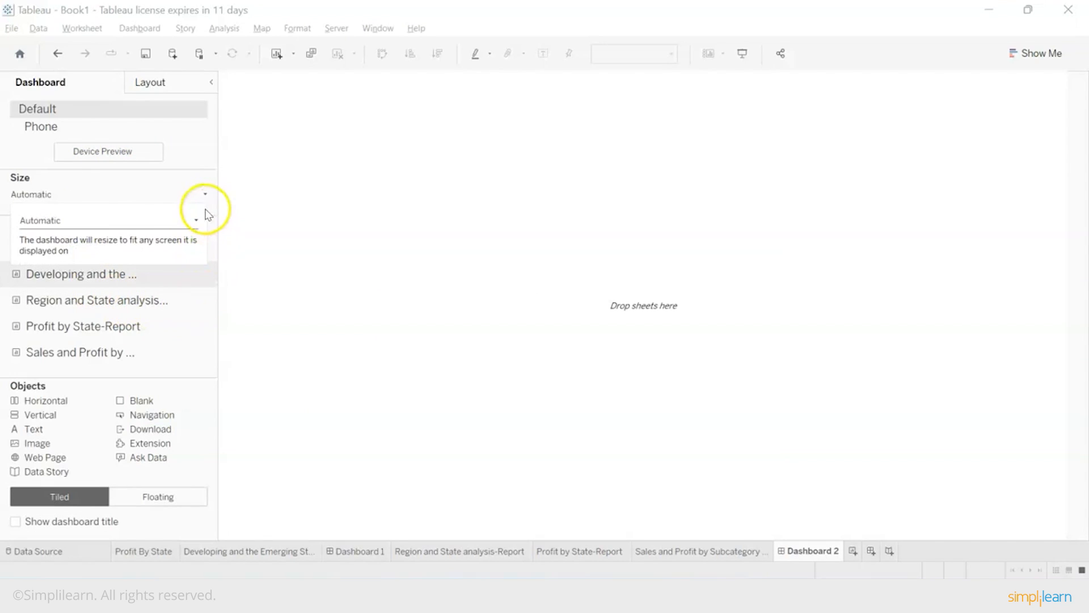
pyautogui.click(209, 211)
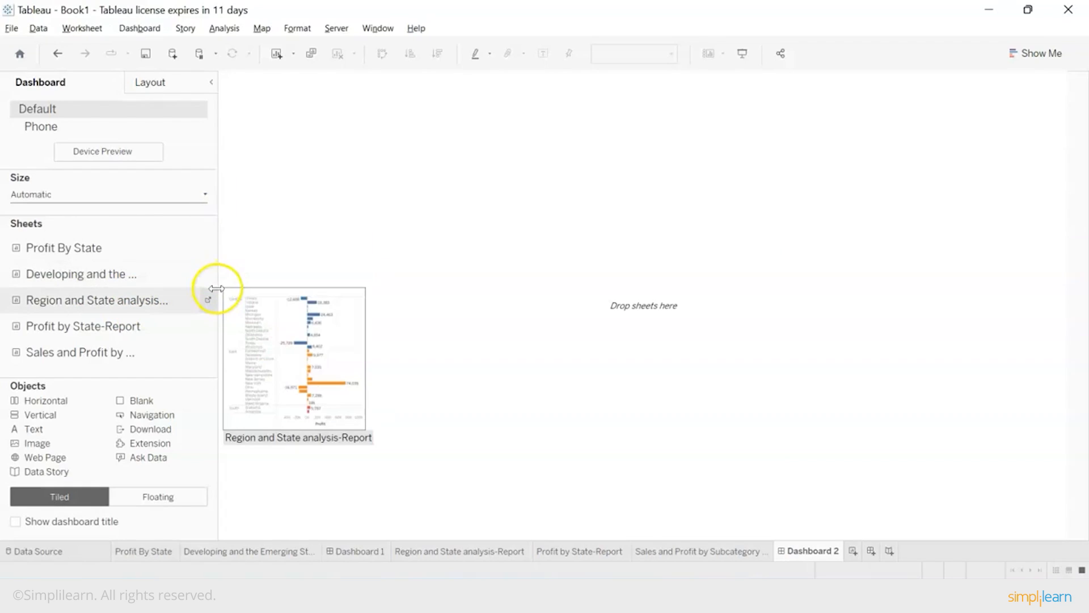
# Step: Show the dashboard title and widen the side pane until the full sheet names fit
pyautogui.moveTo(217, 288); pyautogui.dragTo(238, 287)
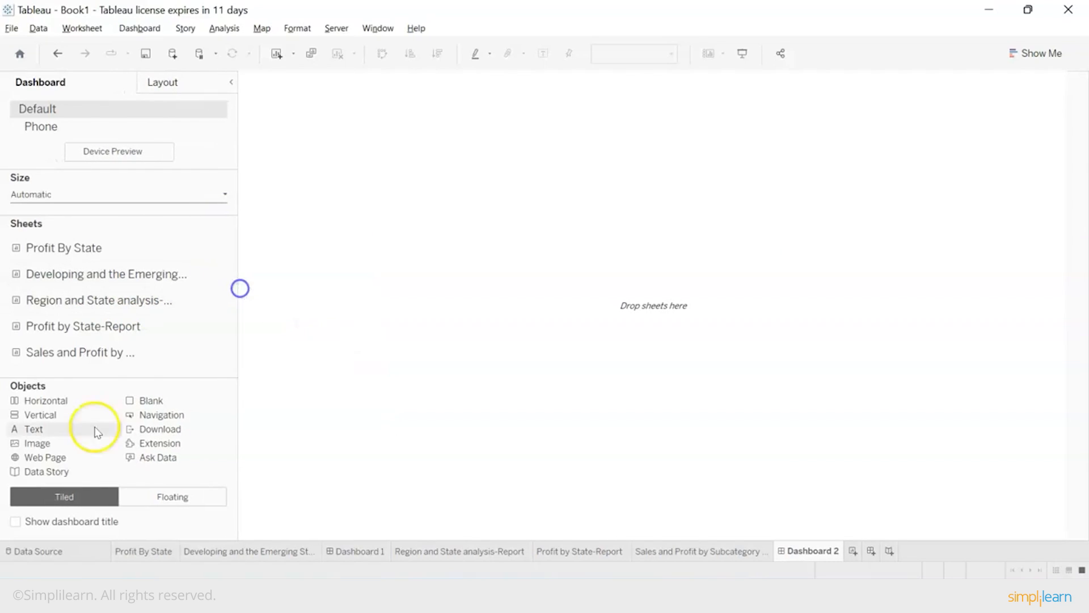
pyautogui.click(15, 522)
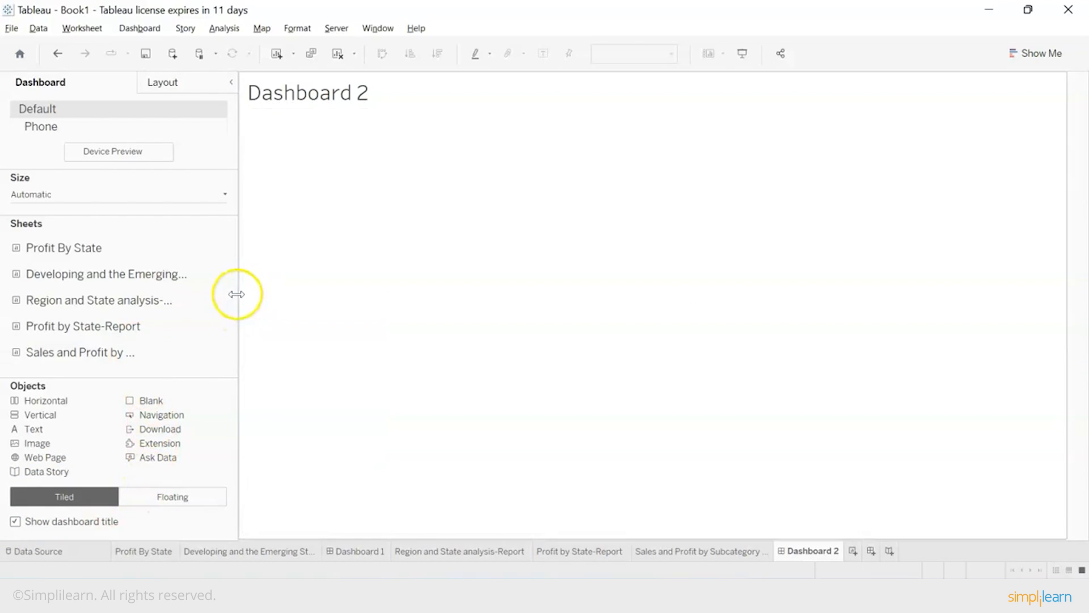
pyautogui.moveTo(236, 291); pyautogui.dragTo(298, 299)
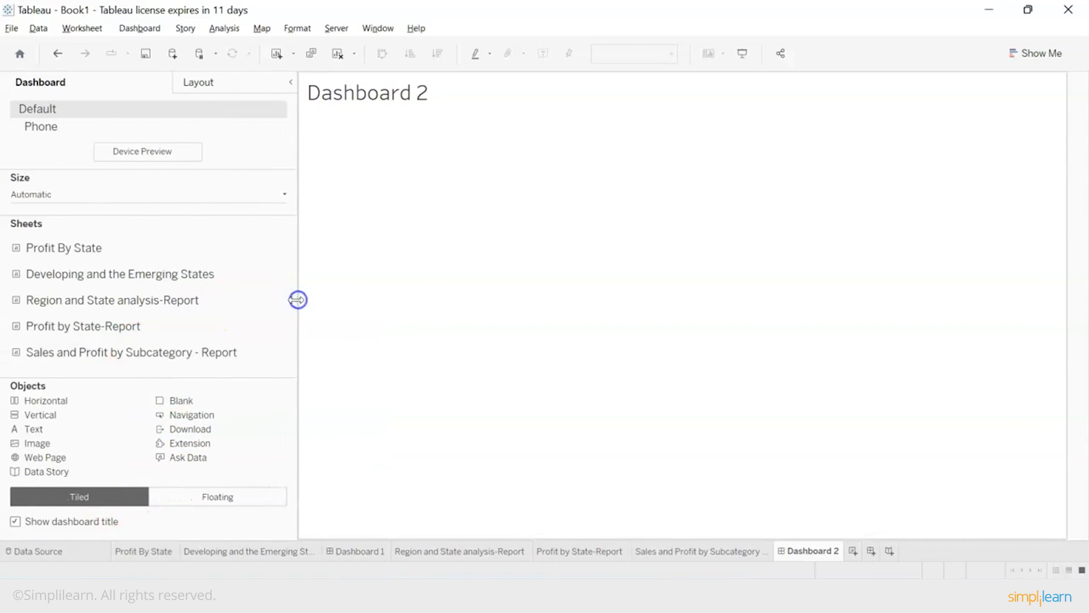
# Step: Place Profit by State-Report on the dashboard with Sales and Profit by Subcategory - Report below it
pyautogui.moveTo(156, 306)
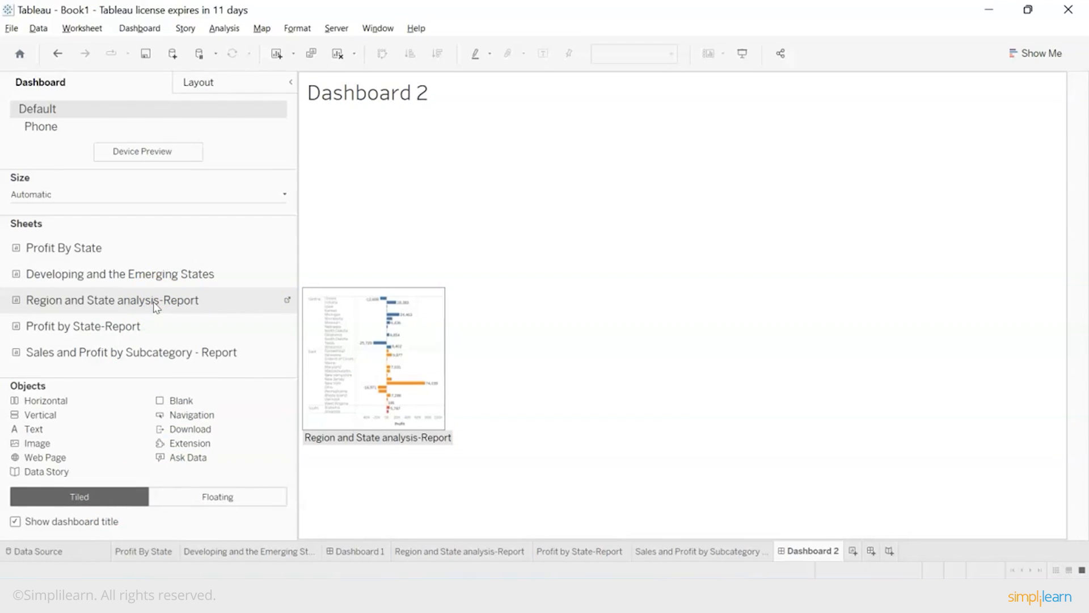
pyautogui.moveTo(143, 324); pyautogui.dragTo(345, 265)
pyautogui.moveTo(153, 359)
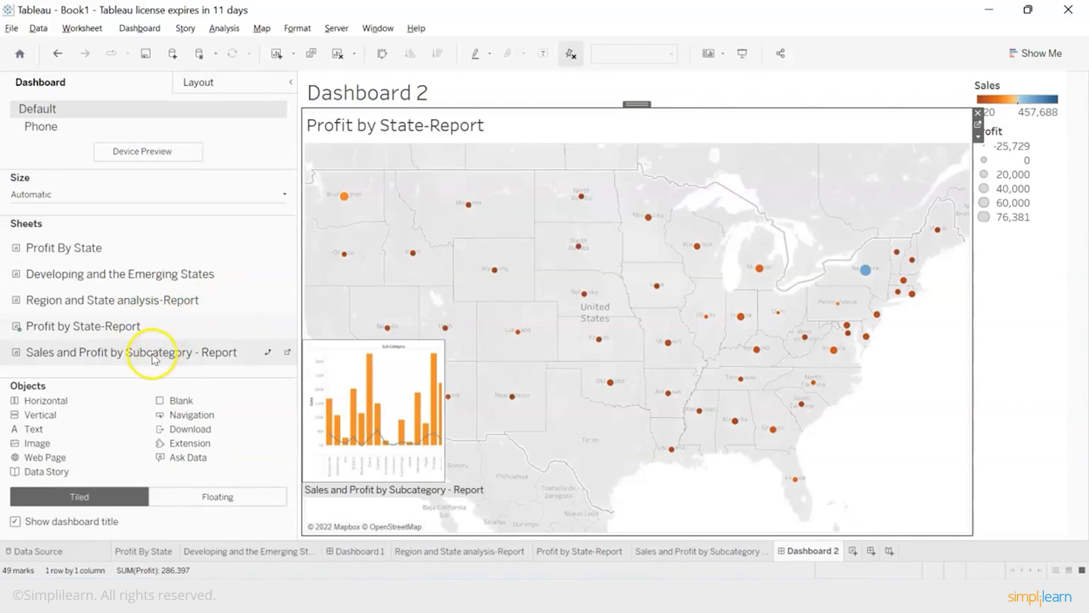
pyautogui.moveTo(154, 359); pyautogui.dragTo(464, 442)
# Step: Place Region and State analysis-Report as a full-height column beside the two charts and give it more width
pyautogui.moveTo(145, 327)
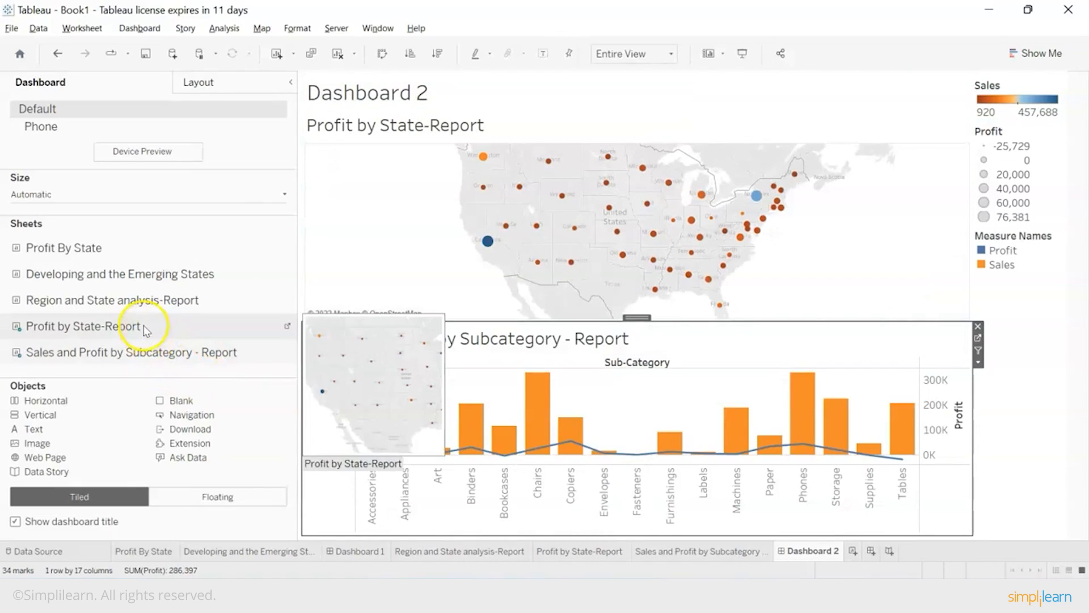
pyautogui.moveTo(151, 301)
pyautogui.mouseDown()
pyautogui.moveTo(727, 311)
pyautogui.moveTo(924, 269)
pyautogui.moveTo(964, 330)
pyautogui.mouseUp()
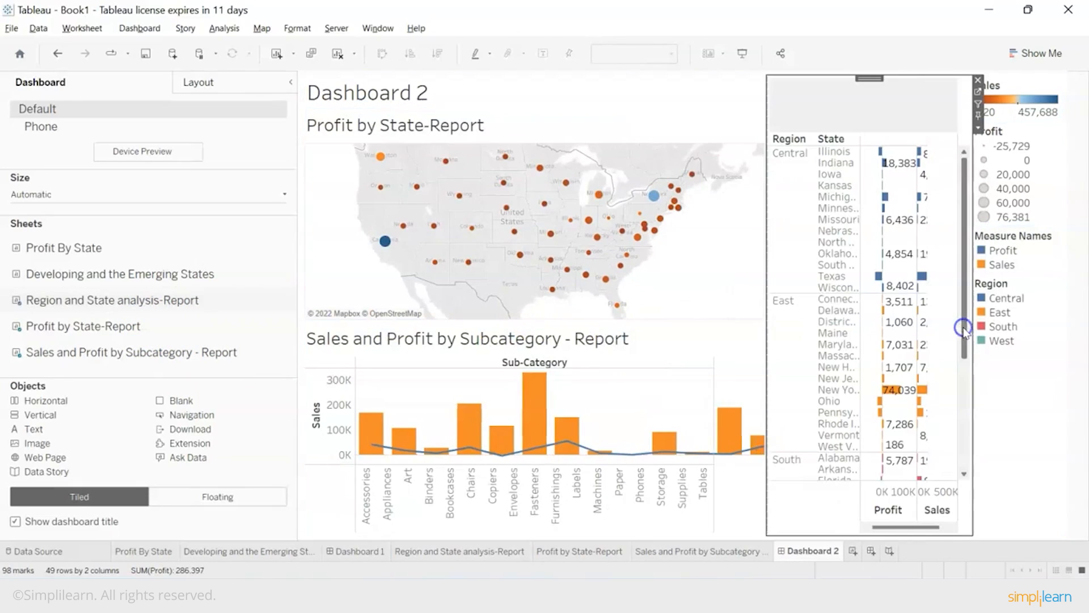
pyautogui.moveTo(767, 275); pyautogui.dragTo(716, 275)
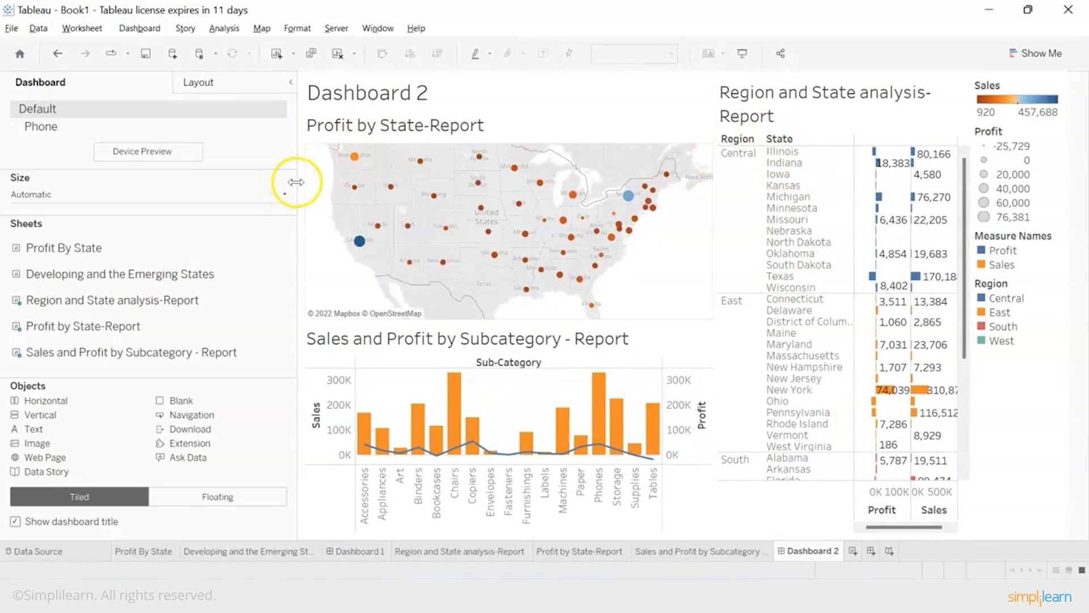
pyautogui.moveTo(296, 183); pyautogui.dragTo(163, 183)
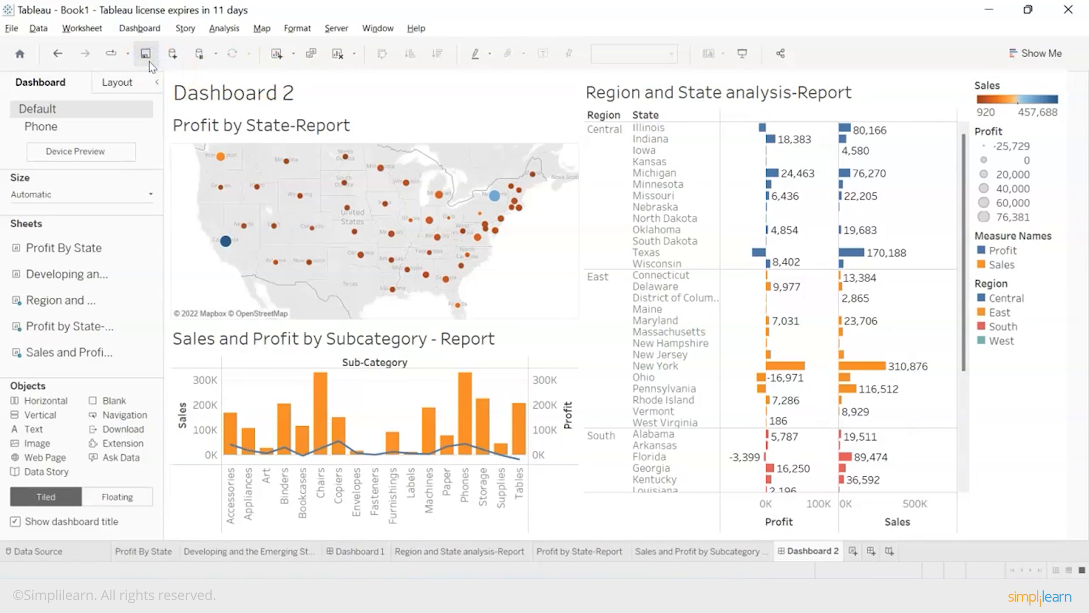
# Step: Add a dashboard filter action with only Region and State analysis-Report as its source sheet
pyautogui.click(139, 32)
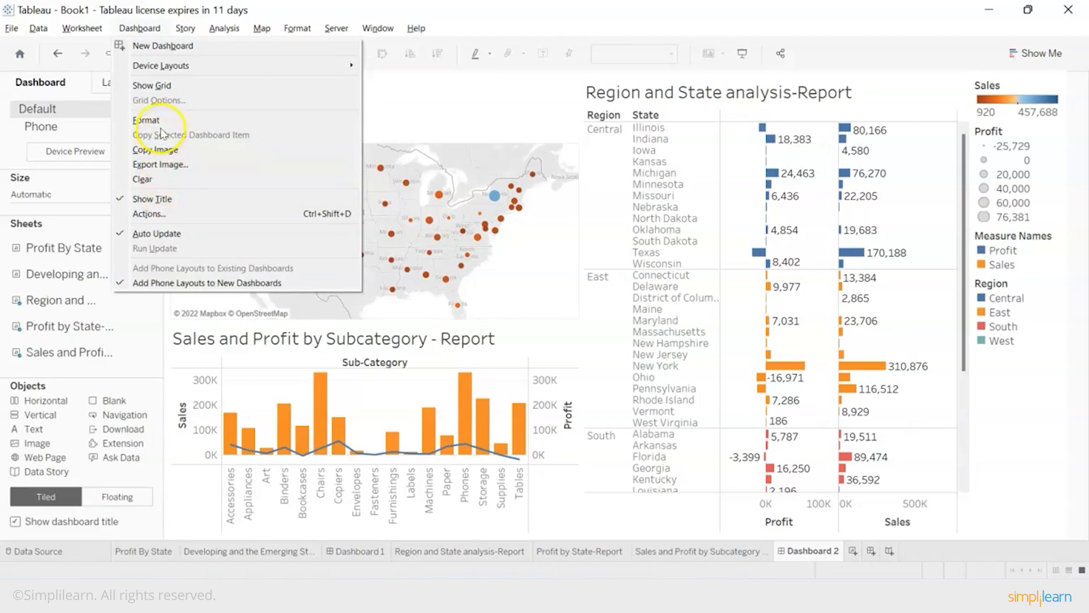
pyautogui.click(160, 219)
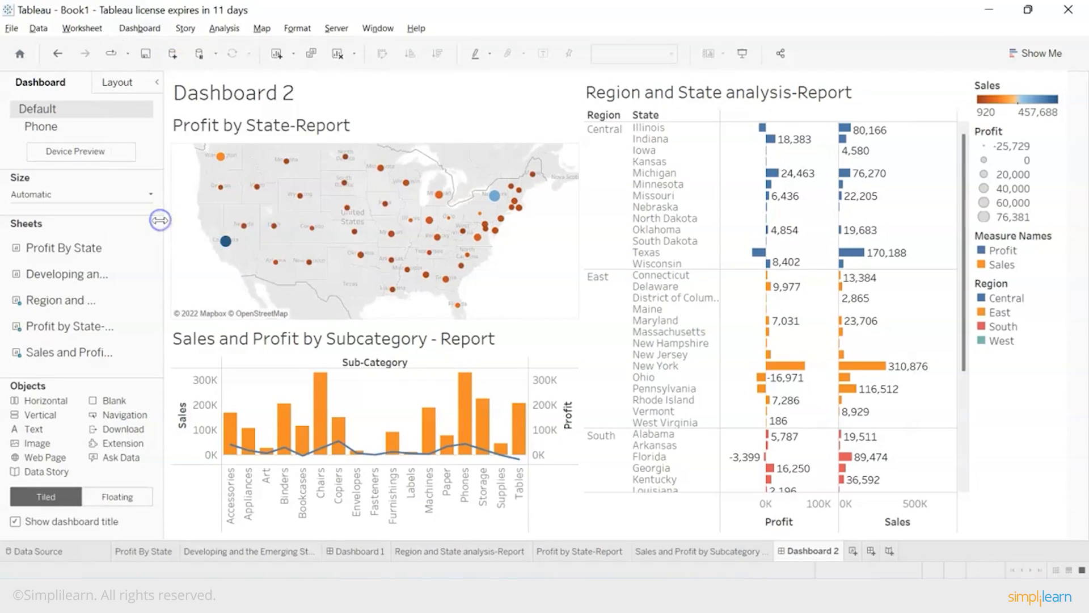
pyautogui.click(362, 389)
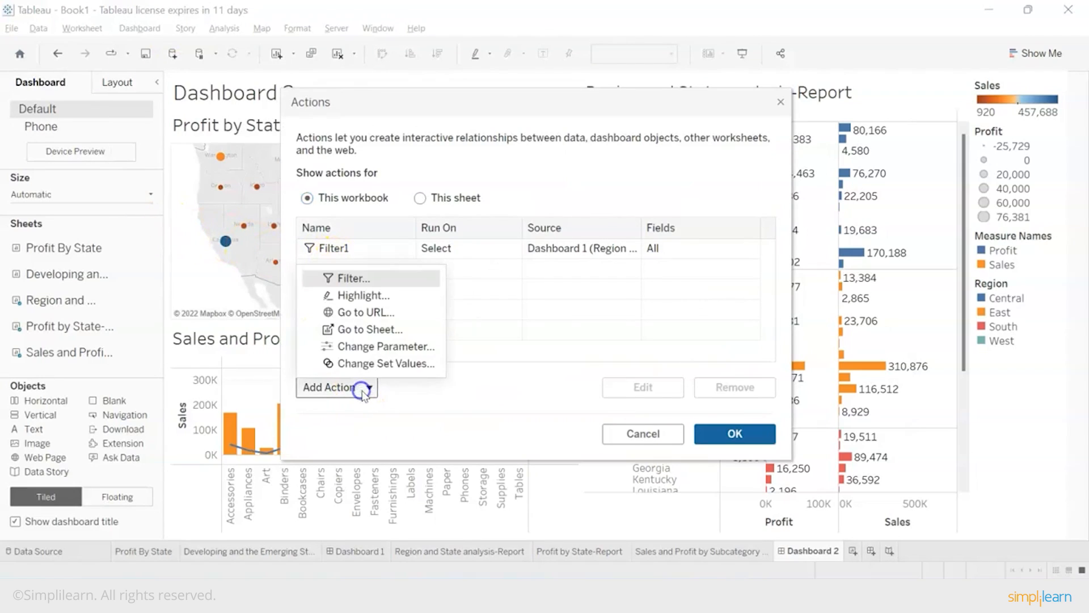
pyautogui.click(358, 280)
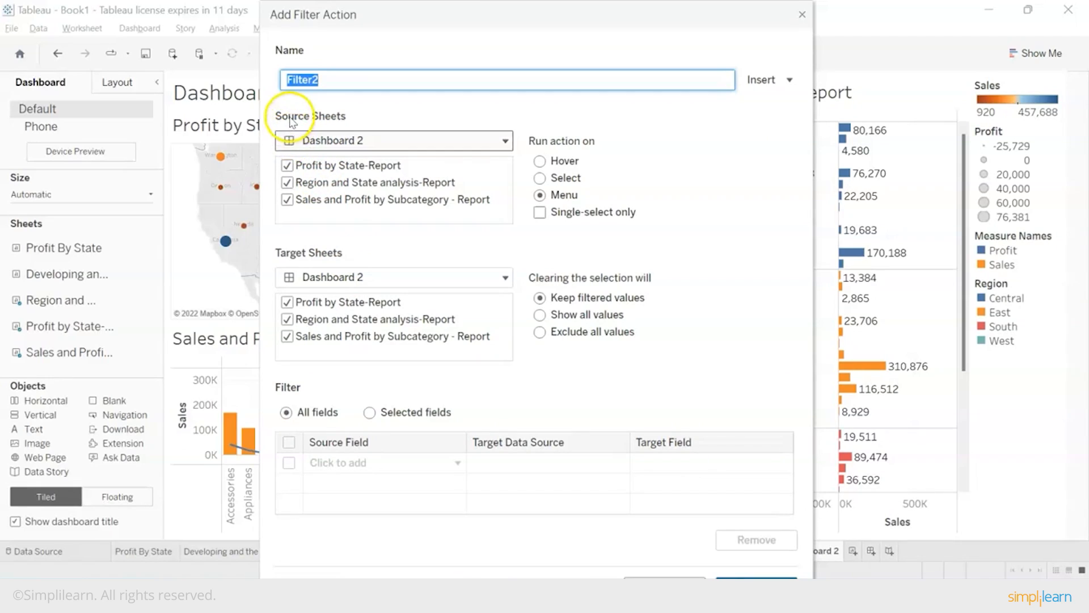
pyautogui.click(287, 166)
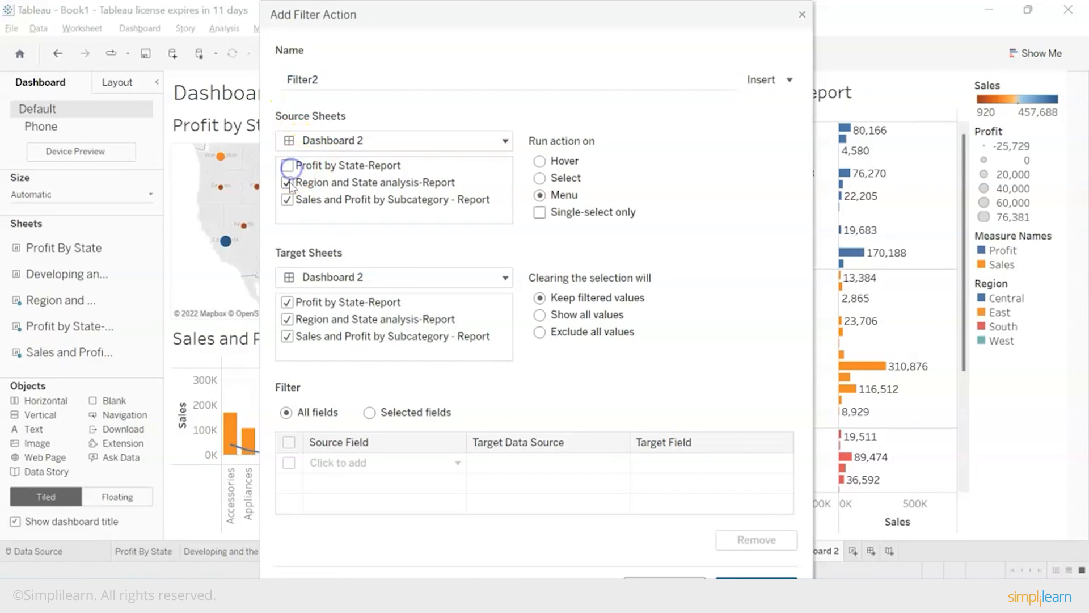
pyautogui.click(287, 200)
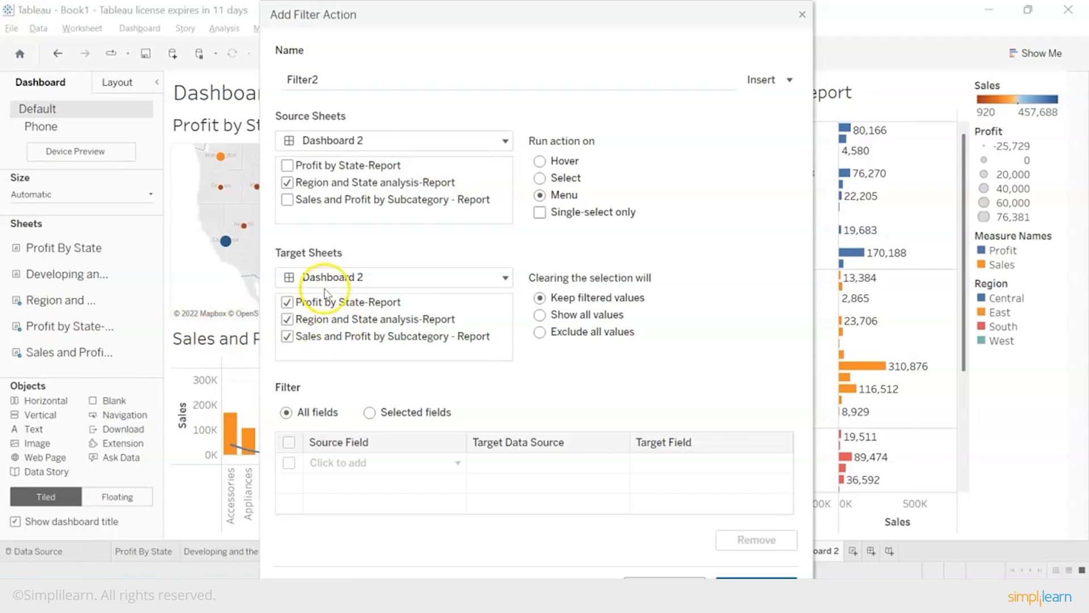
# Step: Exclude Region and State analysis-Report from the action's target sheets, set it to run on Select, and save the action
pyautogui.click(288, 319)
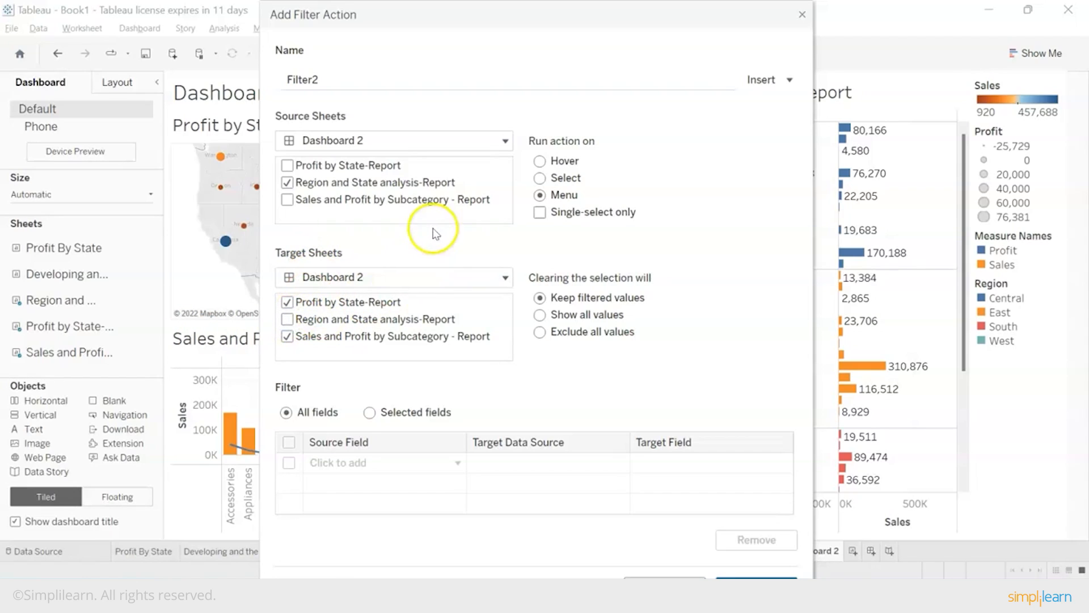
pyautogui.click(541, 178)
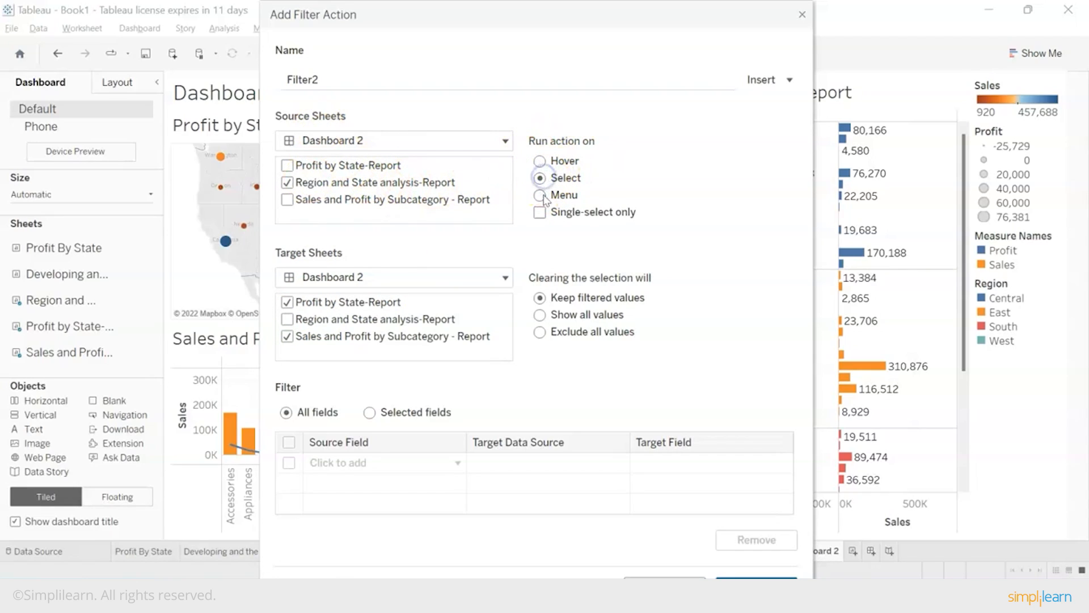
pyautogui.moveTo(717, 29); pyautogui.dragTo(715, 17)
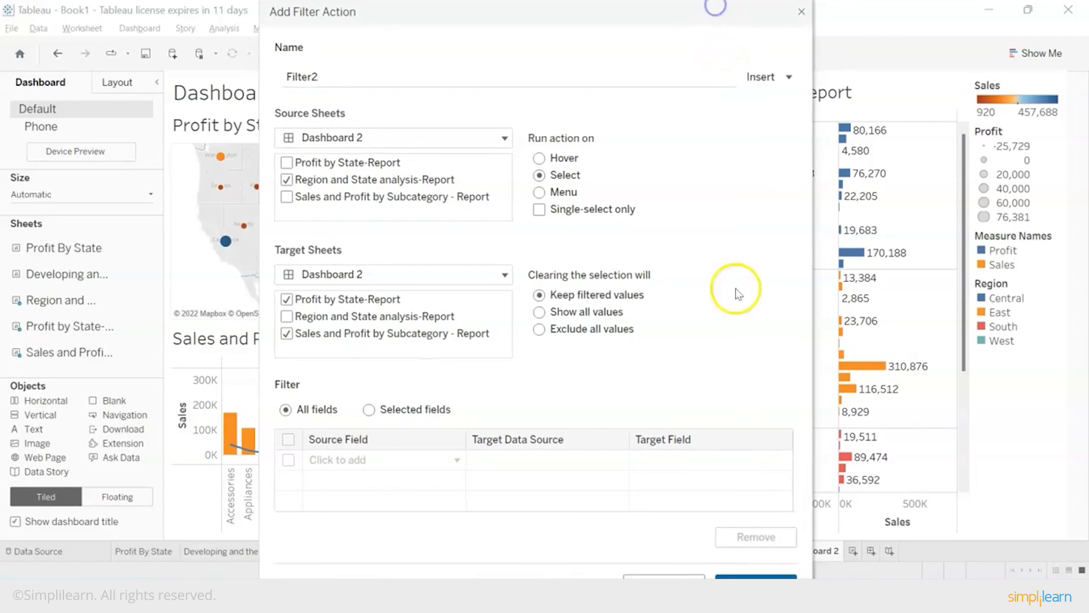
pyautogui.click(746, 577)
pyautogui.click(743, 440)
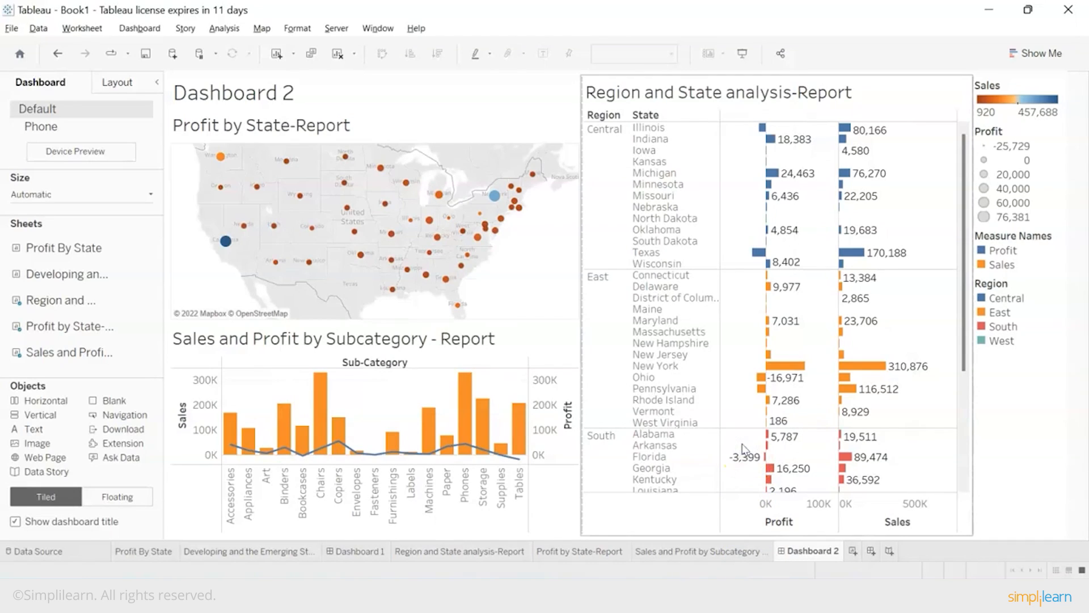
# Step: Filter the dashboard by North Dakota and inspect its map mark and the Art and Storage bars in the subcategory chart
pyautogui.click(662, 218)
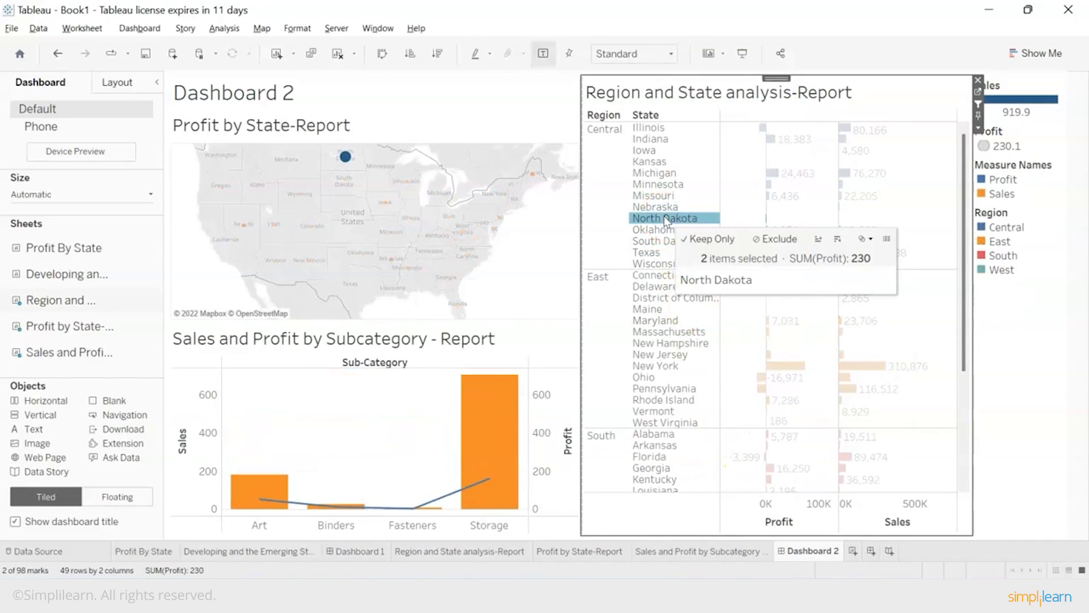
pyautogui.moveTo(662, 227)
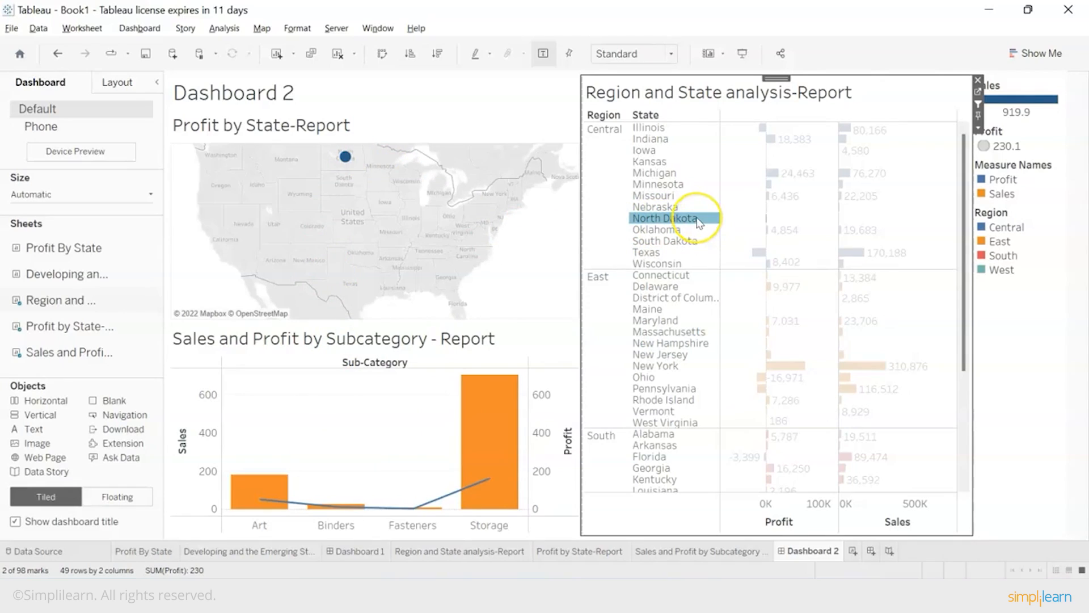
pyautogui.moveTo(697, 222)
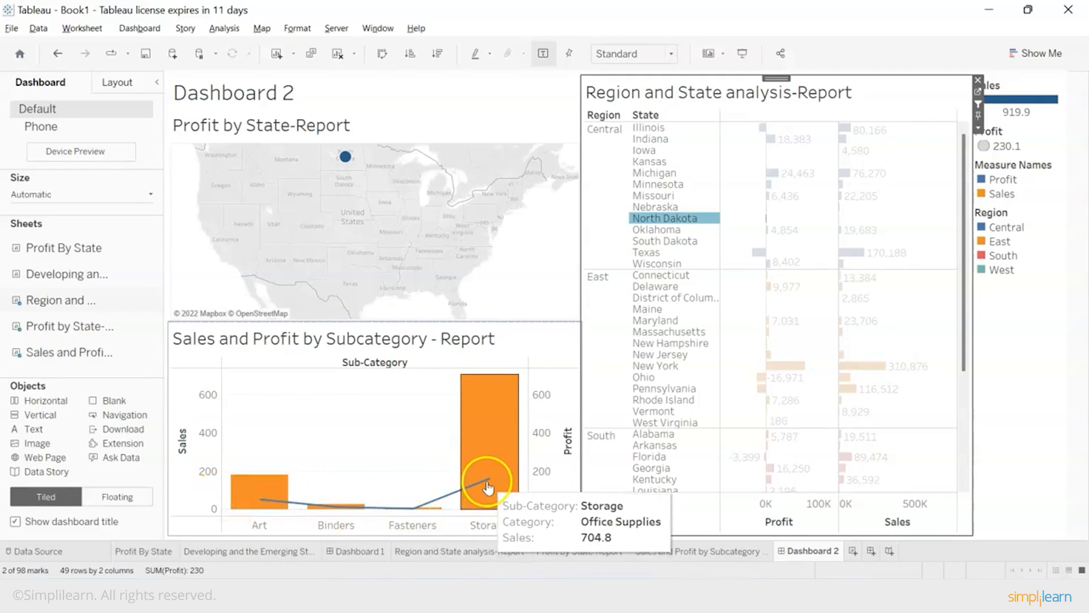
pyautogui.moveTo(345, 165)
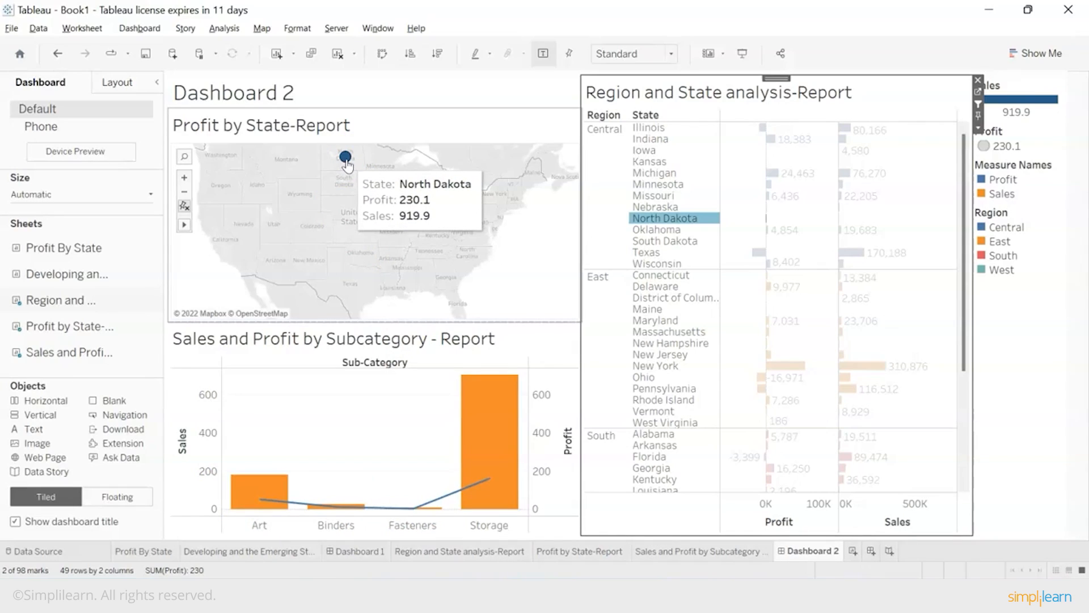
pyautogui.click(344, 165)
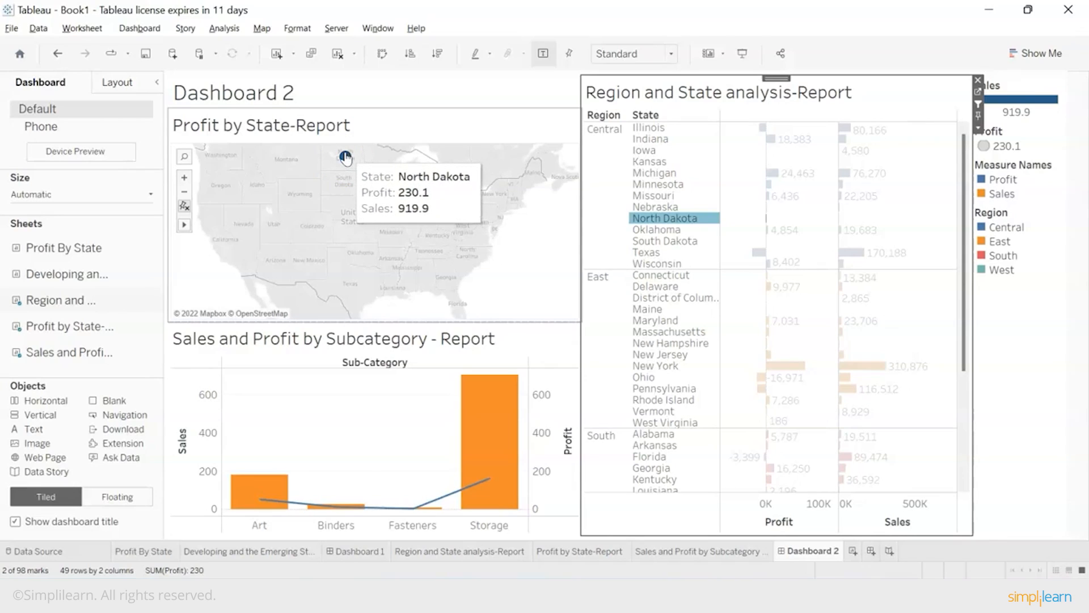
pyautogui.click(277, 497)
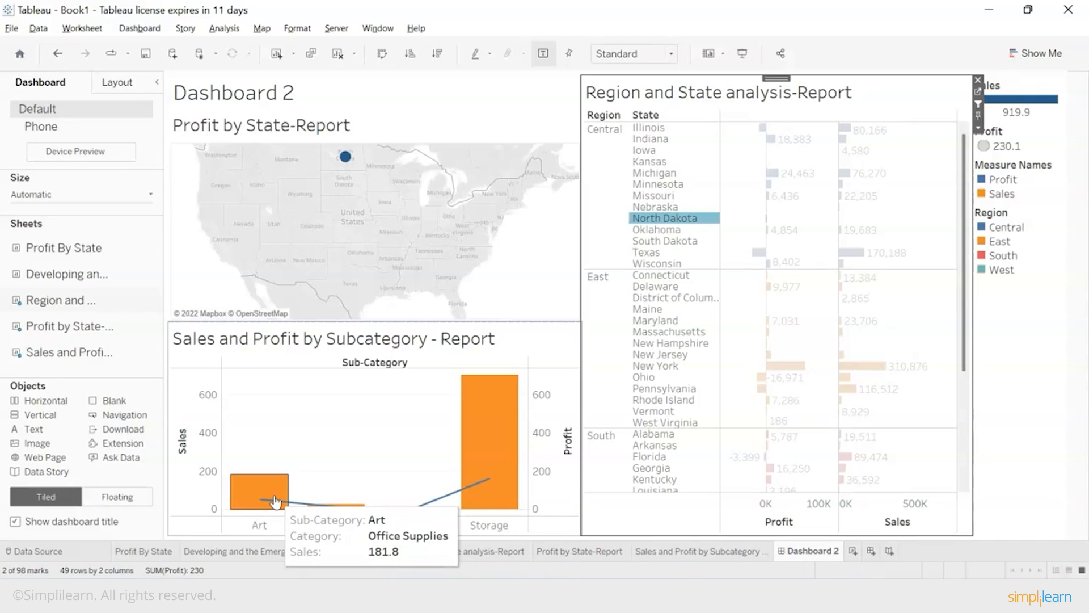
pyautogui.click(510, 490)
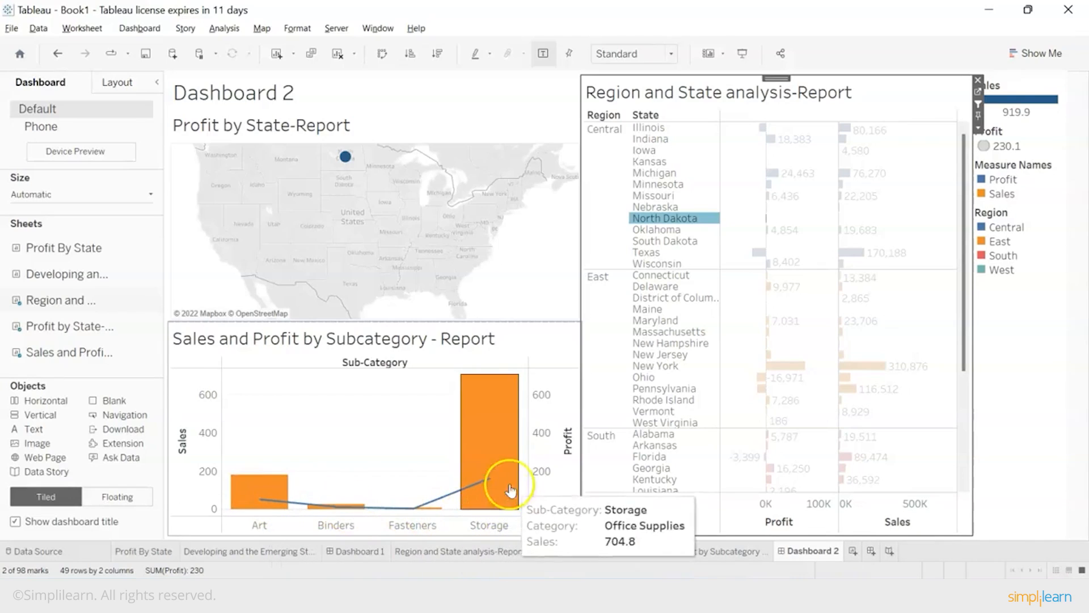
# Step: Filter the dashboard by Ohio and by Maine, and inspect Maine's mark on the profit map
pyautogui.click(662, 377)
pyautogui.click(470, 234)
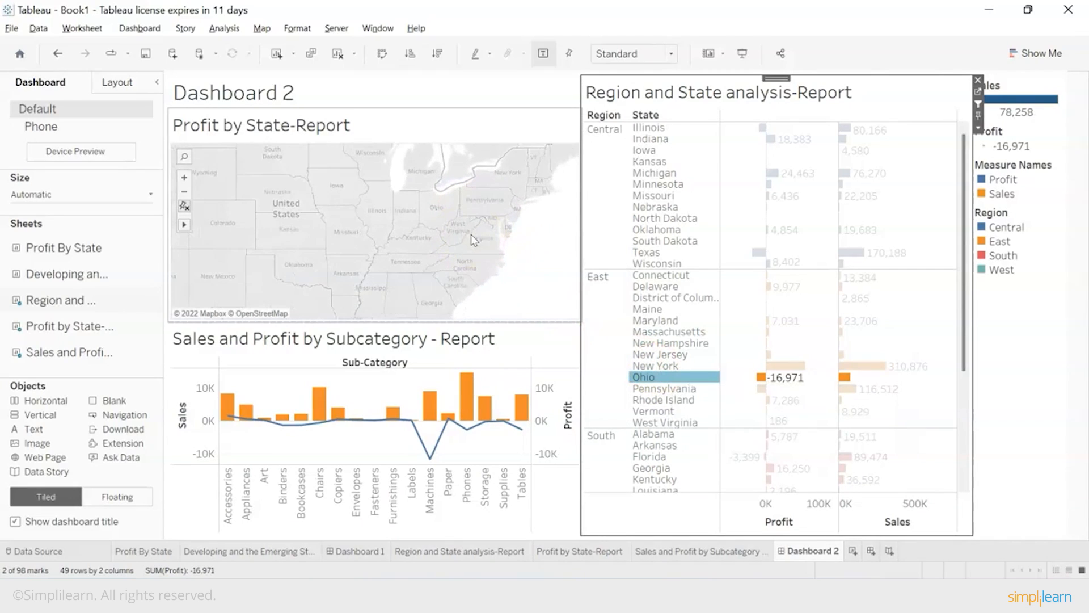
pyautogui.click(671, 310)
pyautogui.click(547, 258)
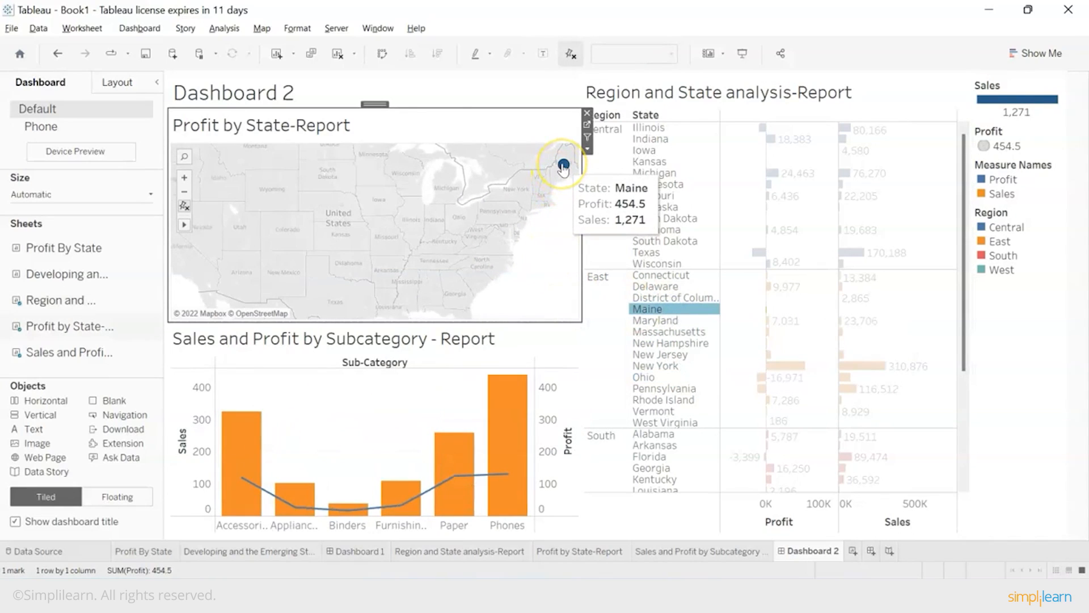
pyautogui.click(563, 166)
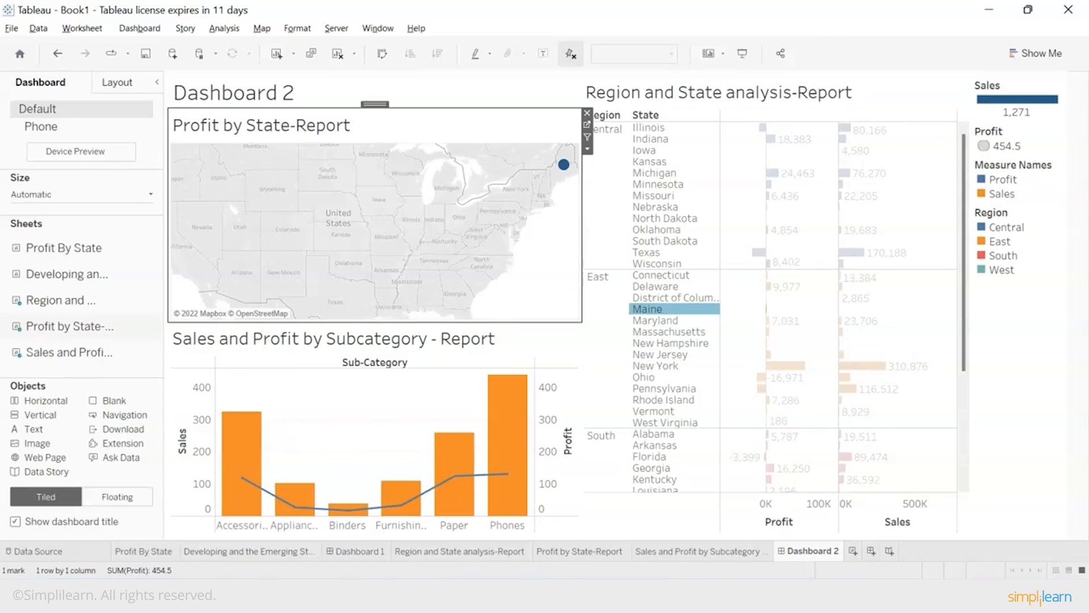
pyautogui.click(593, 350)
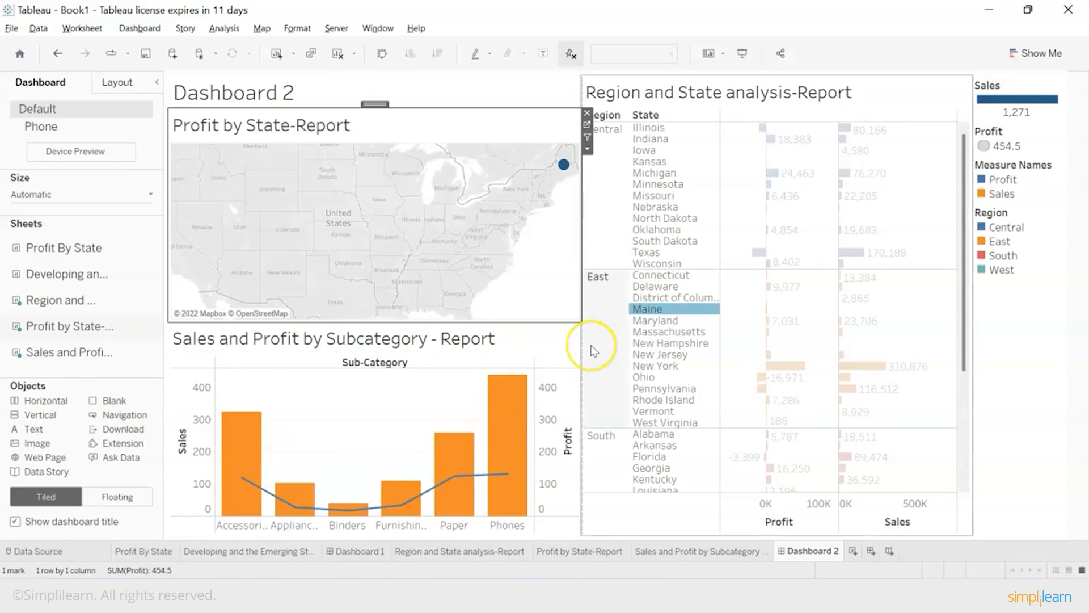